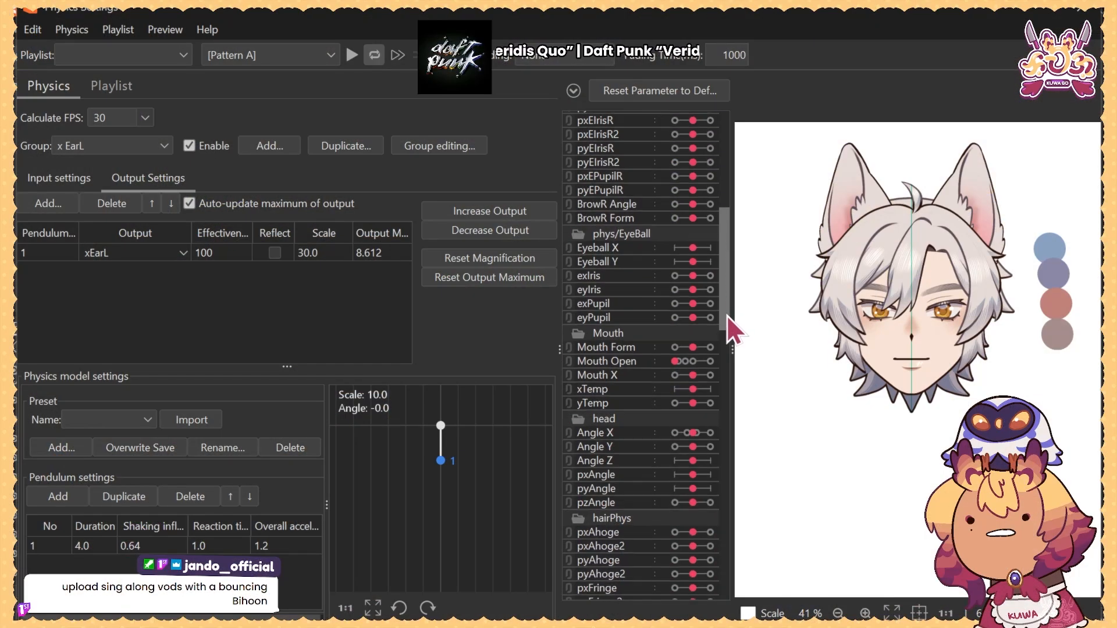
Link Eyeball X with Eyeball Y, preview the gaze in different directions, and return the eyes to their default position
drag(727, 315, 678, 294)
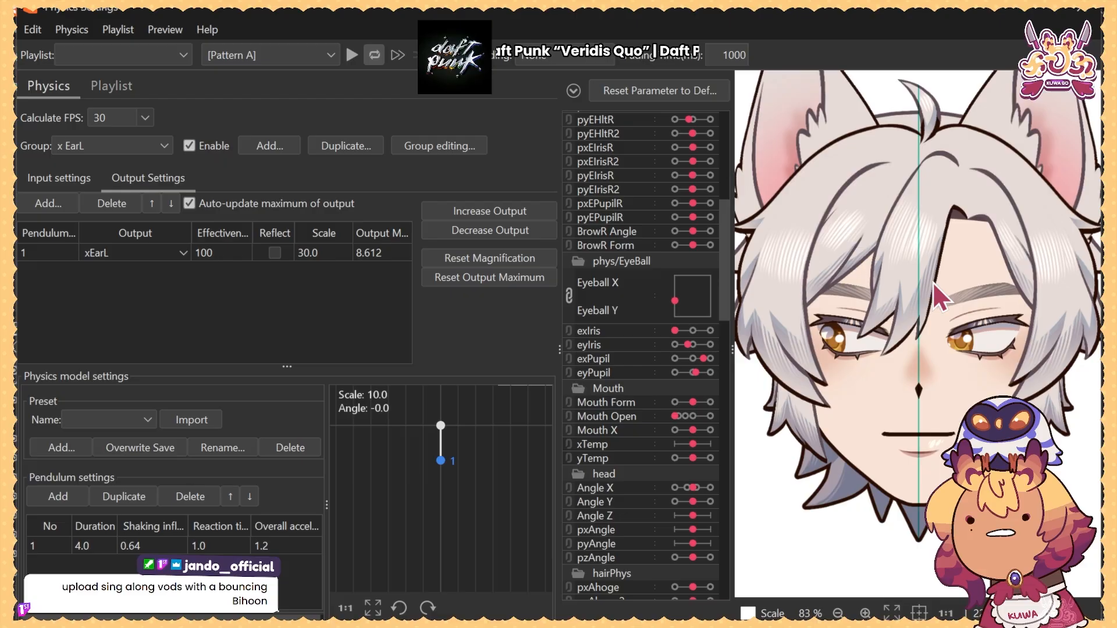
drag(700, 299, 679, 285)
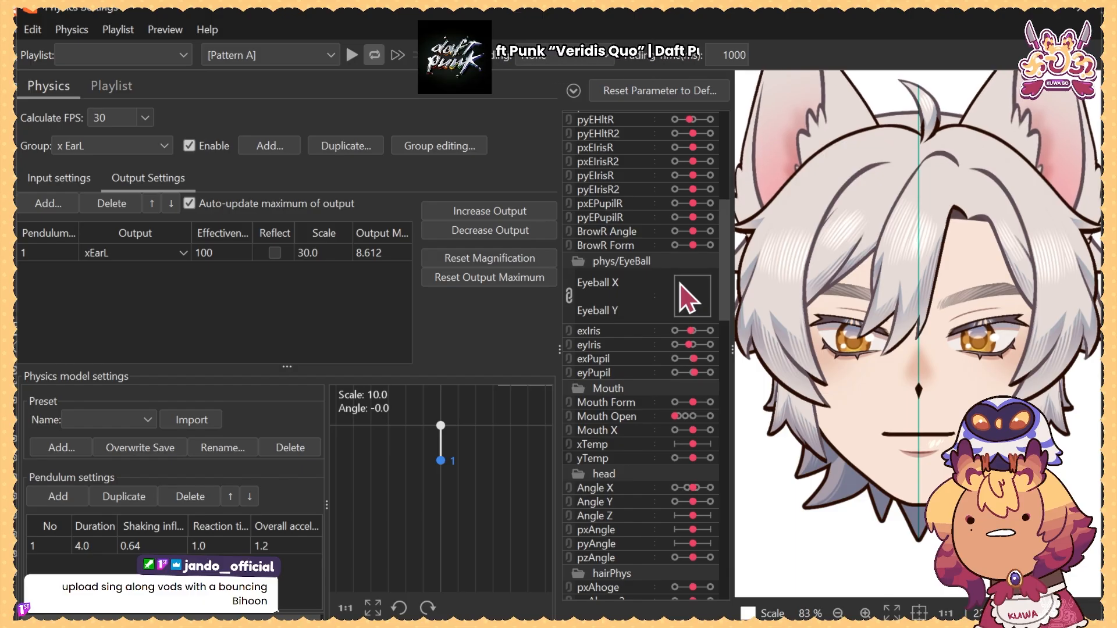
drag(680, 285, 692, 303)
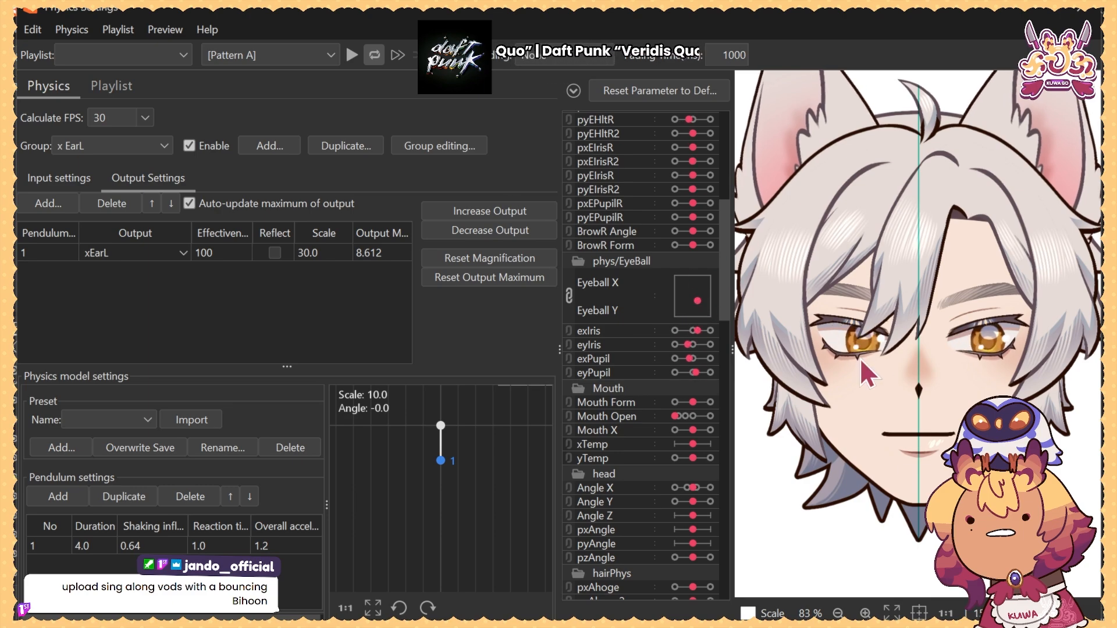
drag(728, 249, 727, 322)
scroll(713, 309, down, 3)
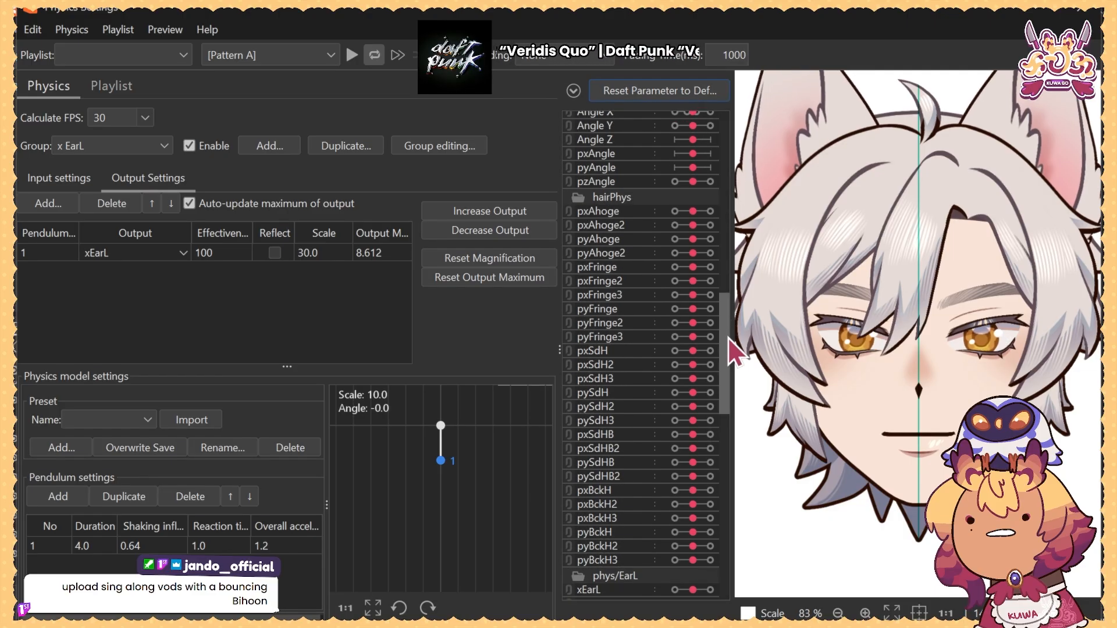
drag(728, 338, 734, 282)
Unlink the eyeball parameters and preview the left ear's physics response by varying BrowL Angle and BrowL Form as a temporary linked pair
drag(1023, 426, 855, 478)
drag(968, 371, 973, 380)
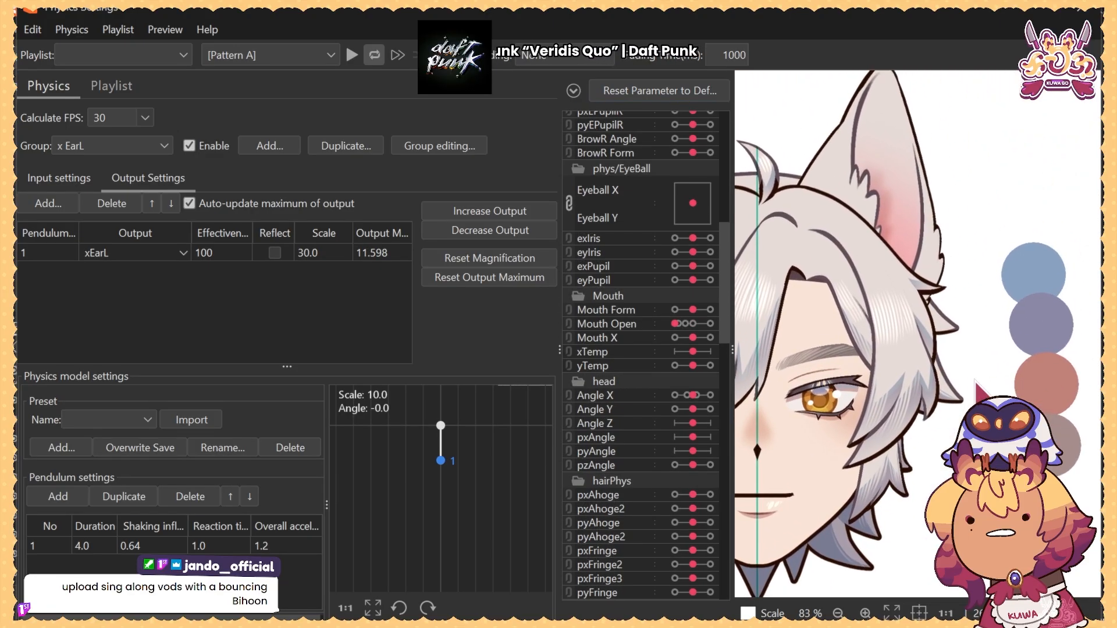
drag(983, 333, 974, 340)
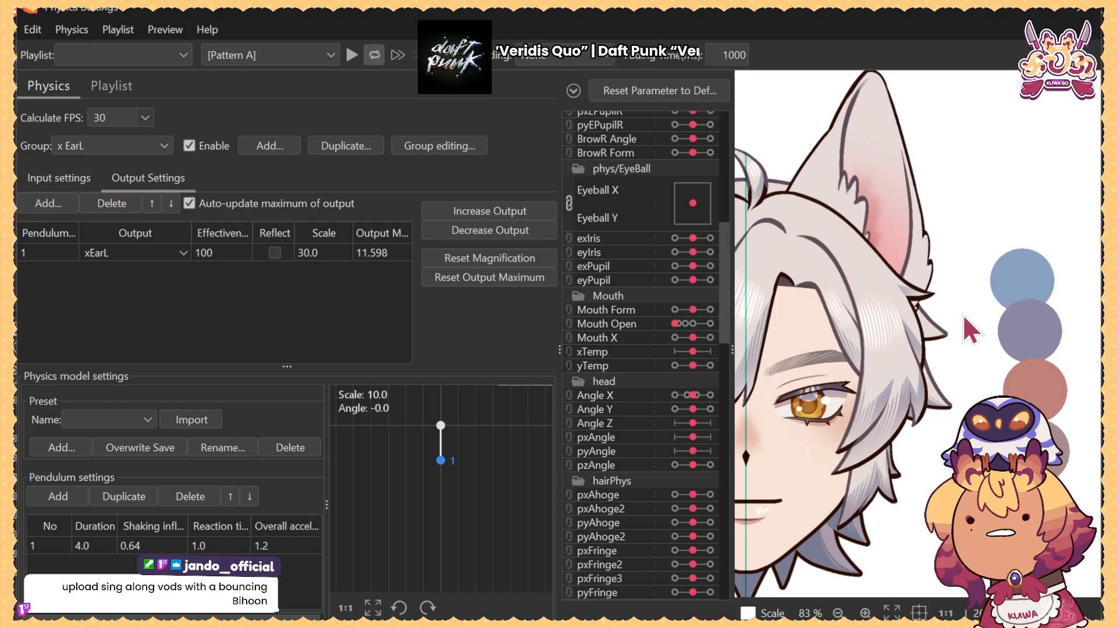
drag(723, 295, 722, 204)
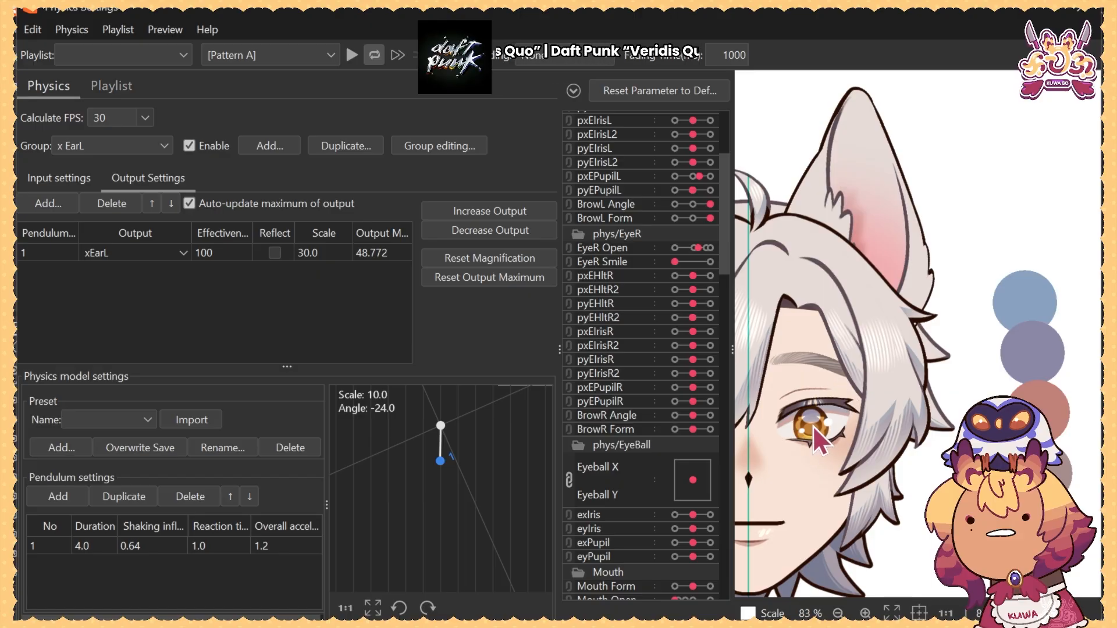
click(569, 480)
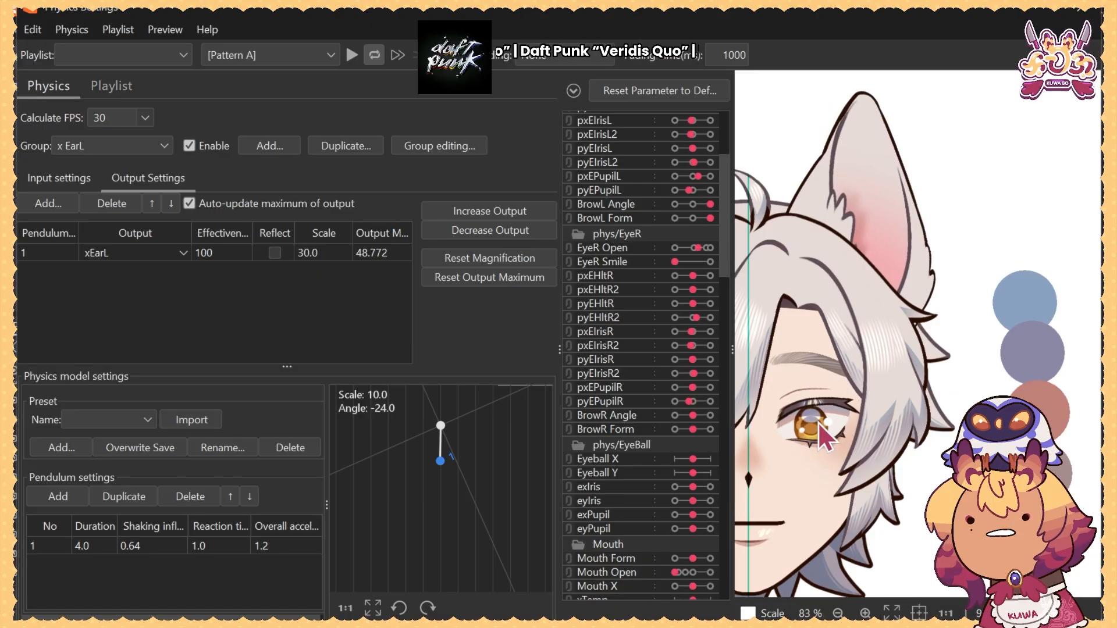
click(569, 205)
mouse_move(700, 223)
mouse_down()
mouse_move(725, 187)
mouse_move(634, 293)
mouse_move(694, 220)
mouse_move(678, 220)
mouse_move(696, 220)
mouse_move(675, 220)
mouse_move(731, 226)
mouse_move(693, 221)
mouse_up()
click(569, 224)
Preview the left ear's movement with the yEarL, pyEarL, pyEarL2 and pyEarL3 parameters
drag(726, 261, 726, 448)
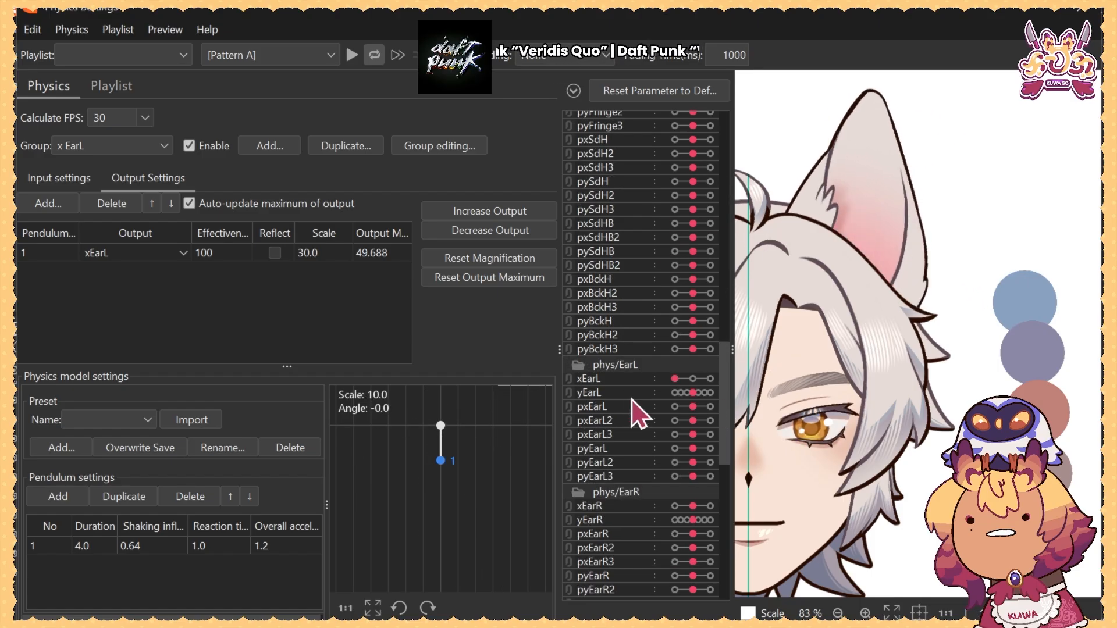
drag(693, 394, 680, 465)
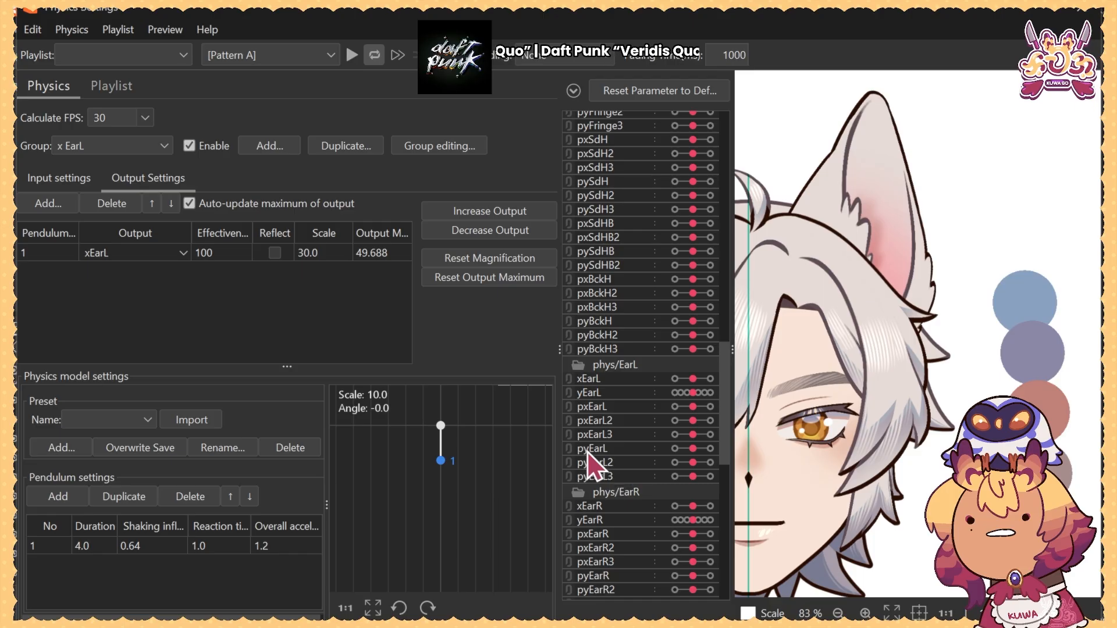
mouse_move(688, 450)
mouse_down()
mouse_move(664, 451)
mouse_move(692, 452)
mouse_up()
mouse_move(692, 464)
mouse_down()
mouse_move(700, 470)
mouse_move(649, 481)
mouse_move(694, 476)
mouse_up()
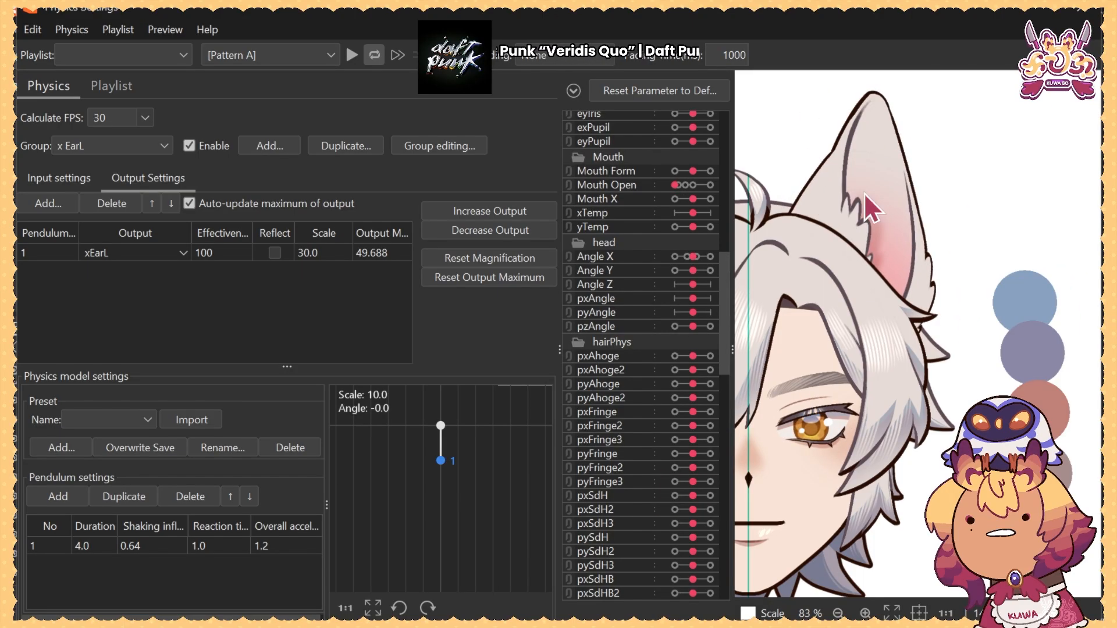
scroll(727, 305, up, 5)
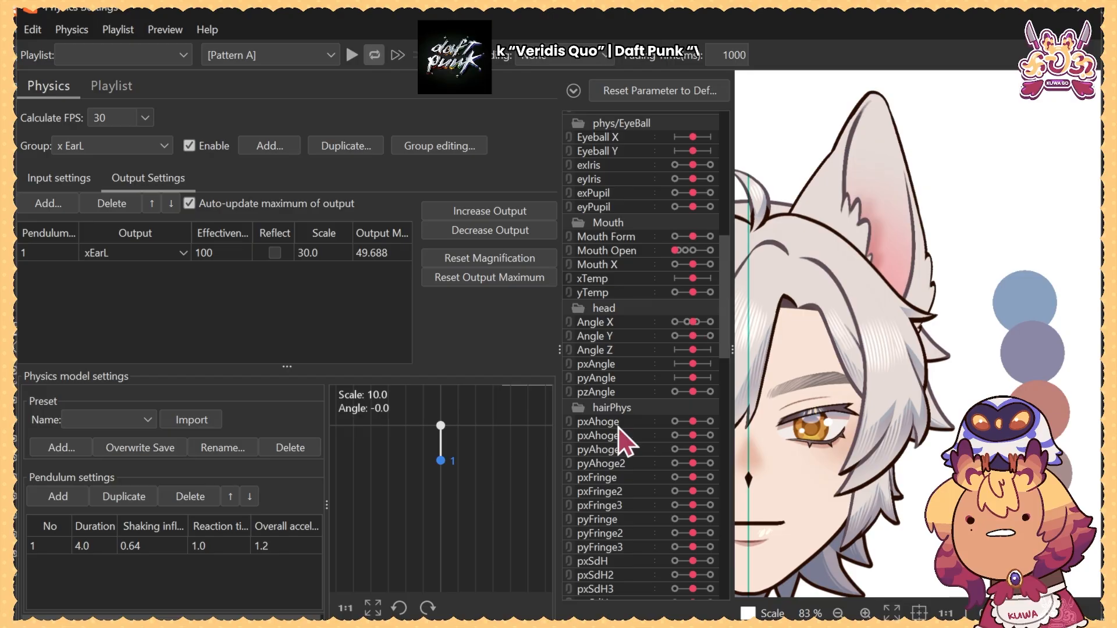
Link Mouth Form with Mouth Open and preview the closed smile, the frown and the wide-open smile
drag(872, 474, 1005, 381)
click(567, 315)
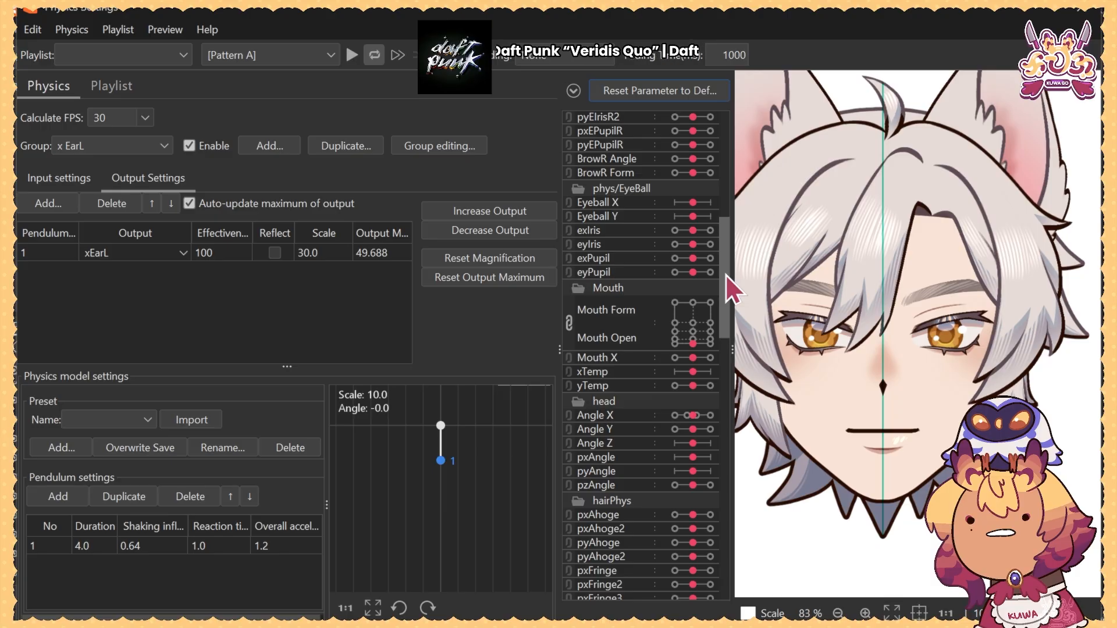
click(722, 343)
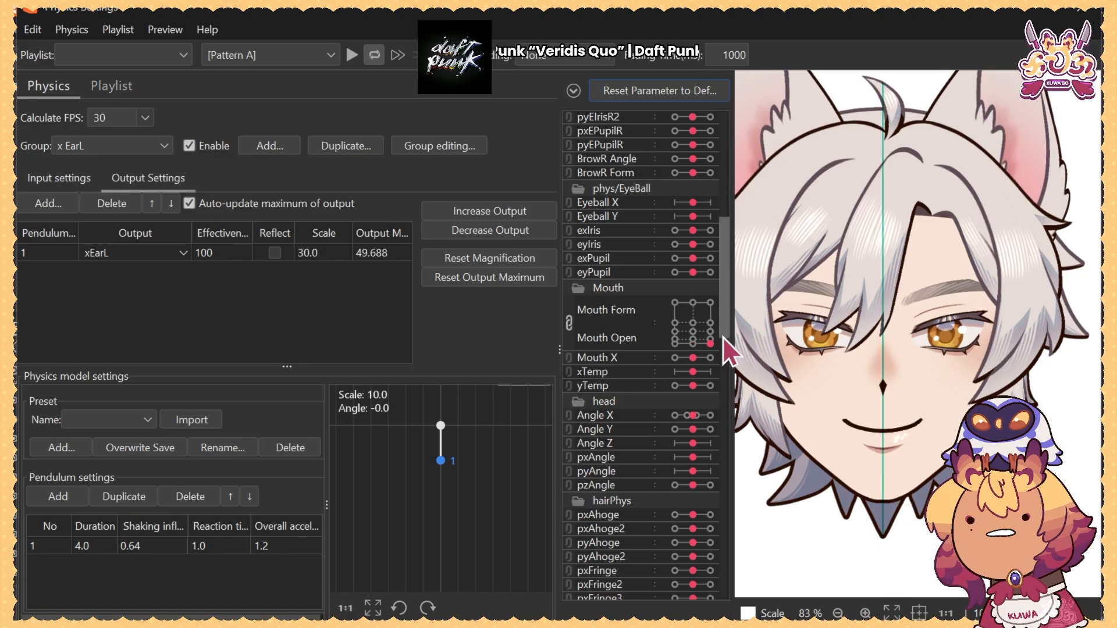
drag(713, 349, 667, 357)
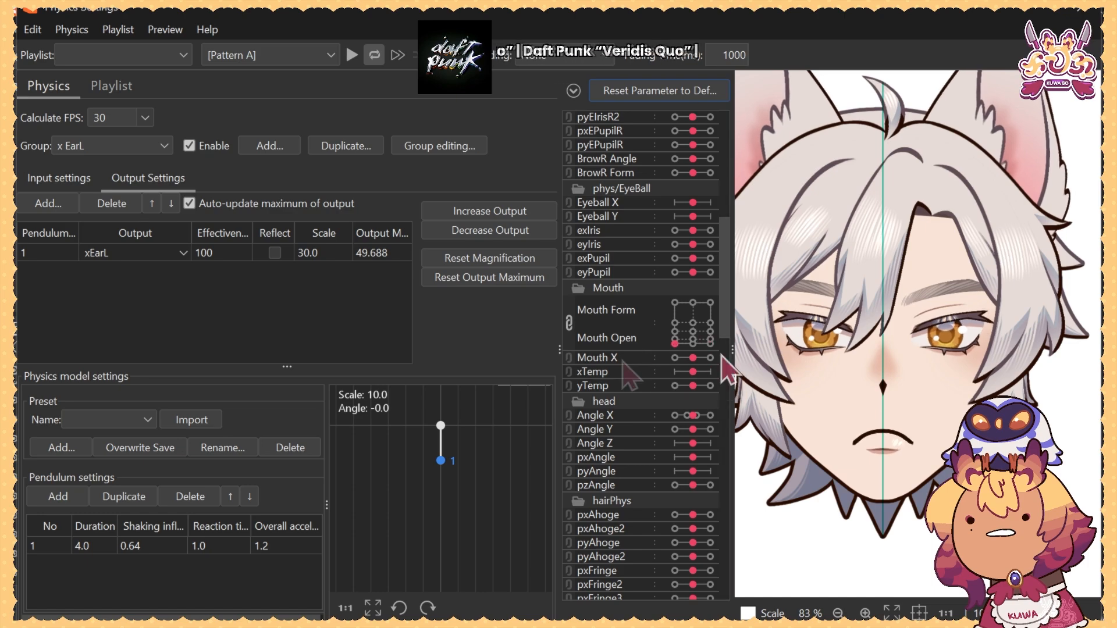
drag(675, 343, 711, 288)
scroll(890, 440, up, 5)
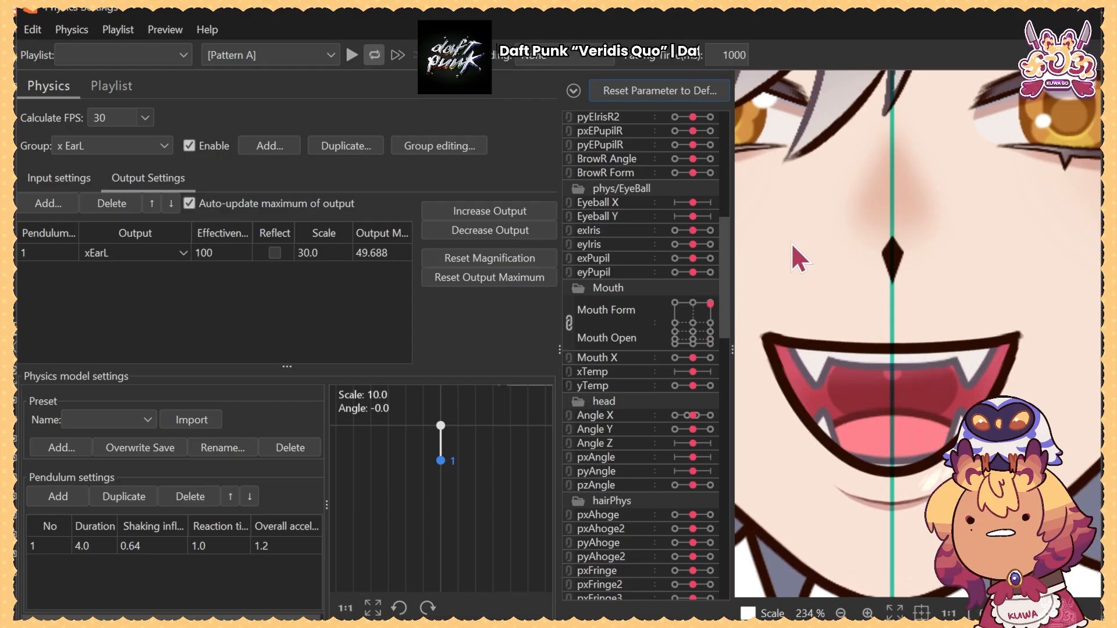
scroll(792, 243, down, 3)
Reset all parameters to their defaults and preview the head turning to the side with Angle X
mouse_move(692, 358)
mouse_down()
mouse_move(664, 360)
mouse_move(728, 362)
mouse_move(650, 371)
mouse_move(739, 365)
mouse_move(658, 366)
mouse_move(691, 372)
mouse_up()
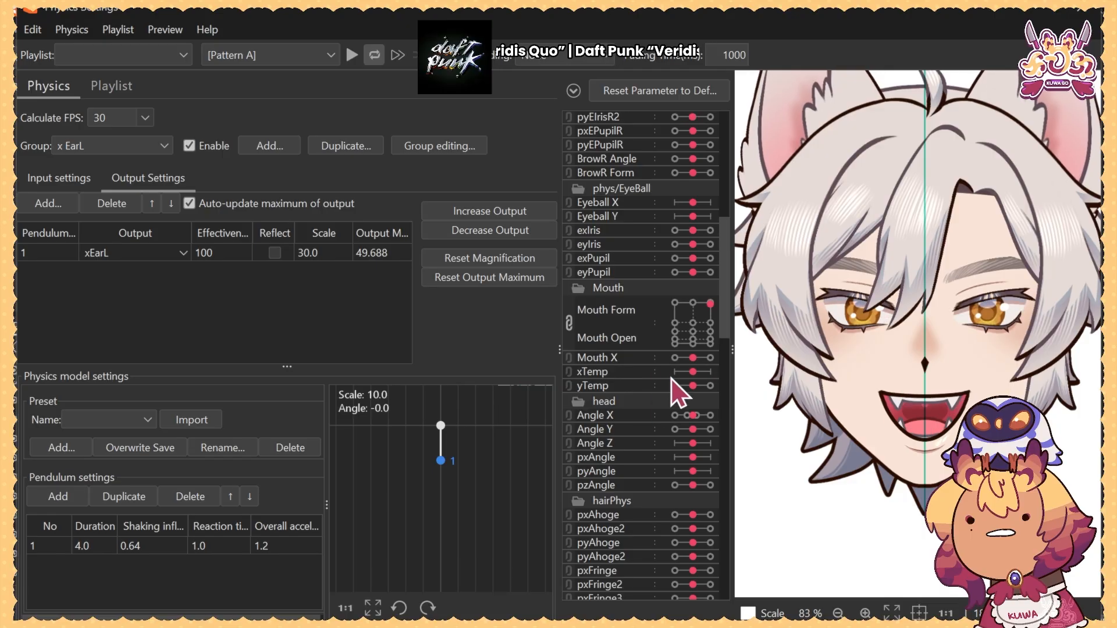
click(695, 91)
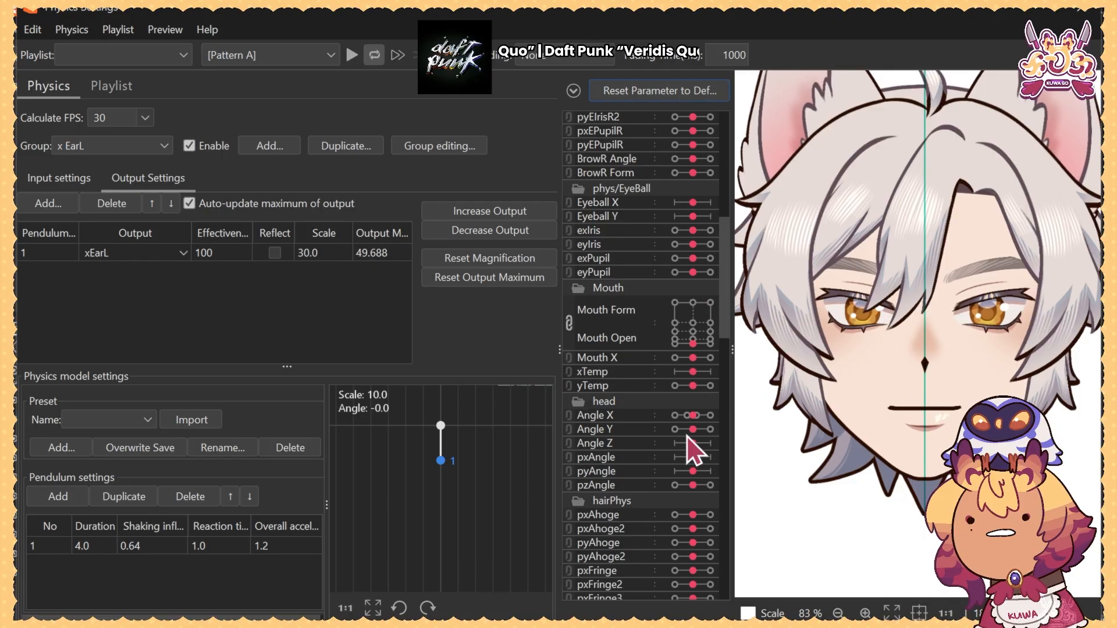
drag(692, 415, 945, 399)
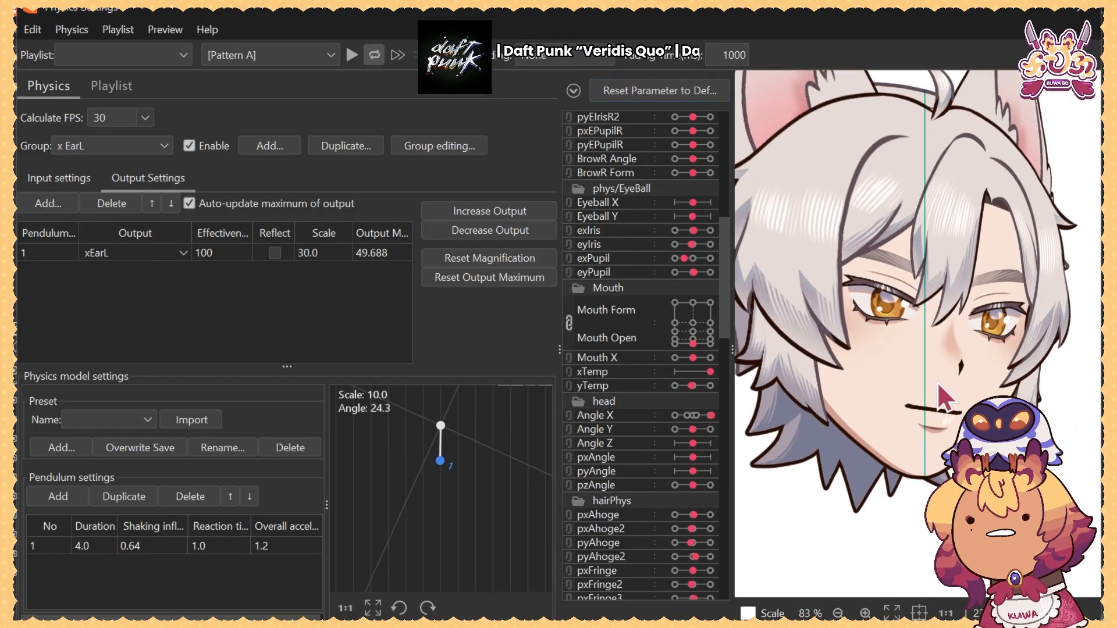
scroll(927, 365, down, 2)
drag(892, 227, 914, 253)
mouse_move(709, 416)
mouse_down()
mouse_move(669, 420)
mouse_move(725, 424)
mouse_move(693, 421)
mouse_up()
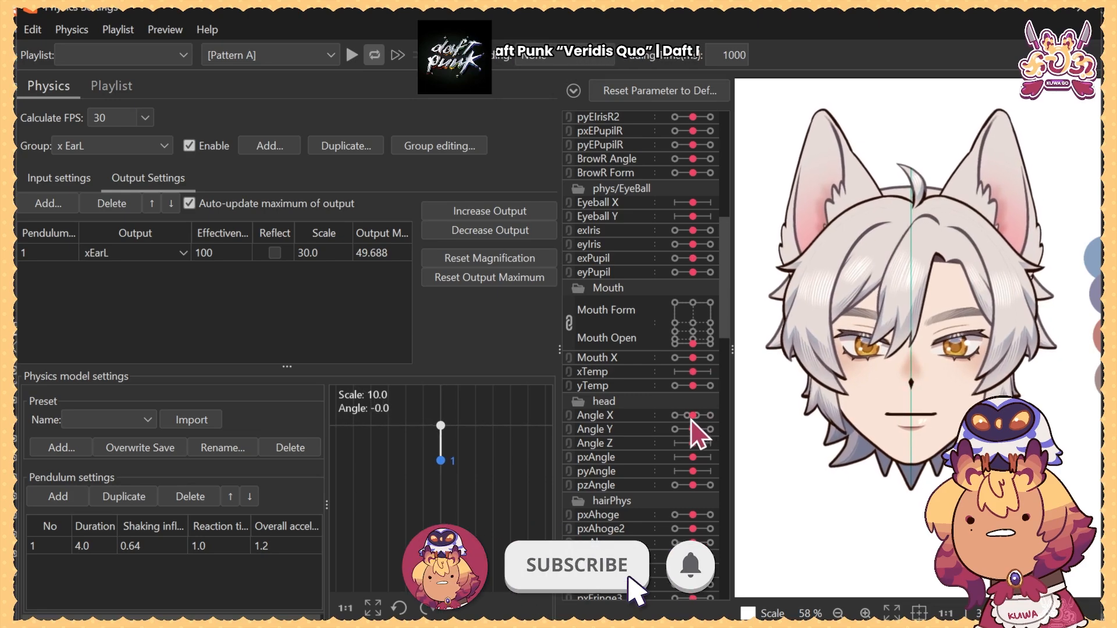
drag(693, 417, 707, 397)
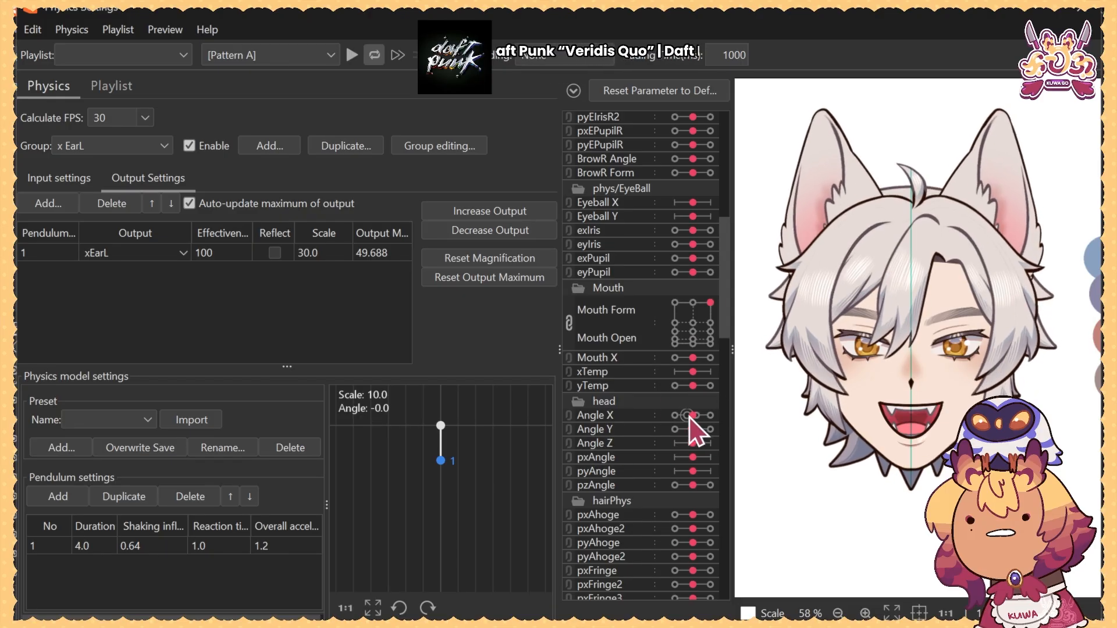
mouse_move(688, 416)
mouse_down()
mouse_move(675, 418)
mouse_move(730, 419)
mouse_move(672, 419)
mouse_move(690, 419)
mouse_up()
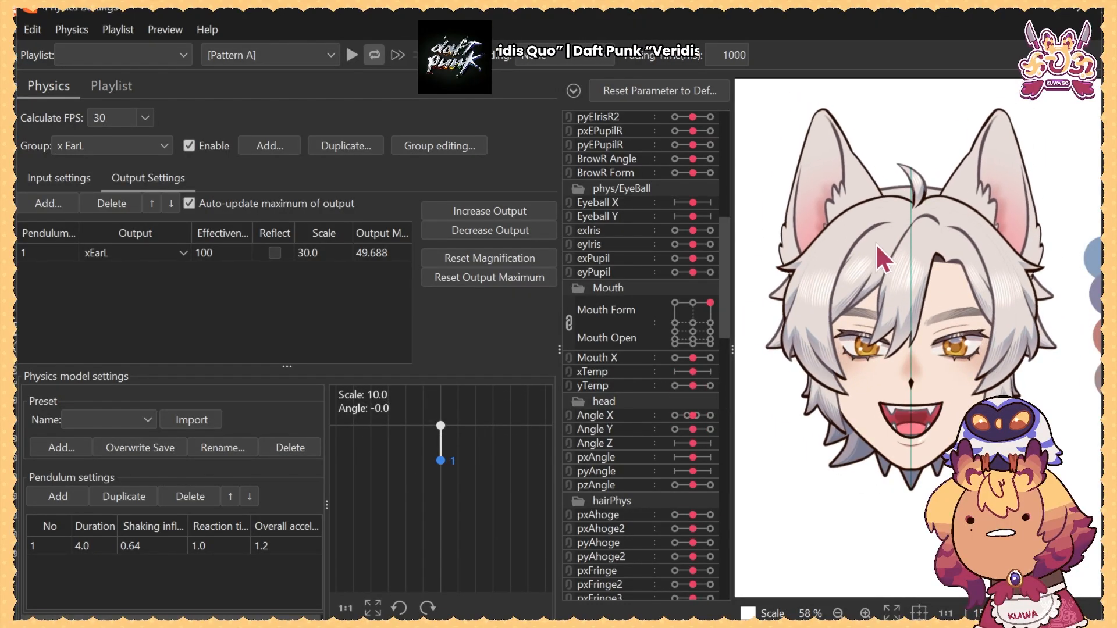
drag(689, 386, 702, 387)
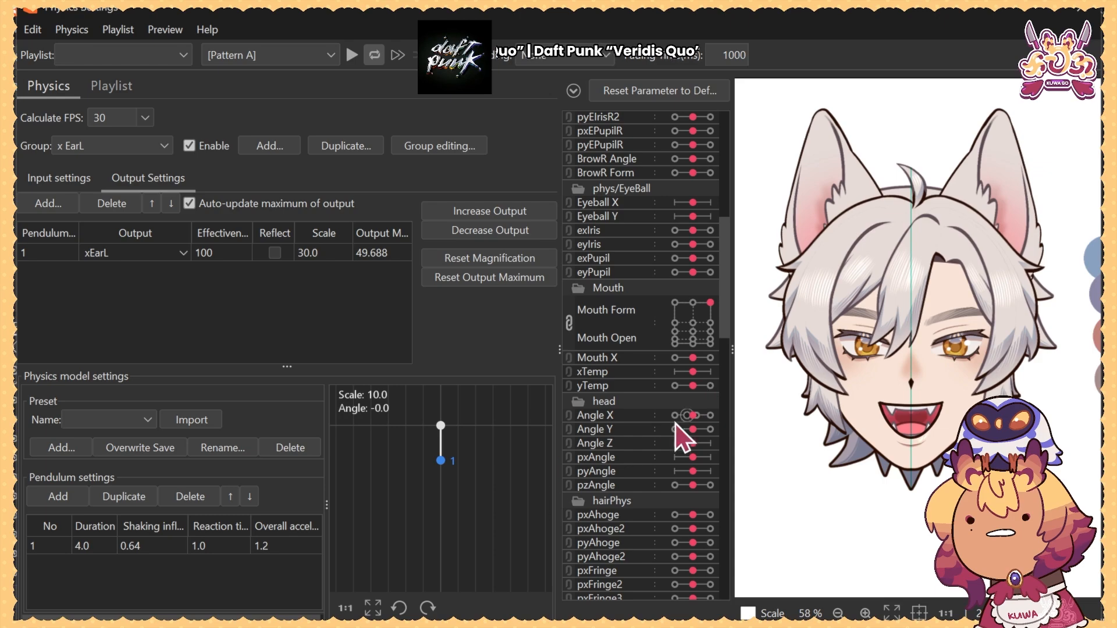
Return from the physics settings to the model and preview the head's vertical movement with Angle Y
click(1076, 15)
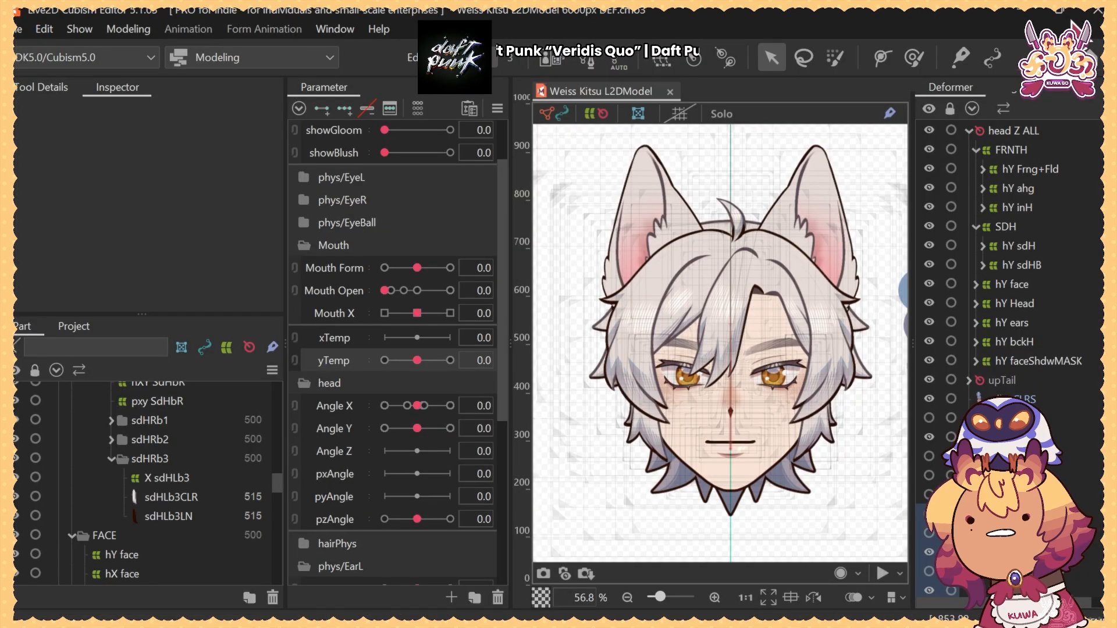
drag(416, 432, 434, 440)
scroll(814, 314, down, 5)
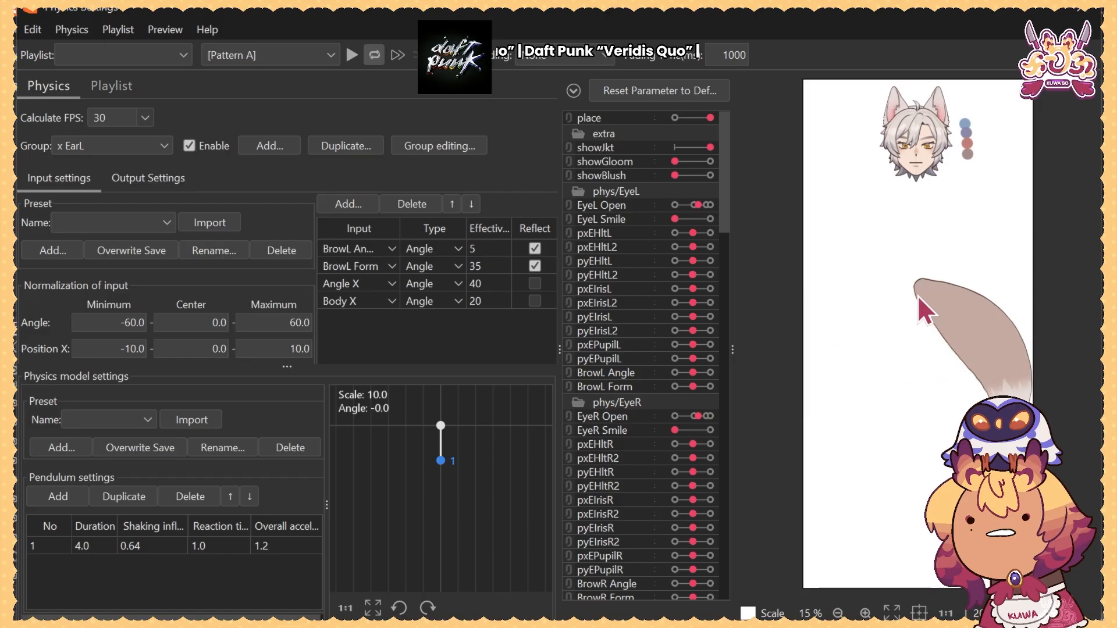
Leave the physics settings and open Apply 3D Rotation Expression beside the head model
click(1077, 11)
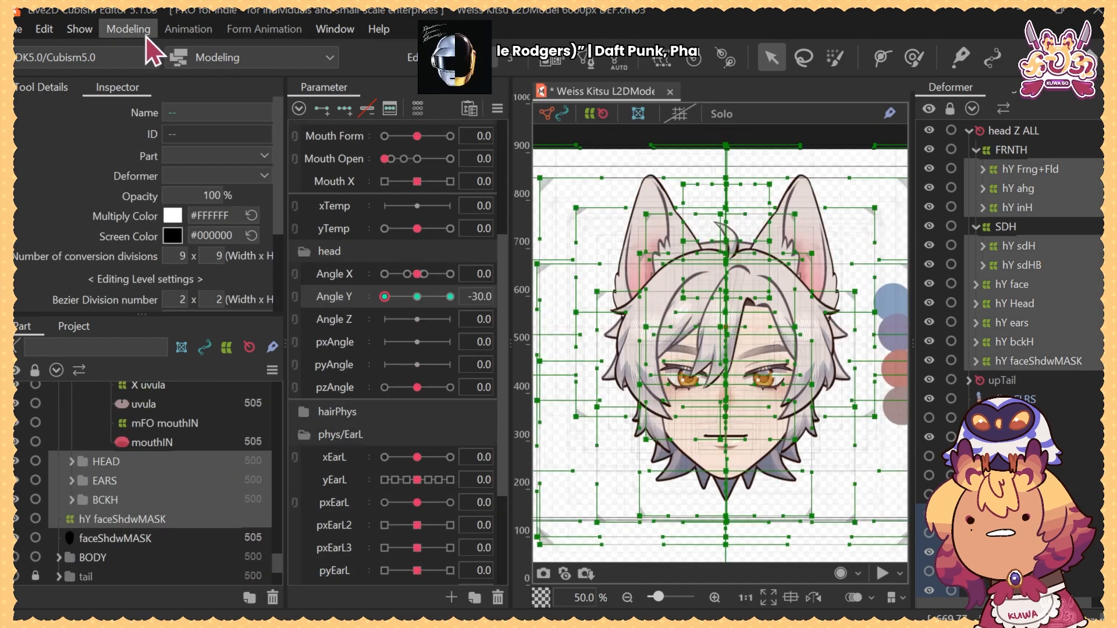
click(129, 28)
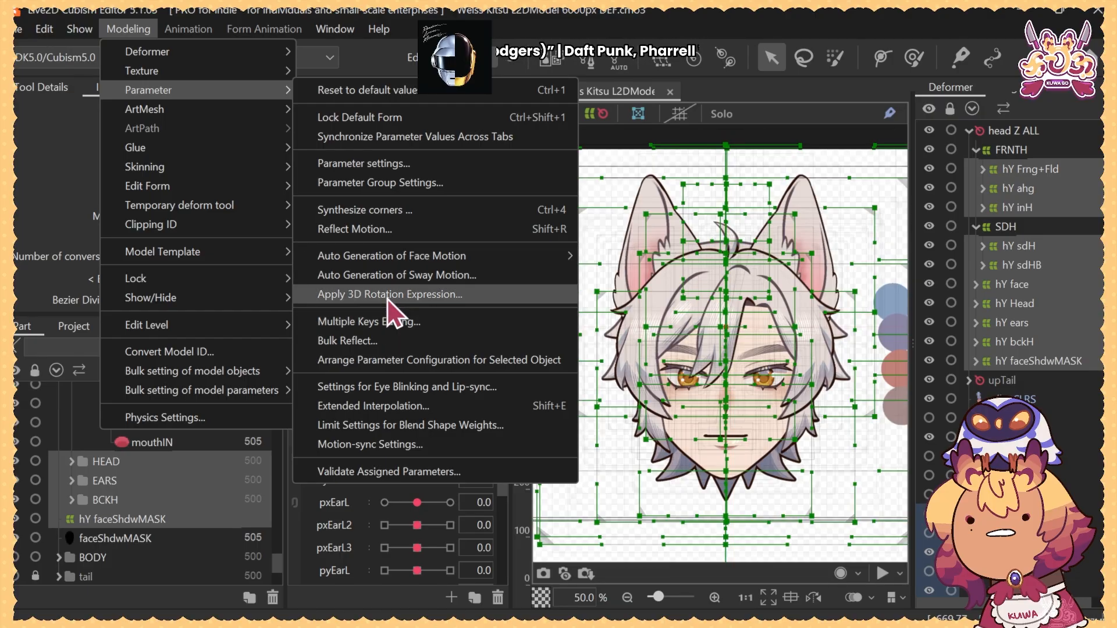
click(146, 198)
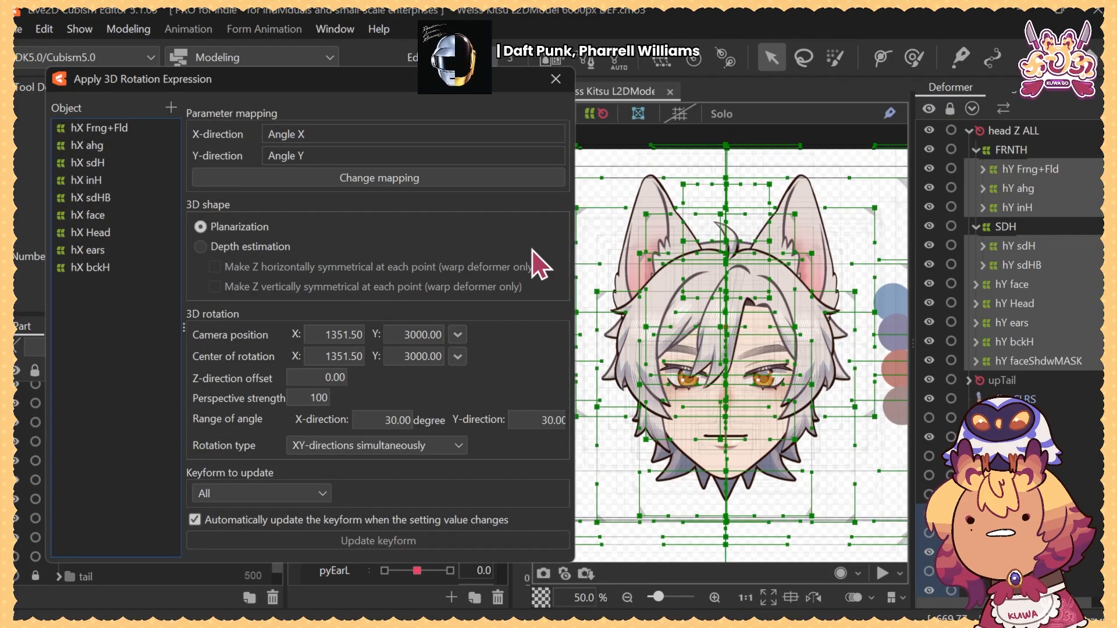
drag(580, 232, 492, 232)
drag(289, 83, 271, 84)
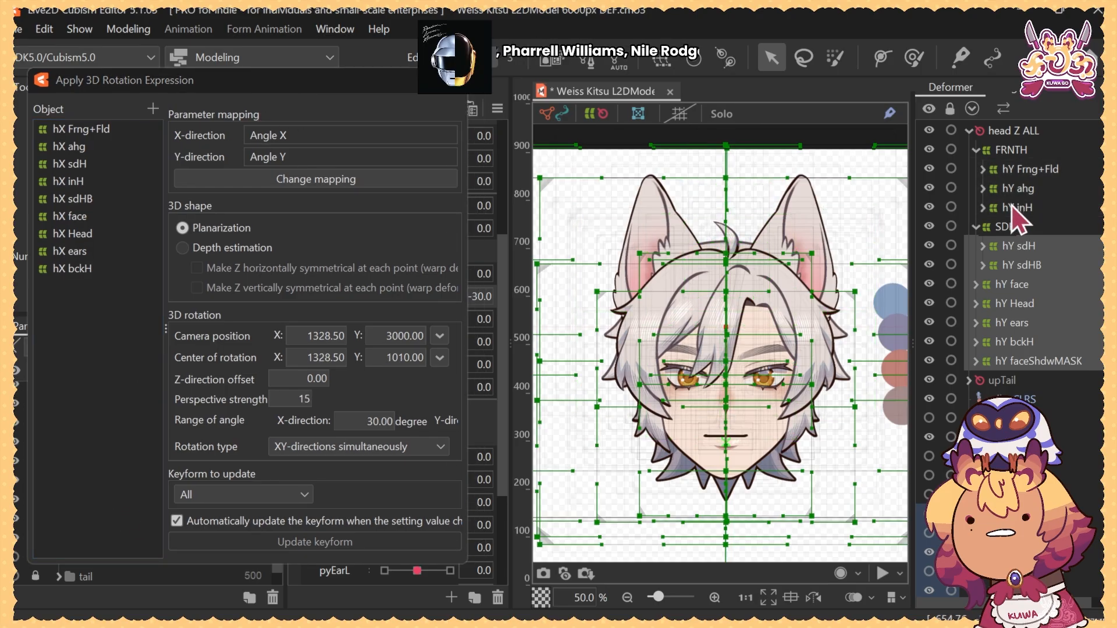
Add all the hY head deformers to the 3D rotation objects and update the keyforms for Y-direction parameters only
ctrl+click(1017, 207)
ctrl+click(1018, 188)
ctrl+click(1023, 169)
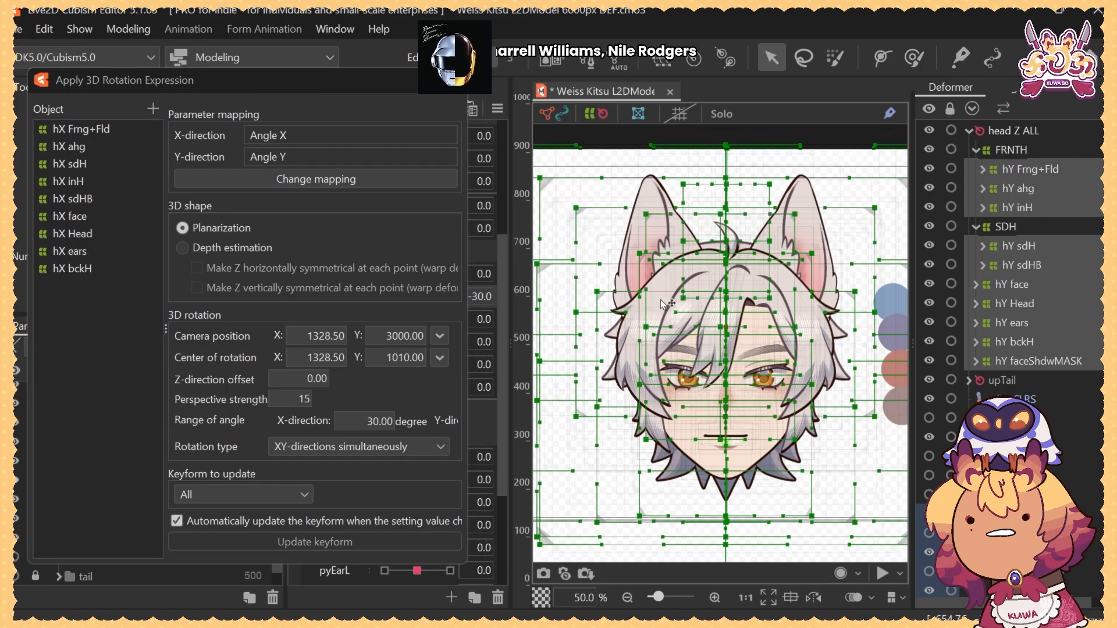
click(153, 109)
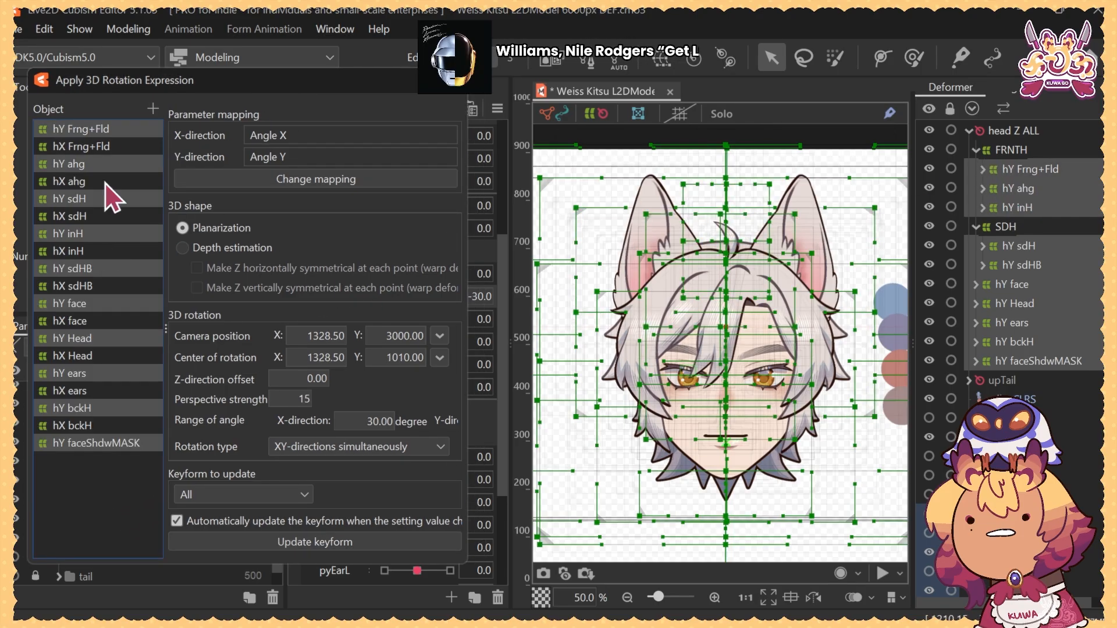
click(244, 545)
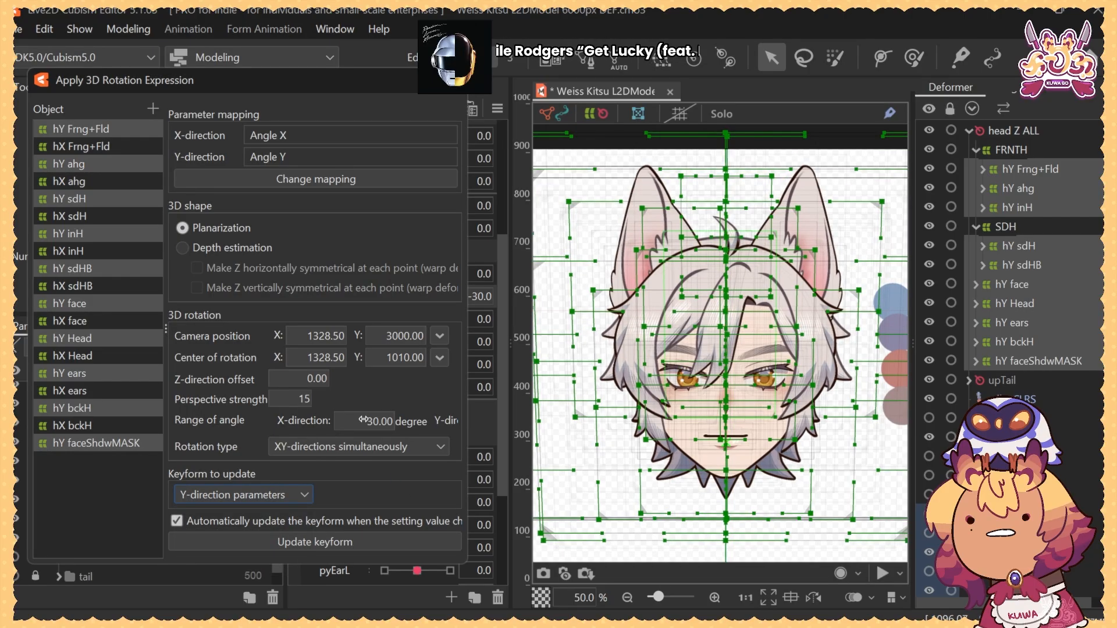
drag(474, 380, 600, 377)
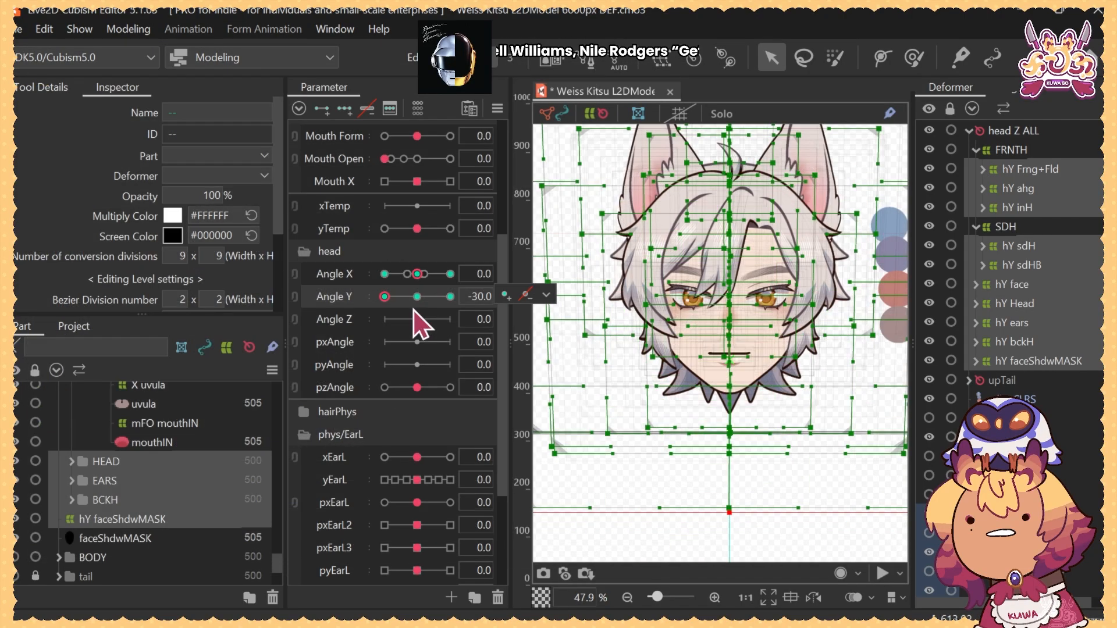
Check the generated vertical head rotation by varying Angle Y between -30 and 0
click(417, 297)
drag(702, 216, 703, 268)
scroll(703, 272, down, 3)
scroll(704, 271, down, 1)
drag(419, 297, 341, 300)
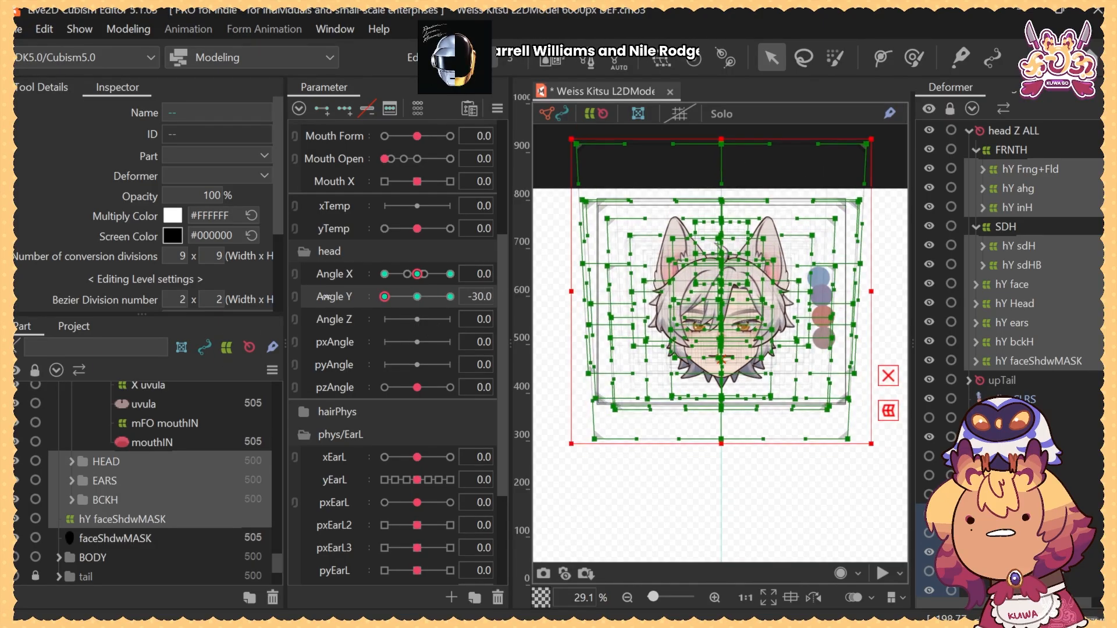
drag(384, 297, 424, 311)
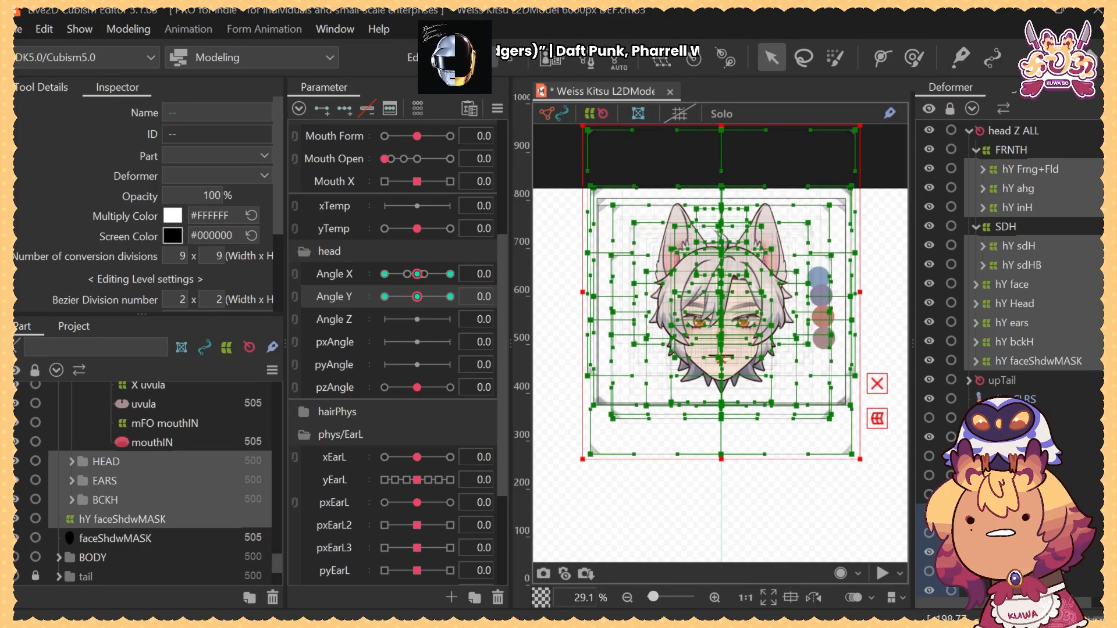
Reopen the 3D rotation settings for the hY deformers, then check the head's vertical movement between Angle Y 0 and 30
drag(14, 105, 575, 102)
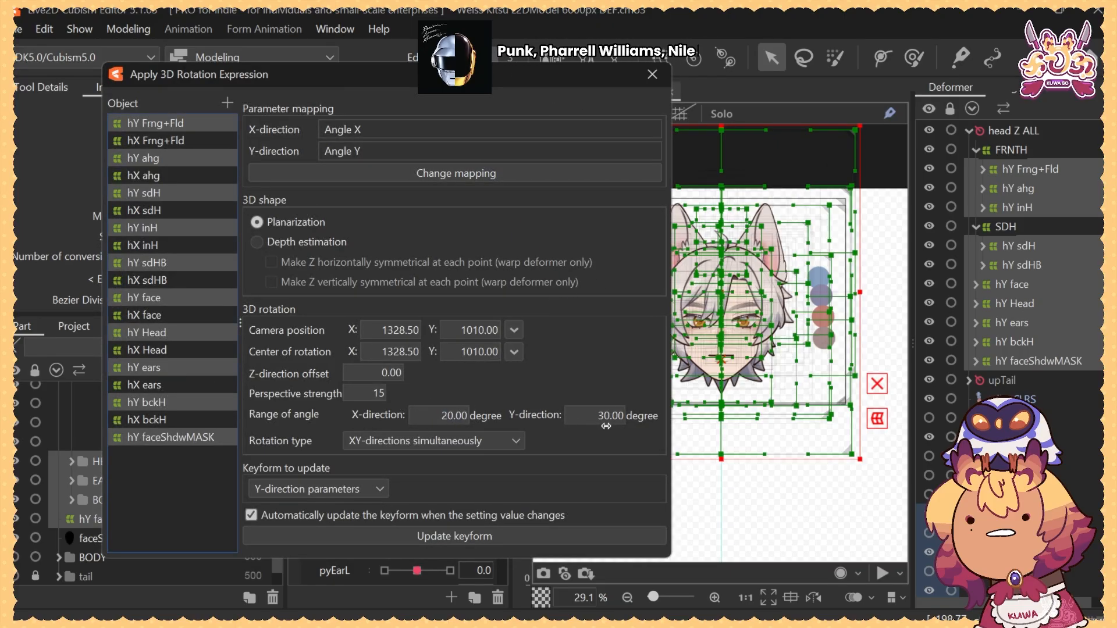
mouse_move(417, 298)
mouse_down()
mouse_move(474, 315)
mouse_move(338, 316)
mouse_move(469, 310)
mouse_move(409, 300)
mouse_up()
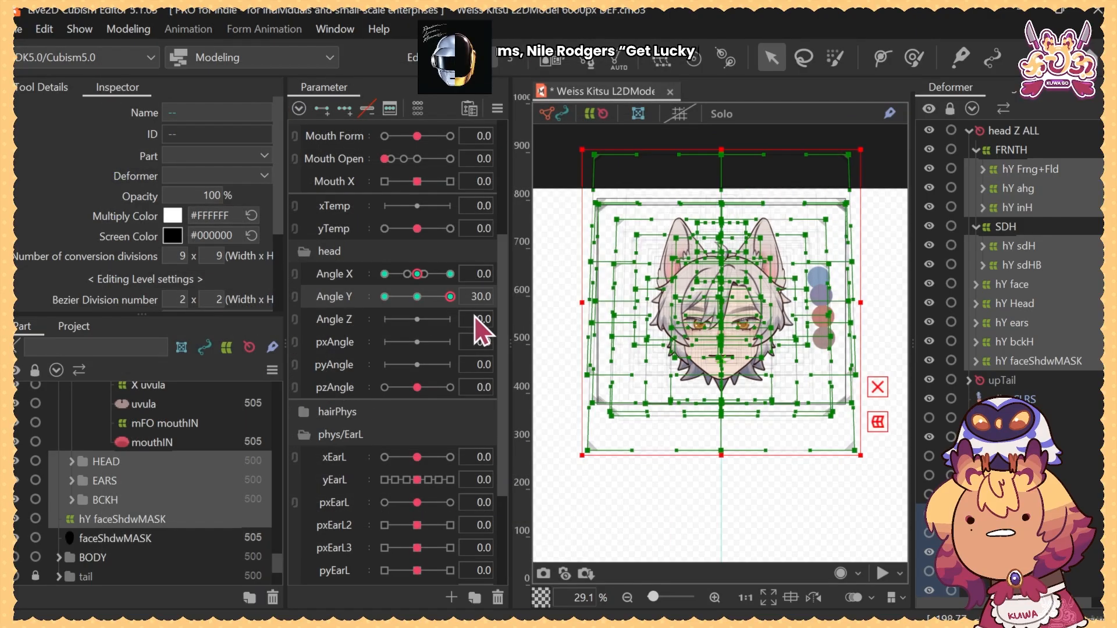
click(410, 299)
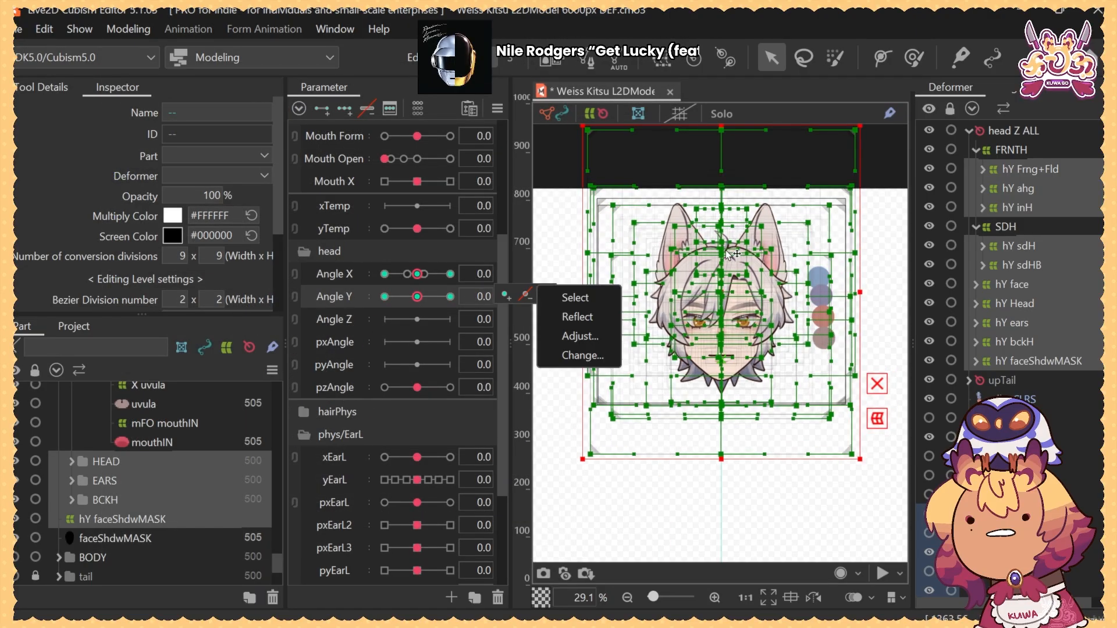
Hide the FRNTH, BCKH and EARS parts to expose the bare head, and collapse the FRNTH and FACE folders
click(914, 59)
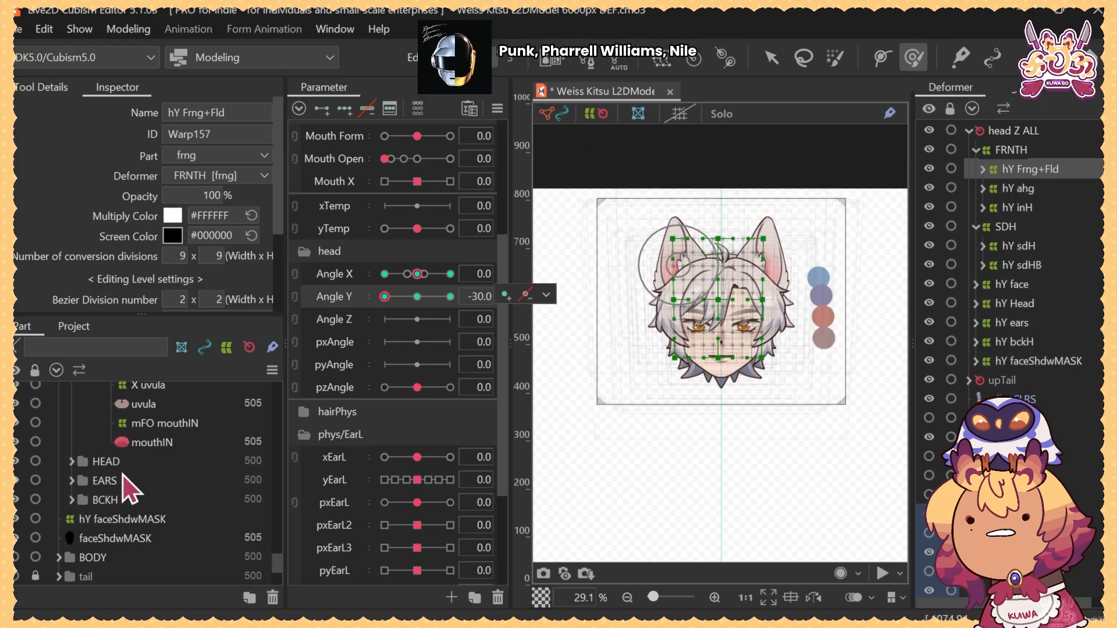
scroll(120, 472, up, 20)
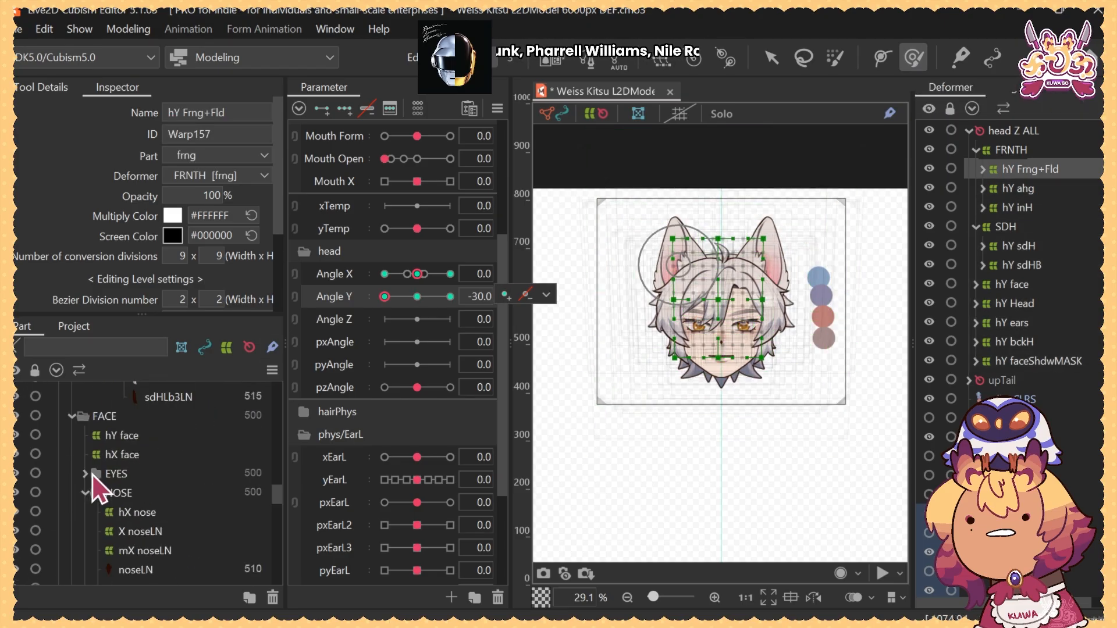
scroll(102, 491, up, 6)
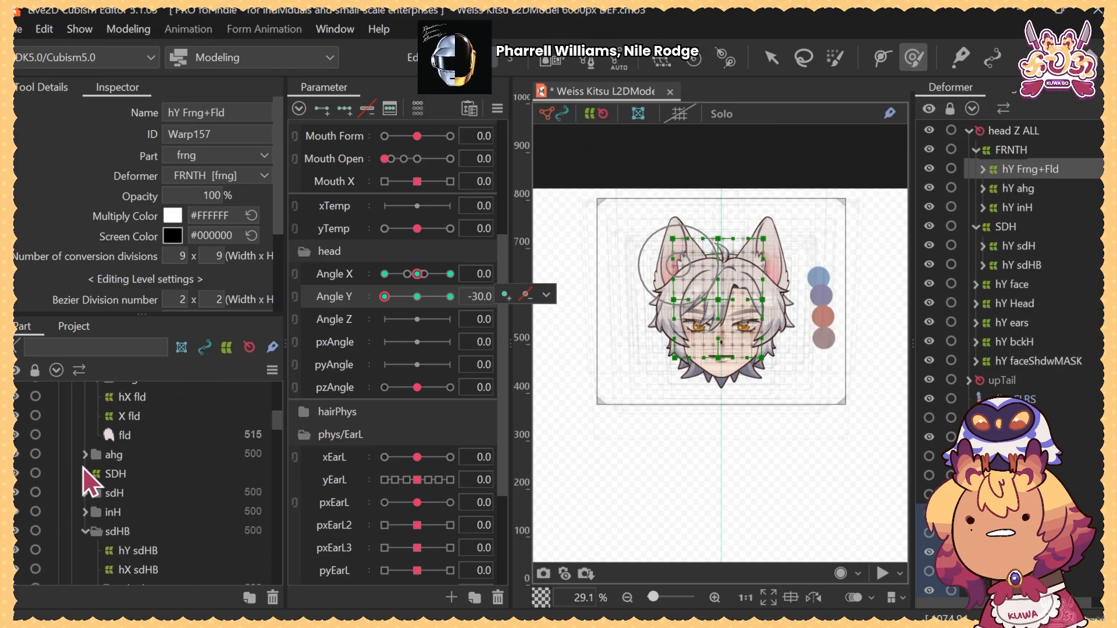
scroll(87, 479, up, 6)
click(71, 507)
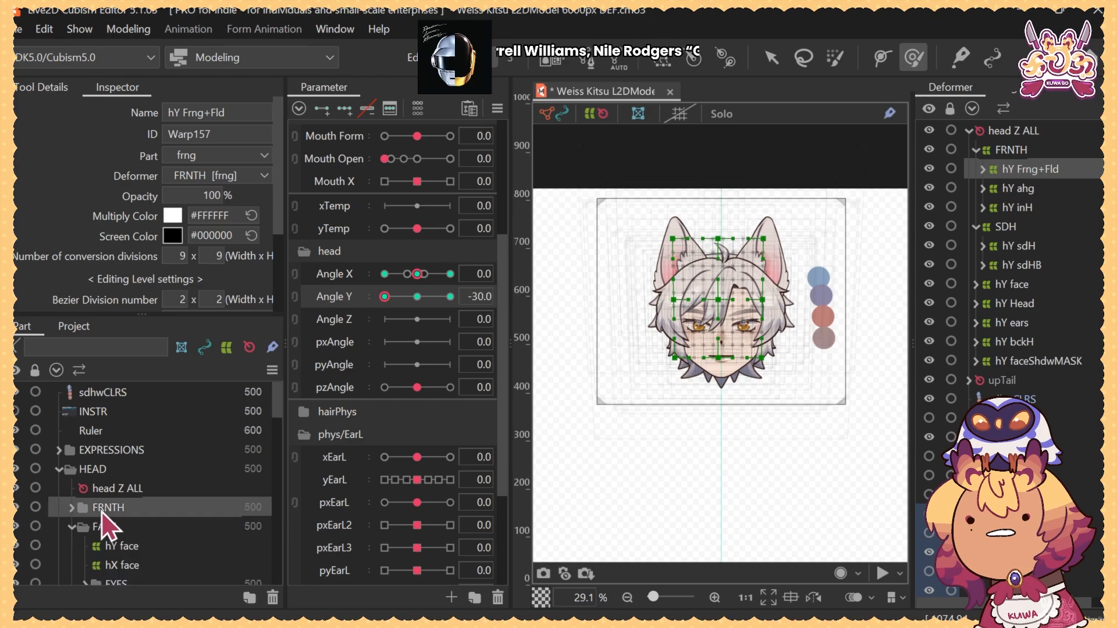
click(16, 508)
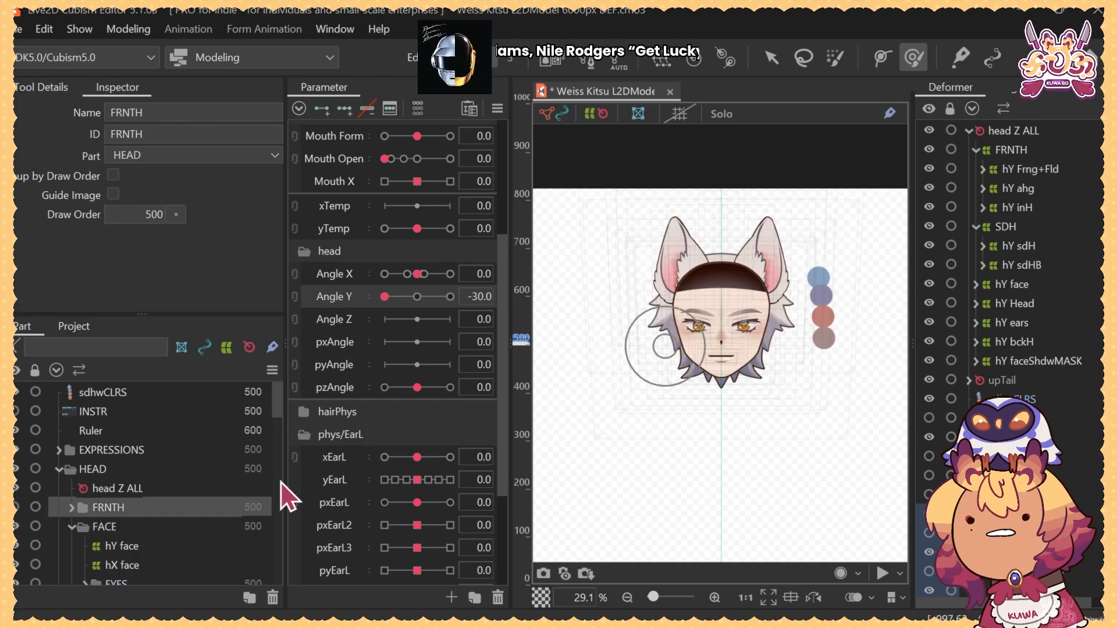
click(72, 526)
click(117, 514)
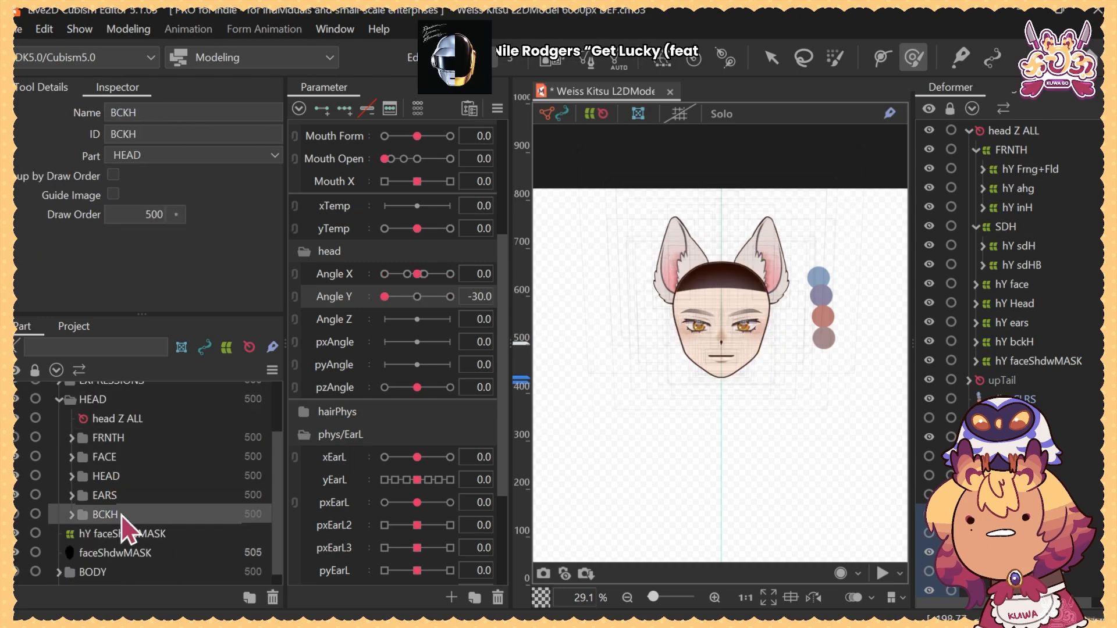
click(21, 510)
Create a 2 × 2 warp deformer named hY topFace as the parent of hX topFace
click(155, 475)
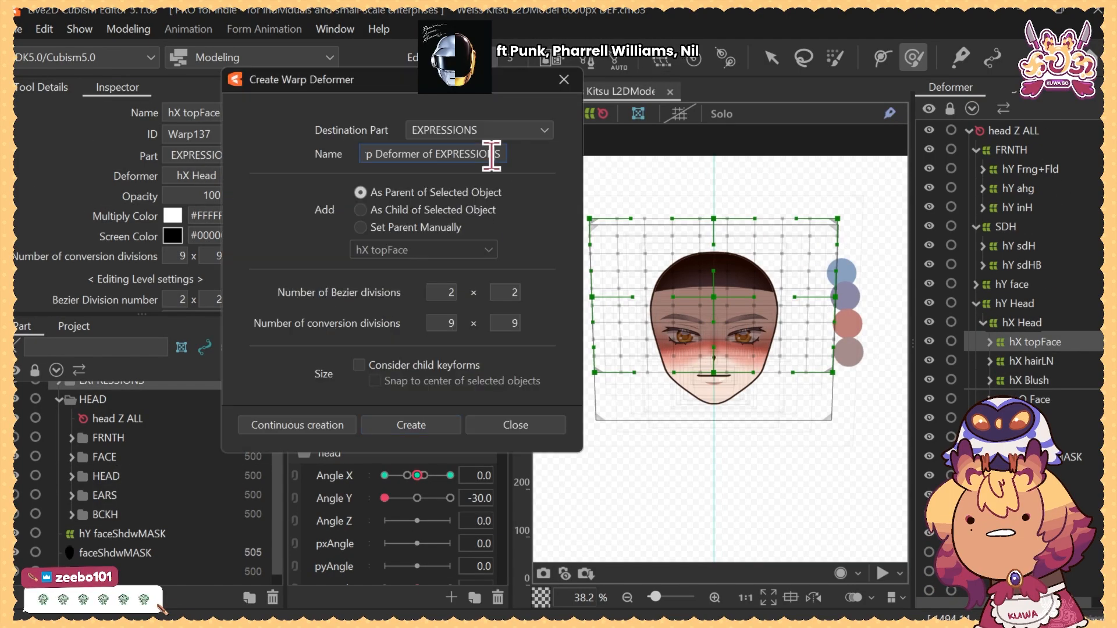
triple_click(492, 156)
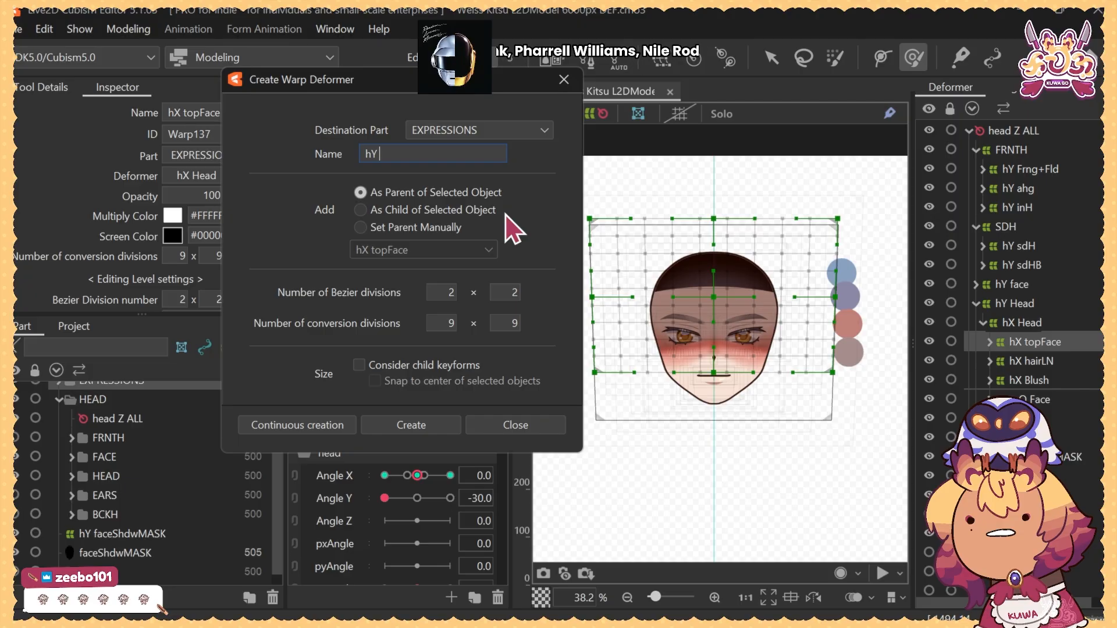
key(Return)
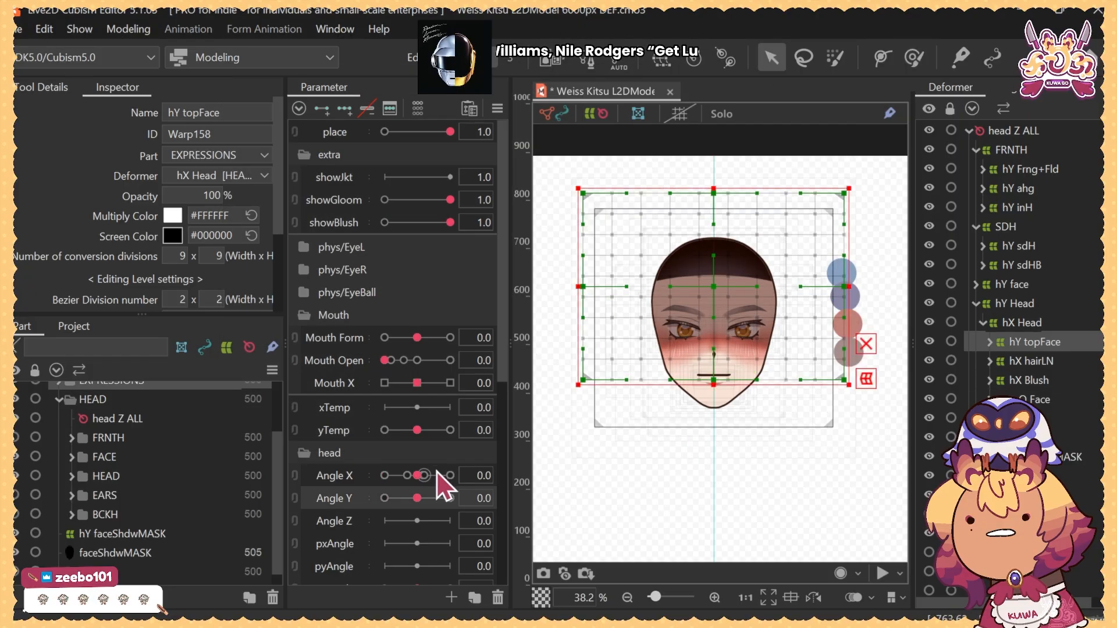
Enlarge the hY topFace warp to enclose its child at Angle X -30, and return Angle X to 0
click(417, 498)
click(385, 475)
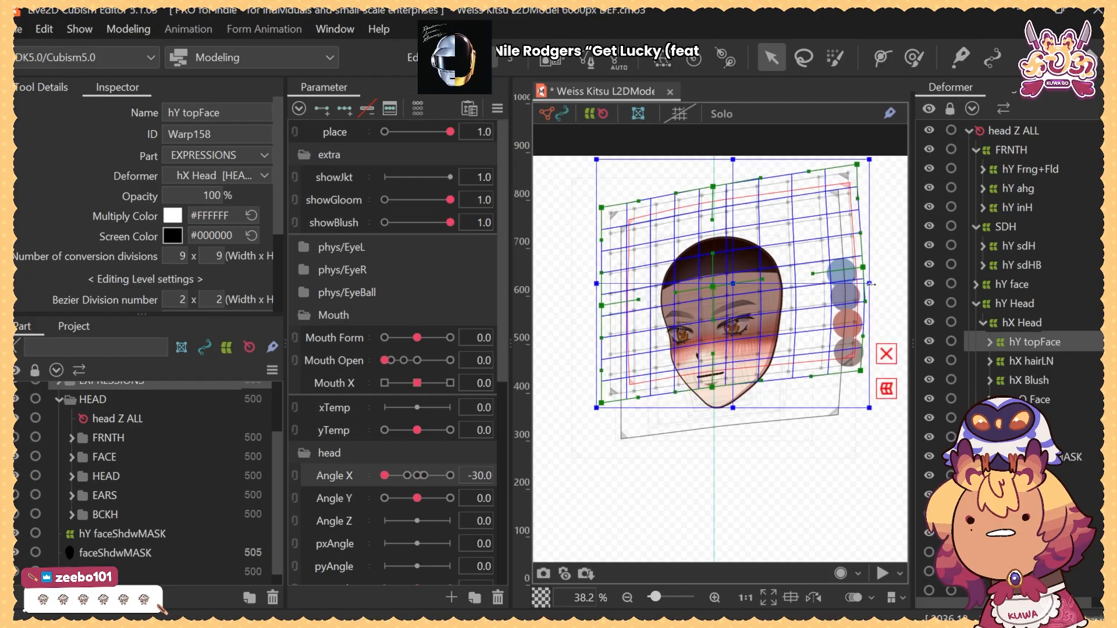
click(417, 475)
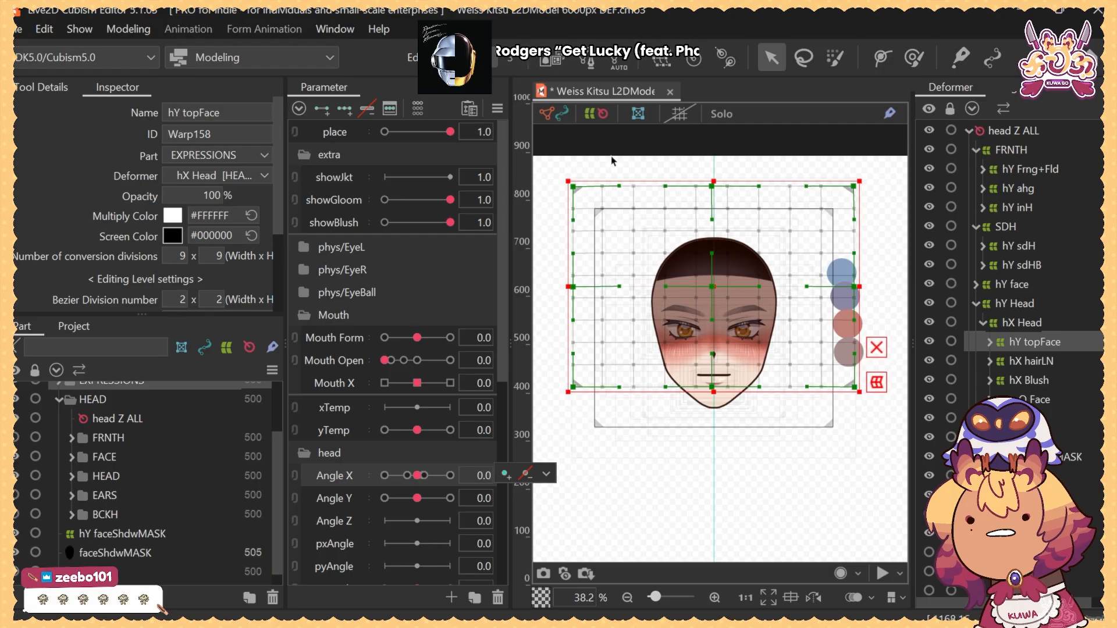
Create a warp deformer named hY Blush as the parent of hX Blush
click(1056, 360)
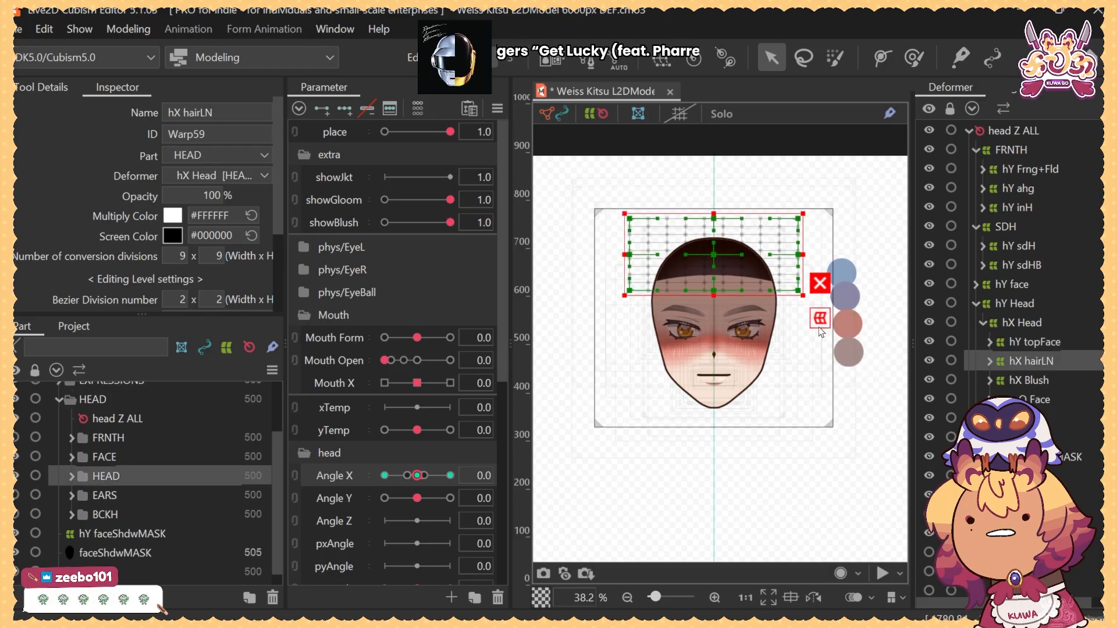
click(1027, 381)
click(652, 65)
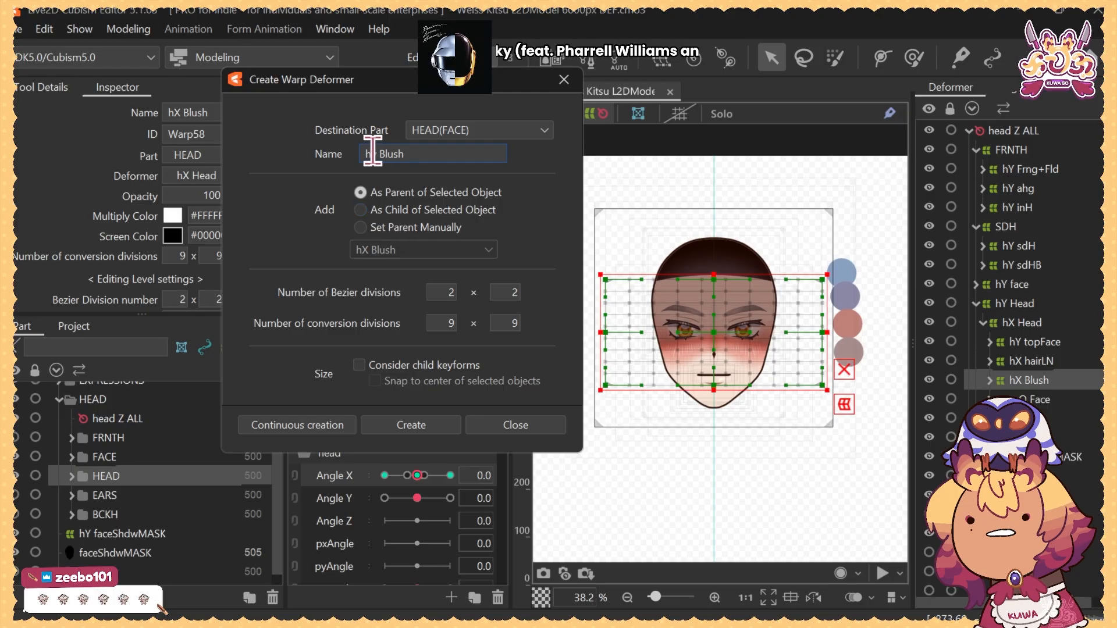
key(Return)
Enlarge the hY Blush warp slightly at Angle X -30, and reset Angle X to 0
click(385, 476)
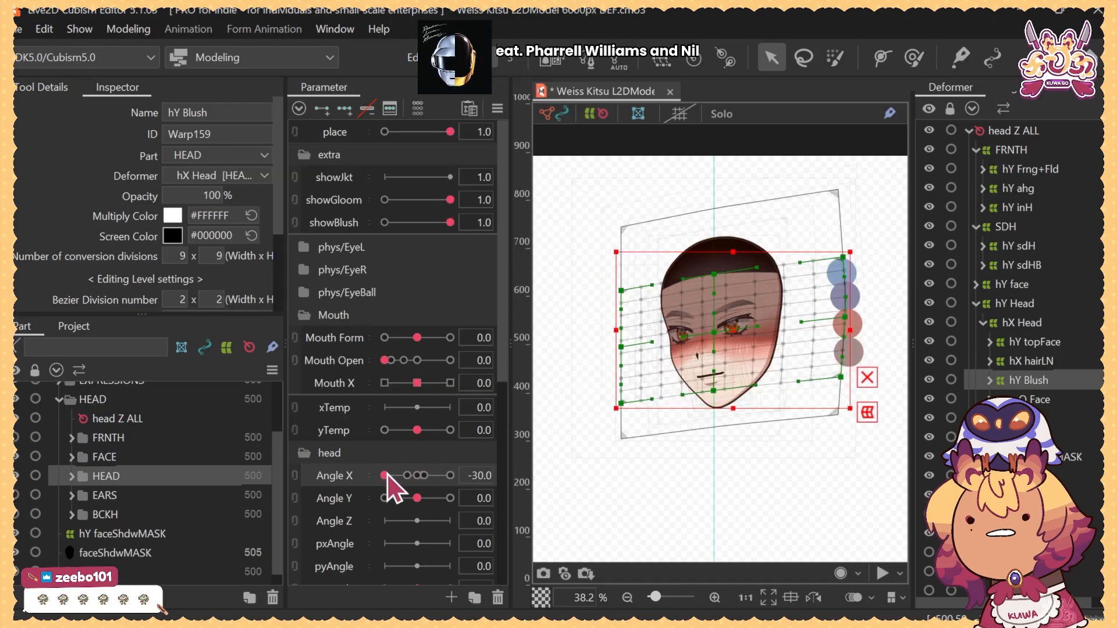
drag(850, 330, 860, 330)
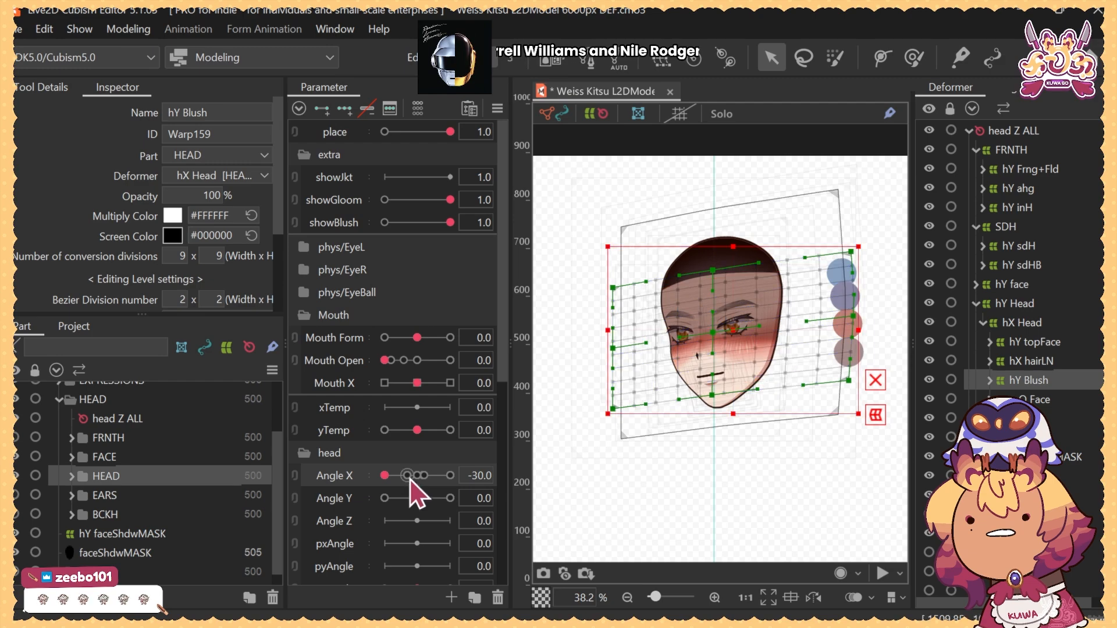
click(417, 475)
Add keyforms at -30, 0 and 30 on Angle Y to hY topFace and hY Blush together
ctrl+click(1033, 343)
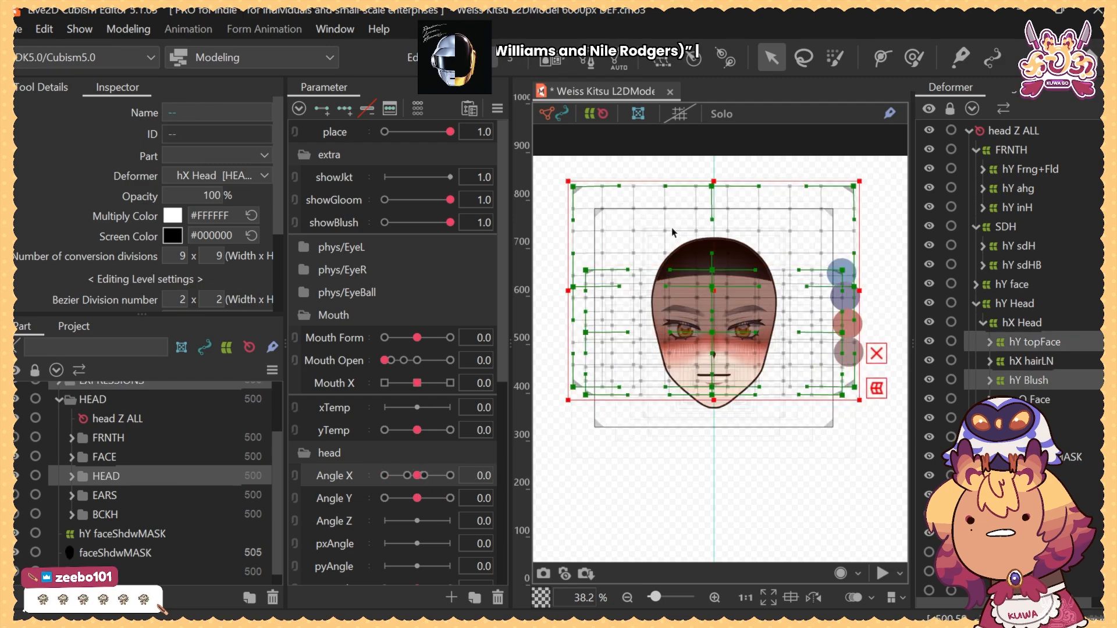
click(336, 499)
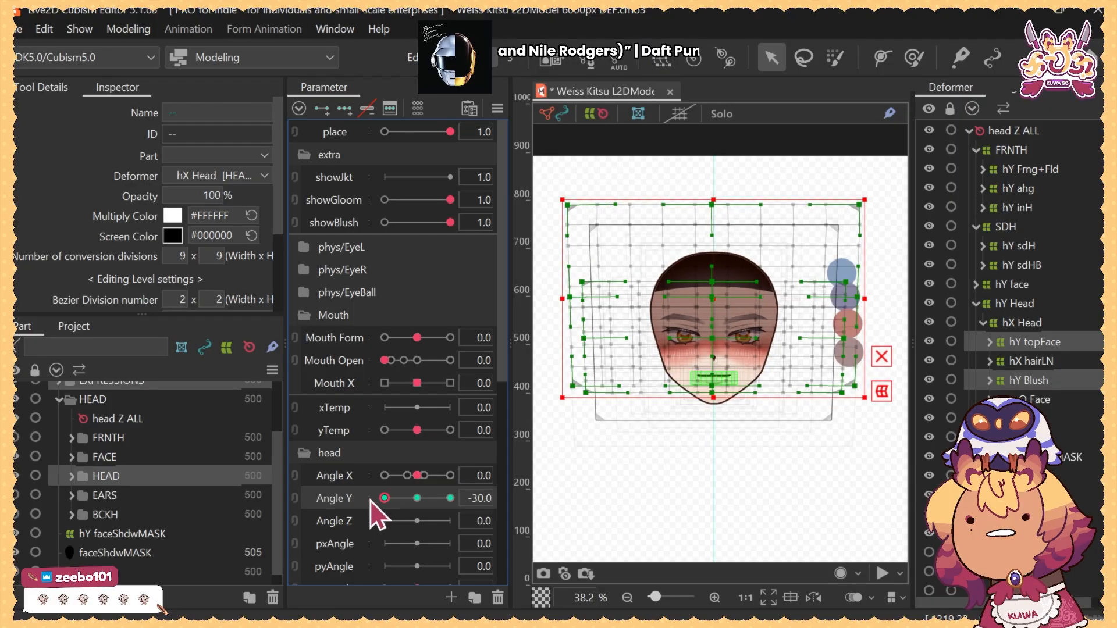
click(416, 497)
Compare the nested hX topFace and hY topFace deformers and their keyforms on Angle X and Angle Y
click(1035, 344)
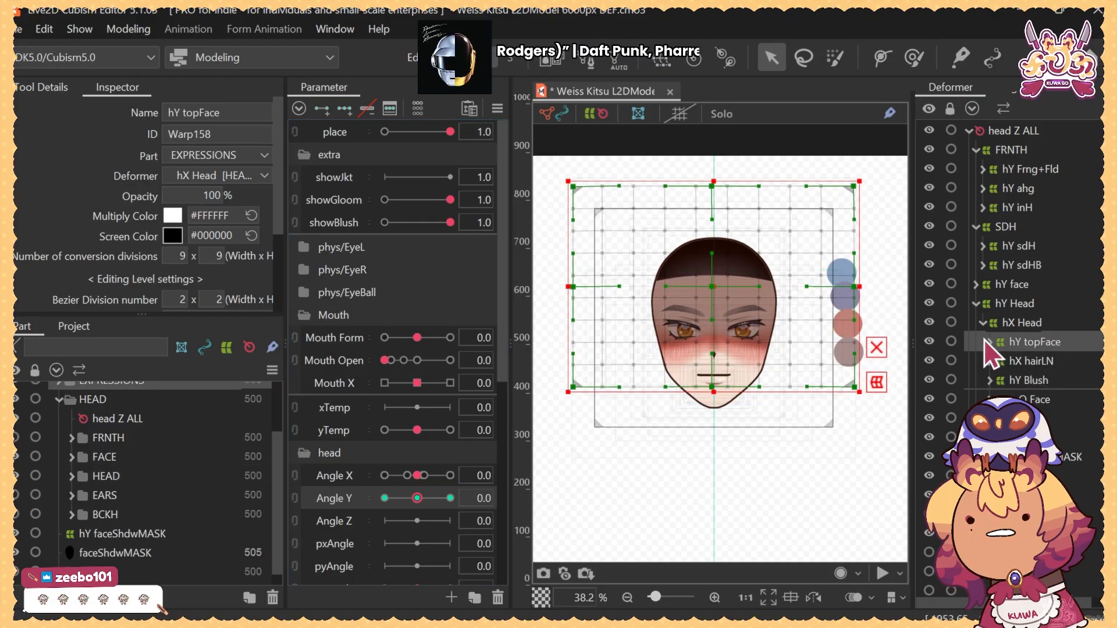
click(987, 342)
click(1024, 361)
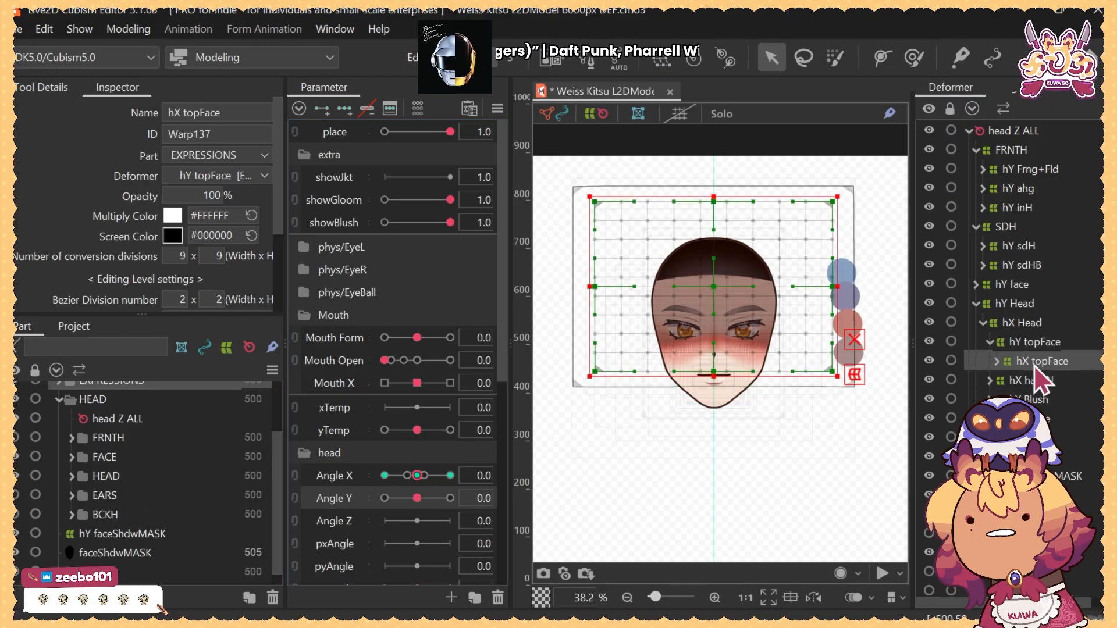
click(1047, 342)
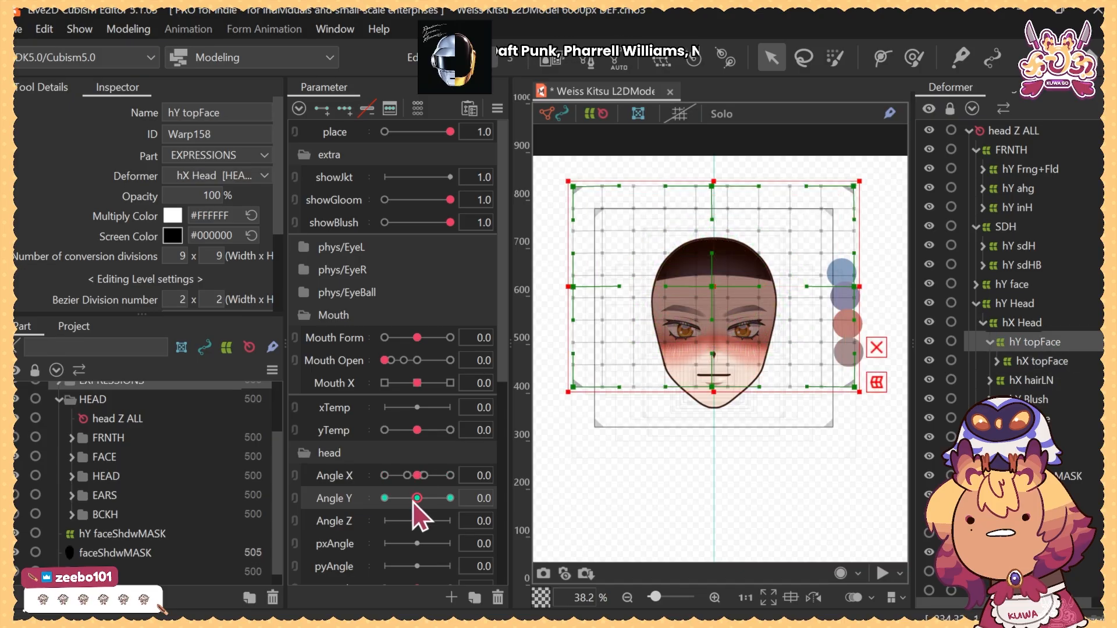
drag(414, 500, 417, 498)
mouse_move(416, 477)
mouse_down()
mouse_move(370, 478)
mouse_move(427, 477)
mouse_move(413, 491)
mouse_move(399, 475)
mouse_move(417, 477)
mouse_up()
drag(417, 498, 427, 520)
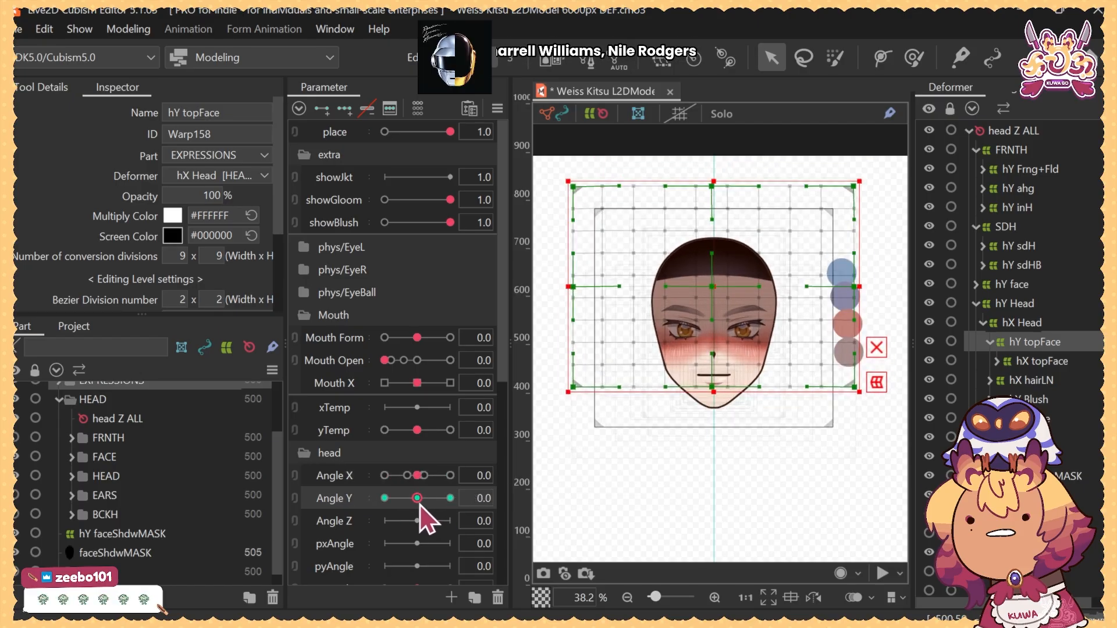
click(1038, 361)
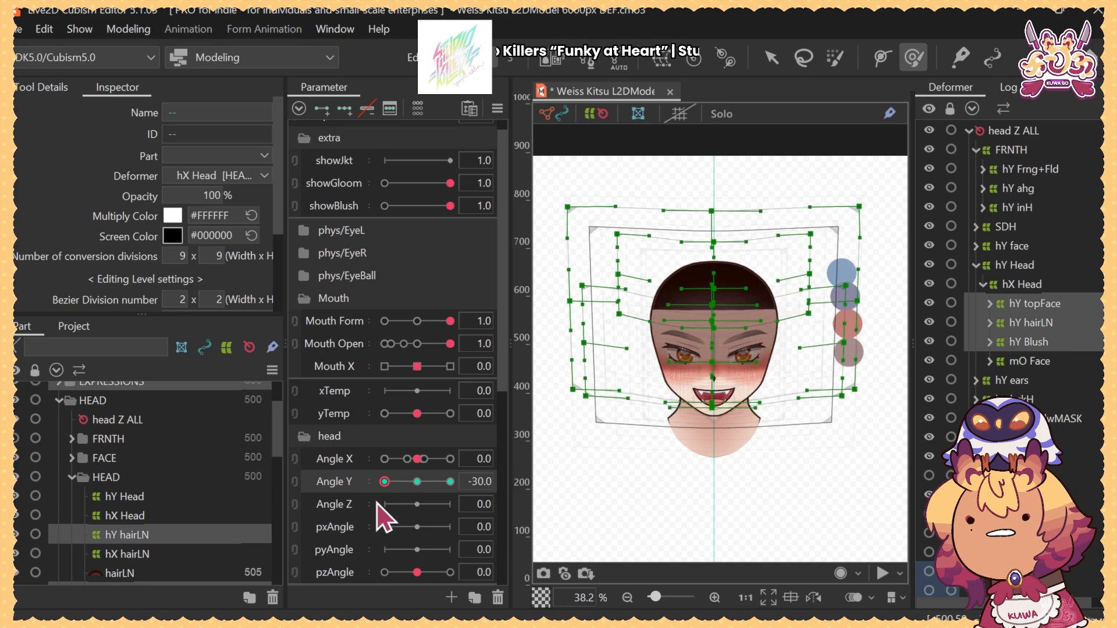
Check the vertical motion of the topFace, hairLN and Blush deformers against hY face up to Angle Y 30
drag(377, 501, 461, 494)
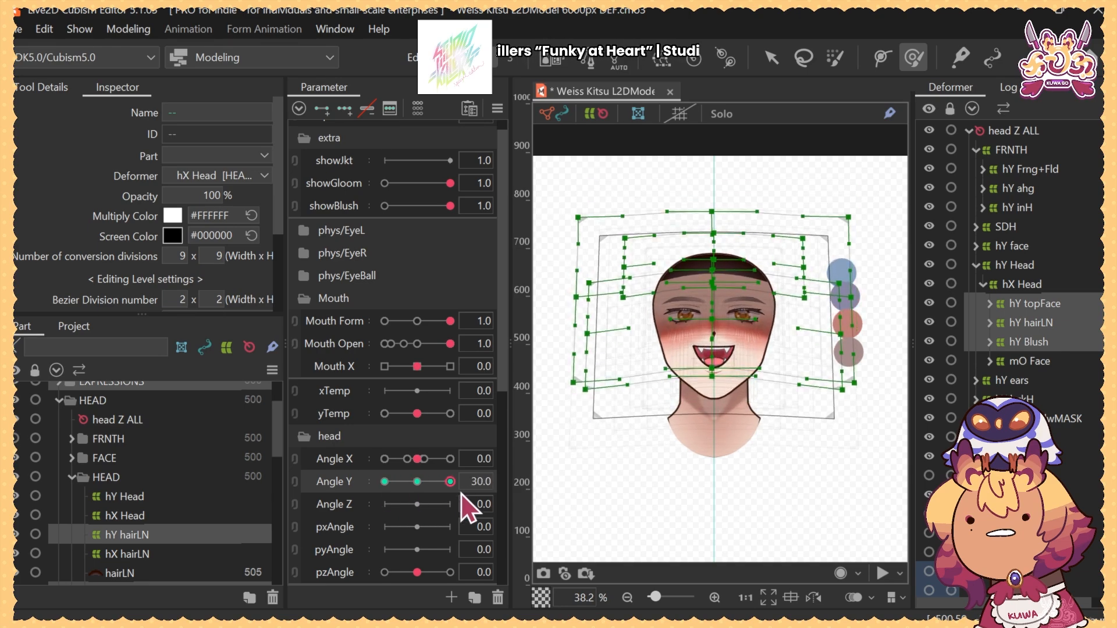
click(1041, 284)
click(1018, 246)
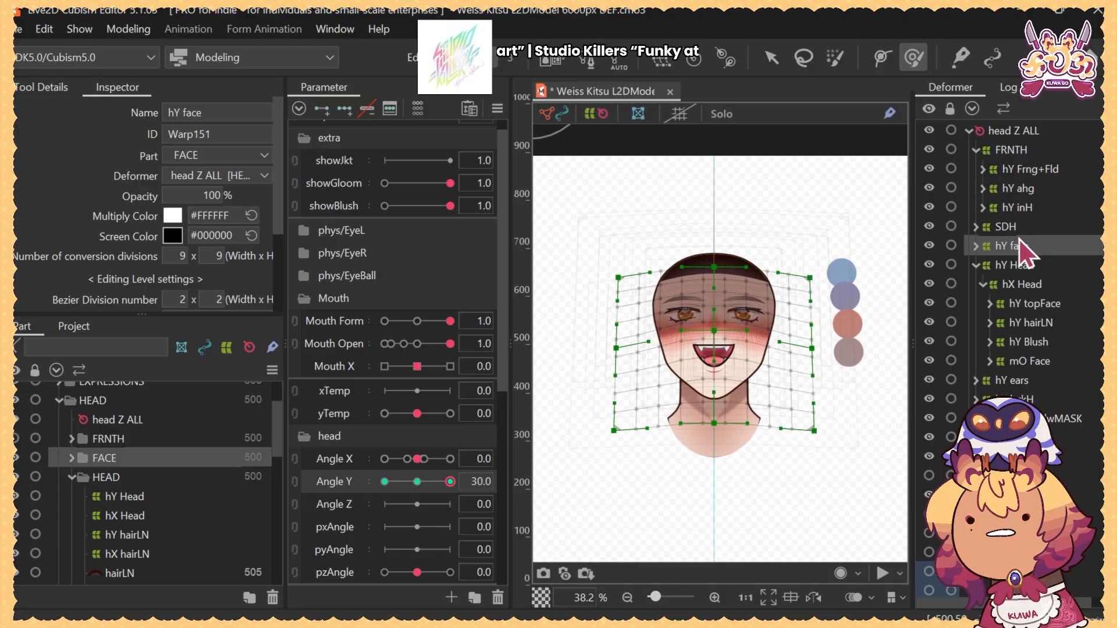
drag(432, 480, 467, 480)
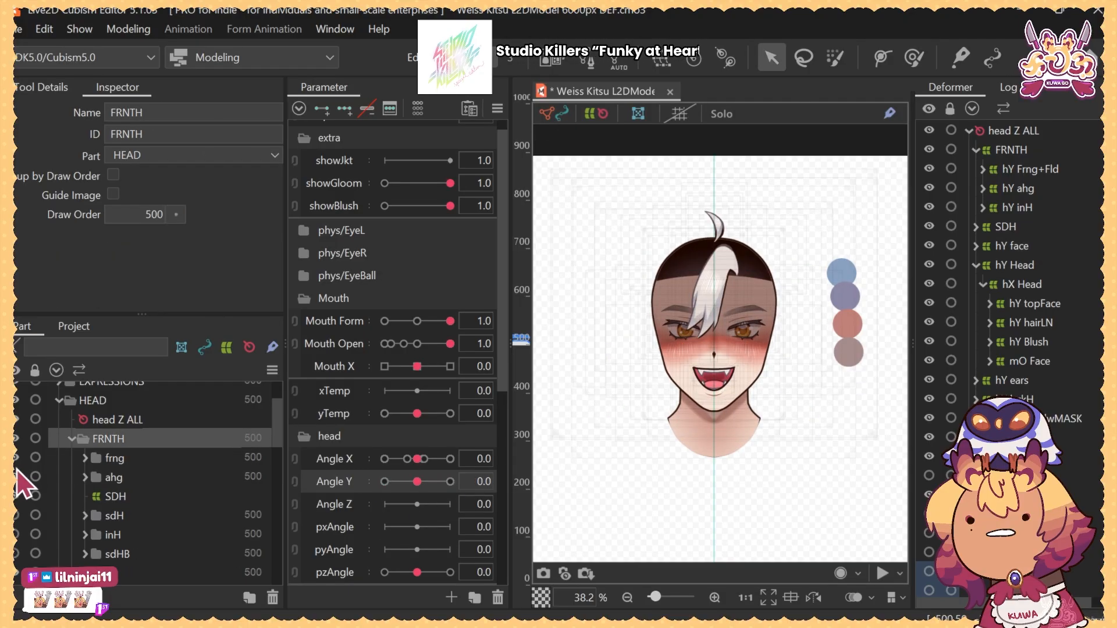
Select the frng part and examine how the fringe follows the head between Angle Y 0 and 30
click(116, 459)
mouse_move(417, 482)
mouse_down()
mouse_move(412, 498)
mouse_move(381, 508)
mouse_move(424, 509)
mouse_move(424, 495)
mouse_move(365, 498)
mouse_move(424, 491)
mouse_move(361, 499)
mouse_move(424, 486)
mouse_move(369, 493)
mouse_move(403, 482)
mouse_move(375, 483)
mouse_move(371, 494)
mouse_move(460, 483)
mouse_up()
click(417, 489)
click(418, 485)
click(418, 485)
click(420, 485)
Reshape the hY Frng+Fld warp over the forehead at Angle Y 30 with the deform brush, and return Angle Y to 0
key(b)
drag(711, 296, 713, 363)
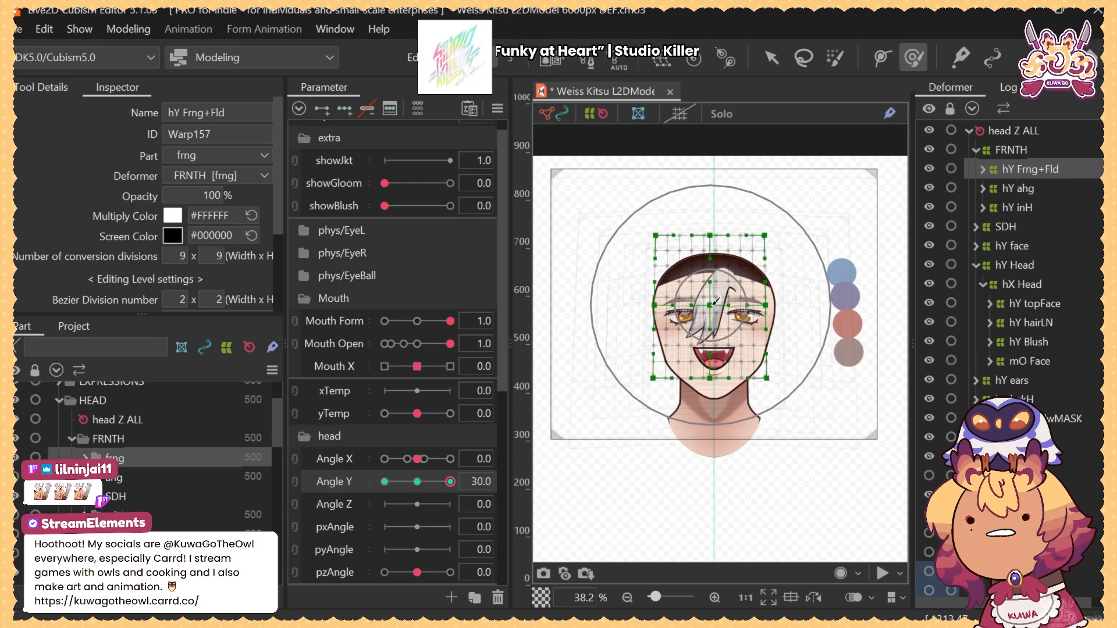
drag(714, 301, 714, 290)
key(v)
drag(451, 482, 417, 482)
Examine the hY Frng+Fld fringe deformation against the face by varying Angle Y between -30 and 30
scroll(698, 340, up, 5)
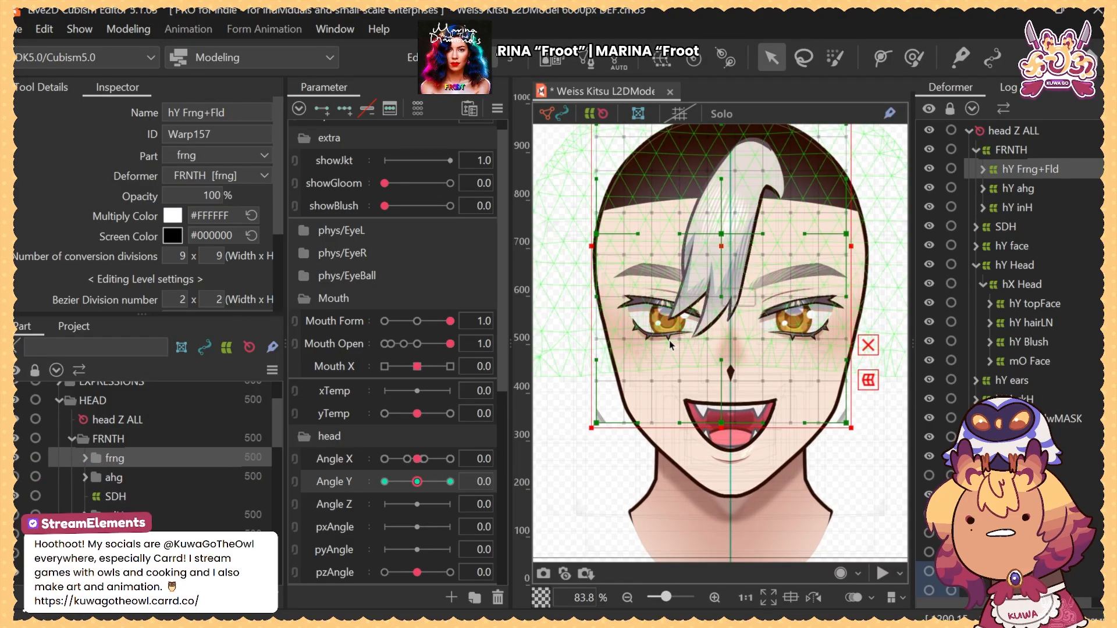
scroll(675, 343, down, 3)
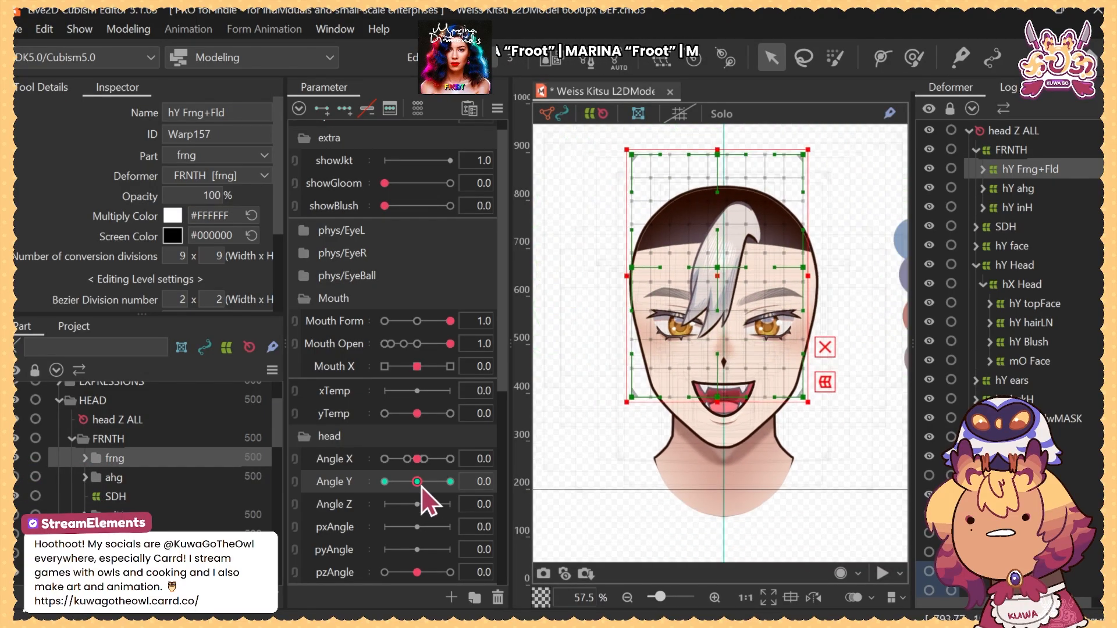
drag(417, 482, 385, 485)
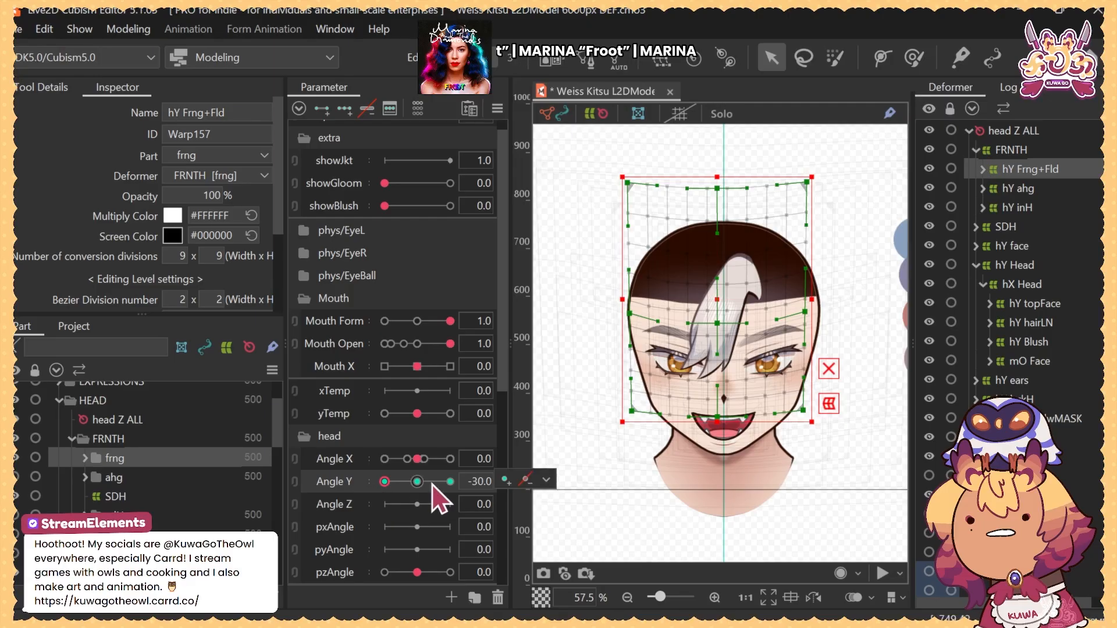
scroll(719, 356, down, 1)
scroll(719, 355, down, 1)
click(914, 57)
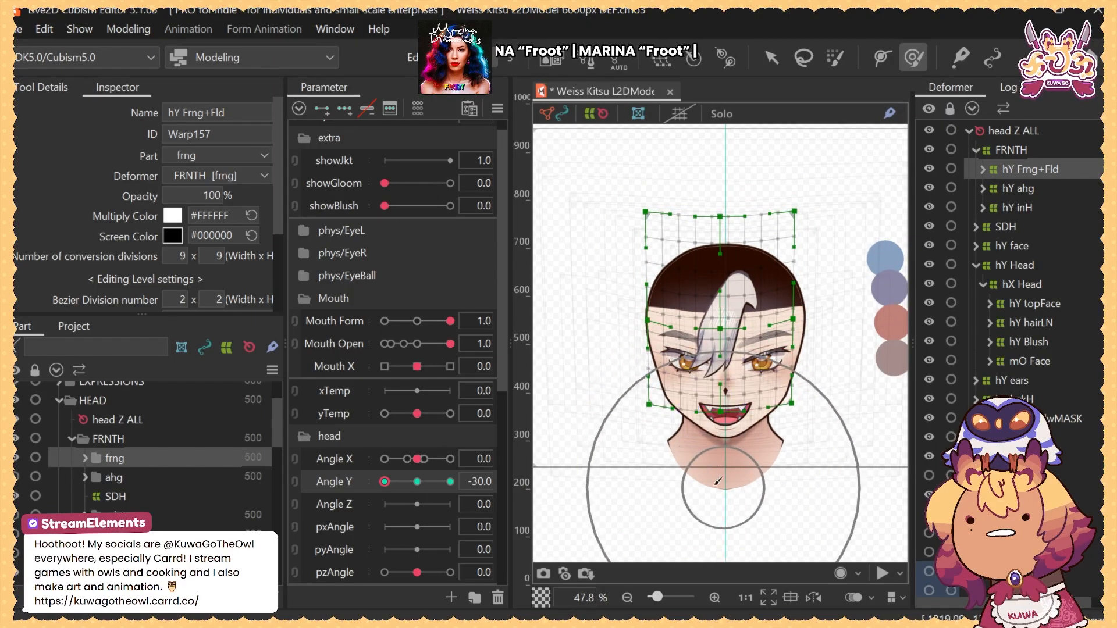
click(417, 482)
drag(417, 488, 457, 487)
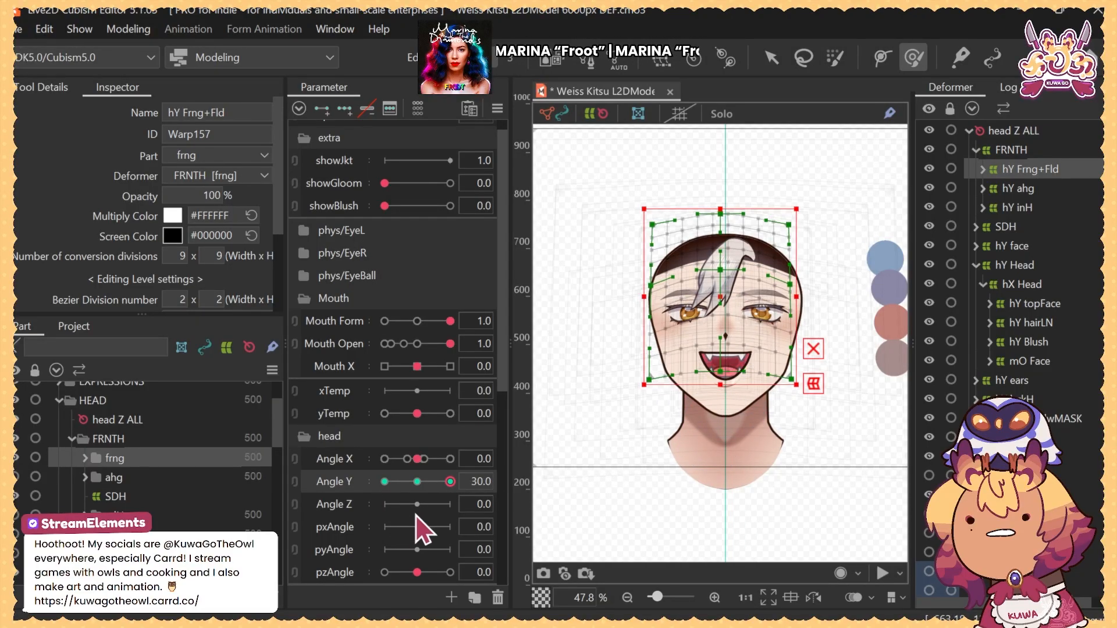
click(419, 482)
drag(422, 479, 467, 496)
drag(372, 479, 417, 482)
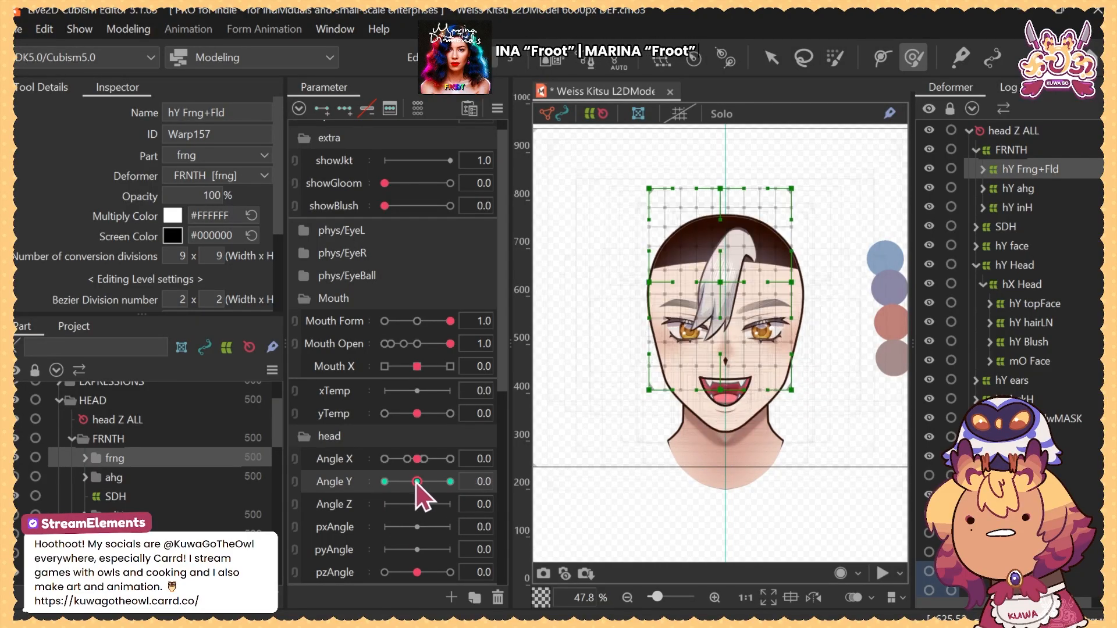
Examine the hY inH inner hair warp against the hY sdH side hair warp at Angle Y -30
click(1015, 207)
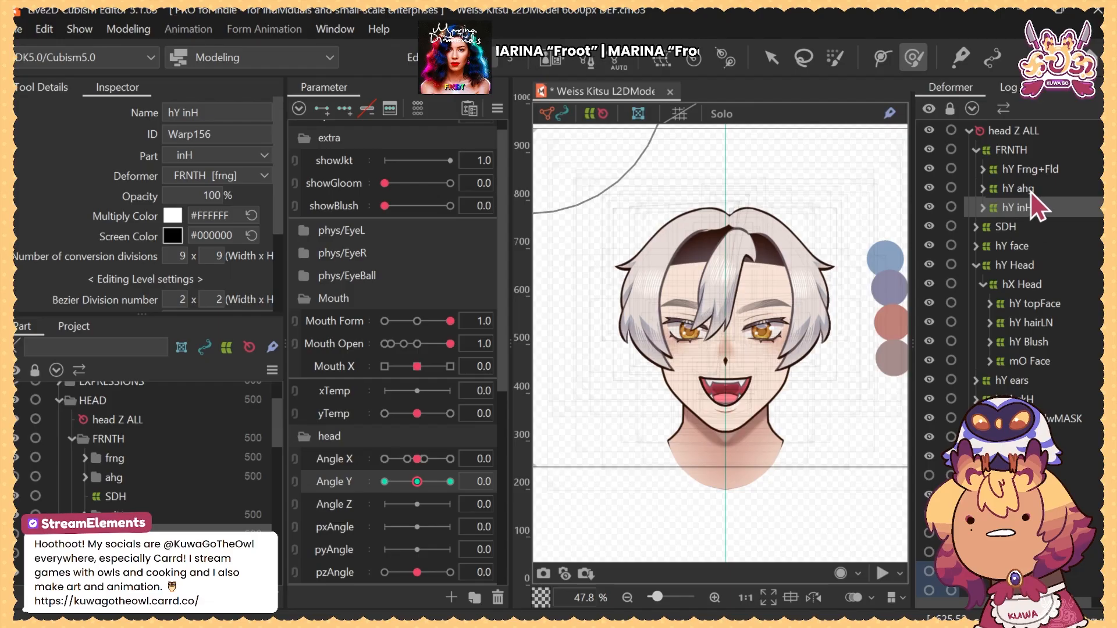
click(384, 482)
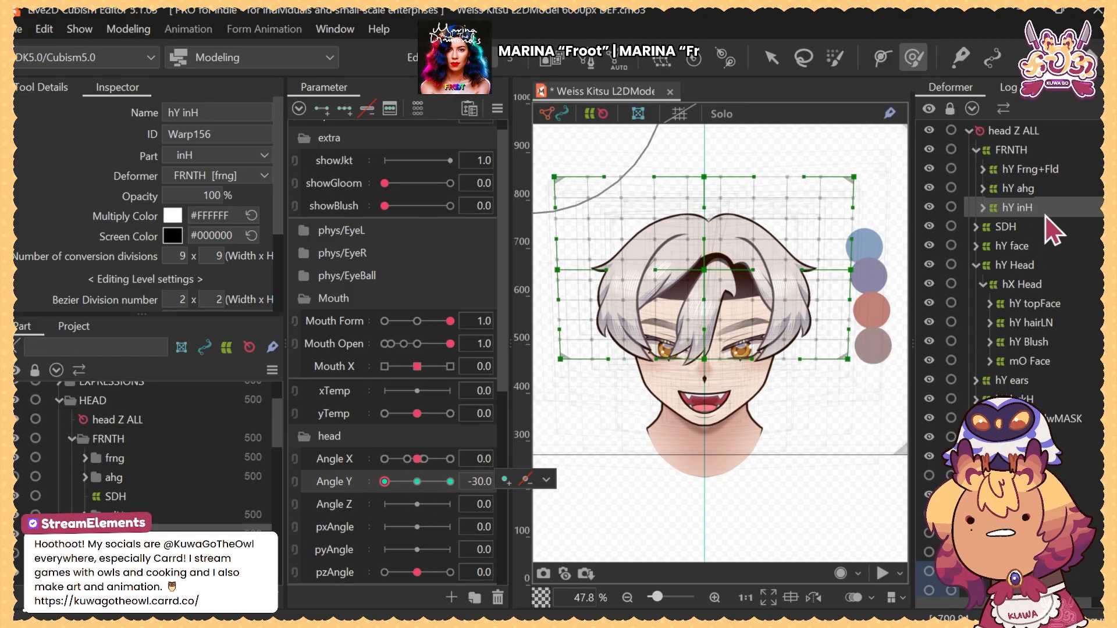
double_click(1035, 227)
click(1024, 246)
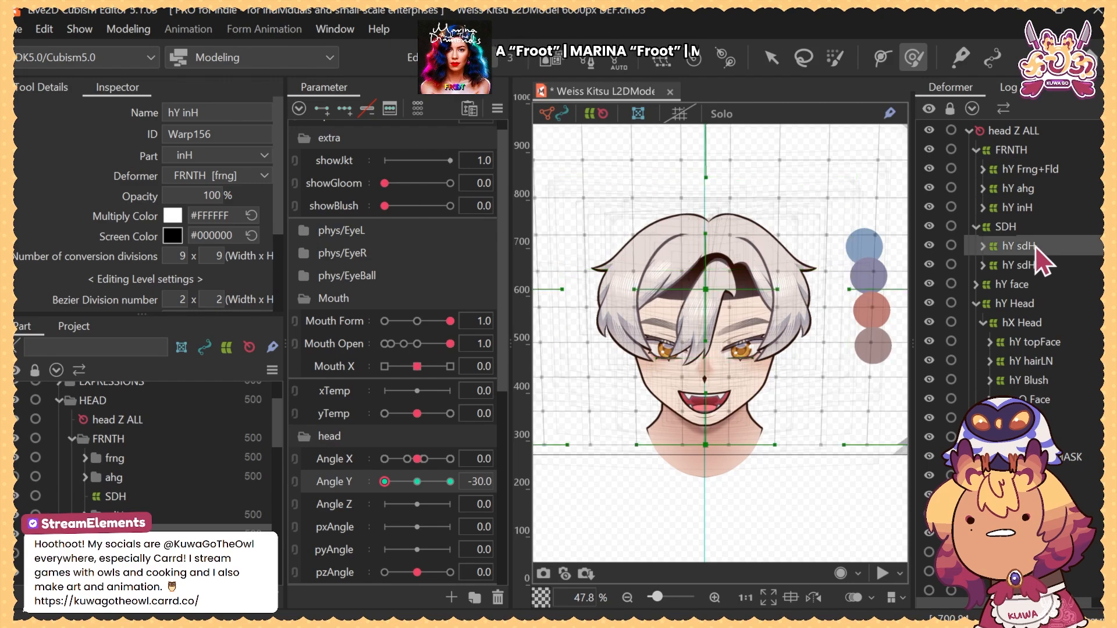
ctrl+click(1027, 207)
scroll(736, 282, down, 1)
scroll(736, 281, down, 1)
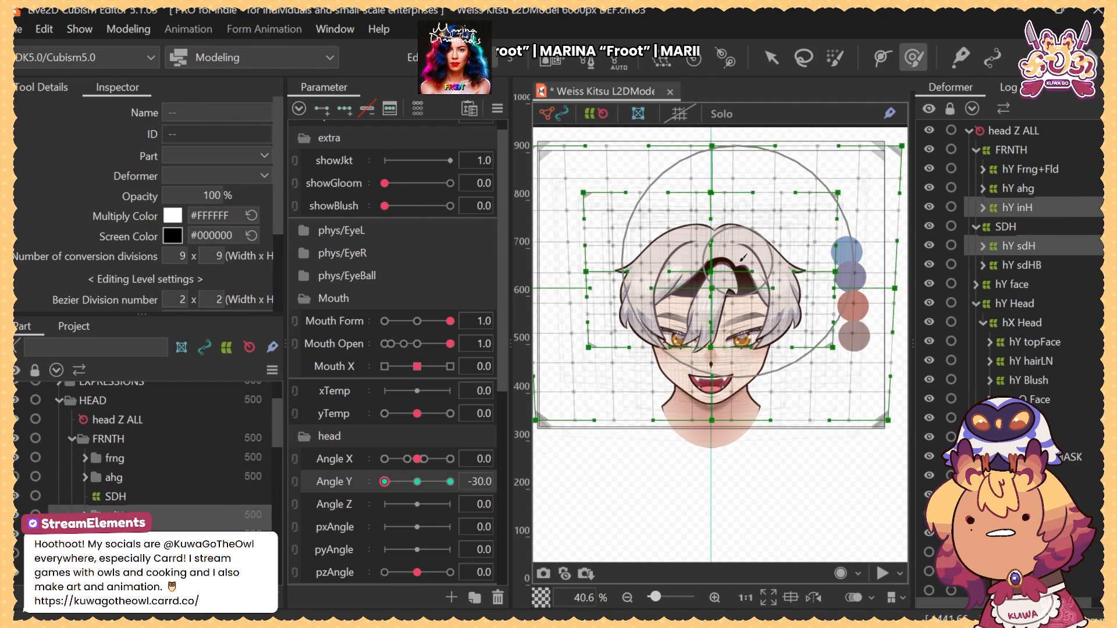
click(1023, 207)
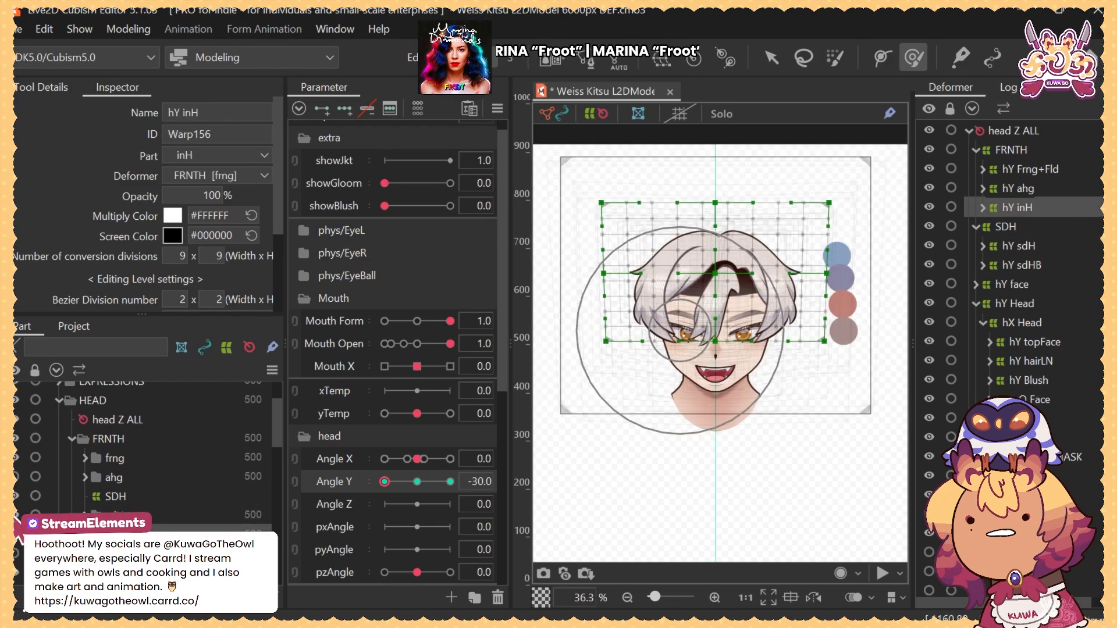
At Angle Y 0, create a warp deformer as parent of hY Frng+Fld in the frng part, with 2 × 2 Bezier and 9 × 9 conversion divisions
click(79, 457)
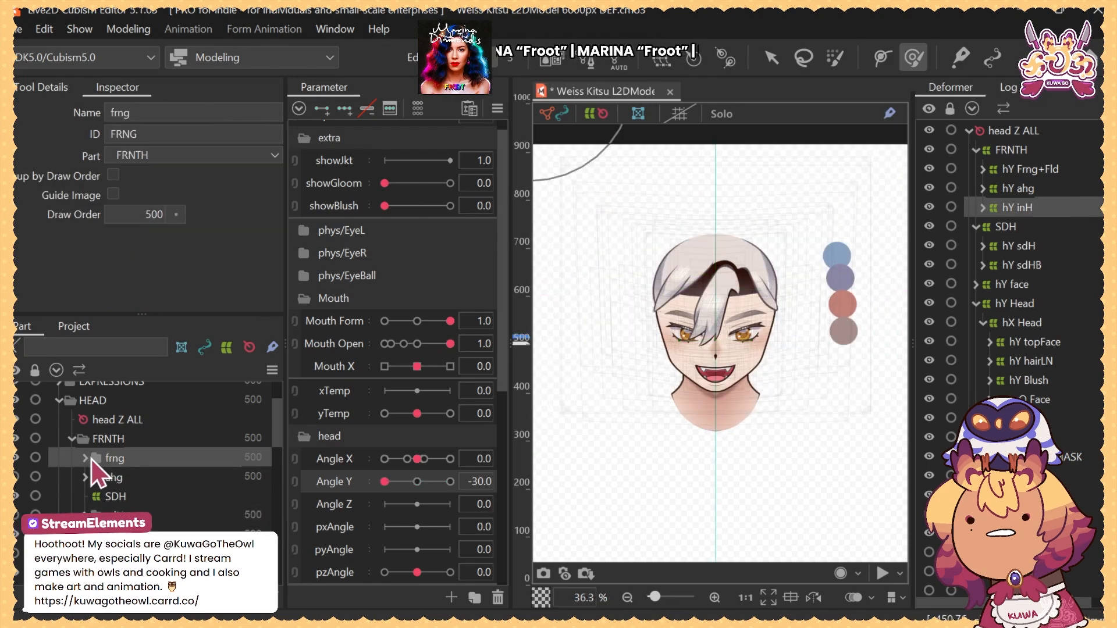
click(1041, 169)
click(663, 65)
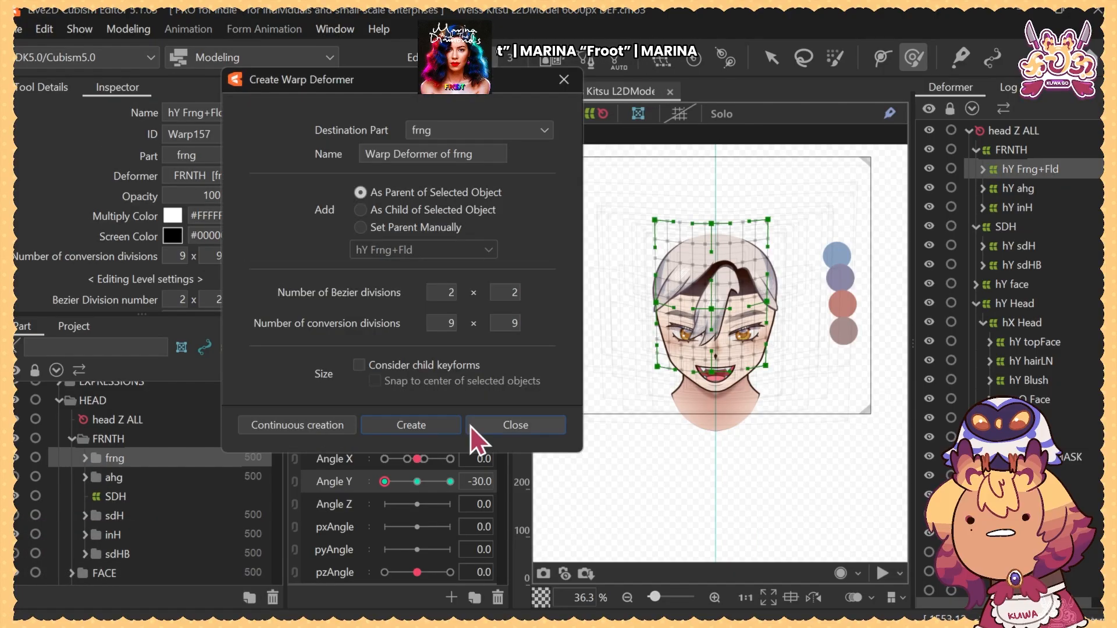
click(478, 426)
click(417, 481)
click(690, 62)
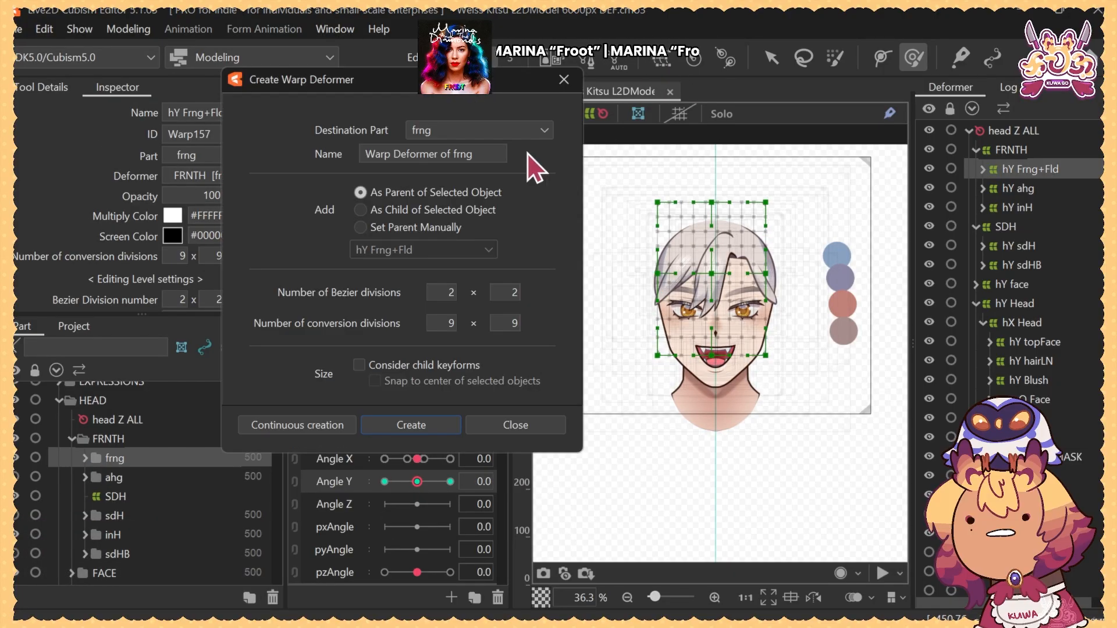
triple_click(486, 156)
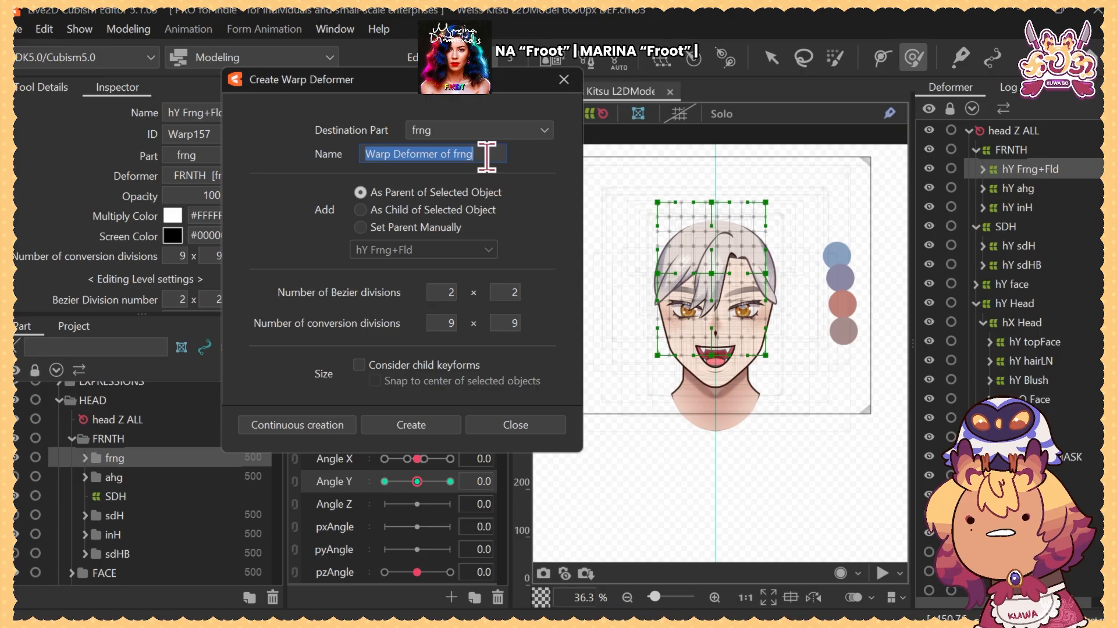
click(434, 426)
Examine how the hY inH inner hair warp follows the head between Angle Y 0 and -30
click(1029, 207)
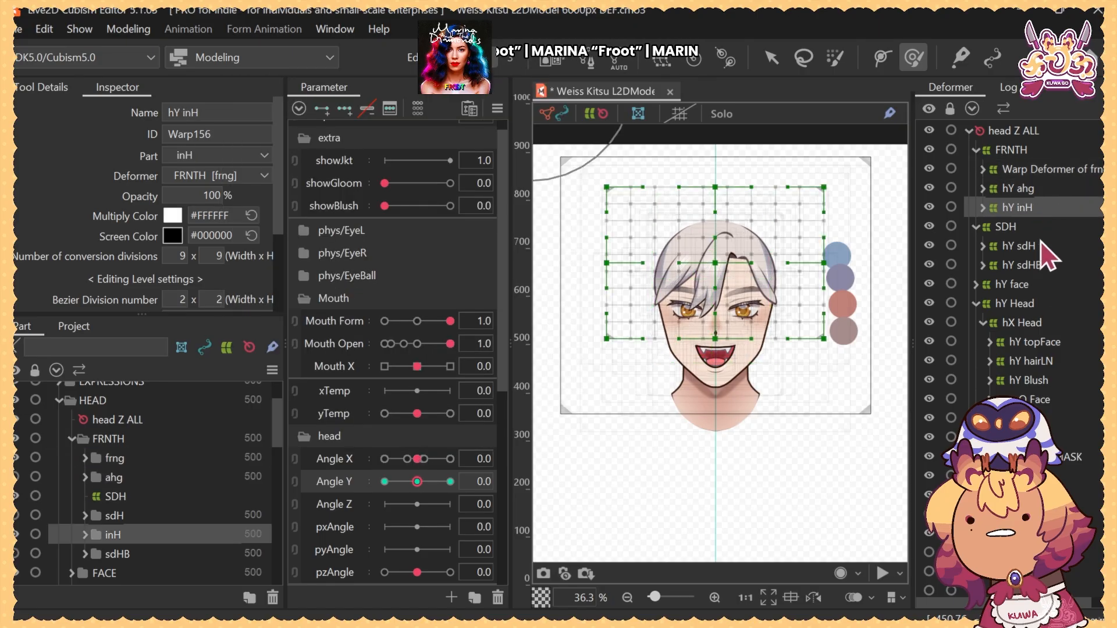
click(1042, 169)
drag(198, 189, 199, 216)
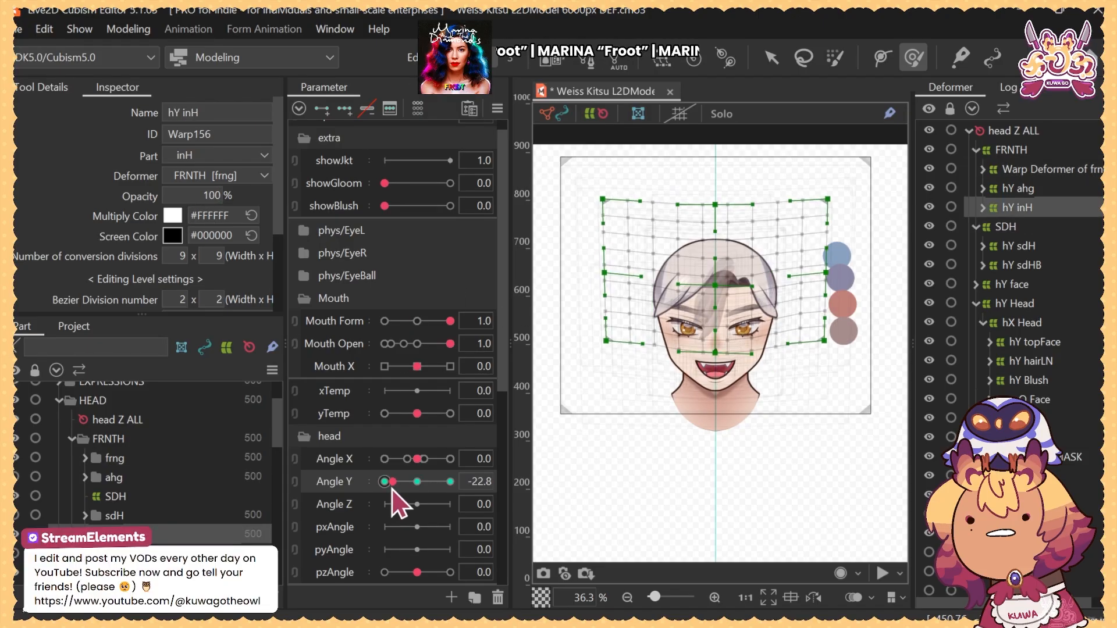
mouse_move(392, 487)
mouse_down()
mouse_move(418, 486)
mouse_move(384, 487)
mouse_up()
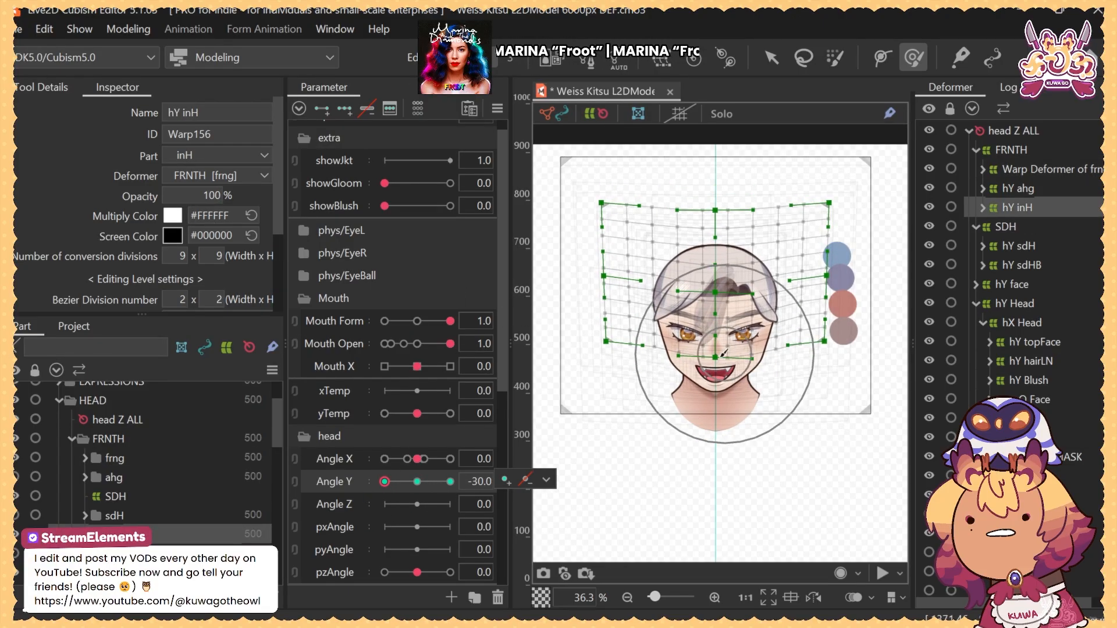
click(417, 483)
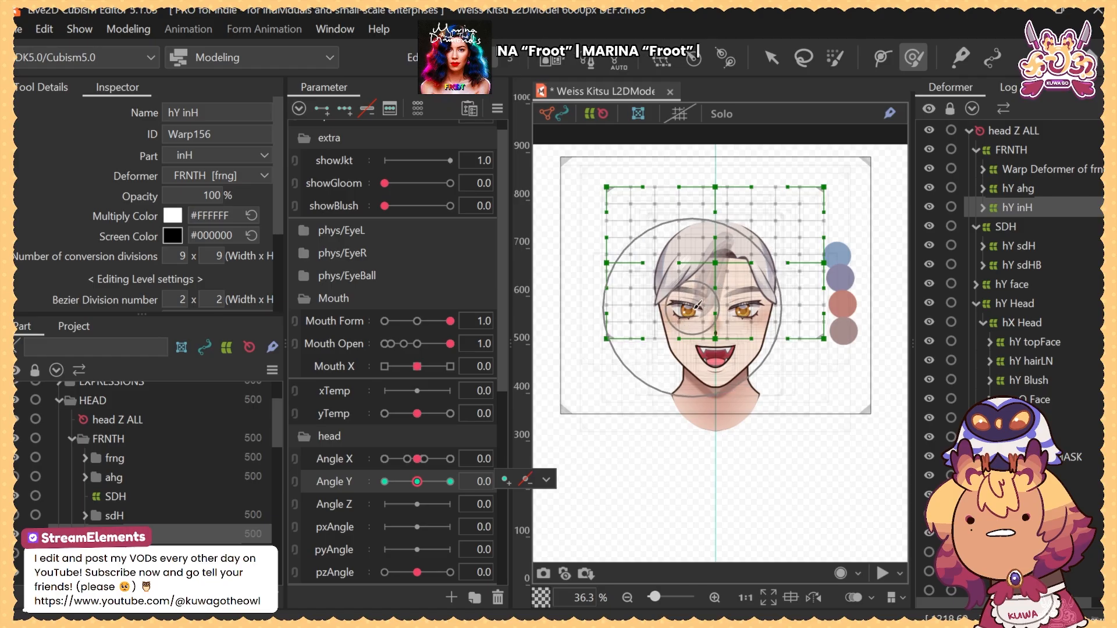
drag(417, 481, 378, 515)
click(417, 482)
scroll(653, 272, up, 3)
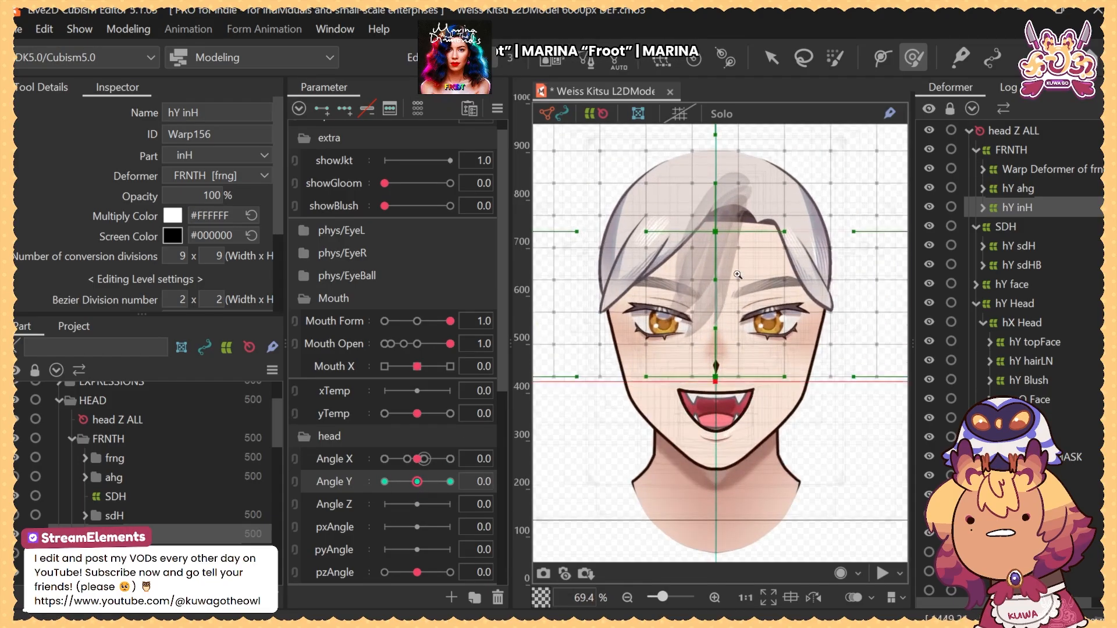
key(v)
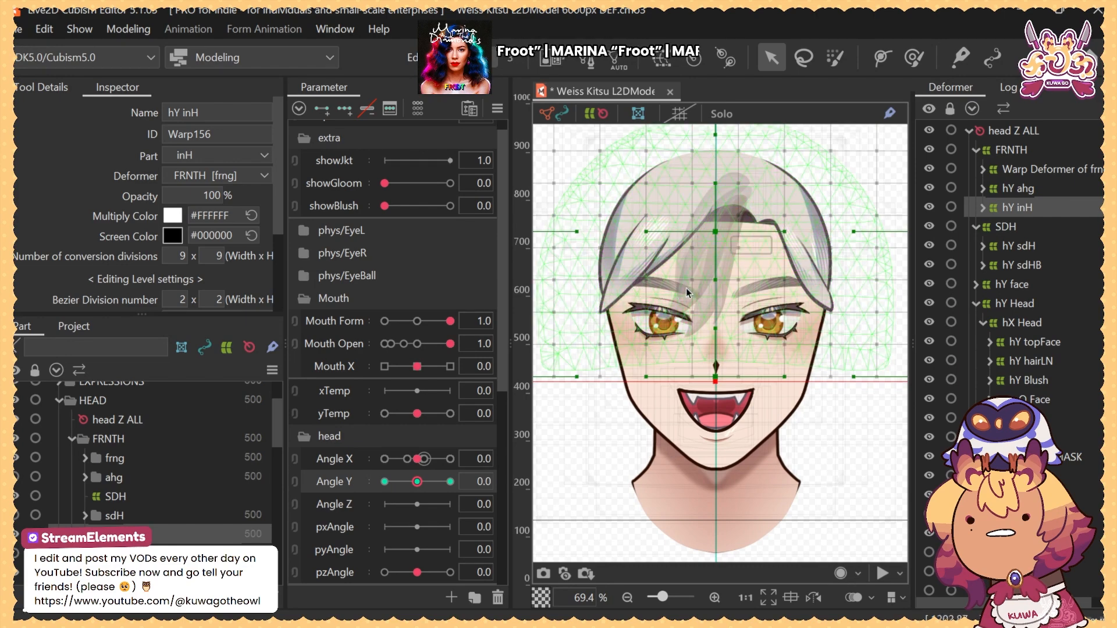
scroll(685, 288, down, 1)
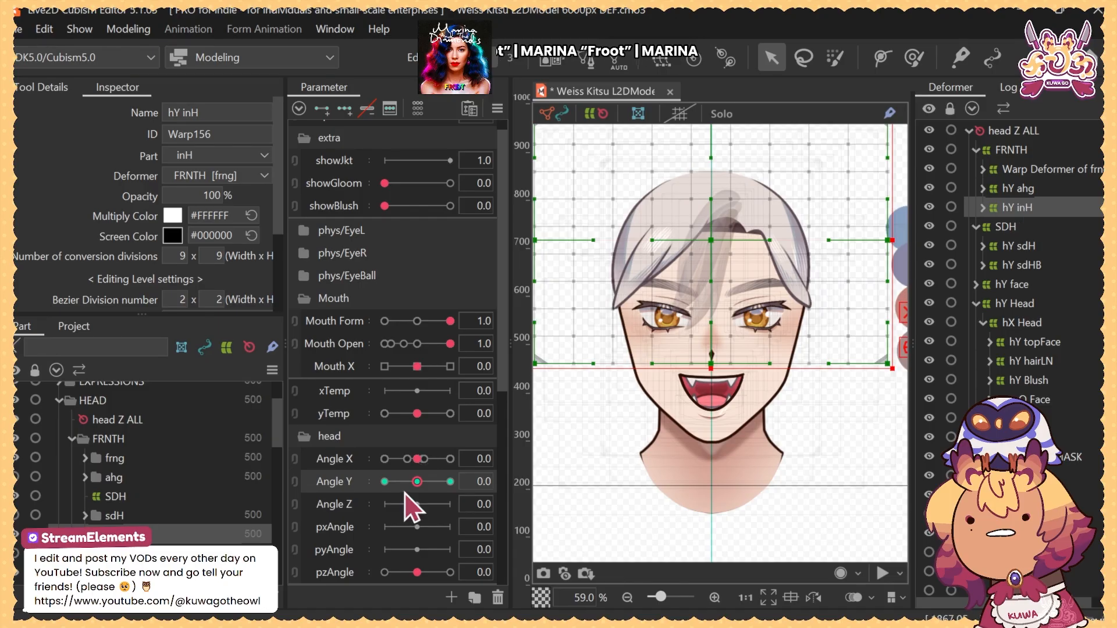
drag(406, 493, 357, 491)
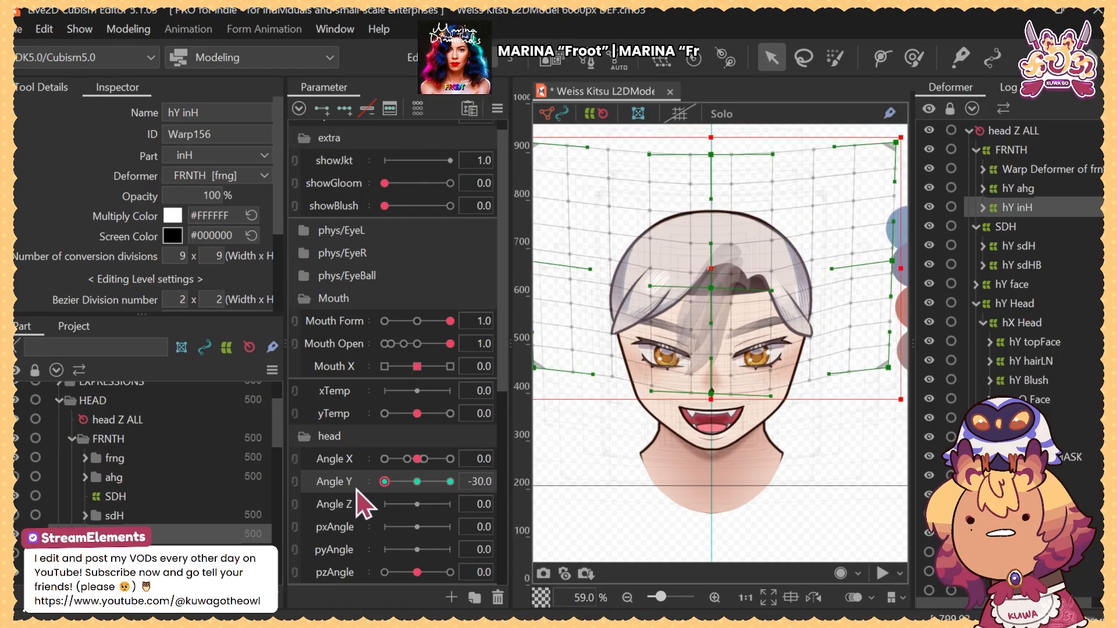
Try to pull the centre of the hY inH warp down over the forehead at Angle Y -30 with the deform brush, and undo the strokes
click(903, 62)
scroll(720, 300, down, 1)
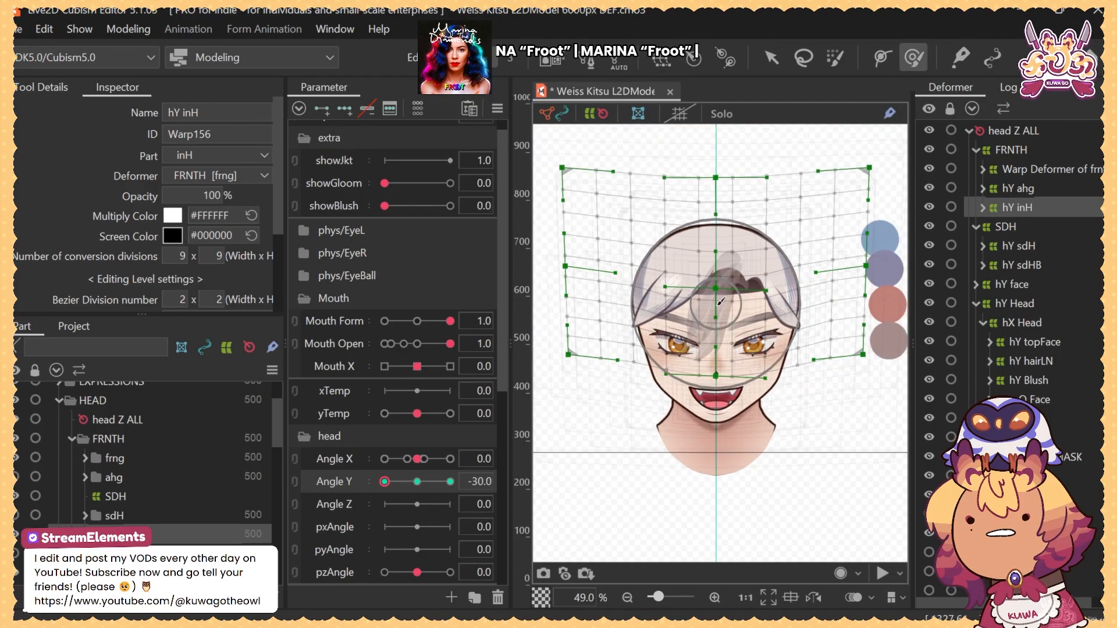
drag(716, 290, 715, 299)
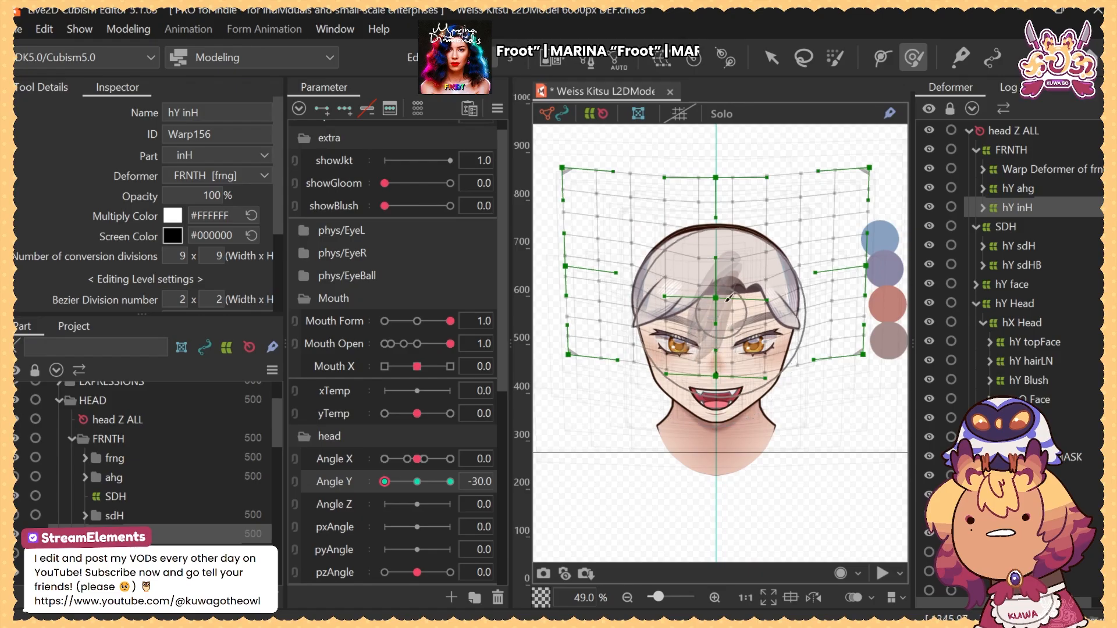
drag(721, 339, 720, 338)
key(ctrl+z)
key(ctrl+z)
key(ctrl+z)
Squash the selected upper rows of hY inH control points slightly upward at Angle Y -30
click(385, 482)
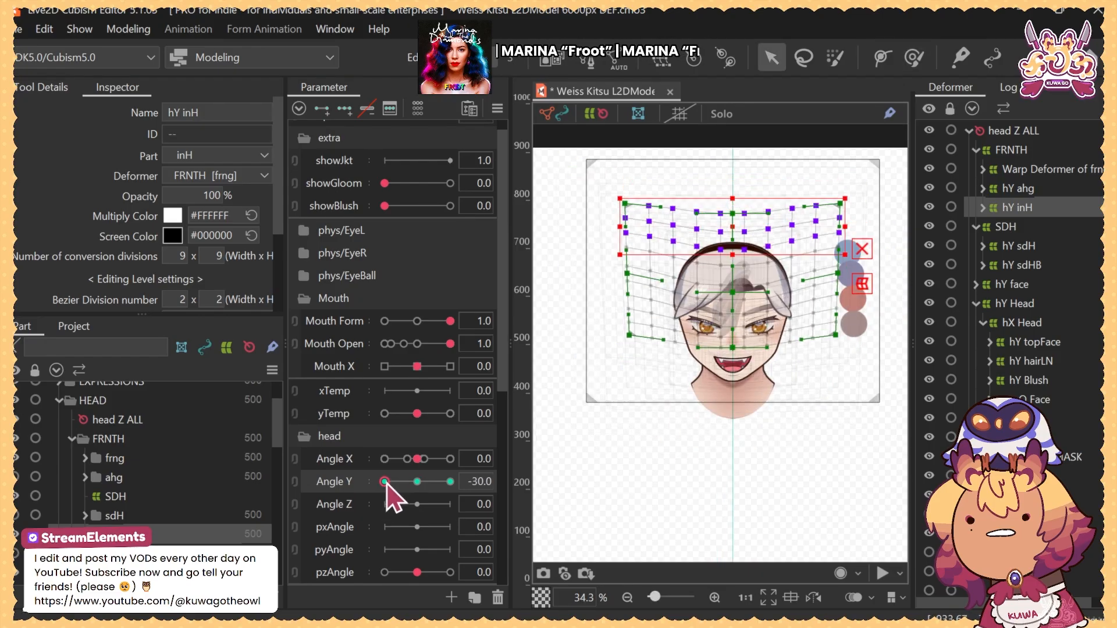
drag(733, 254, 733, 249)
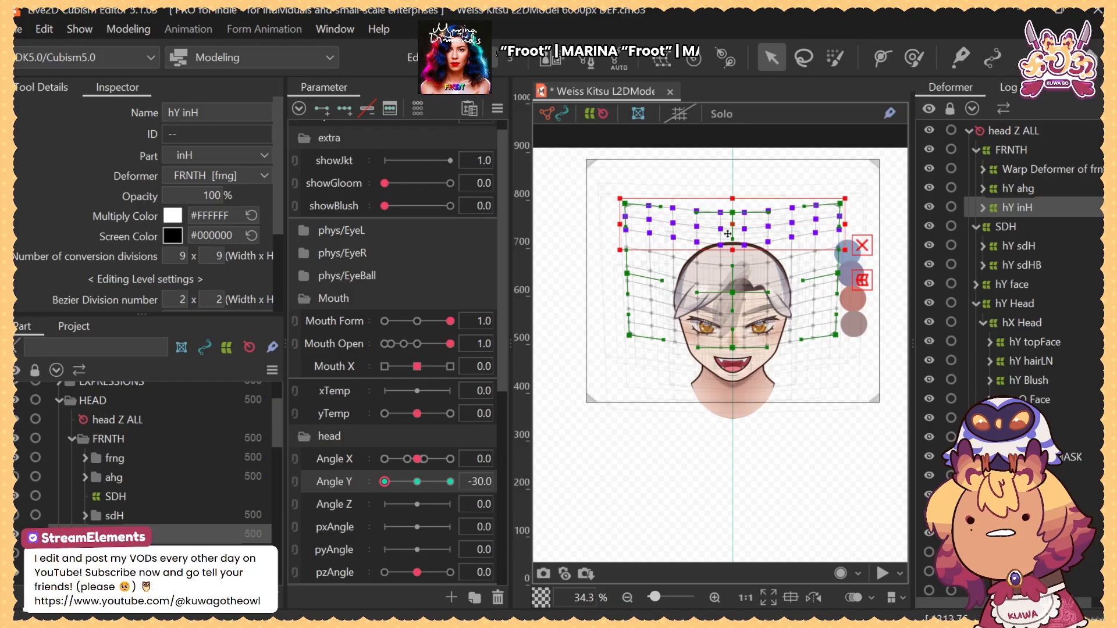
click(385, 481)
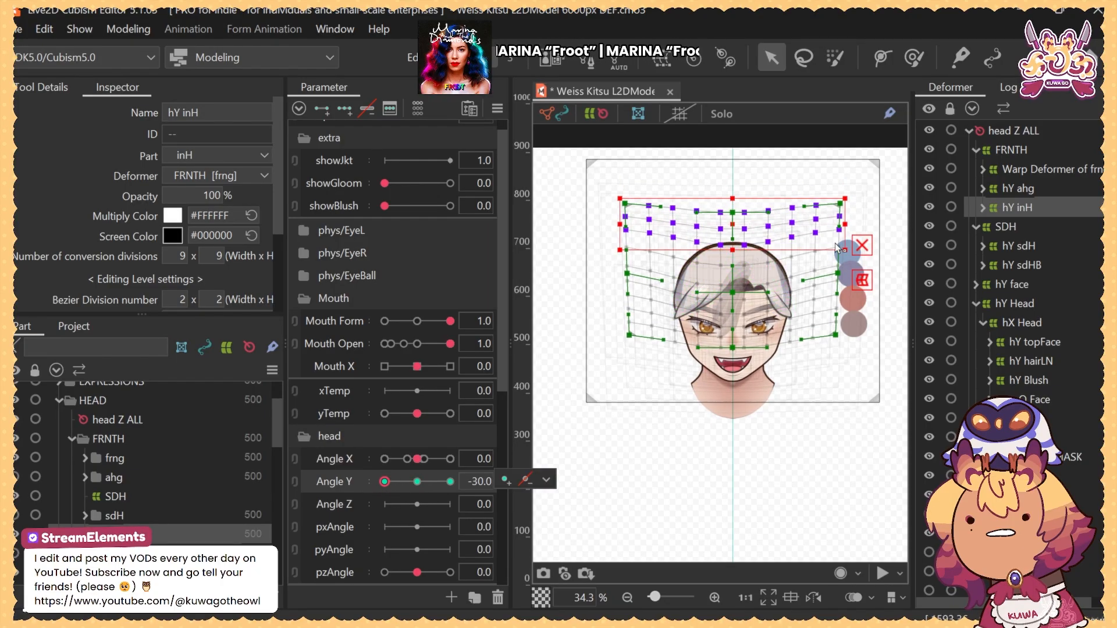
Nudge the centre of the hY inH warp upward at Angle Y 30 with the deform brush, and check the motion down to Angle Y -30
mouse_move(419, 483)
mouse_down()
mouse_move(382, 482)
mouse_move(451, 480)
mouse_up()
key(b)
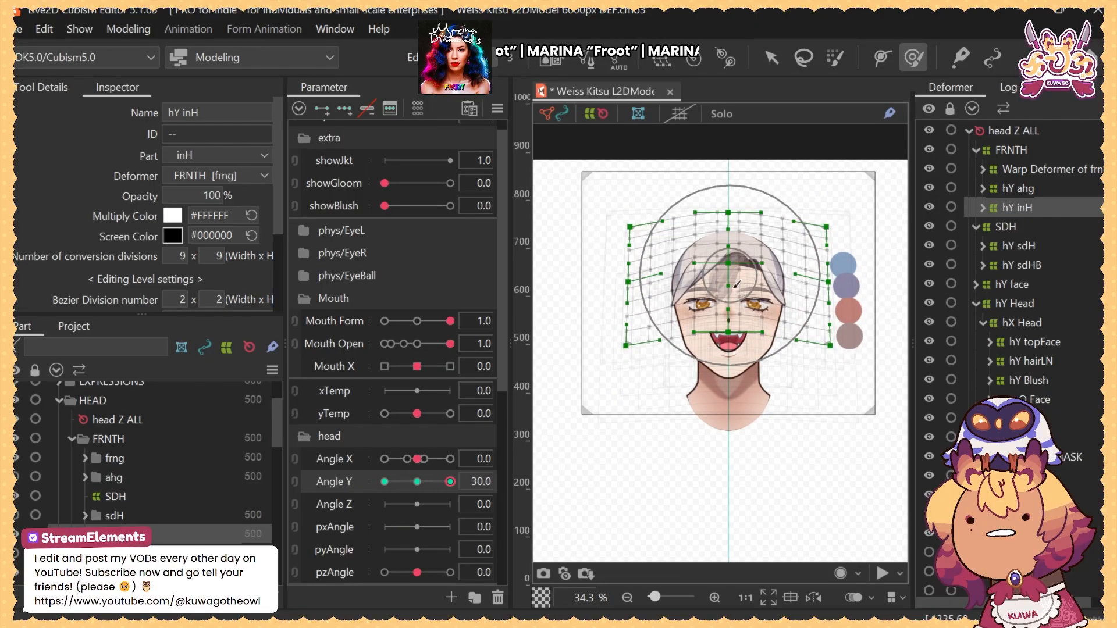
key(b)
drag(734, 295, 731, 254)
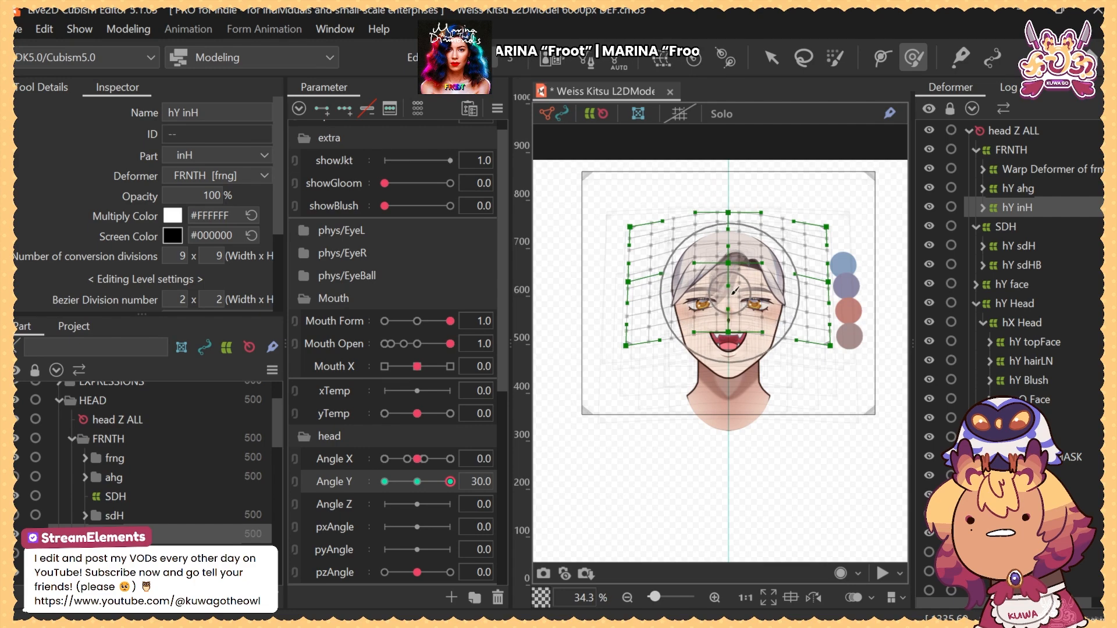
key(v)
scroll(734, 255, up, 2)
key(b)
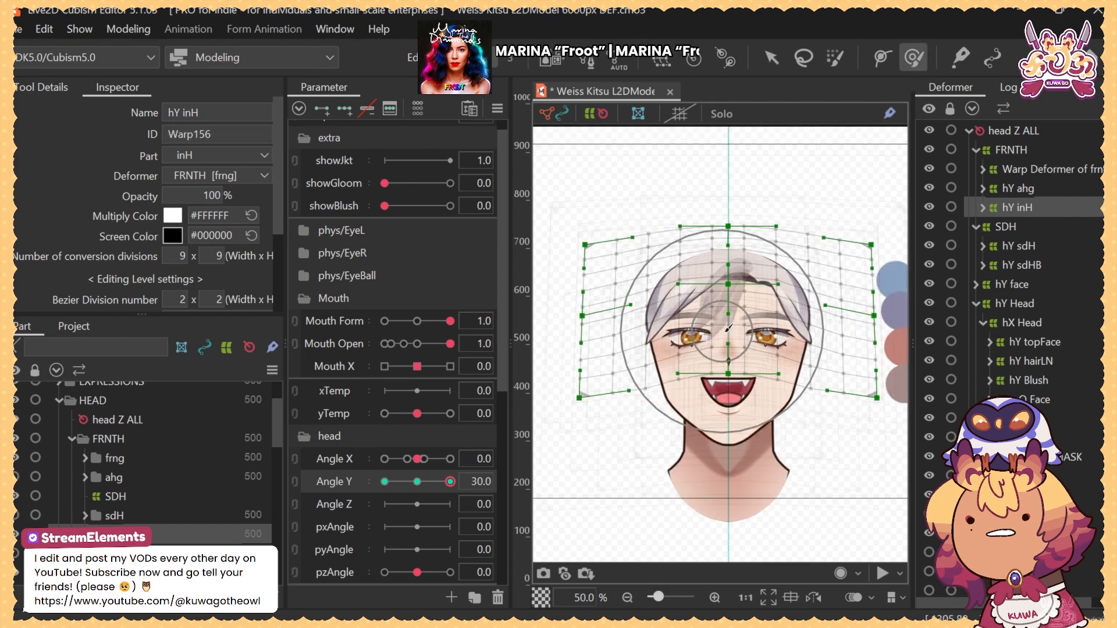
drag(730, 300, 729, 280)
key(ctrl+z)
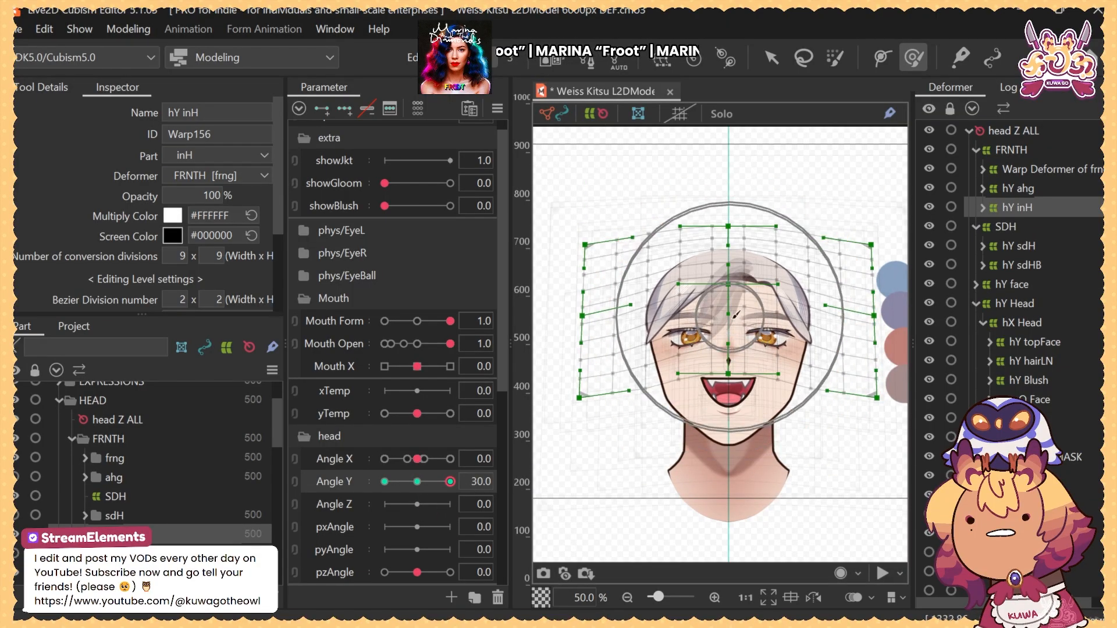
drag(729, 289, 729, 282)
mouse_move(451, 482)
mouse_down()
mouse_move(469, 499)
mouse_move(372, 497)
mouse_up()
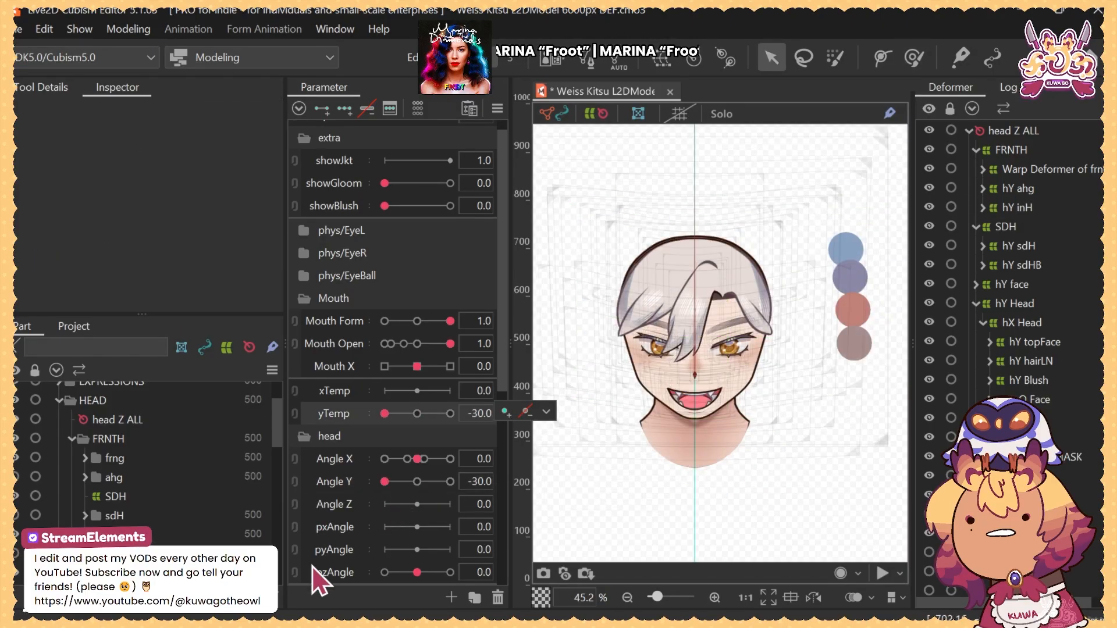
Compare the face movement of yTemp with that of Angle Y by varying each between 0 and -30
click(417, 482)
click(417, 413)
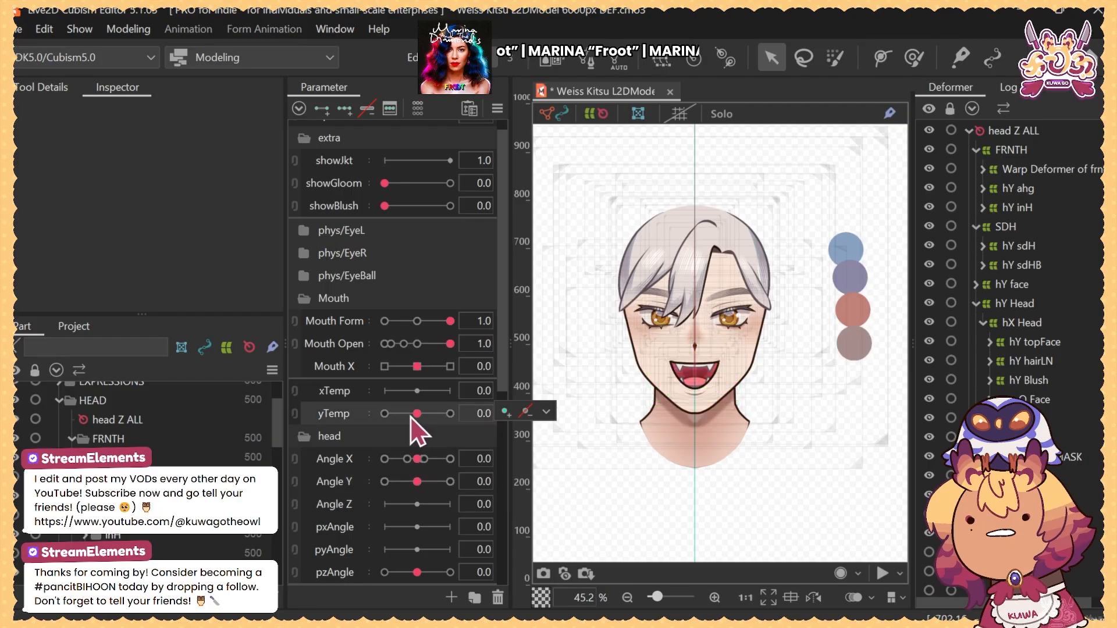
drag(419, 413, 354, 423)
drag(420, 413, 363, 425)
drag(417, 482, 349, 501)
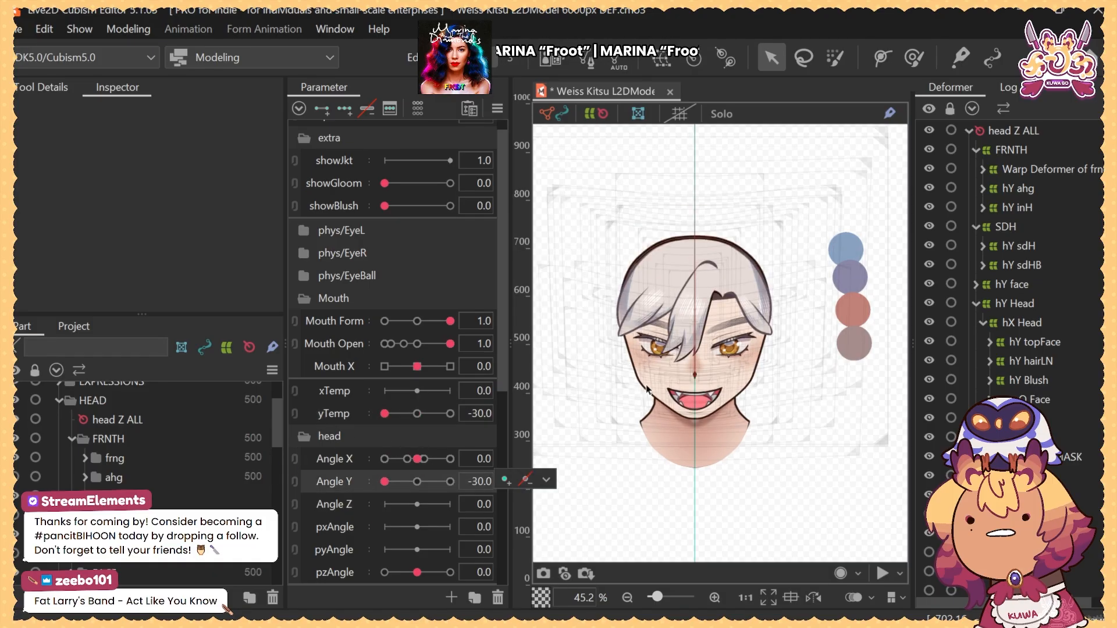
click(417, 414)
drag(416, 414, 364, 423)
Narrow the Y Lips warp at yTemp -30 by pulling its lower and upper corners inward with the temporary deform tool, and apply it
mouse_move(270, 449)
mouse_down()
mouse_move(273, 498)
mouse_move(273, 451)
mouse_up()
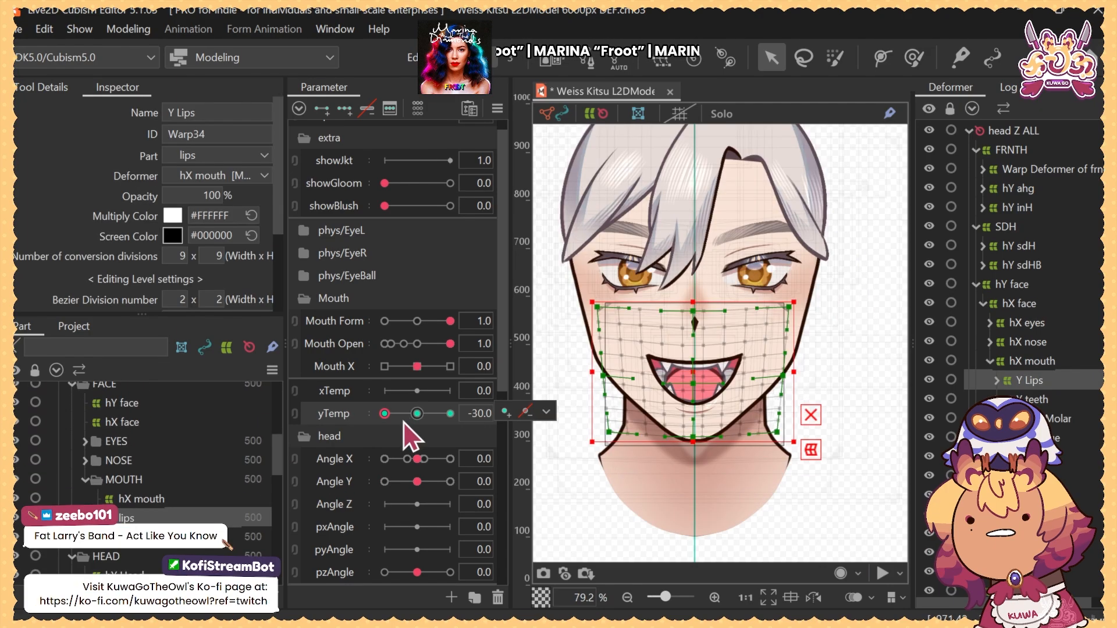
key(ctrl+shift+t)
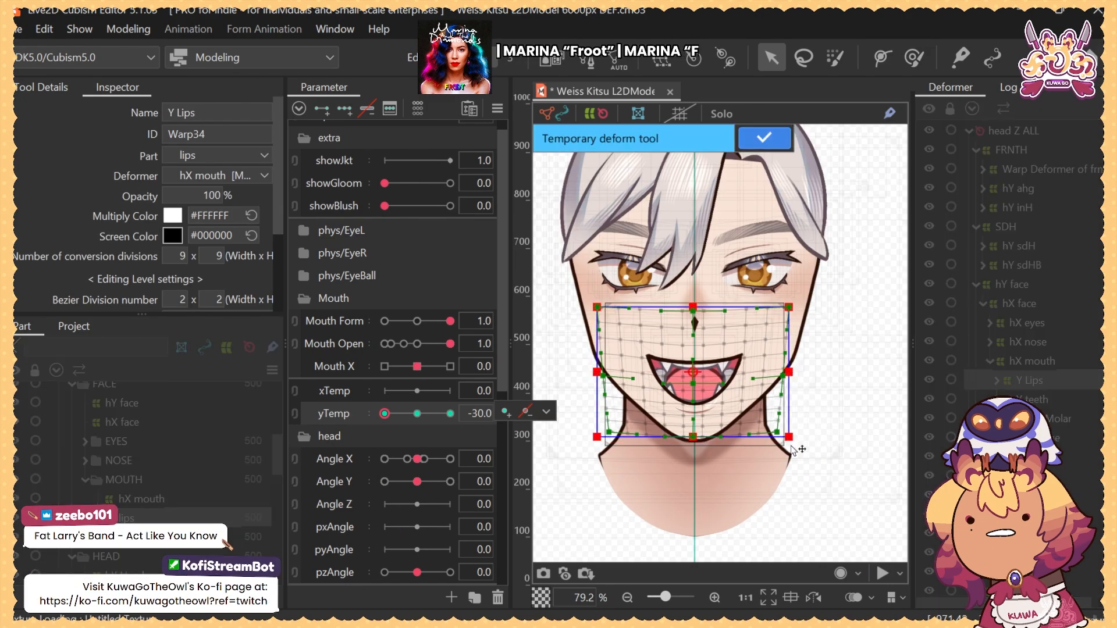
drag(789, 439, 782, 438)
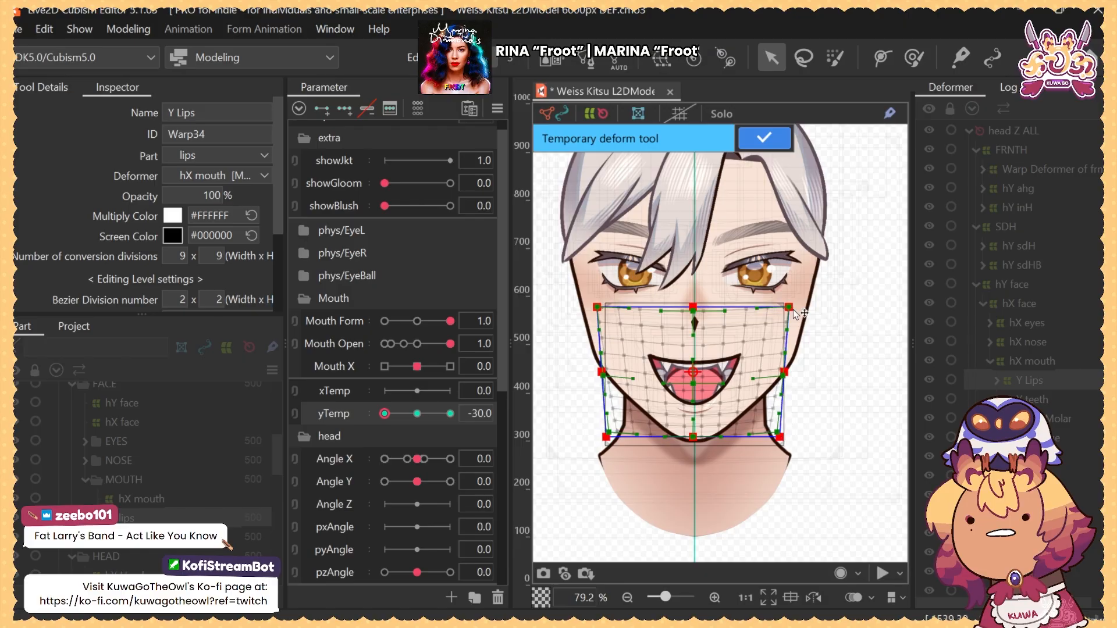
drag(793, 310, 787, 307)
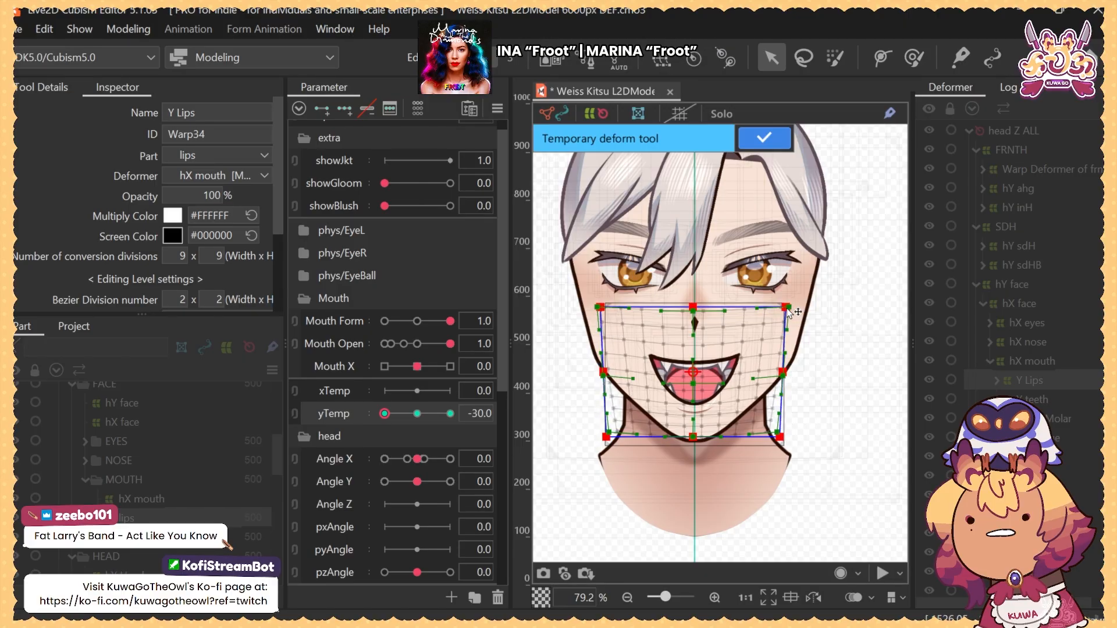
click(765, 144)
Check the mouth's motion by varying yTemp and Angle Y between 0 and -30
click(417, 413)
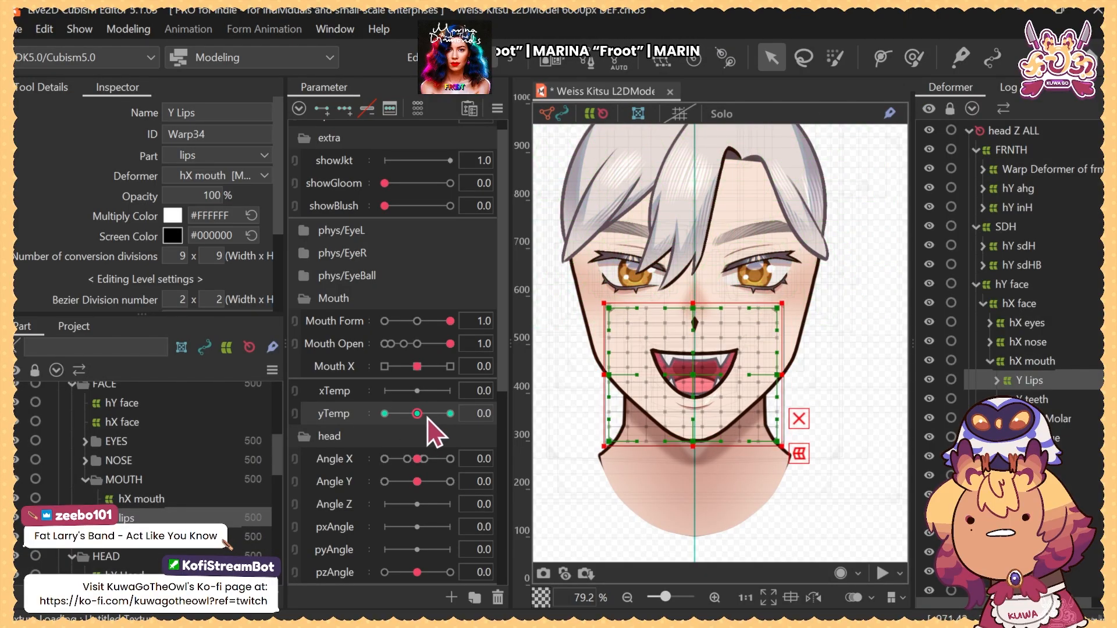
drag(428, 418, 384, 414)
drag(418, 485, 356, 492)
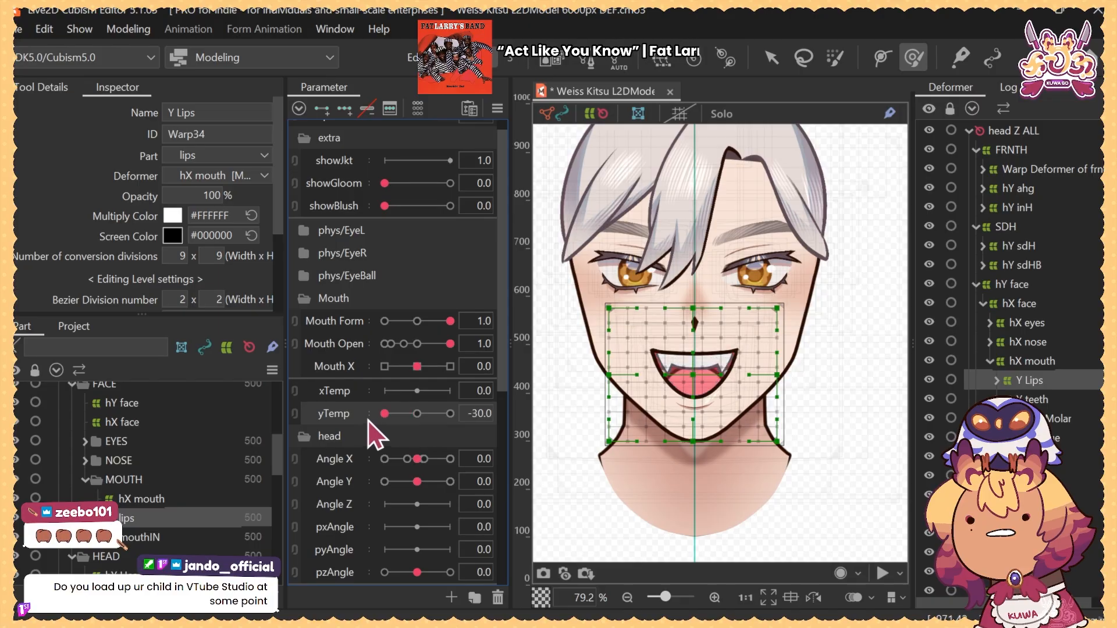
Compare the mouth's position at yTemp -30 with its position at Angle Y -30, returning each parameter to 0 between checks
drag(418, 415, 350, 430)
drag(423, 486, 381, 493)
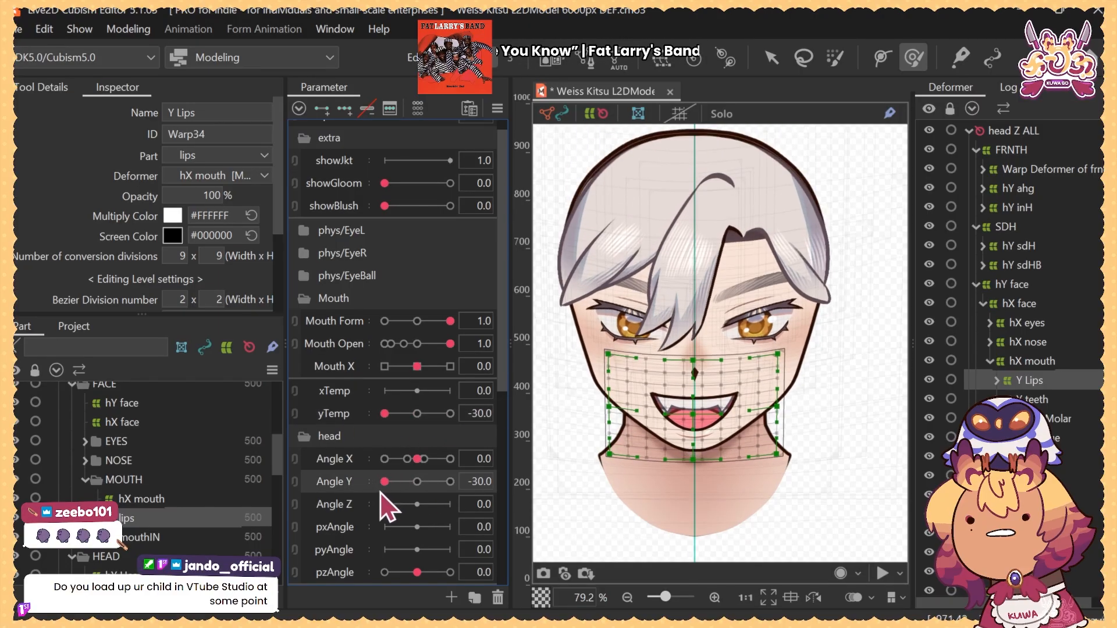
click(417, 483)
click(418, 414)
drag(417, 414, 361, 426)
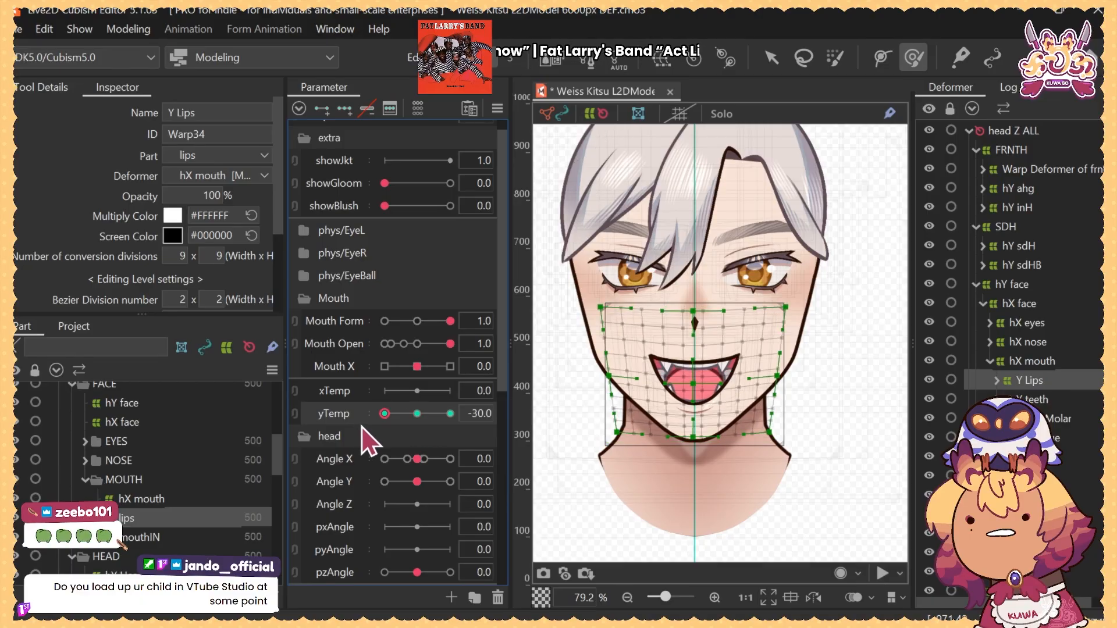
Compare the open mouth's shape at Angle Y 30 while varying yTemp between 30 and -30
drag(418, 484, 467, 484)
scroll(411, 484, down, 1)
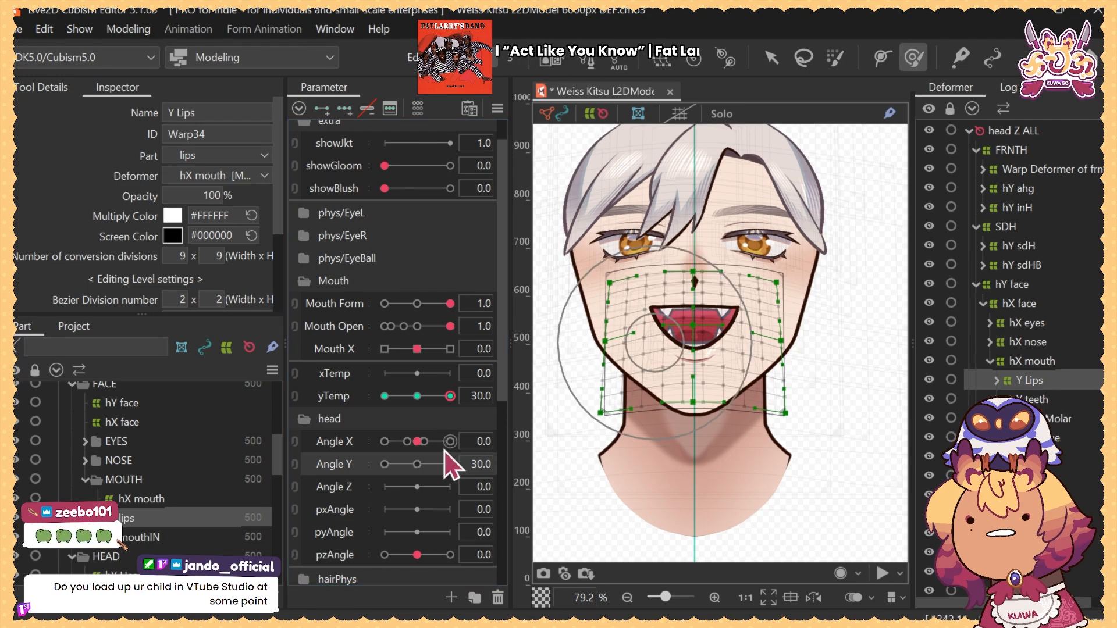
drag(417, 468, 456, 481)
drag(450, 396, 377, 439)
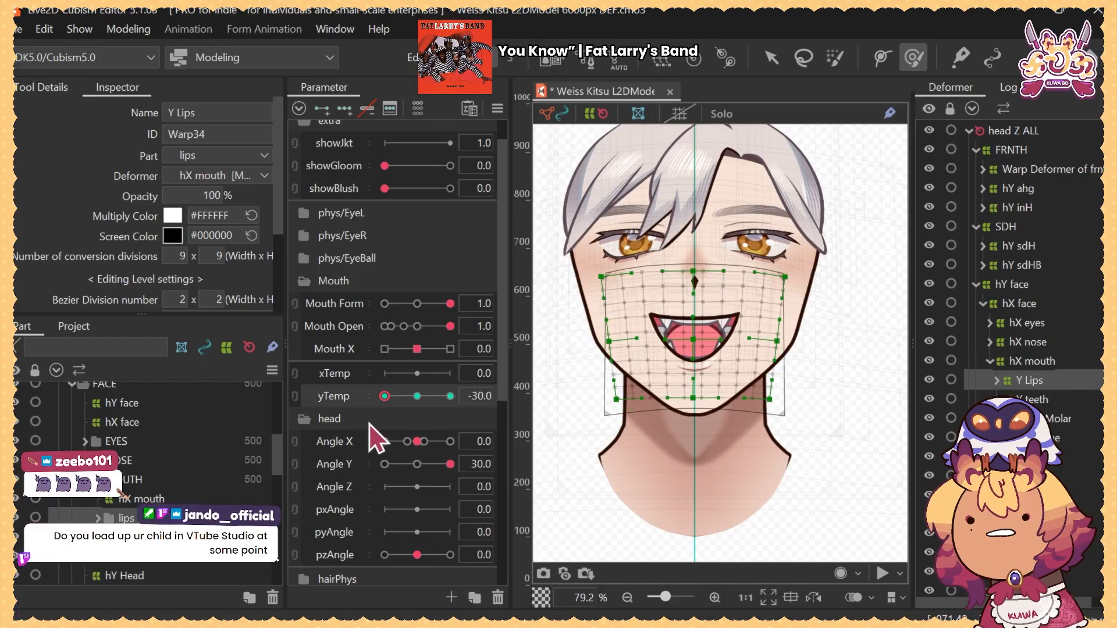
click(384, 463)
key(ctrl+z)
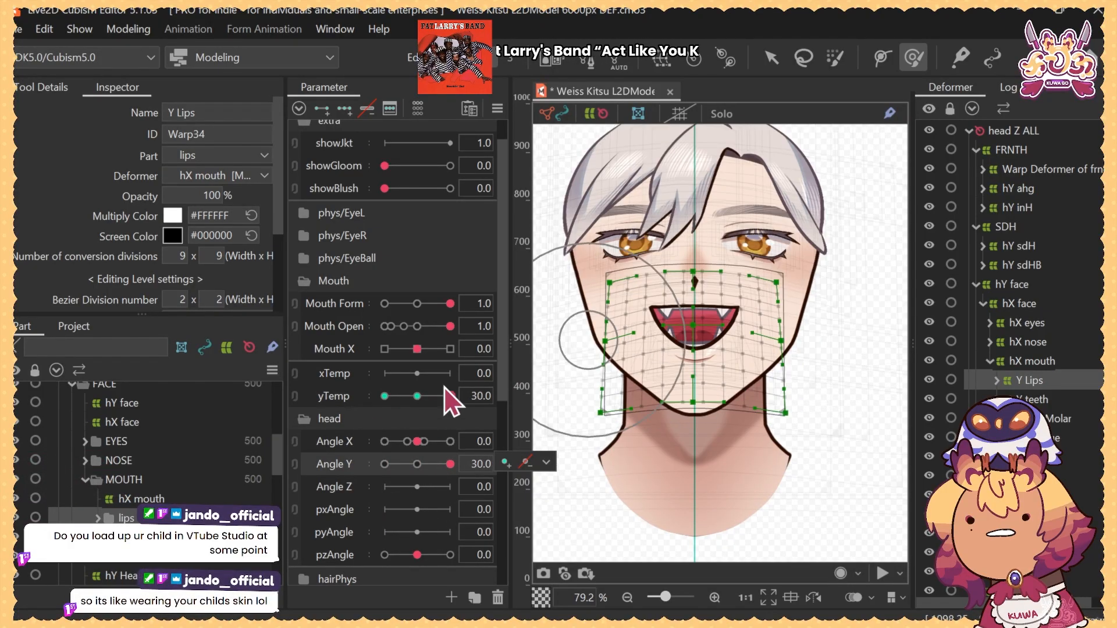
mouse_move(449, 395)
mouse_down()
mouse_move(437, 417)
mouse_move(437, 401)
mouse_move(461, 403)
mouse_move(437, 396)
mouse_move(456, 412)
mouse_up()
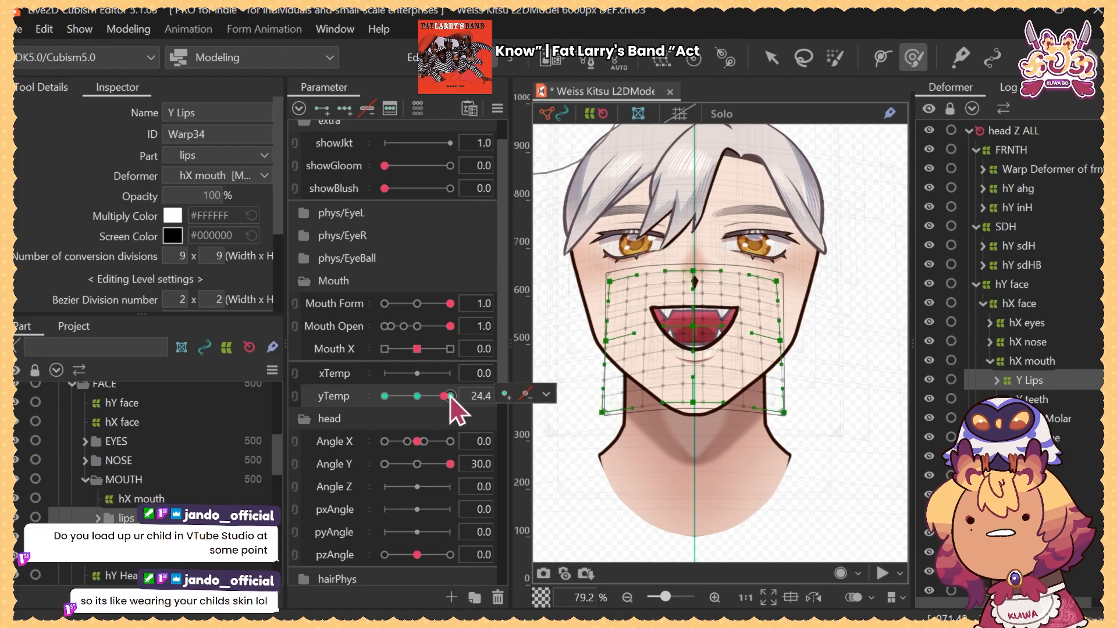
Select all the mouth warps from Y Lips to Y uvula and set yTemp to 30
click(1044, 457)
shift+click(1044, 379)
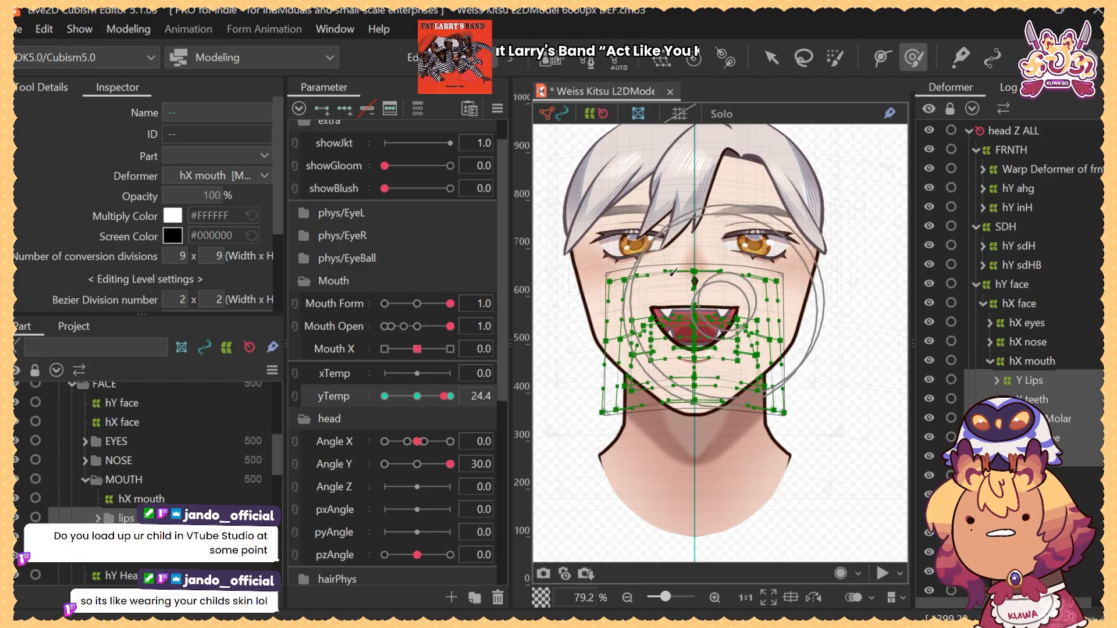
click(448, 399)
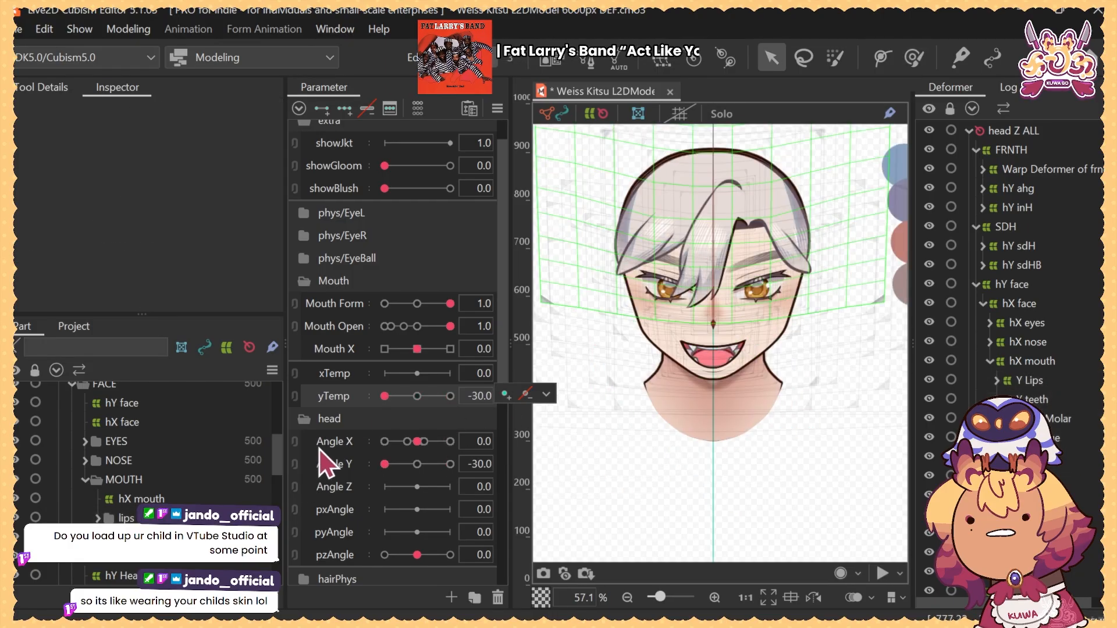
Check the whole face's motion by varying Angle Y and yTemp separately and together between 0 and -30
click(418, 402)
drag(415, 467, 383, 462)
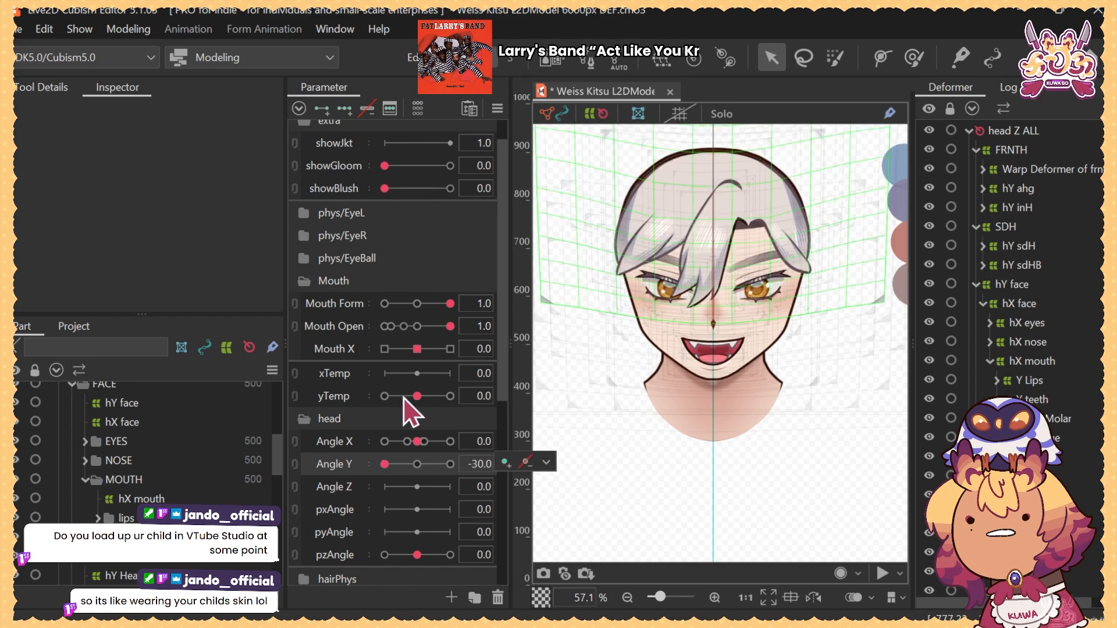
drag(417, 397, 359, 408)
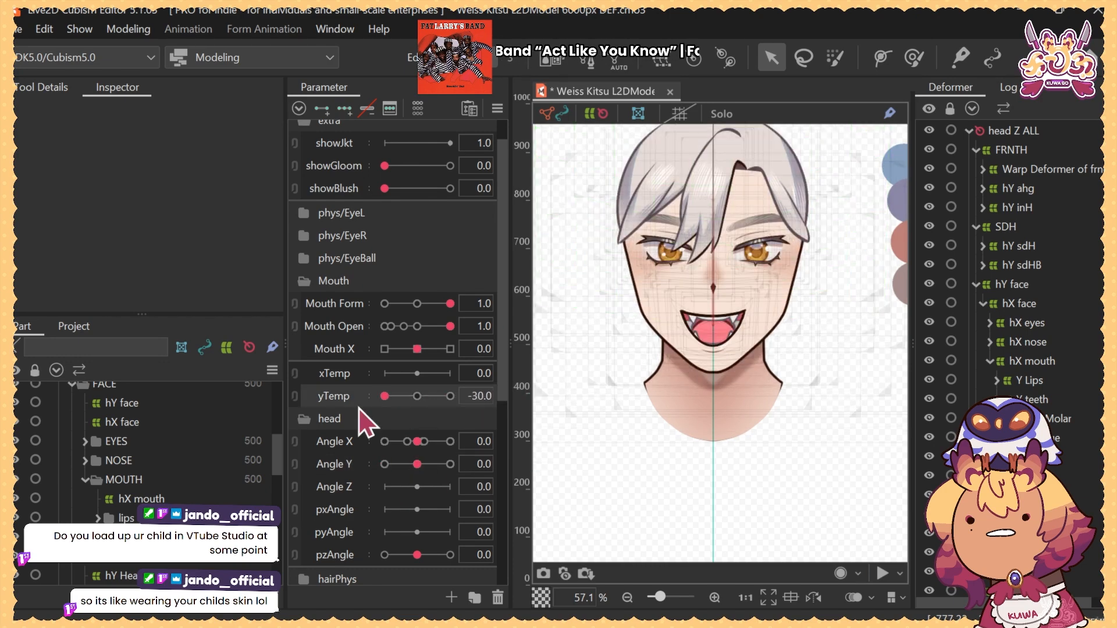
drag(413, 466, 383, 465)
click(416, 469)
drag(384, 398, 421, 399)
drag(415, 466, 380, 467)
click(416, 465)
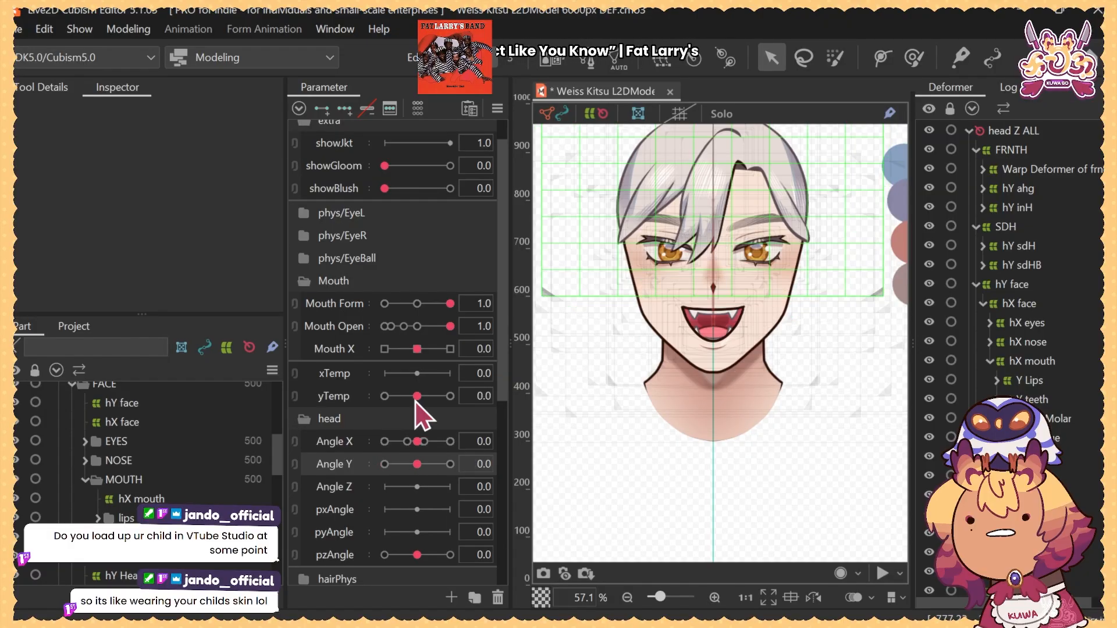
Show the sdH side hair, check it at yTemp -30, and set the FRNTH warp's opacity to 30%
scroll(64, 465, up, 4)
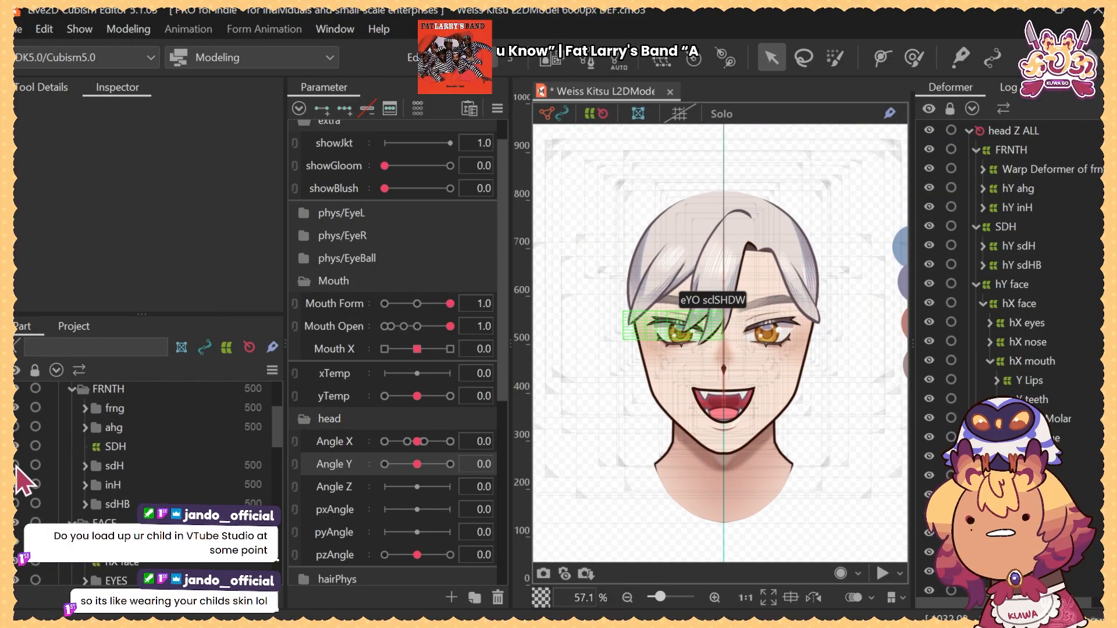
click(120, 468)
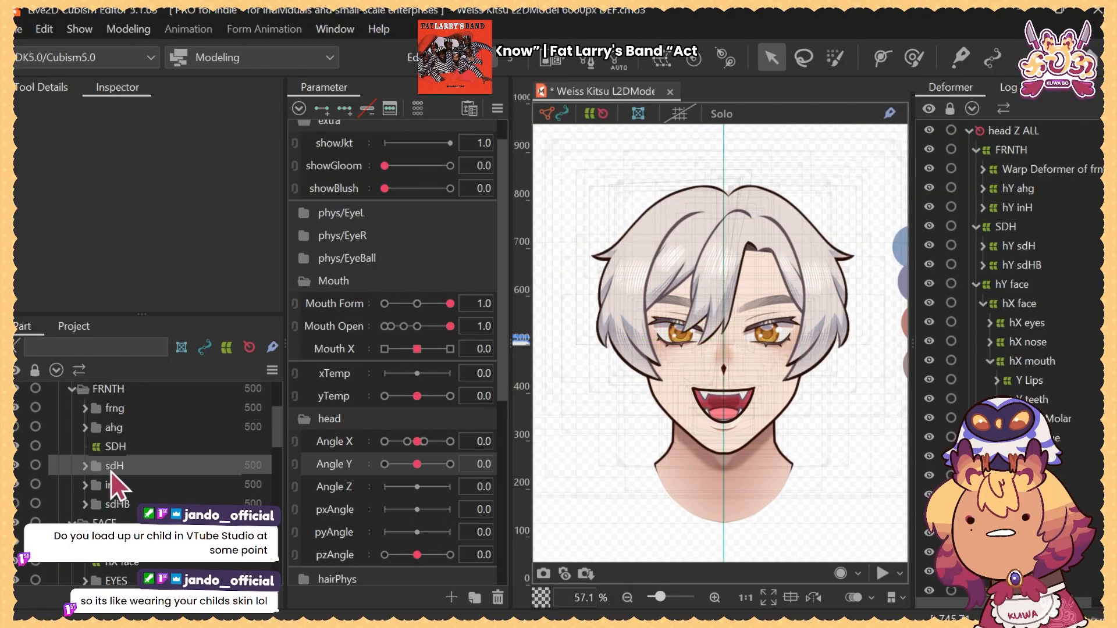
drag(414, 397, 384, 396)
click(417, 396)
click(976, 150)
click(1011, 150)
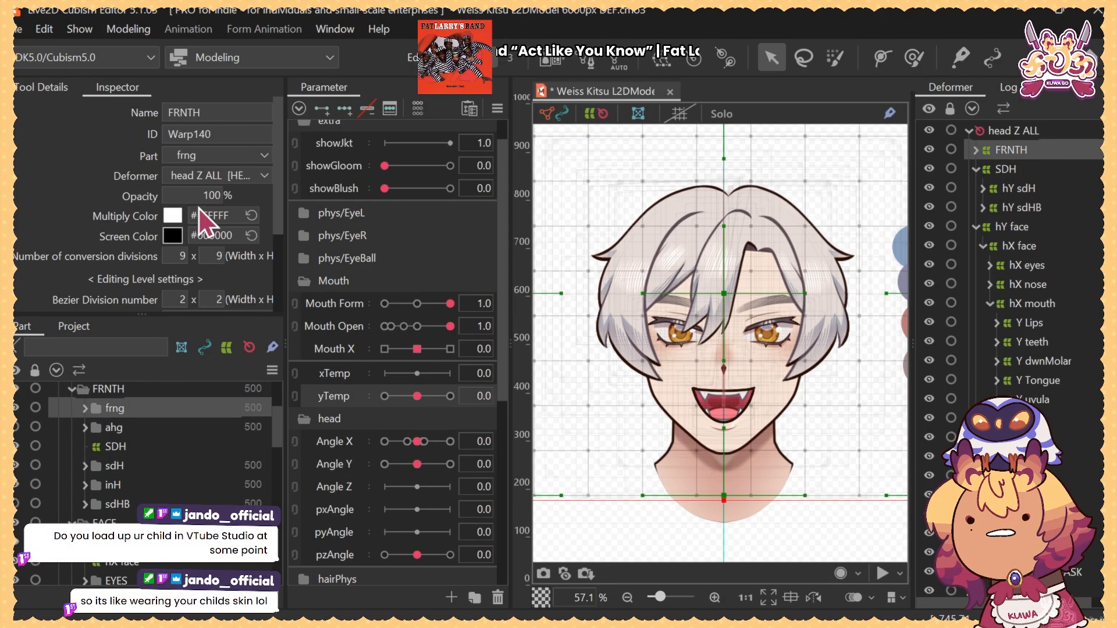
key(Return)
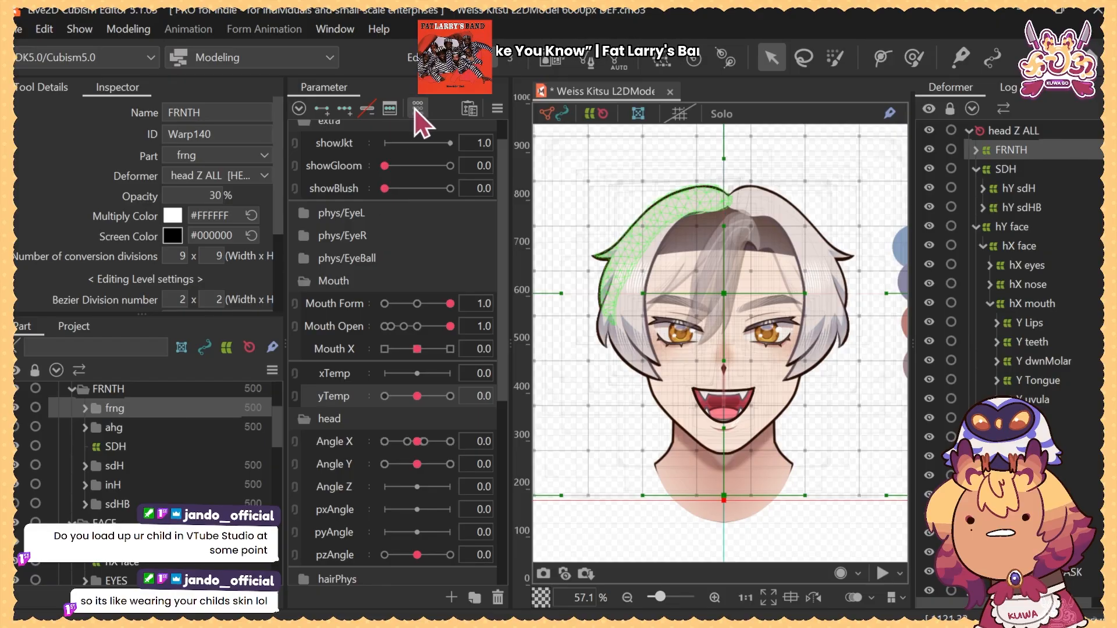
Examine the side hair warps under hY sdH while varying yTemp and Angle Y between 0 and -30
click(1019, 189)
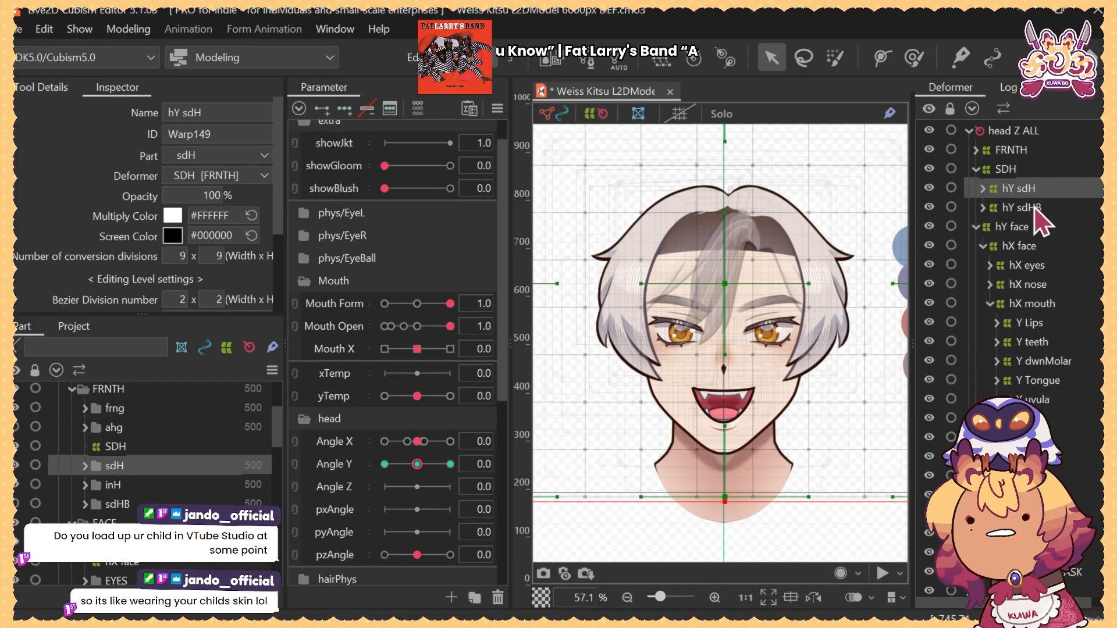
scroll(795, 240, down, 3)
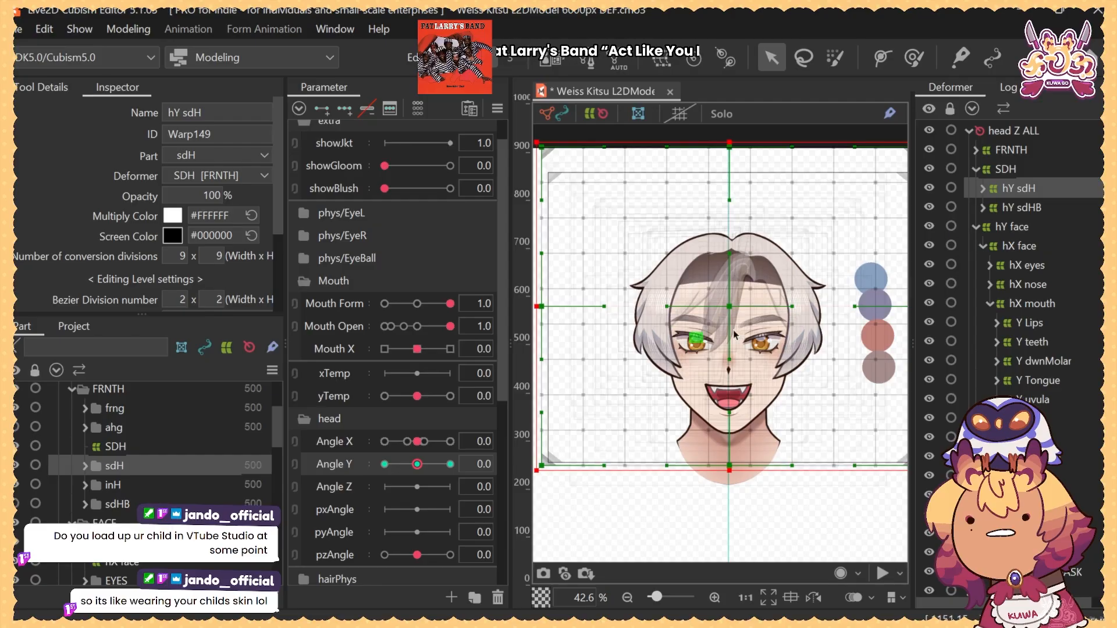
drag(735, 335, 728, 345)
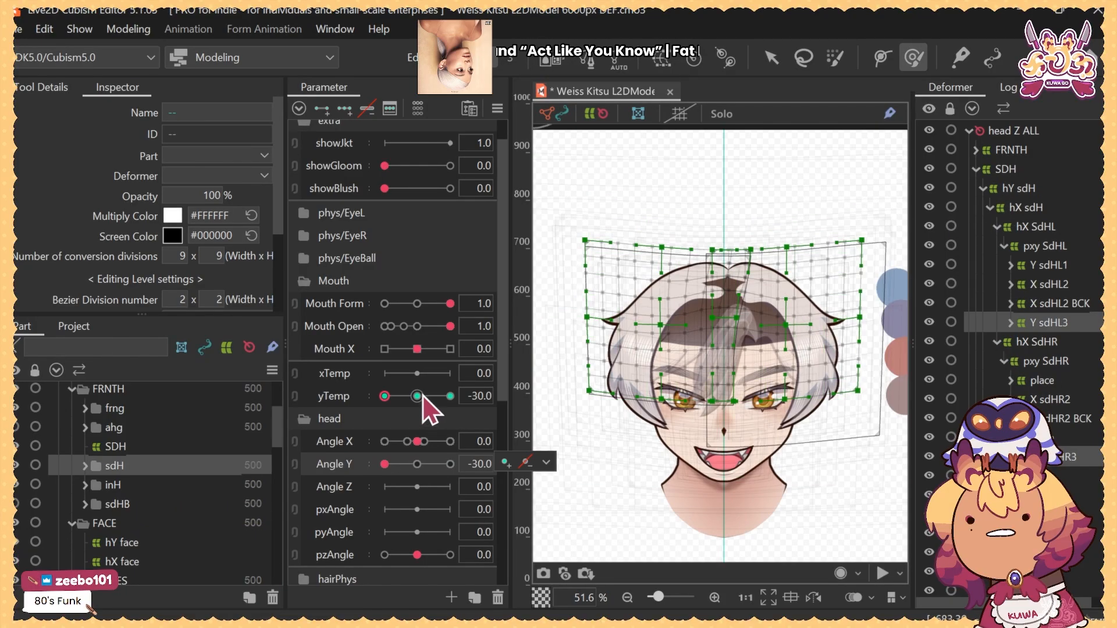
click(417, 396)
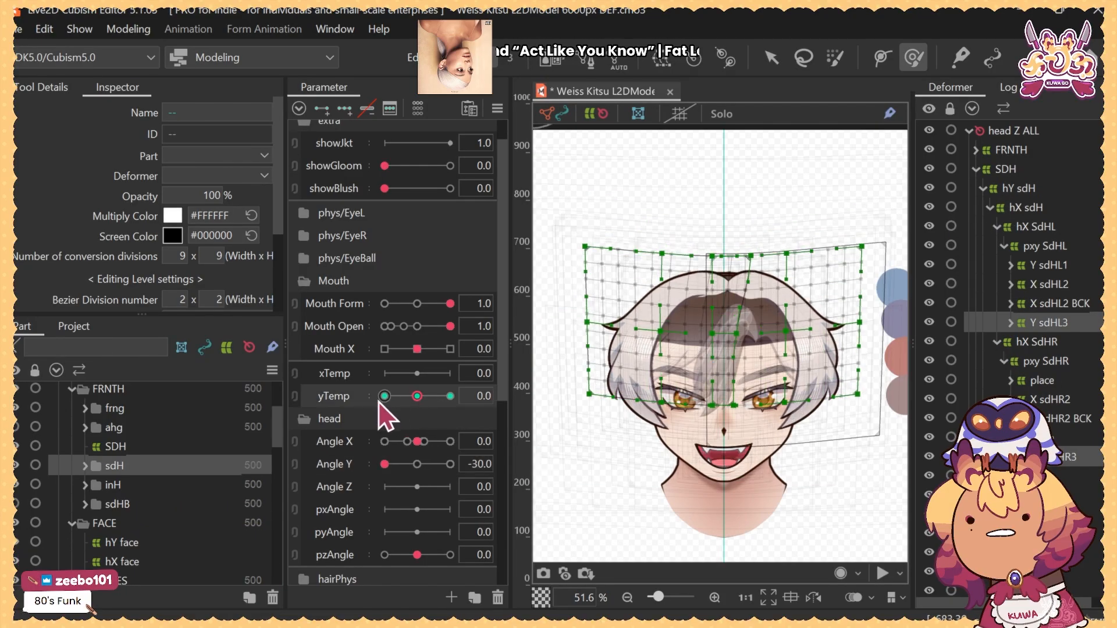
click(382, 397)
click(385, 396)
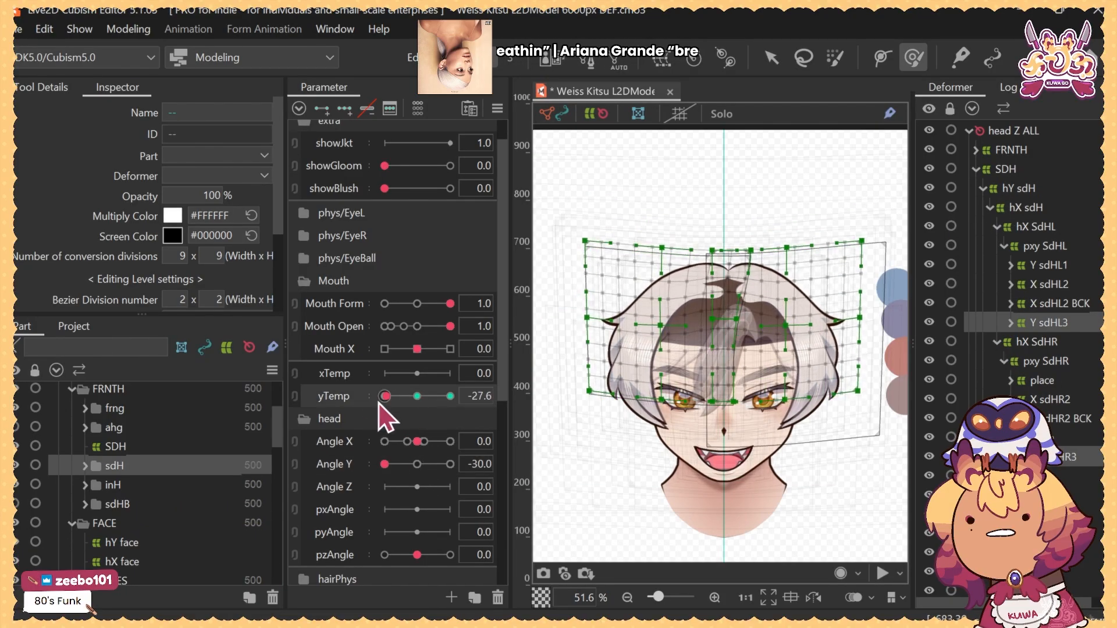
drag(417, 465, 367, 470)
drag(418, 395, 372, 434)
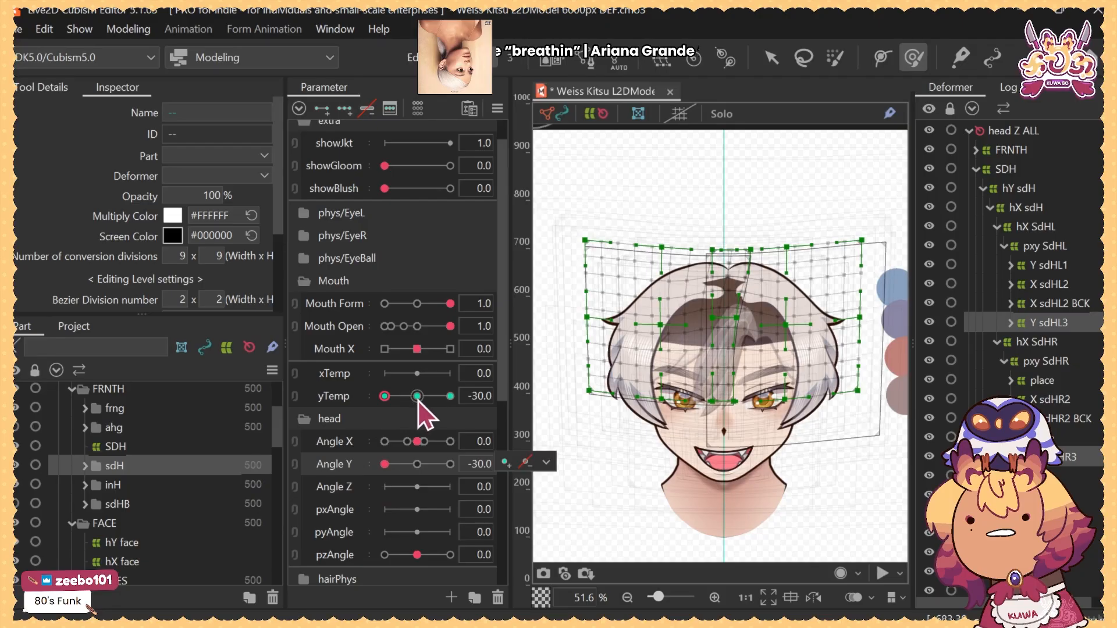
drag(418, 400, 364, 402)
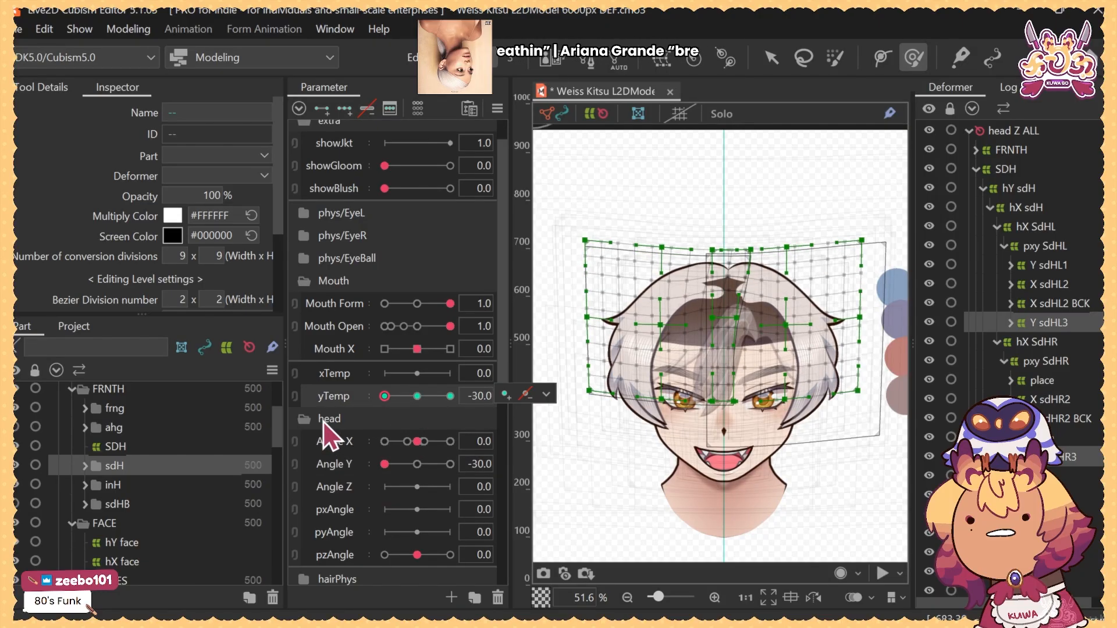
Adjust the lower centre of the hY sdH warp at Angle Y -30 with the deform brush, and check the side hair's motion
drag(711, 370, 706, 415)
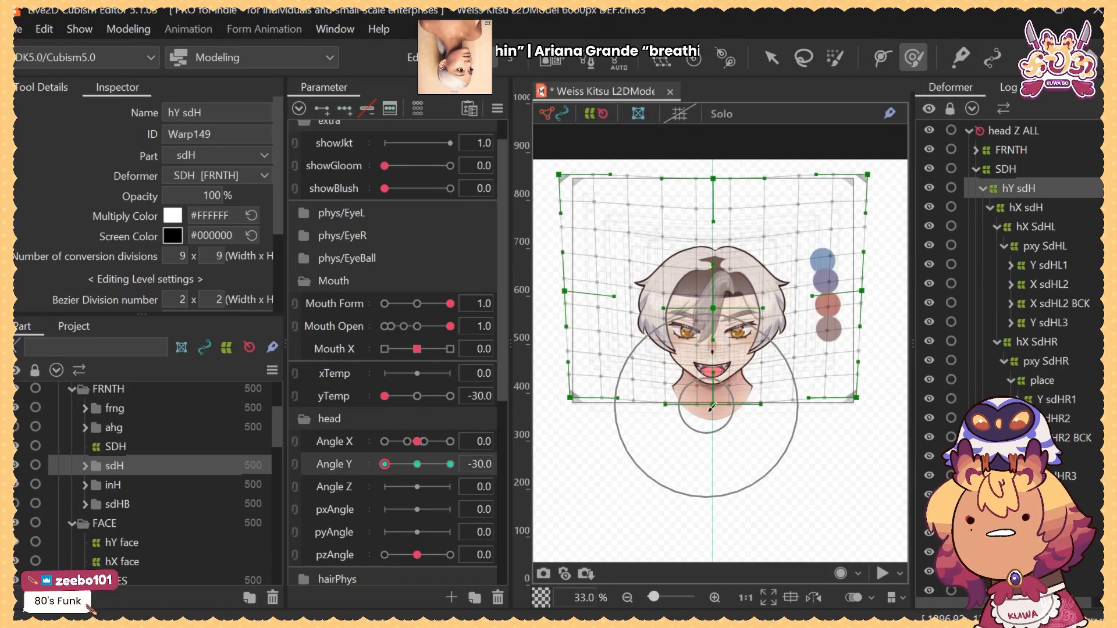
drag(419, 467, 377, 469)
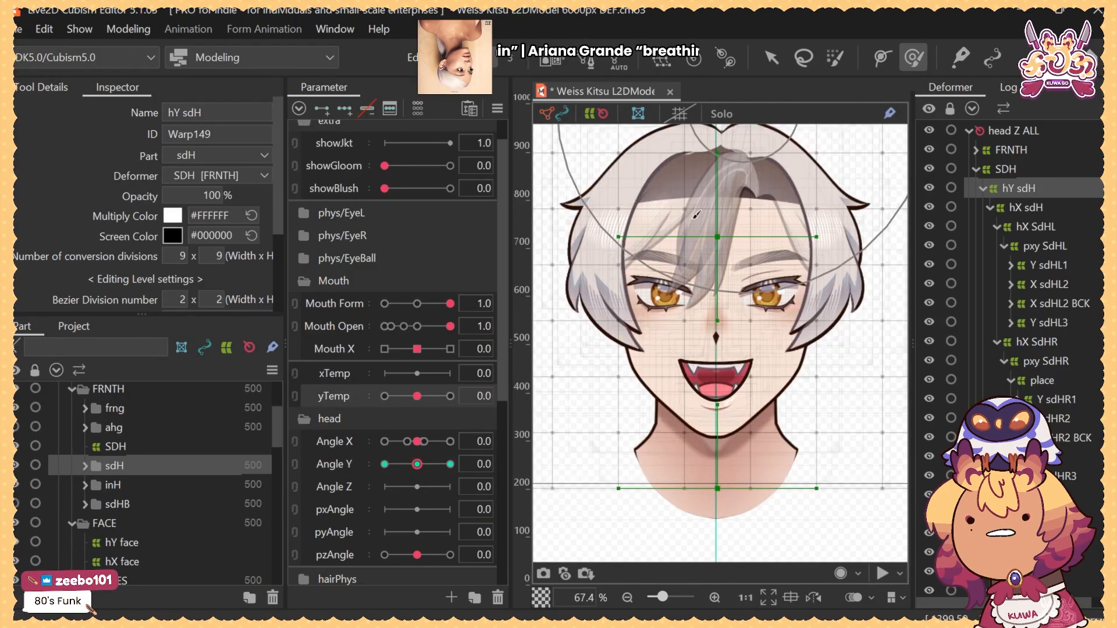
click(775, 66)
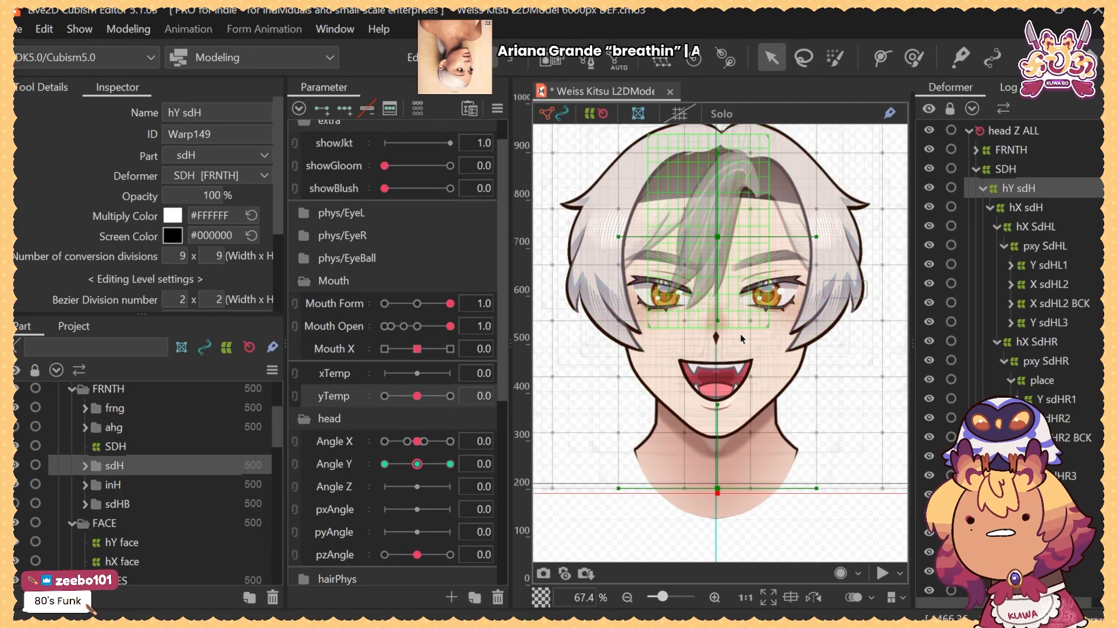
drag(414, 400, 353, 404)
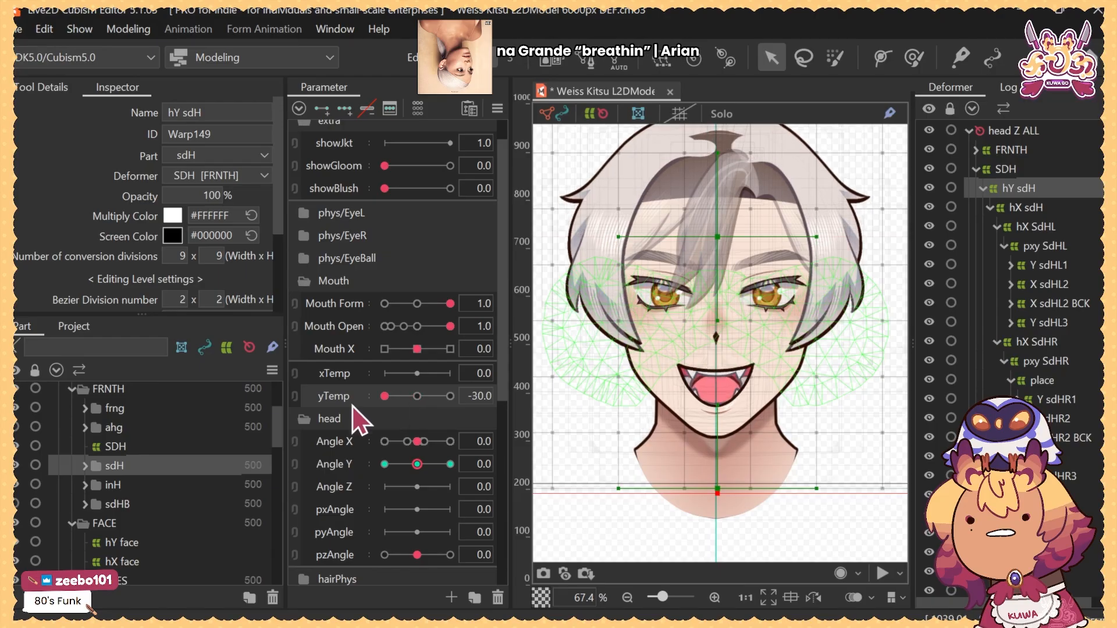
drag(417, 468, 379, 465)
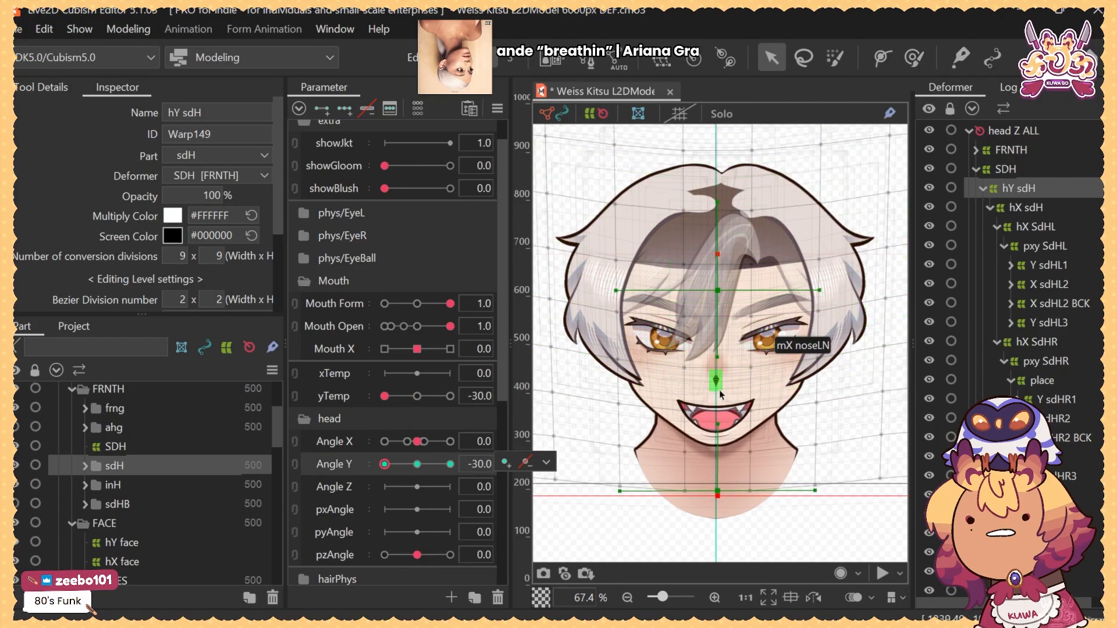
Link yTemp with Angle Y and check the side hair while moving both together from -30 to 30
scroll(796, 348, down, 3)
click(913, 57)
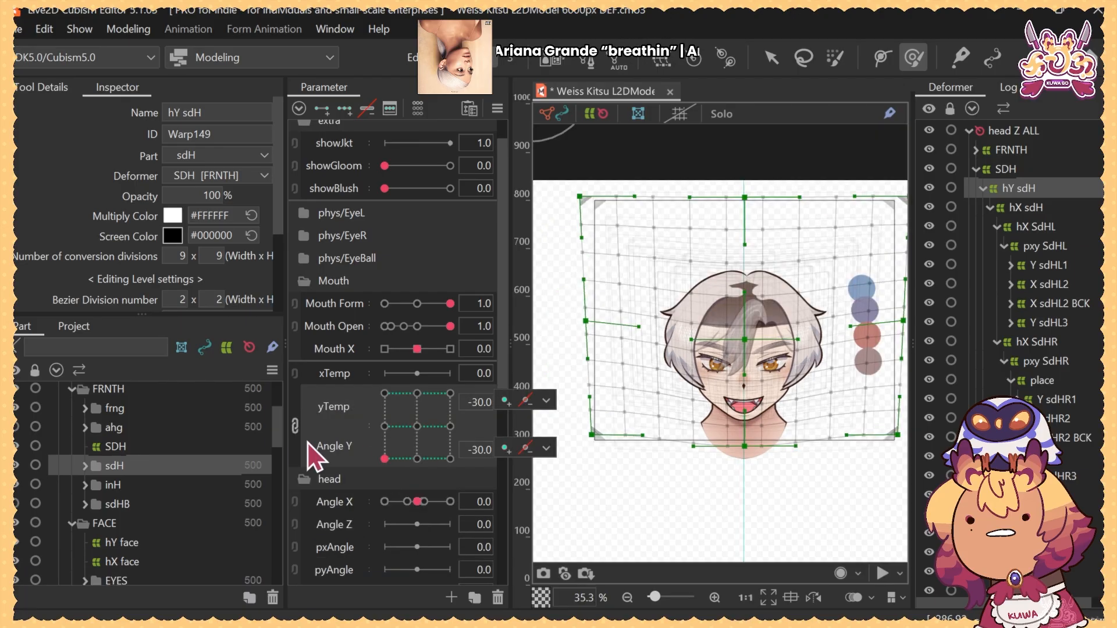
drag(392, 469, 456, 406)
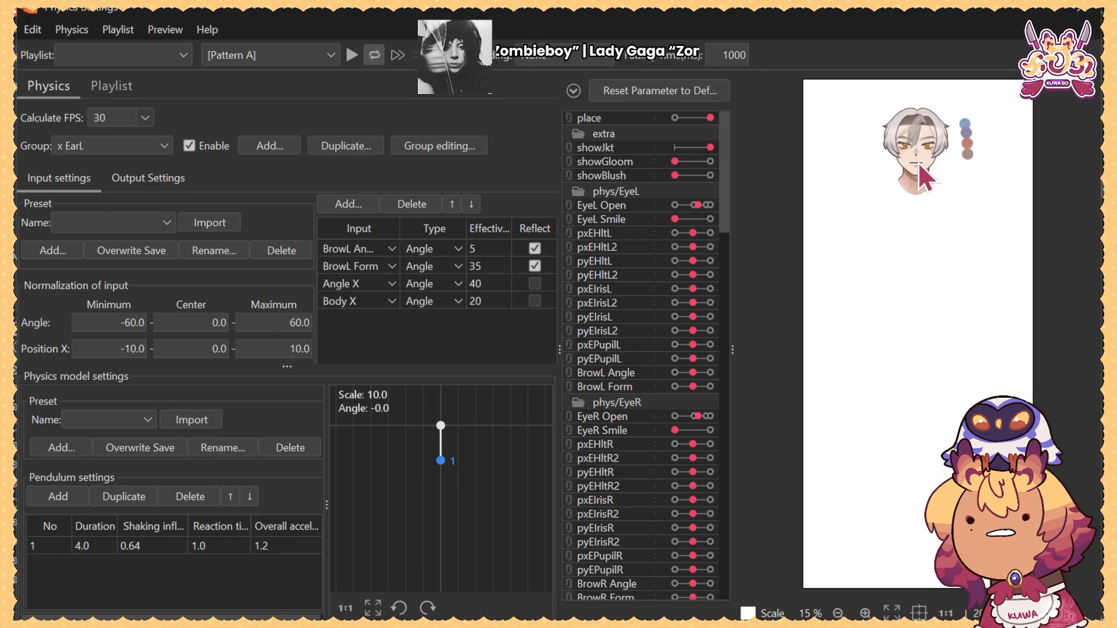
scroll(919, 165, up, 5)
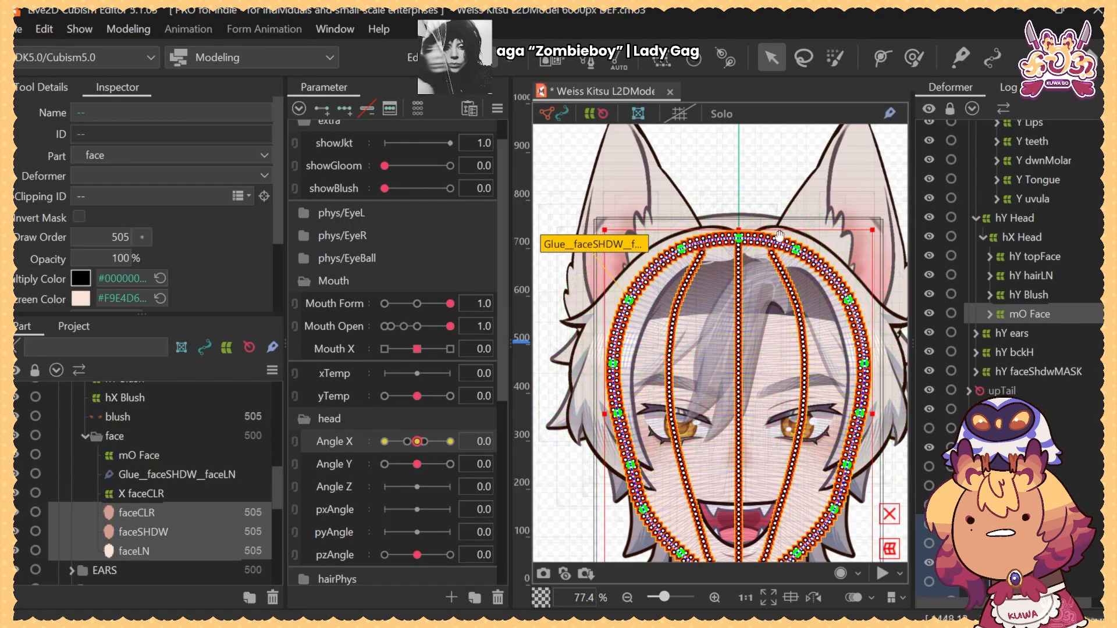
Examine how the top of the face outline mesh sits against the side hair's parting, and look through the HEAD part's layers
scroll(695, 285, up, 10)
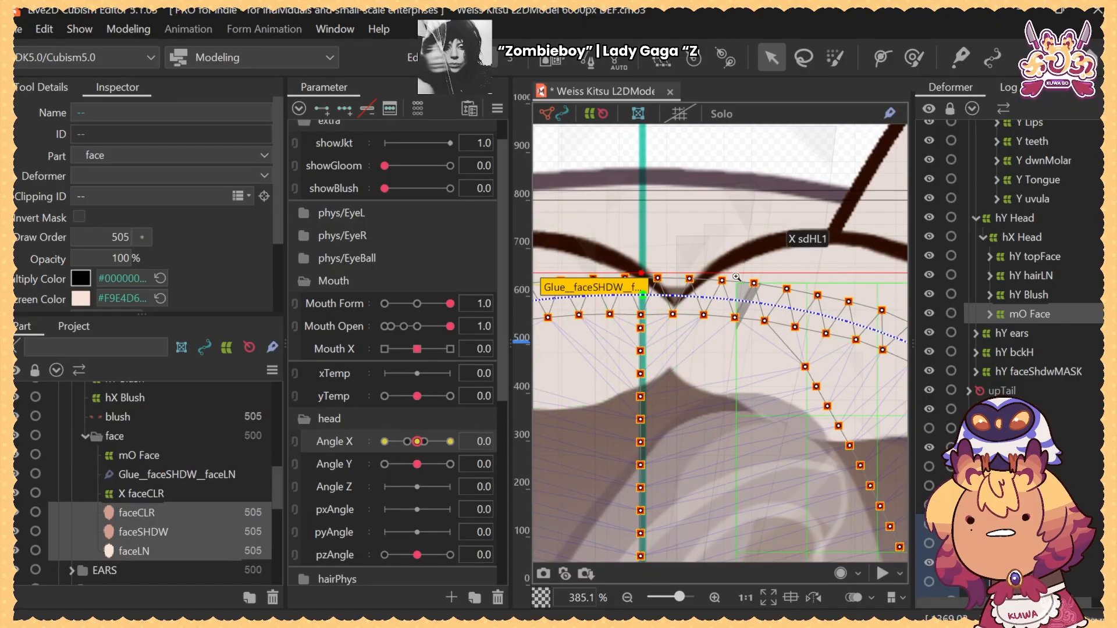
scroll(654, 298, down, 3)
scroll(419, 148, up, 1)
scroll(780, 282, down, 4)
scroll(780, 282, down, 2)
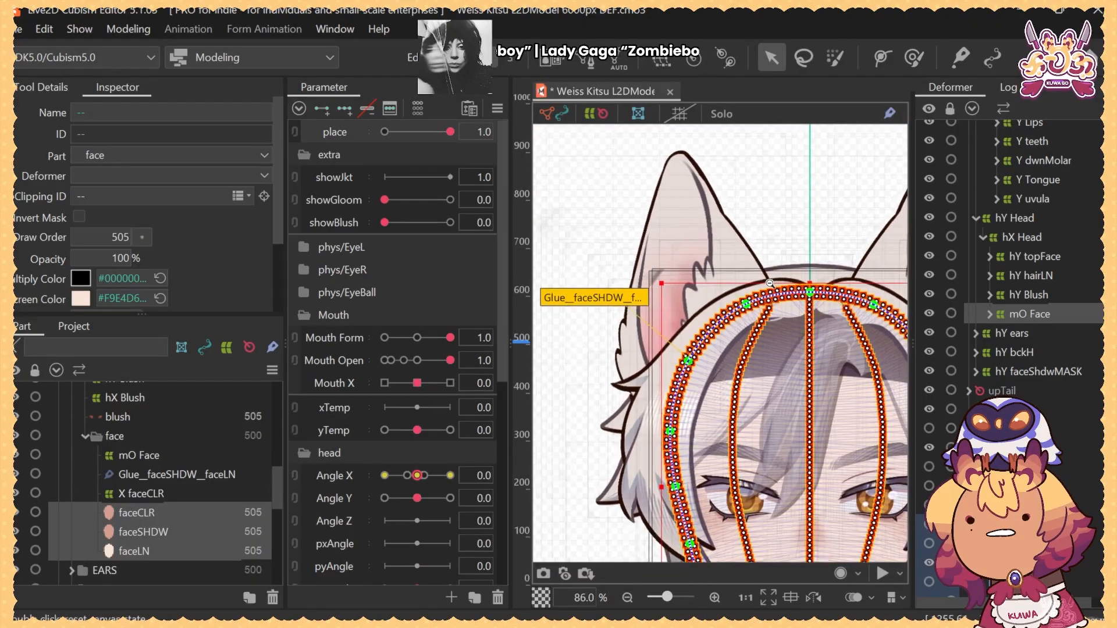
scroll(75, 499, down, 2)
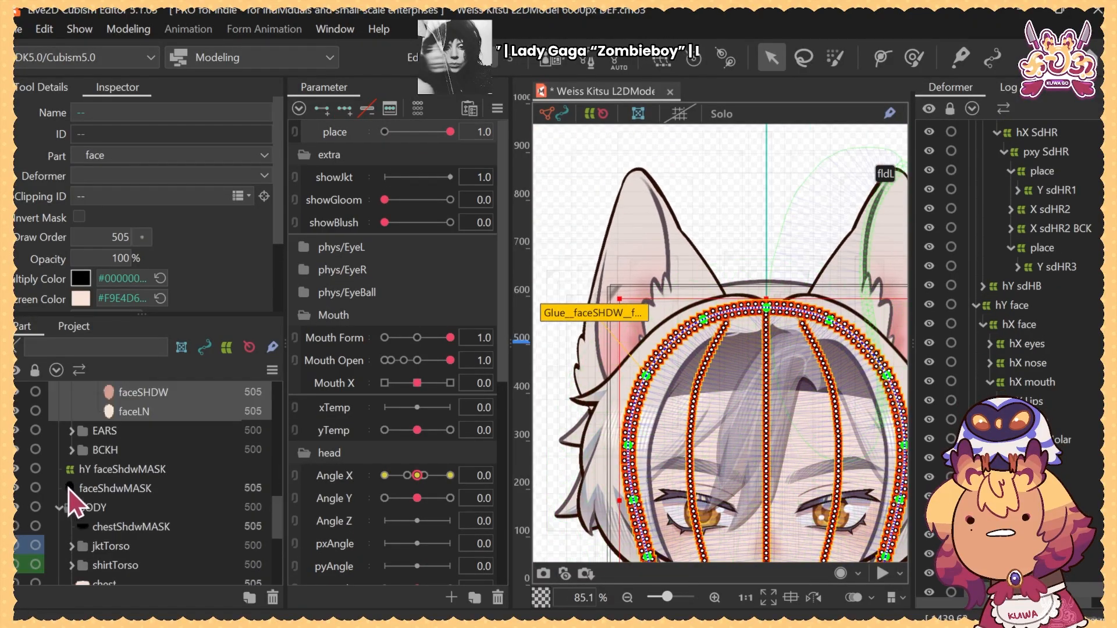
scroll(73, 500, up, 6)
scroll(31, 477, up, 3)
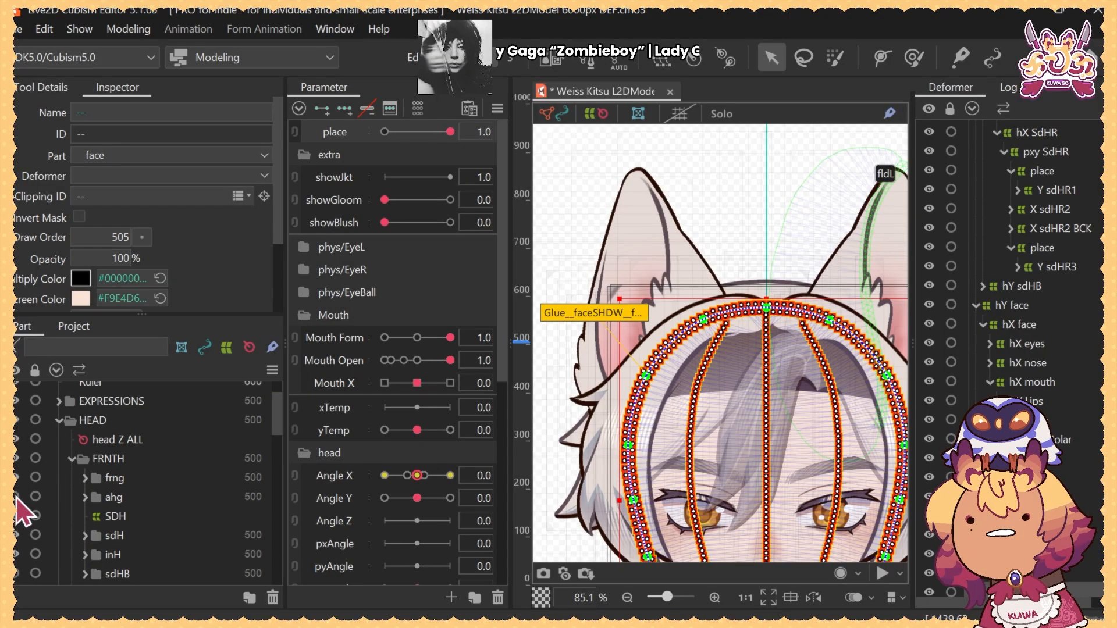
scroll(633, 330, up, 5)
scroll(777, 325, down, 8)
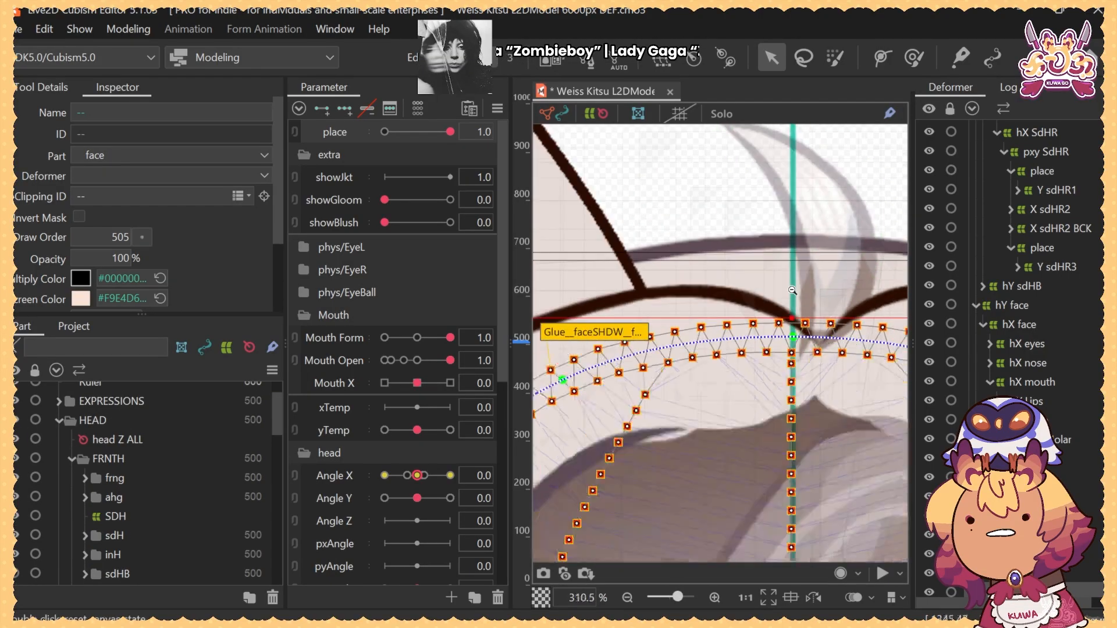
Create a warp deformer as parent of the face meshes under mO Face, with 2 × 2 Bezier and 9 × 9 conversion divisions
scroll(778, 325, down, 1)
scroll(1024, 349, down, 4)
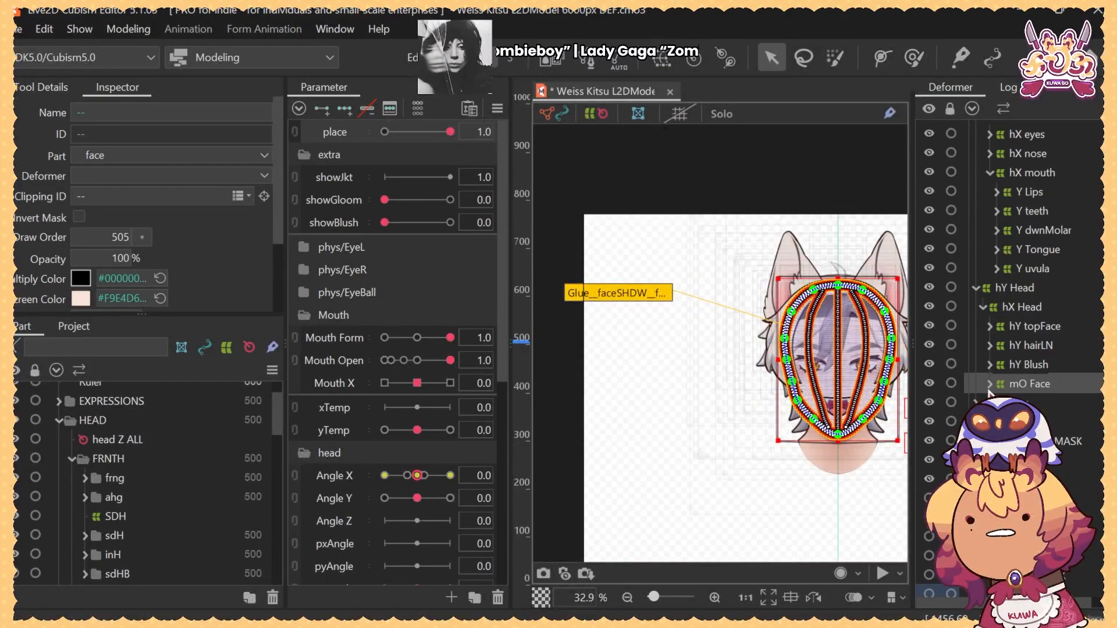
click(989, 385)
click(654, 61)
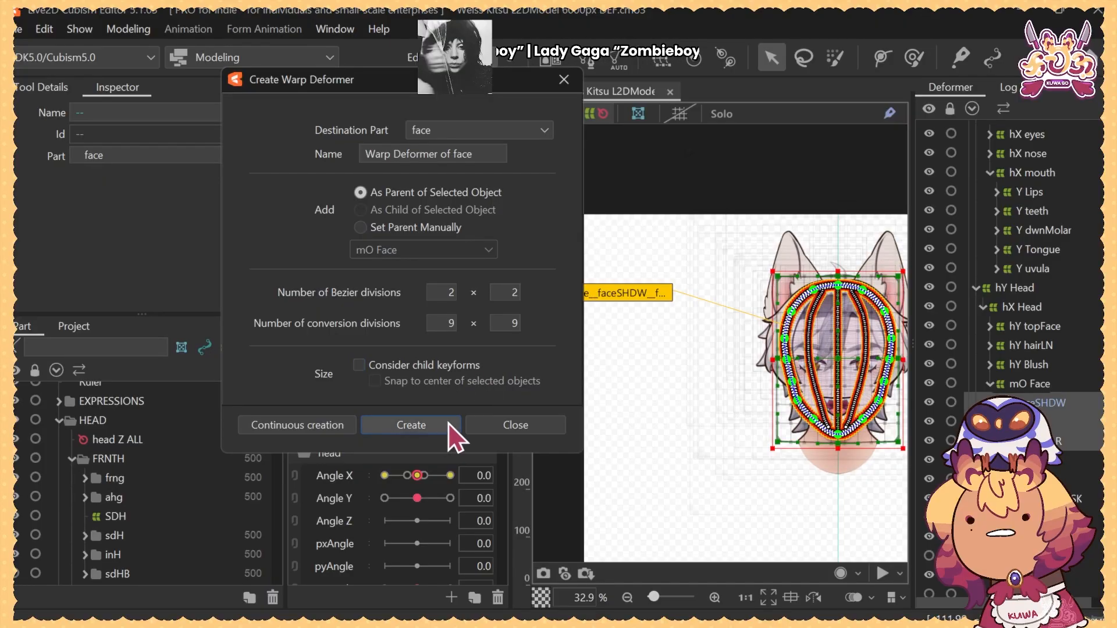
click(410, 424)
Lower the top row of control points on the new face warp, near the hair parting
scroll(626, 272, up, 3)
drag(626, 272, 896, 382)
scroll(775, 291, up, 5)
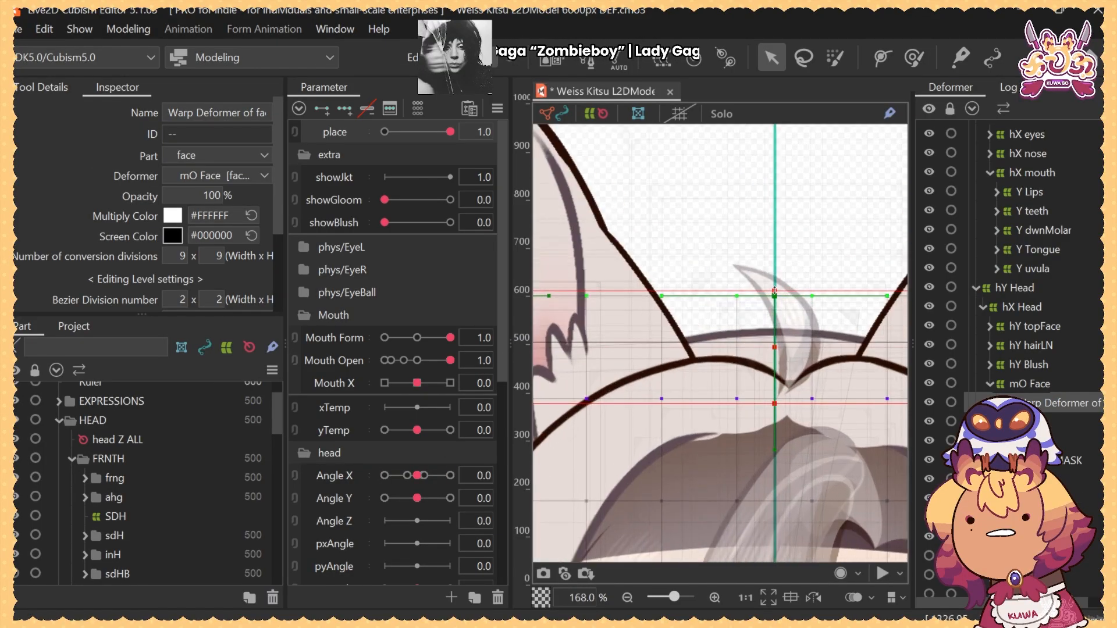
drag(774, 291, 774, 314)
drag(775, 403, 775, 410)
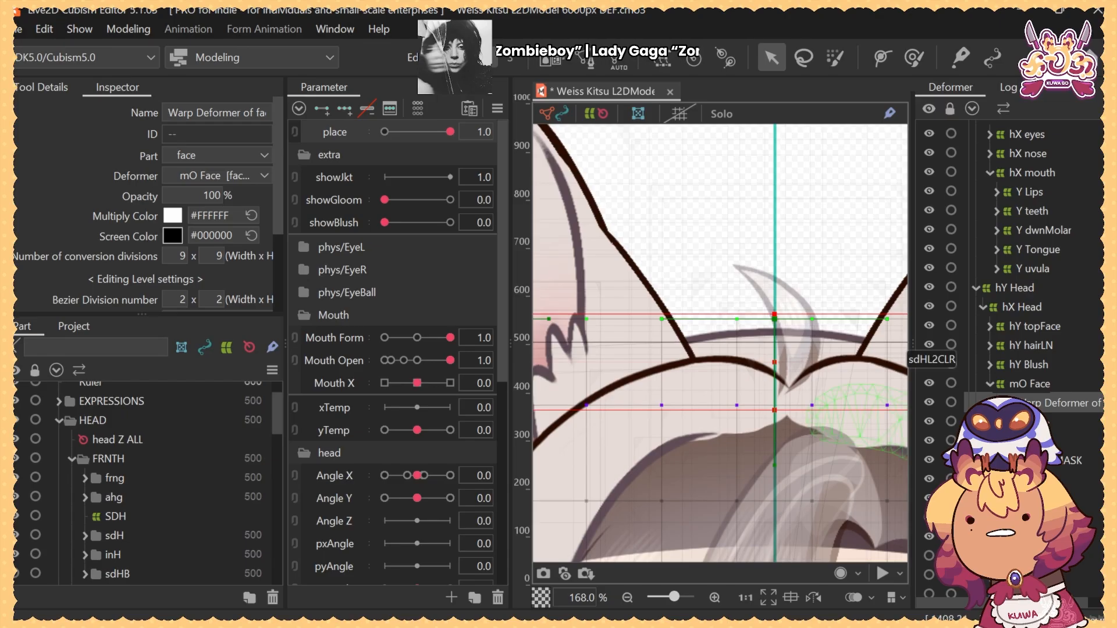
Examine the hair parting and the base of the ahoge at Angle Y -30
click(808, 302)
click(806, 301)
drag(812, 299, 708, 314)
drag(708, 314, 626, 295)
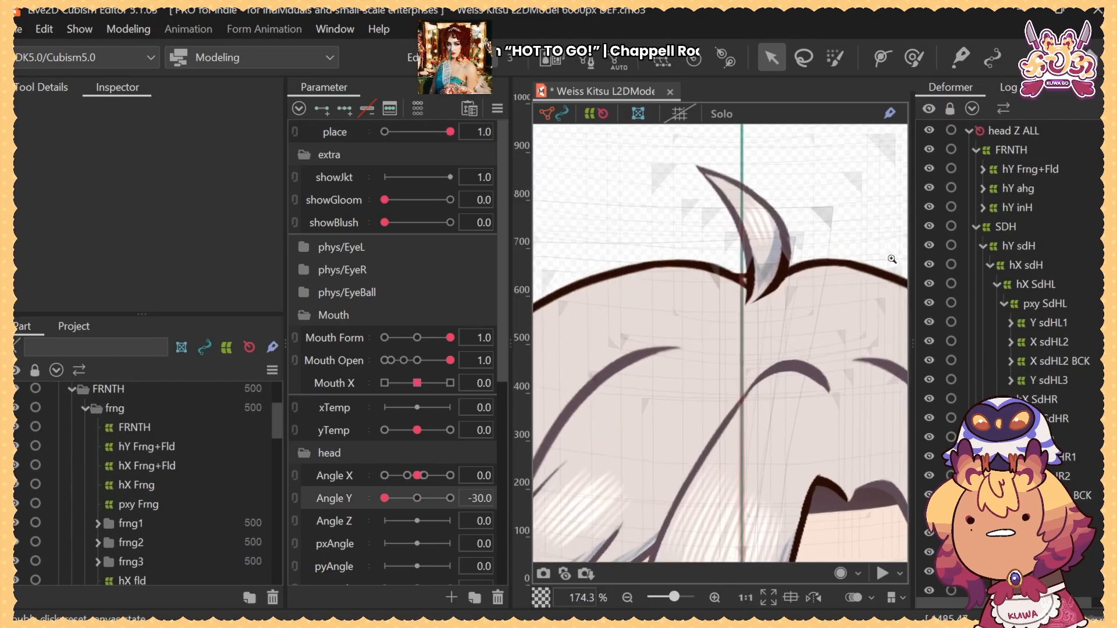
drag(893, 259, 896, 258)
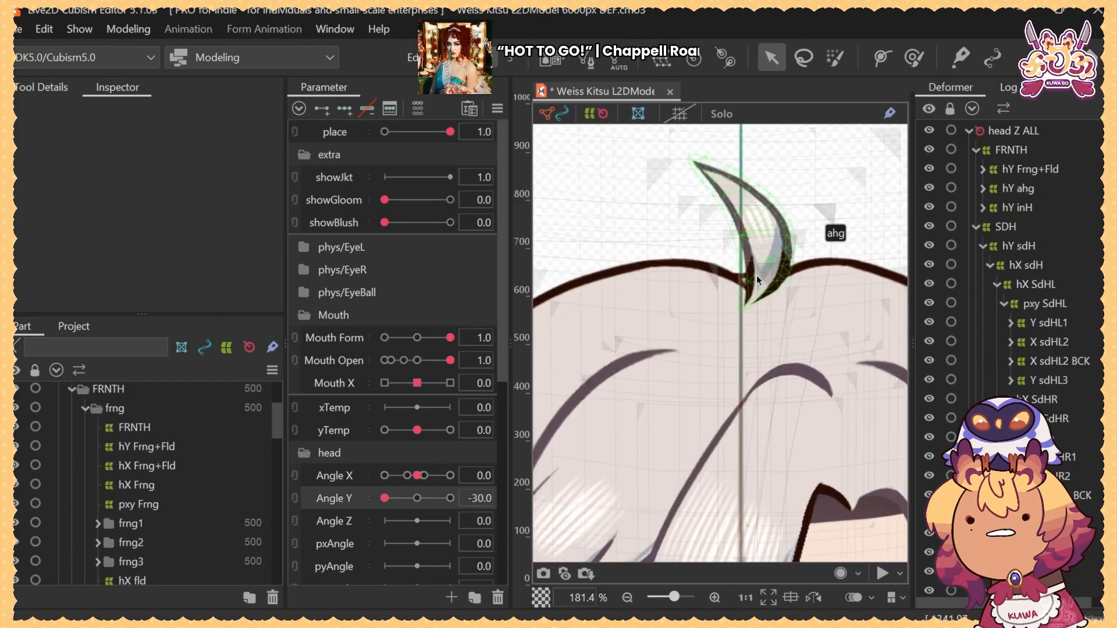
drag(803, 298, 756, 321)
drag(816, 480, 747, 430)
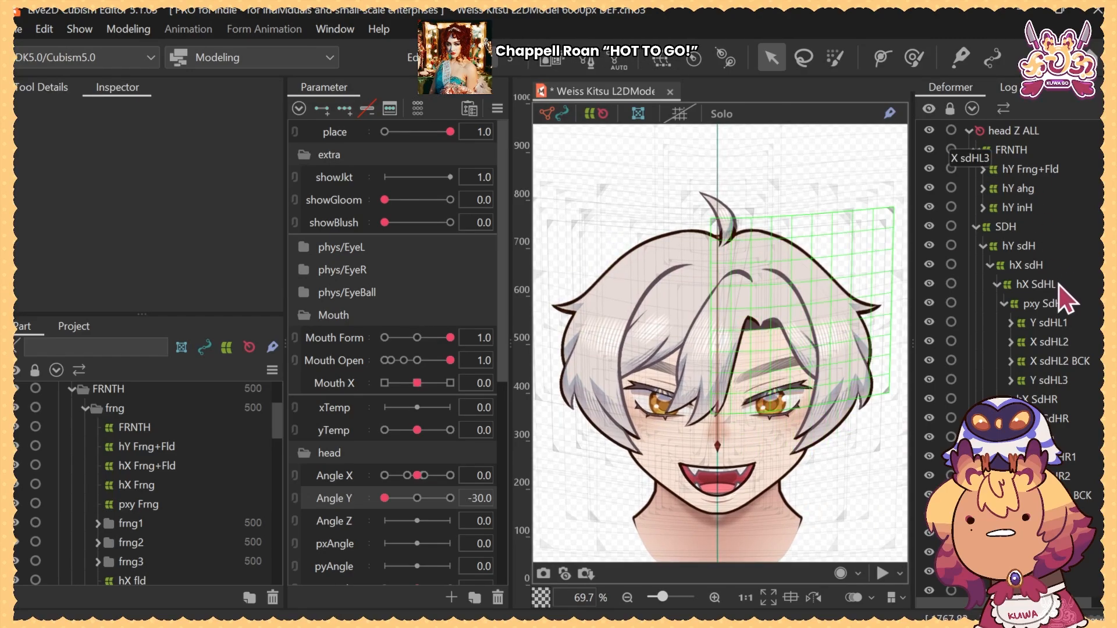
Select the hY sdH warp and check the side hair with yTemp and Angle Y linked, from -30 to 30
click(983, 247)
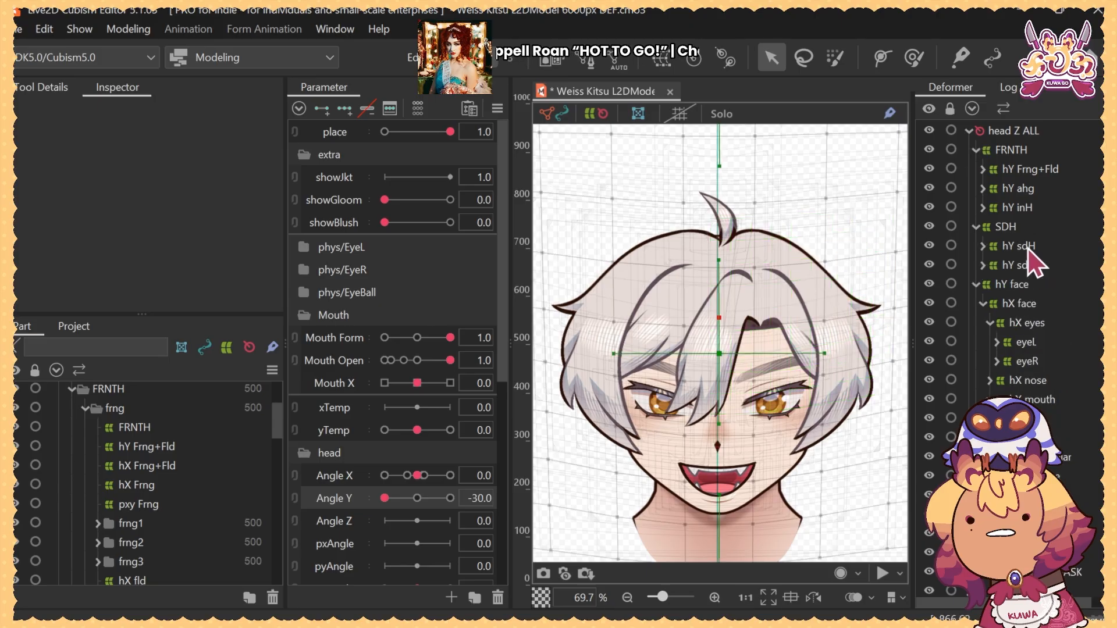
click(1018, 245)
drag(385, 492, 366, 515)
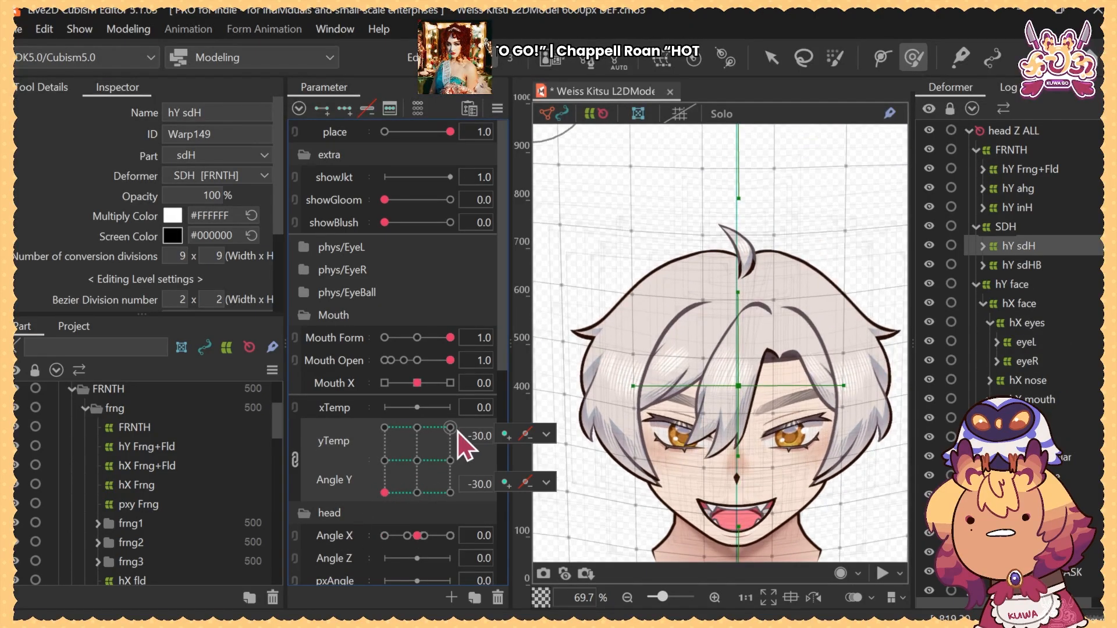
mouse_move(453, 427)
mouse_down()
mouse_move(402, 474)
mouse_move(458, 416)
mouse_up()
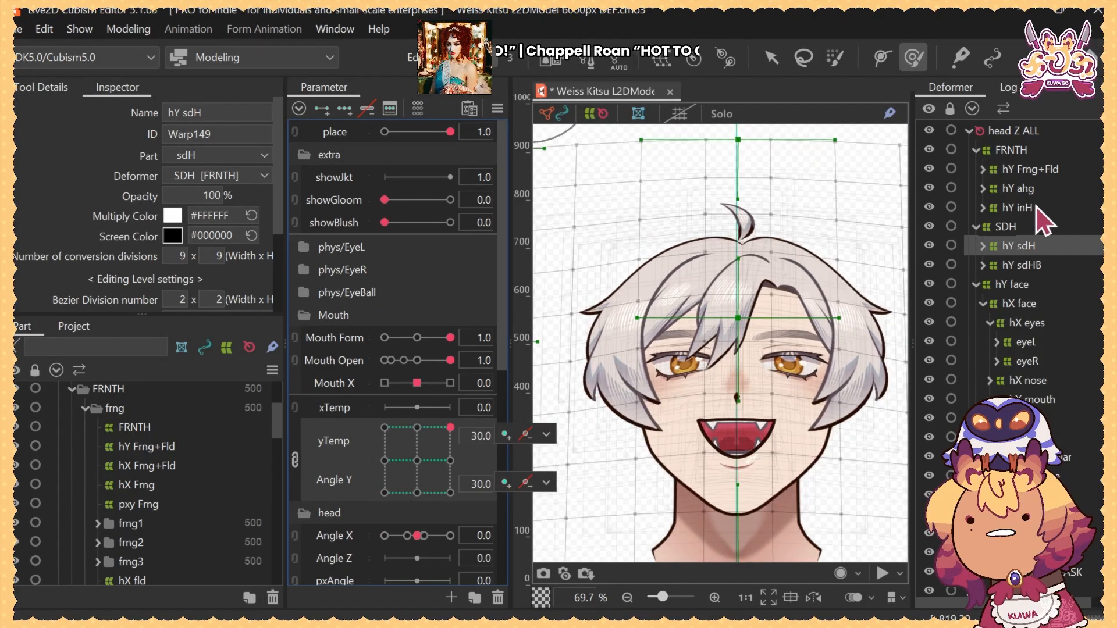
Select the hY ahg warp, unlink yTemp from Angle Y, and examine the ahoge while varying each parameter up to 30
click(1019, 188)
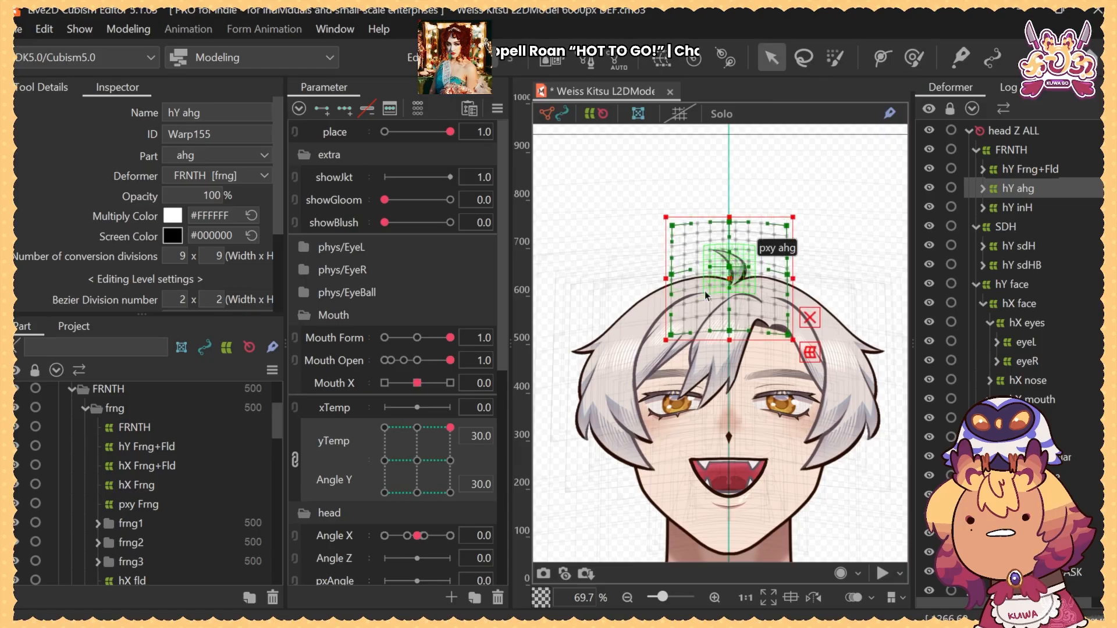
click(295, 460)
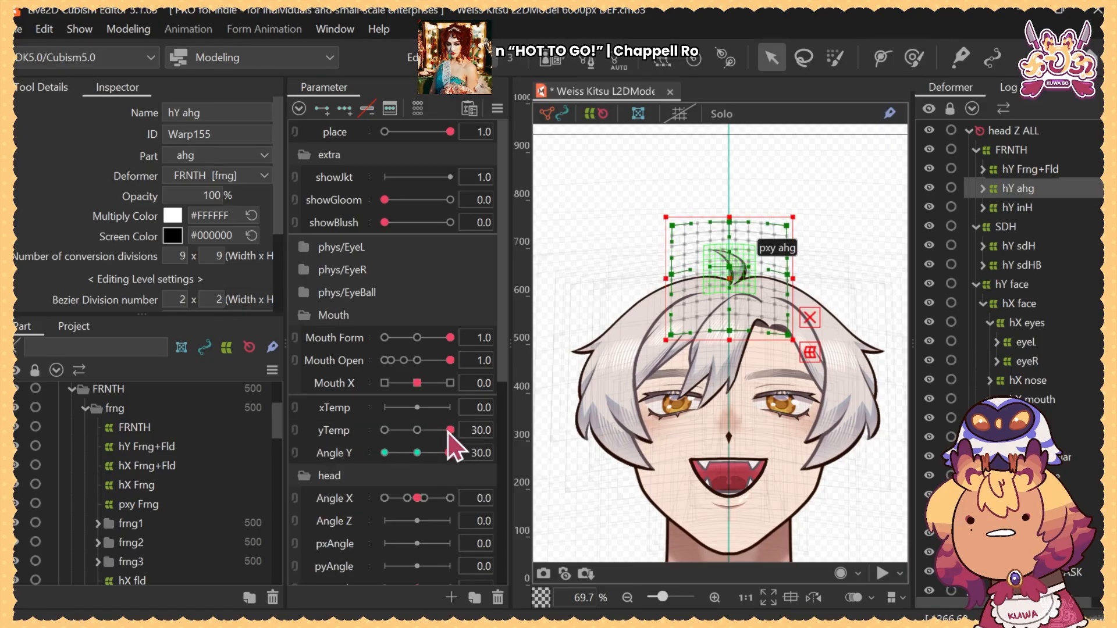
mouse_move(449, 430)
mouse_down()
mouse_move(438, 441)
mouse_move(465, 436)
mouse_up()
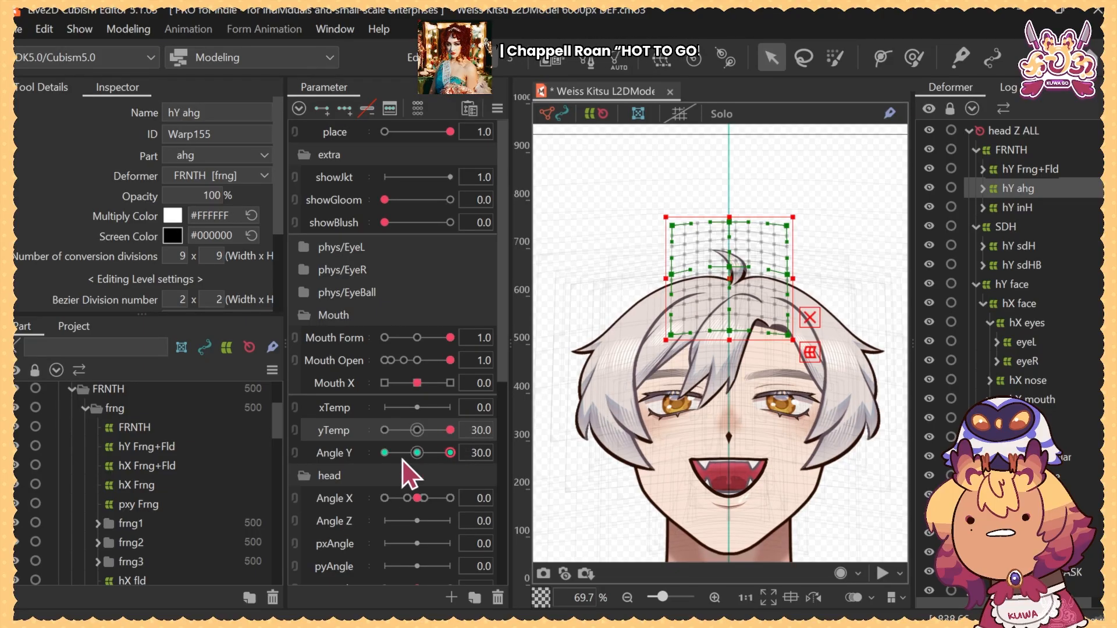
drag(448, 440, 412, 477)
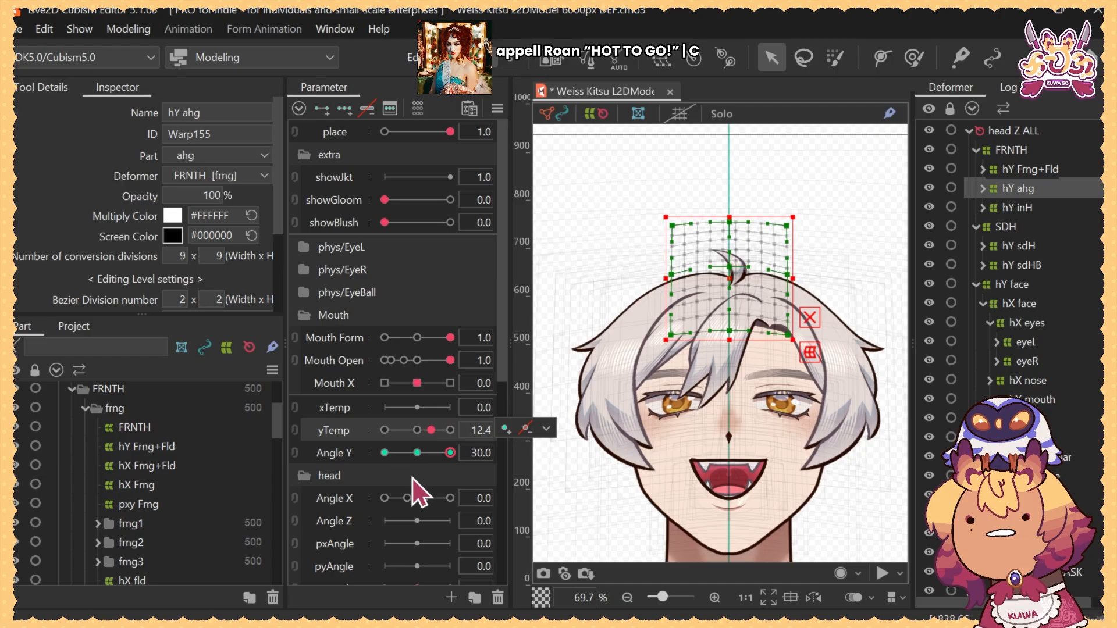
drag(436, 442, 469, 429)
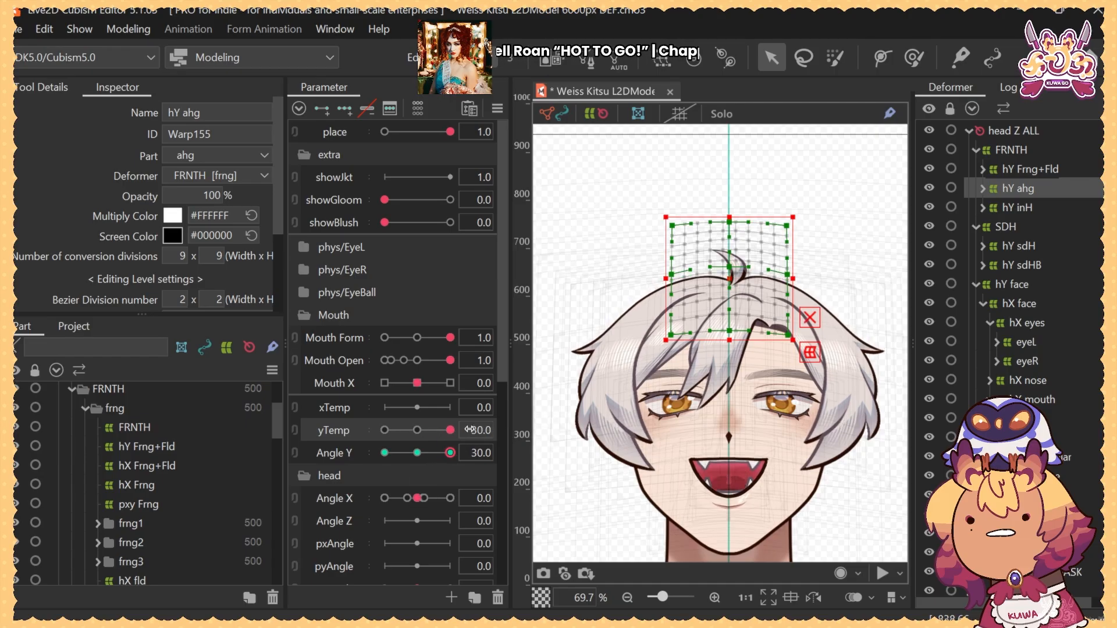
drag(834, 244, 692, 268)
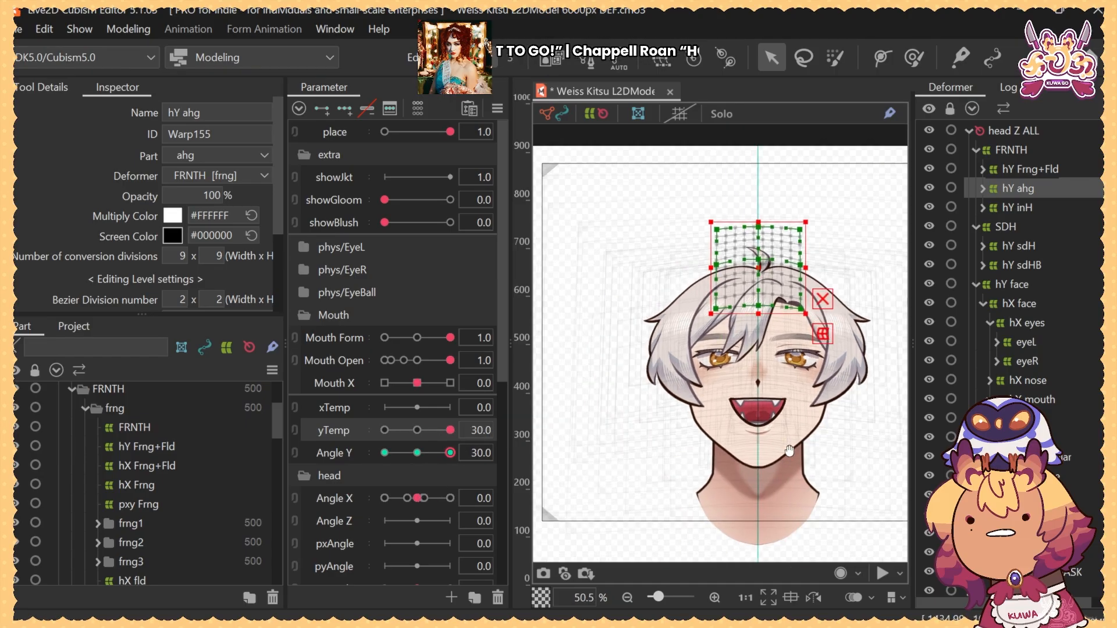
drag(841, 288, 798, 272)
click(418, 454)
click(450, 453)
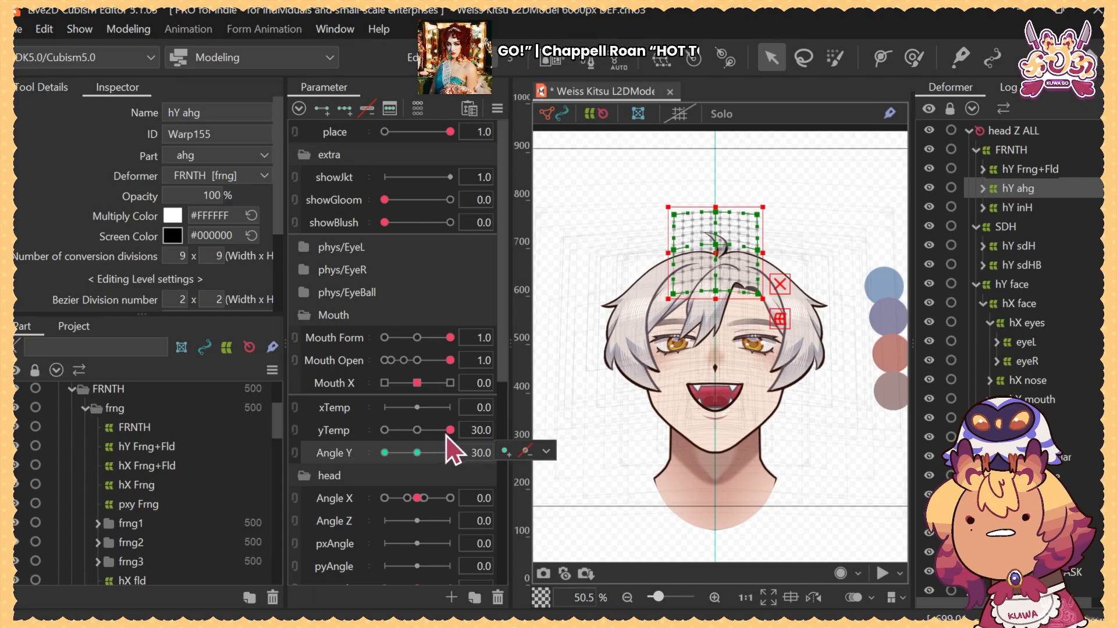
drag(447, 433, 488, 414)
Link yTemp with Angle Y again and check the head's motion while moving both between 30 and -30
click(295, 430)
click(418, 460)
scroll(790, 505, down, 4)
click(790, 505)
click(447, 431)
drag(417, 474, 366, 531)
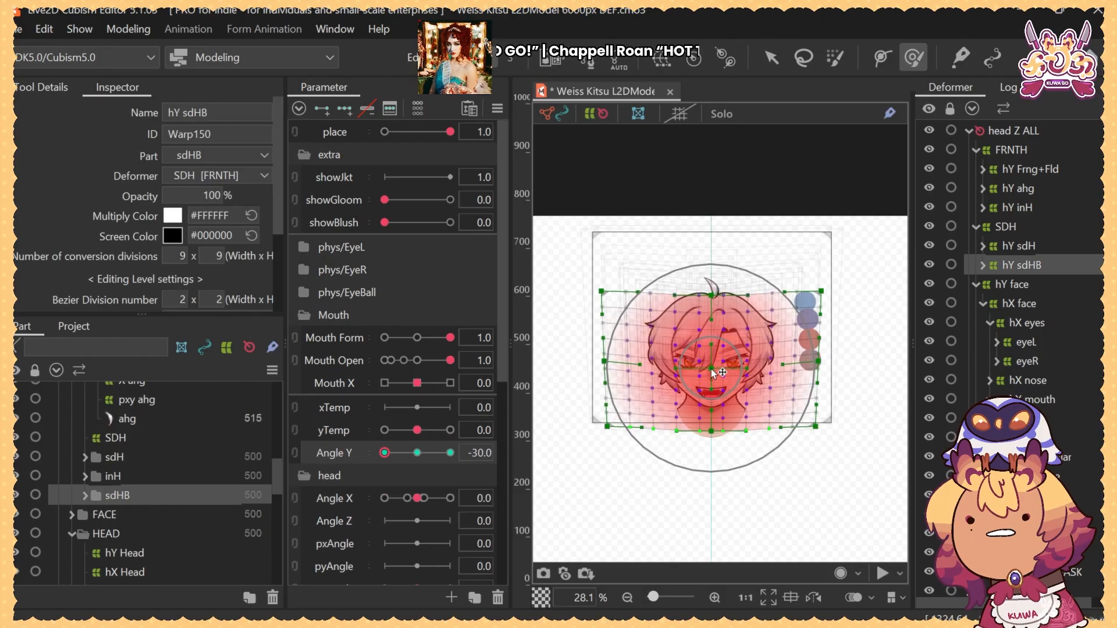
Lower the centre of the hY sdHB warp at Angle Y -30 with the deform brush, comparing it with the neutral pose
mouse_move(712, 369)
mouse_down()
mouse_move(725, 344)
mouse_move(719, 374)
mouse_up()
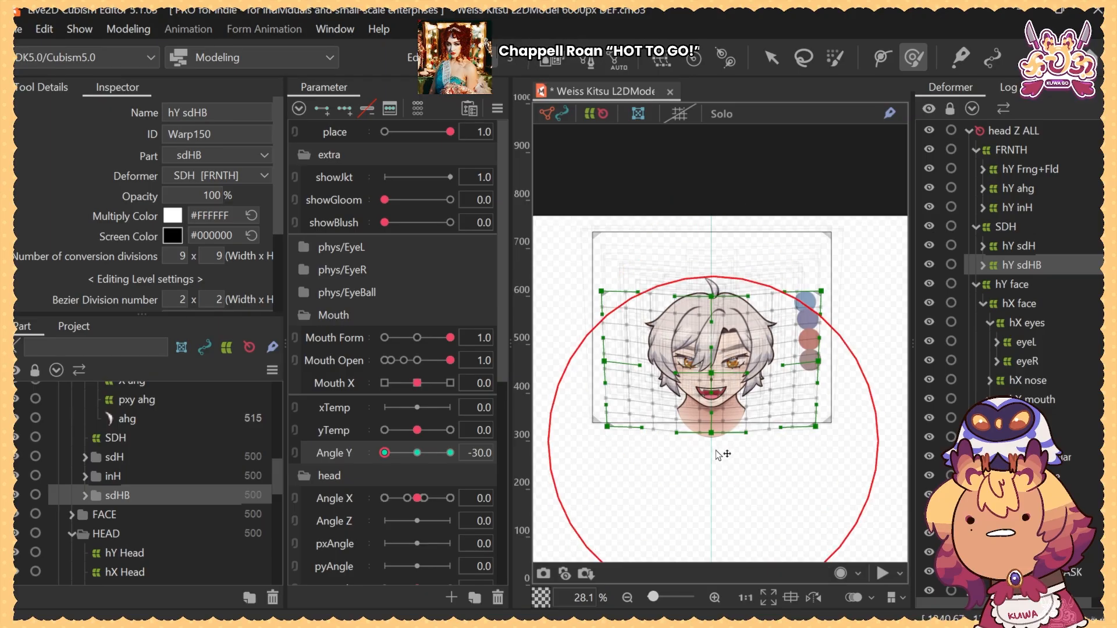
click(414, 453)
drag(407, 455, 358, 474)
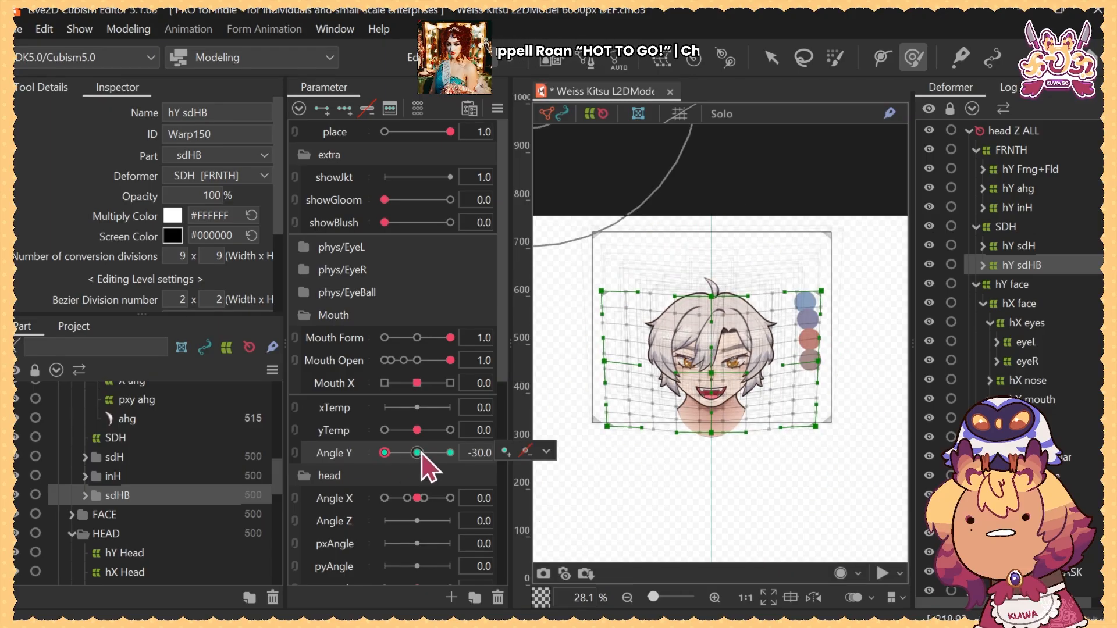
drag(420, 453, 377, 457)
mouse_move(711, 379)
mouse_down()
mouse_move(714, 359)
mouse_move(711, 367)
mouse_up()
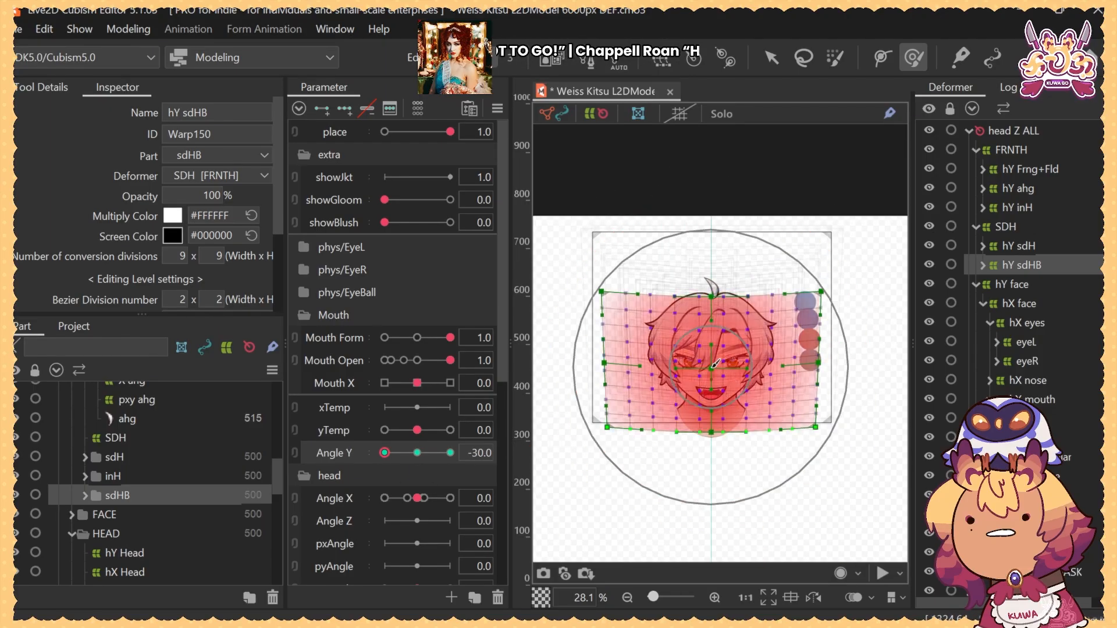
key(bracketleft)
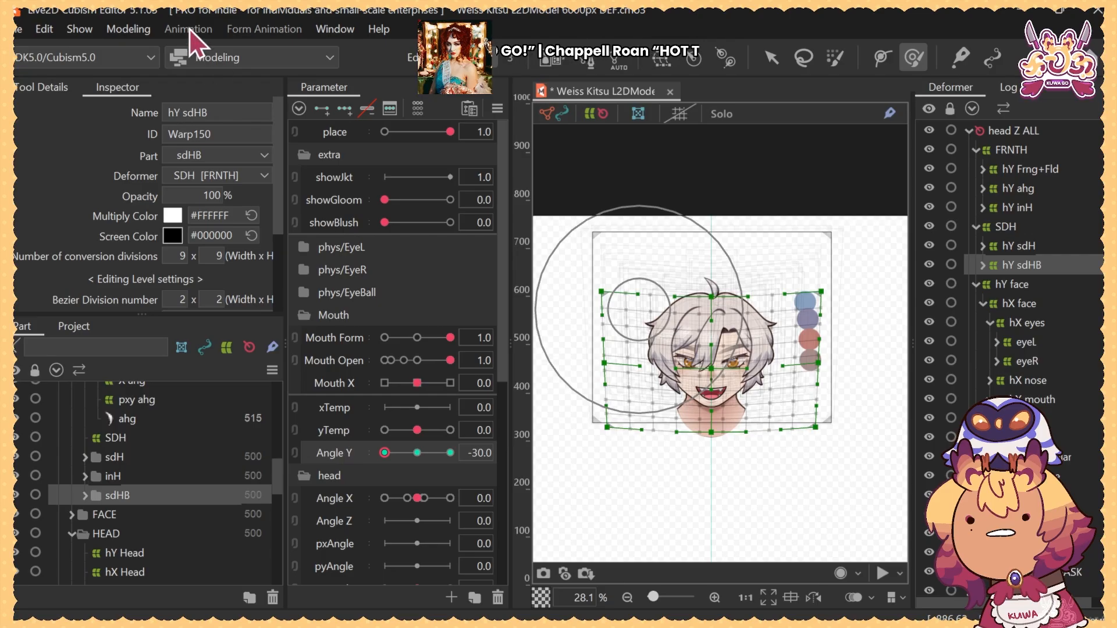
click(128, 29)
click(629, 98)
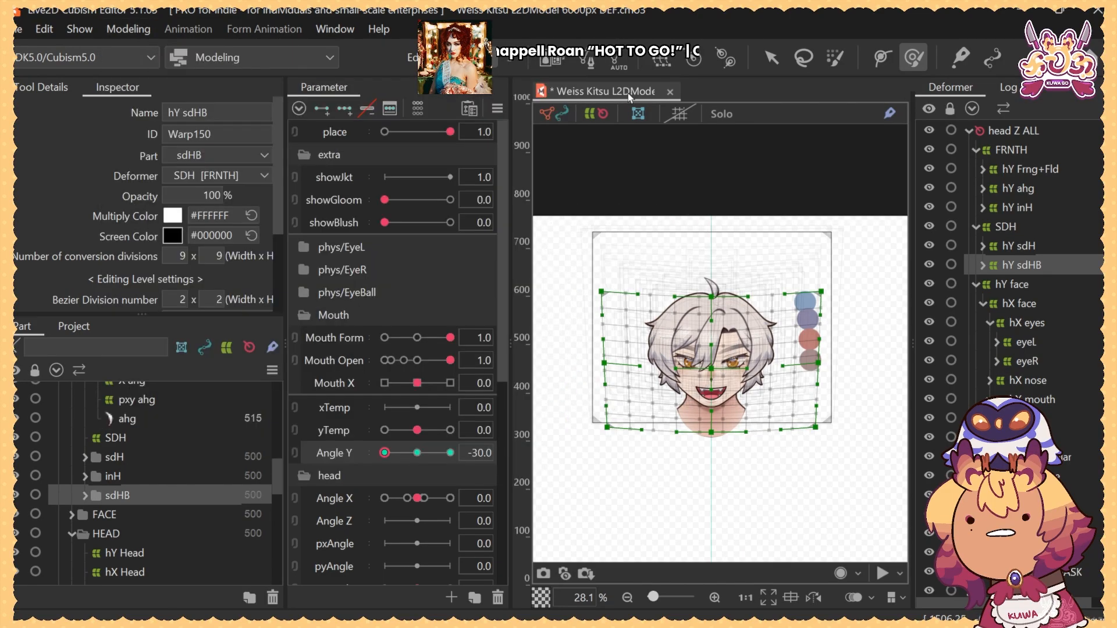
mouse_move(720, 337)
mouse_down()
mouse_move(725, 320)
mouse_move(708, 322)
mouse_move(718, 354)
mouse_up()
drag(717, 321, 717, 399)
drag(717, 354, 717, 361)
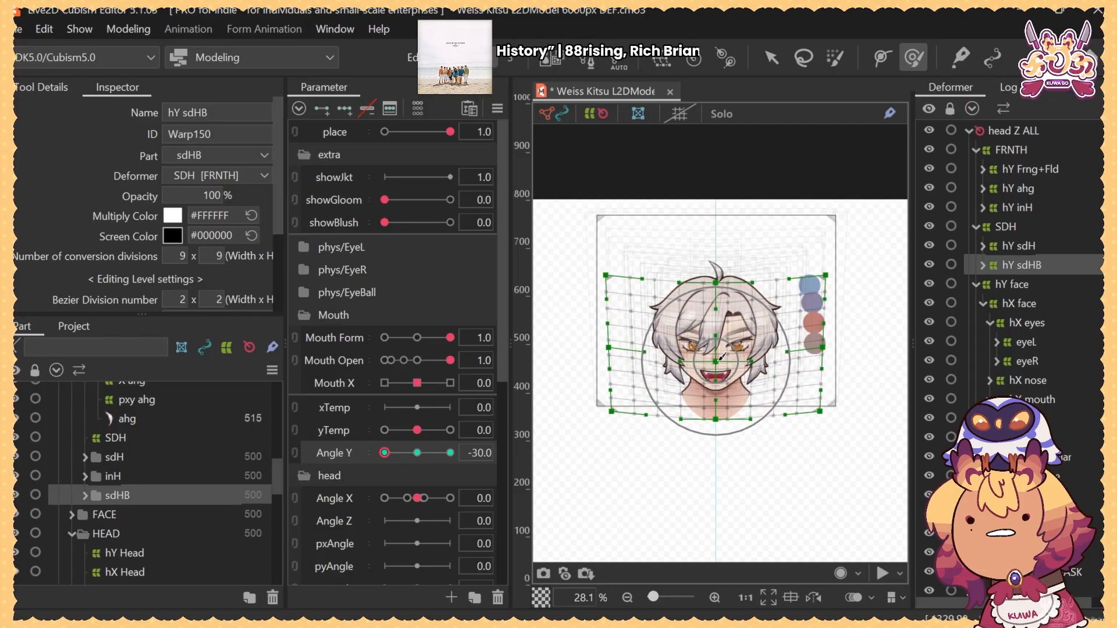
Select the hY sdH warp, unlink yTemp from Angle Y, and inspect the side hair with both at 30
click(770, 60)
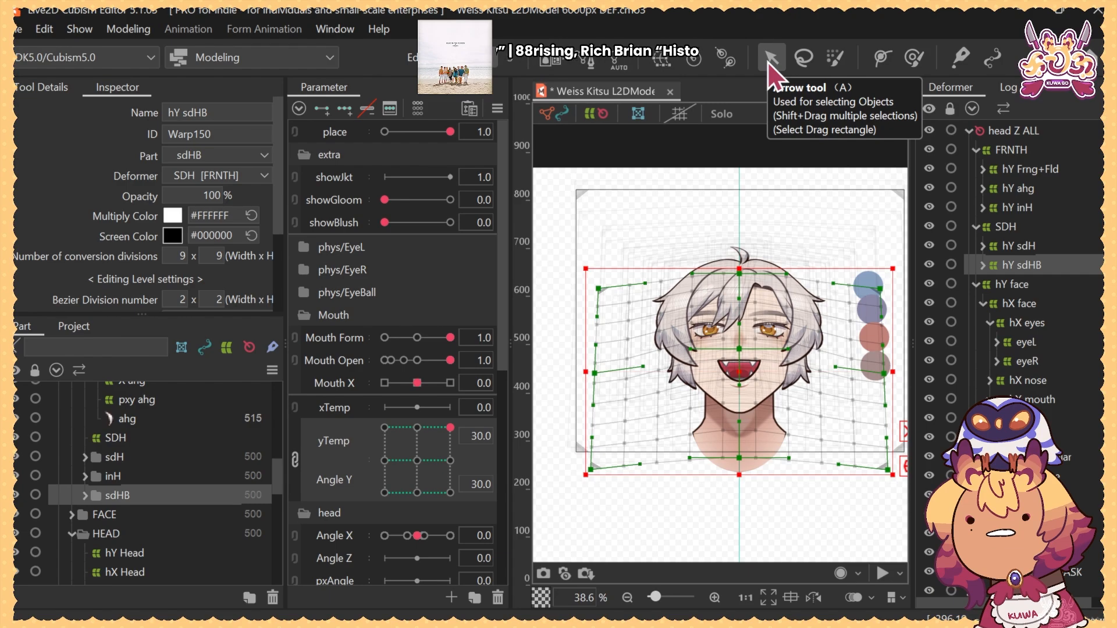
click(1031, 246)
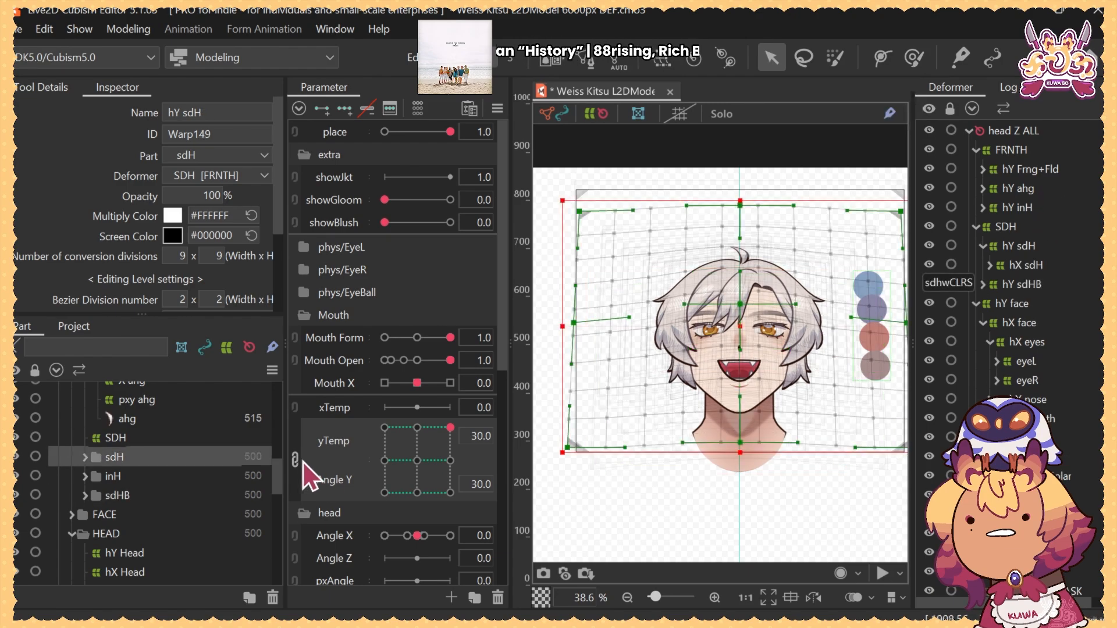
click(302, 460)
click(990, 265)
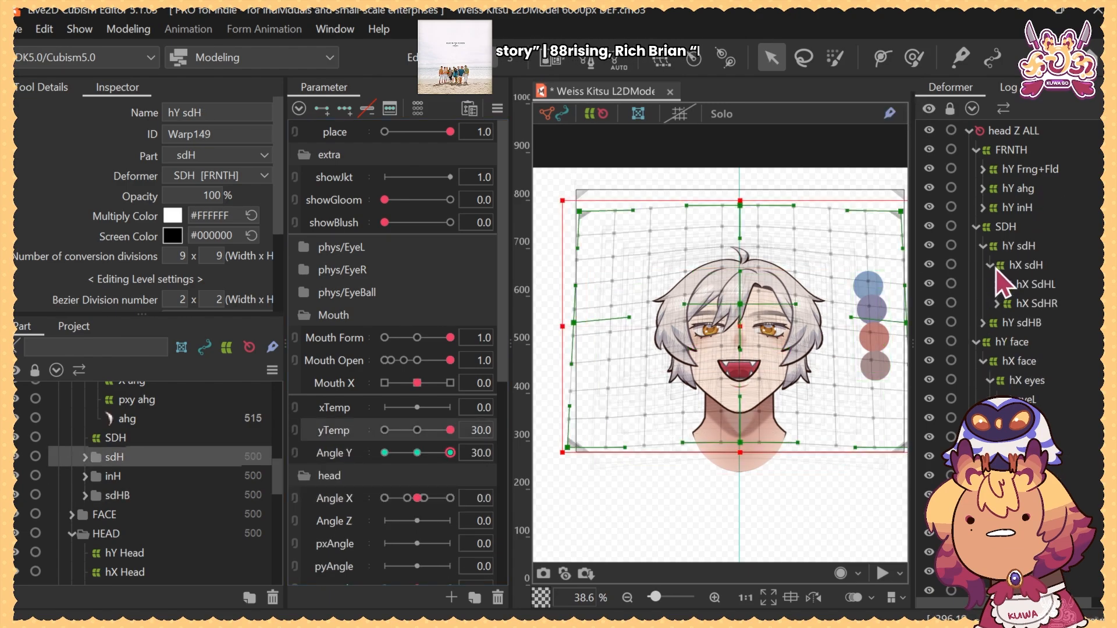
scroll(706, 334, up, 3)
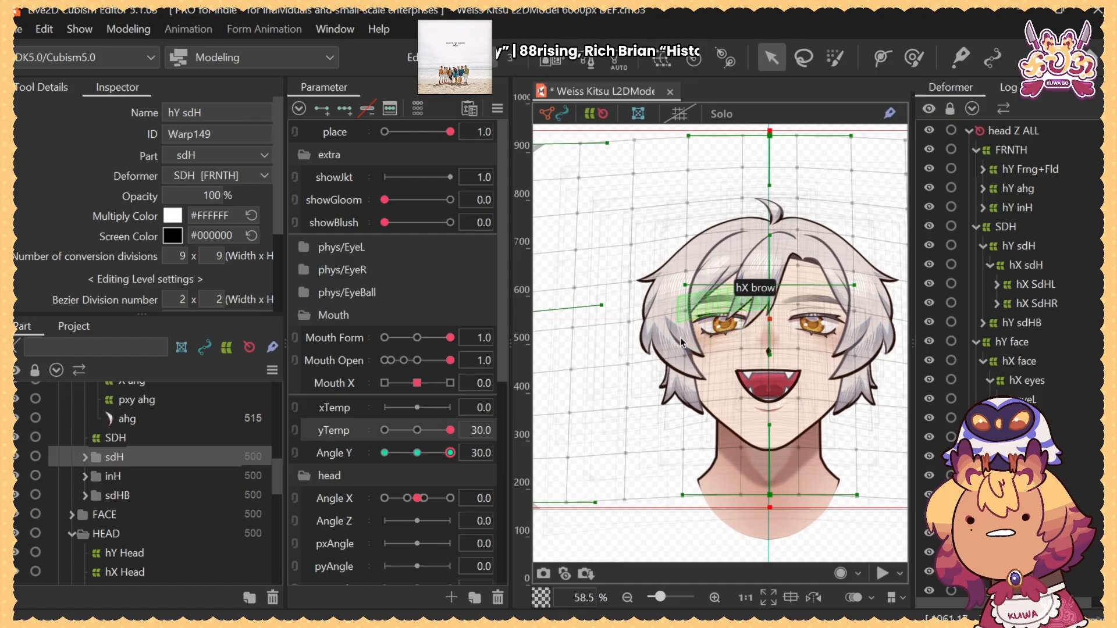
drag(675, 332, 640, 342)
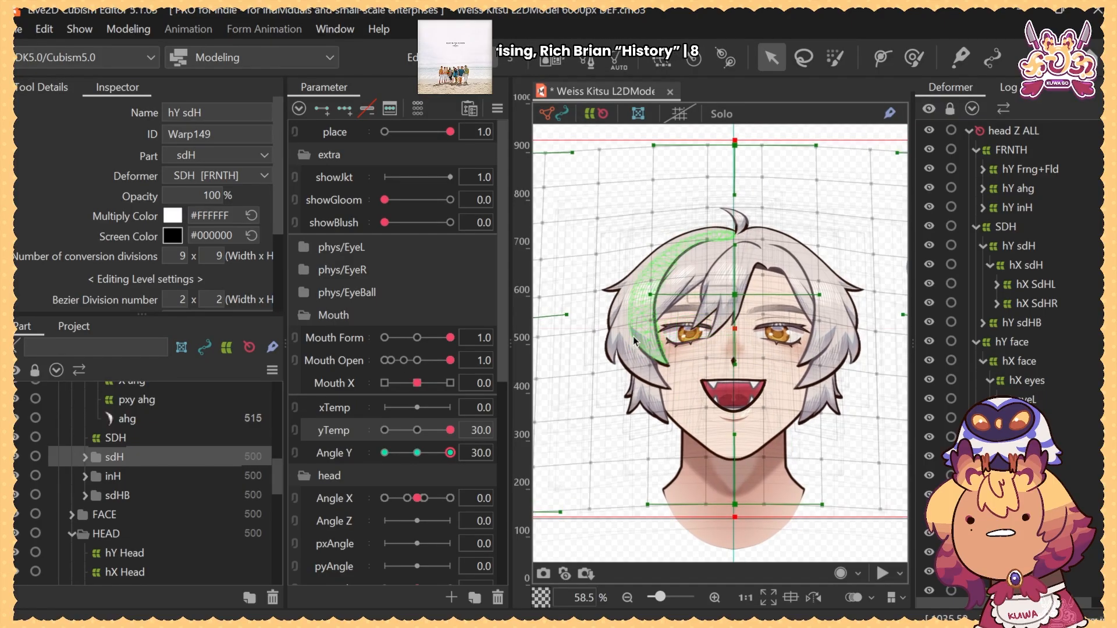
Create a warp deformer as parent of the Y sdHL1 and Y sdHR1 side hair warps, with 2 × 2 Bezier and 9 × 9 conversion divisions
click(1022, 306)
click(997, 304)
click(997, 285)
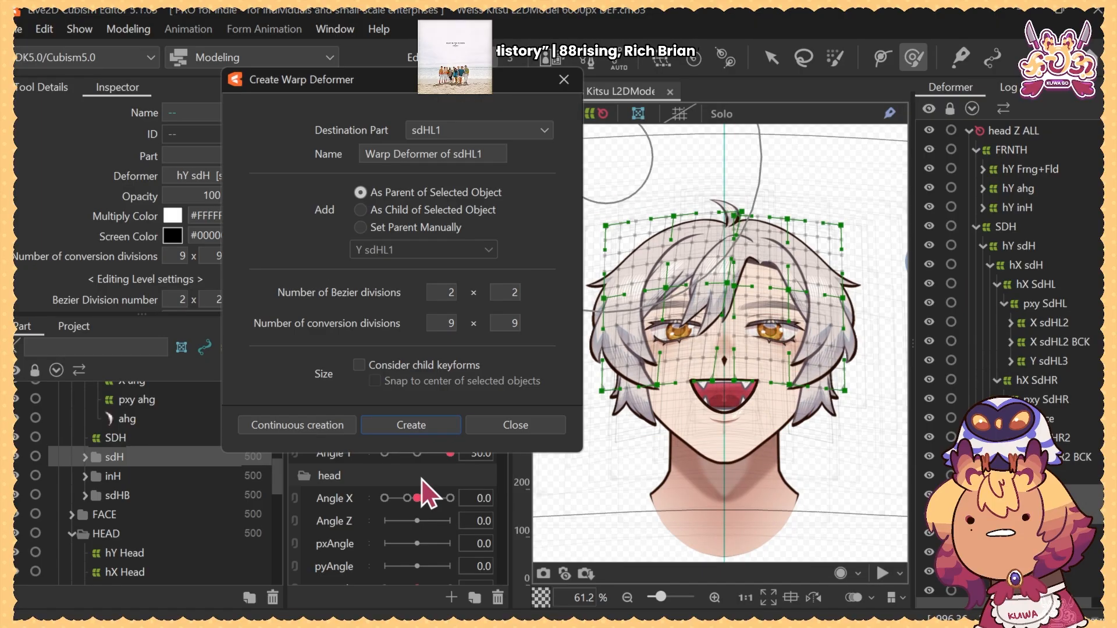
click(411, 425)
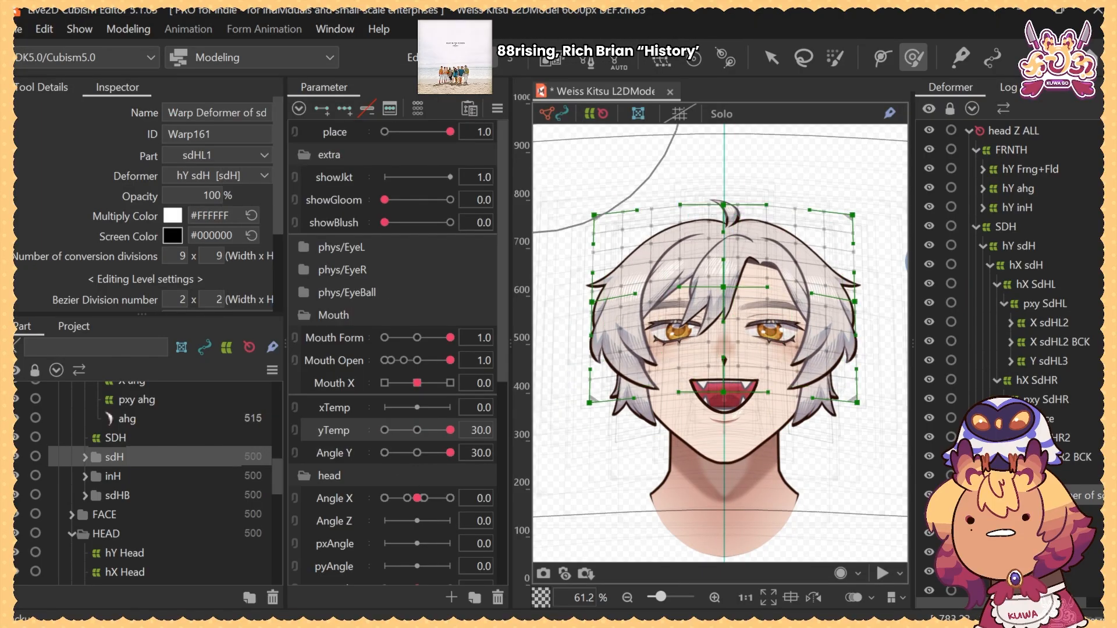
Try adjusting the lower sides of the new side hair warp with the deform brush at yTemp 30
mouse_move(869, 332)
mouse_down()
mouse_move(855, 336)
mouse_move(861, 380)
mouse_up()
drag(610, 411, 652, 412)
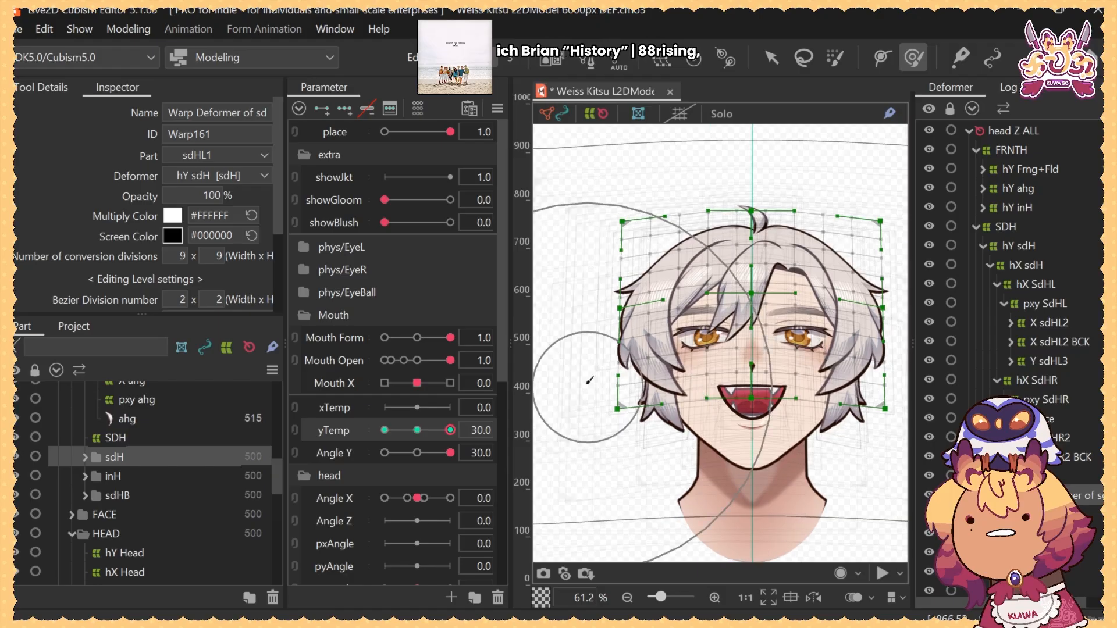
drag(550, 372, 484, 402)
key(v)
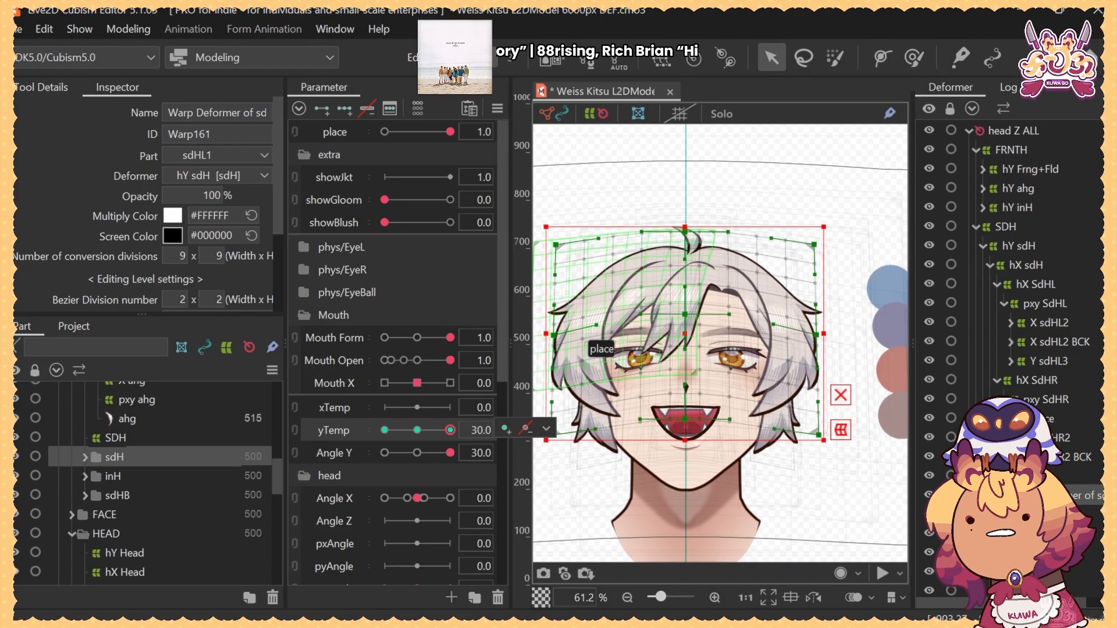
Set yTemp back to 0 and delete the newly added parent warp of the side hair
click(1038, 514)
ctrl+click(1038, 533)
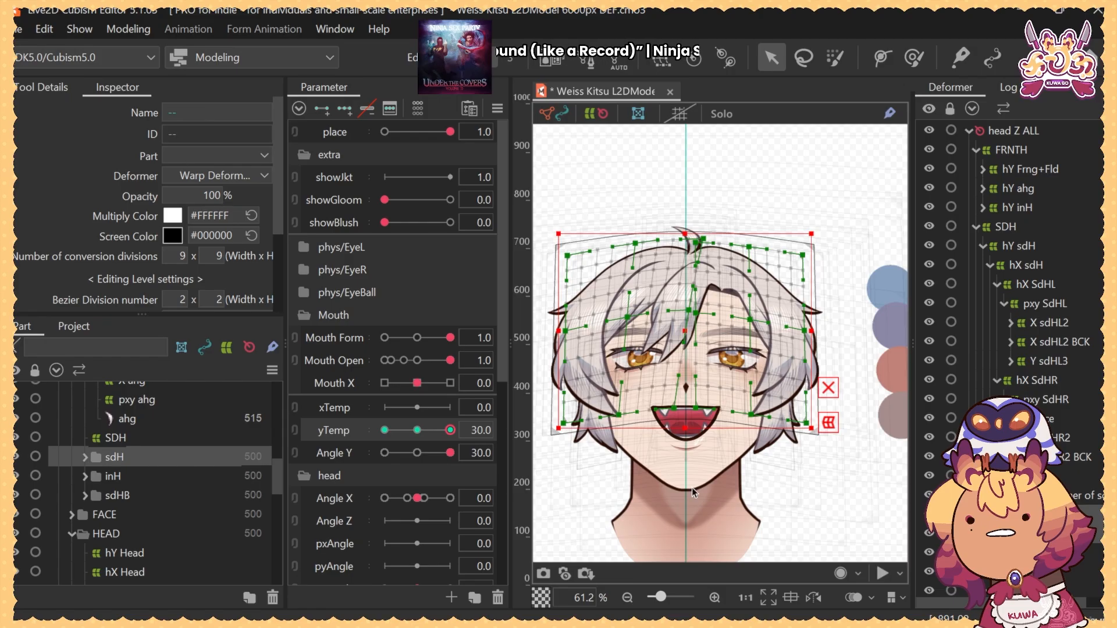
click(417, 430)
click(1041, 495)
key(Delete)
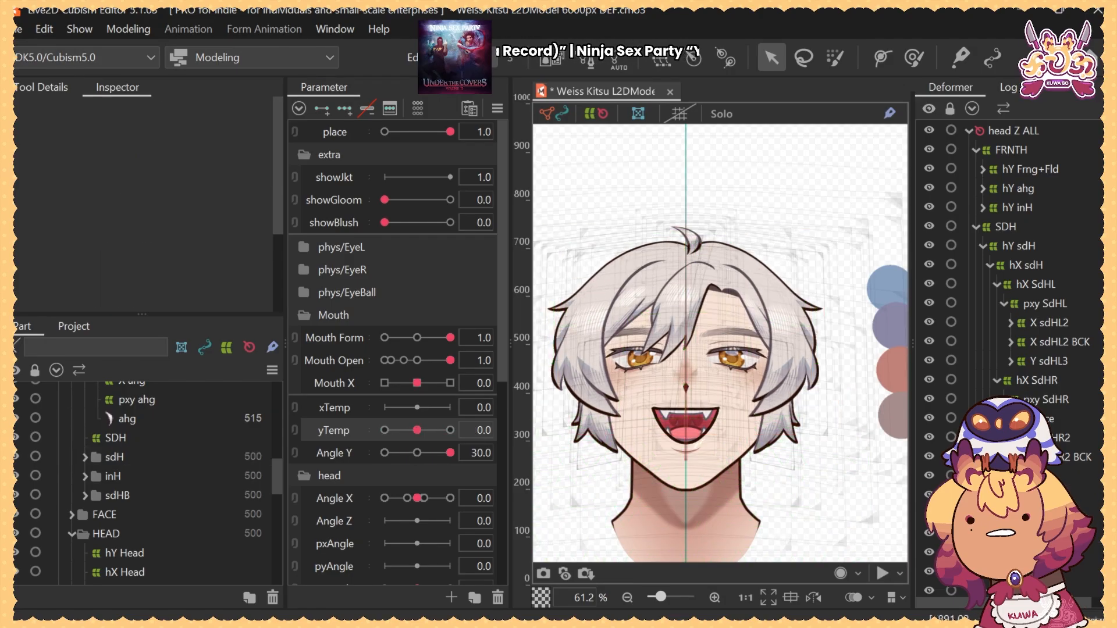
Select the hY sdHB warp and inspect the back side hair with yTemp and Angle Y at 30
click(1041, 495)
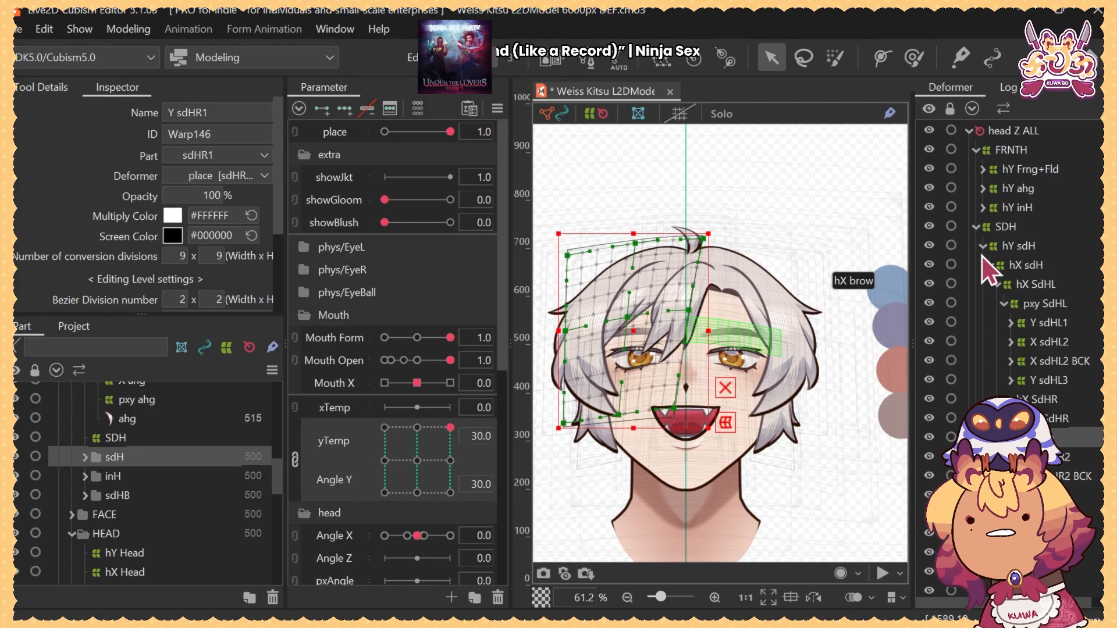
click(982, 246)
click(1028, 265)
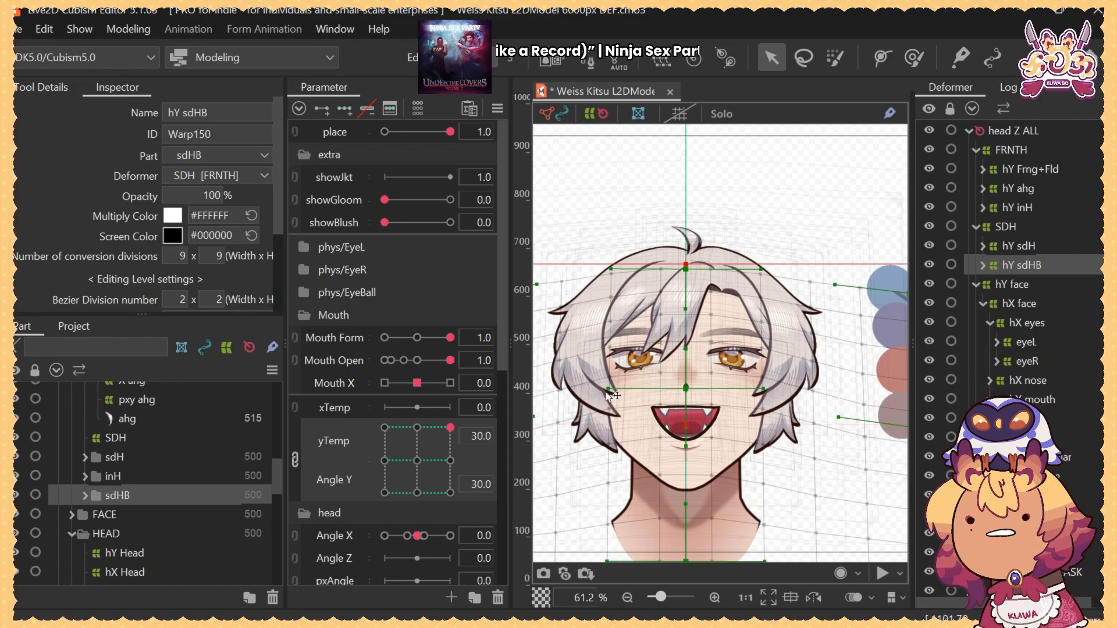
drag(698, 374, 824, 271)
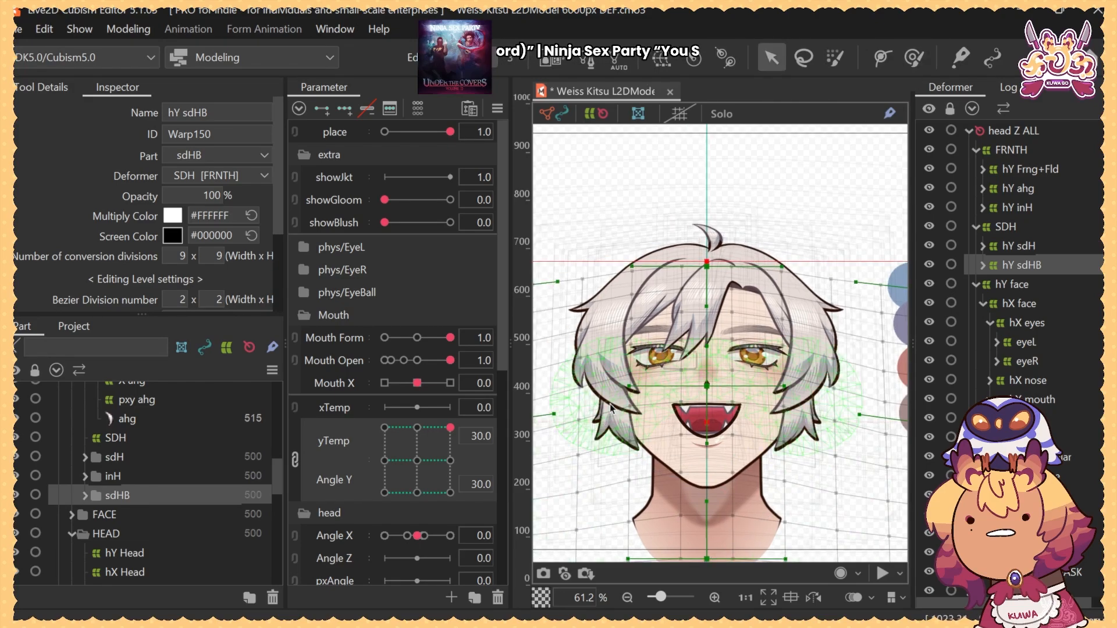
drag(621, 368, 791, 388)
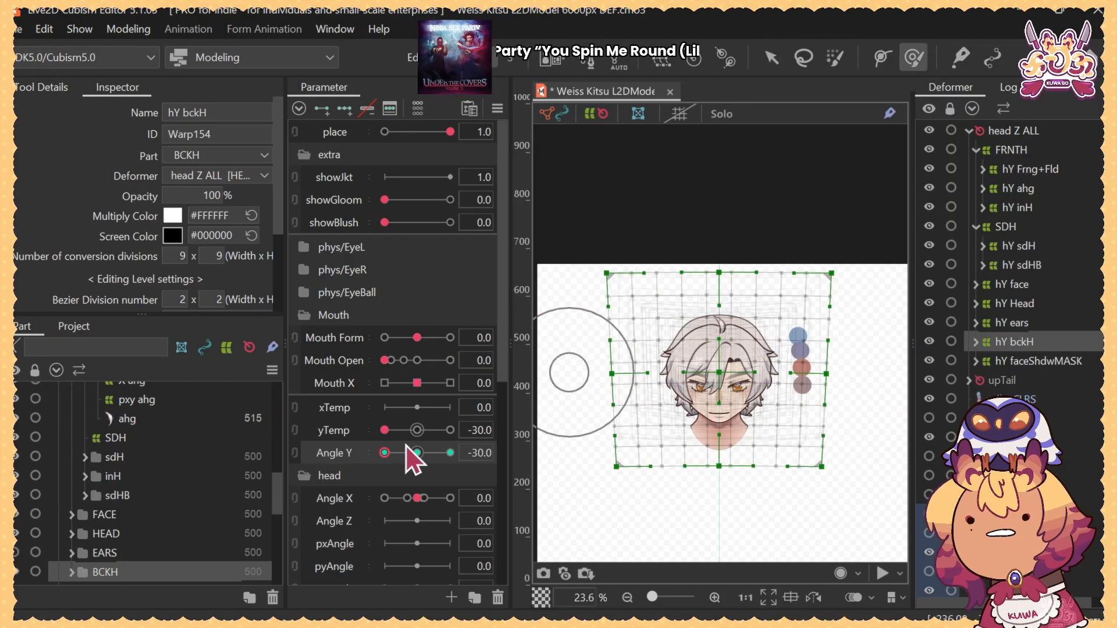
Raise the top-centre control point of the hY bckH warp slightly at Angle Y -30 and compare it with the neutral pose
drag(420, 456, 353, 471)
drag(418, 461, 356, 469)
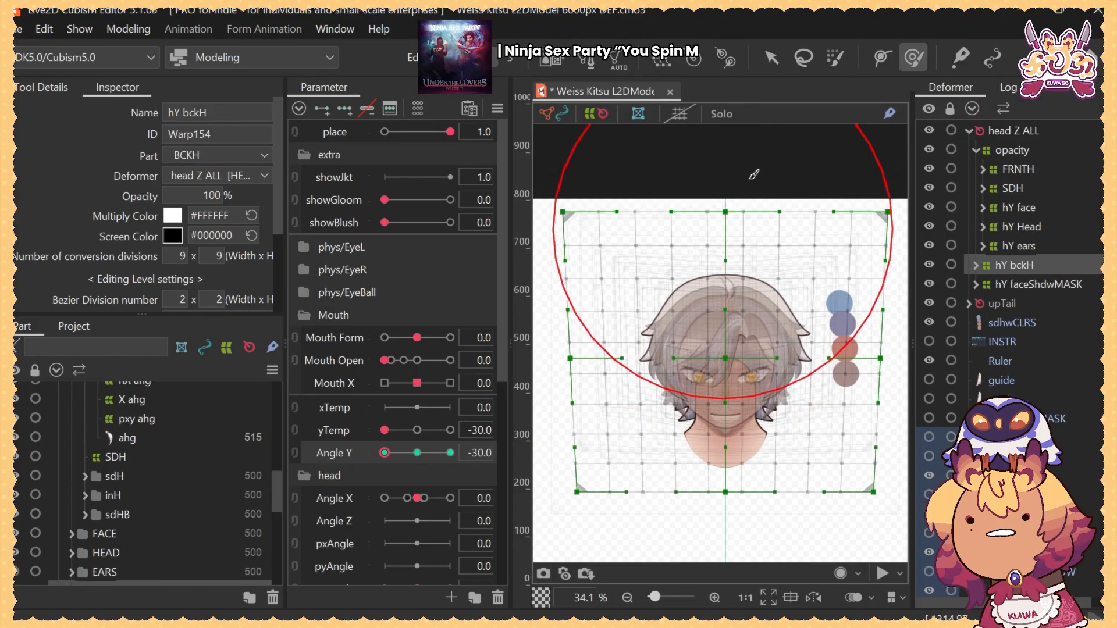
click(771, 59)
click(725, 212)
drag(725, 212, 728, 204)
drag(414, 453, 359, 460)
click(417, 452)
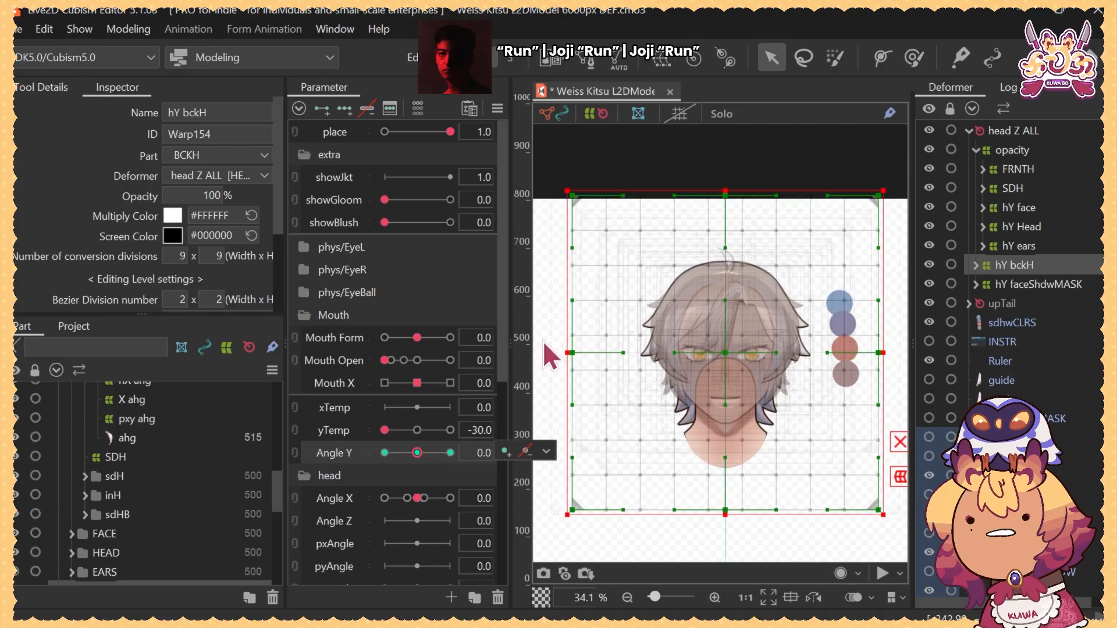
drag(715, 242, 872, 291)
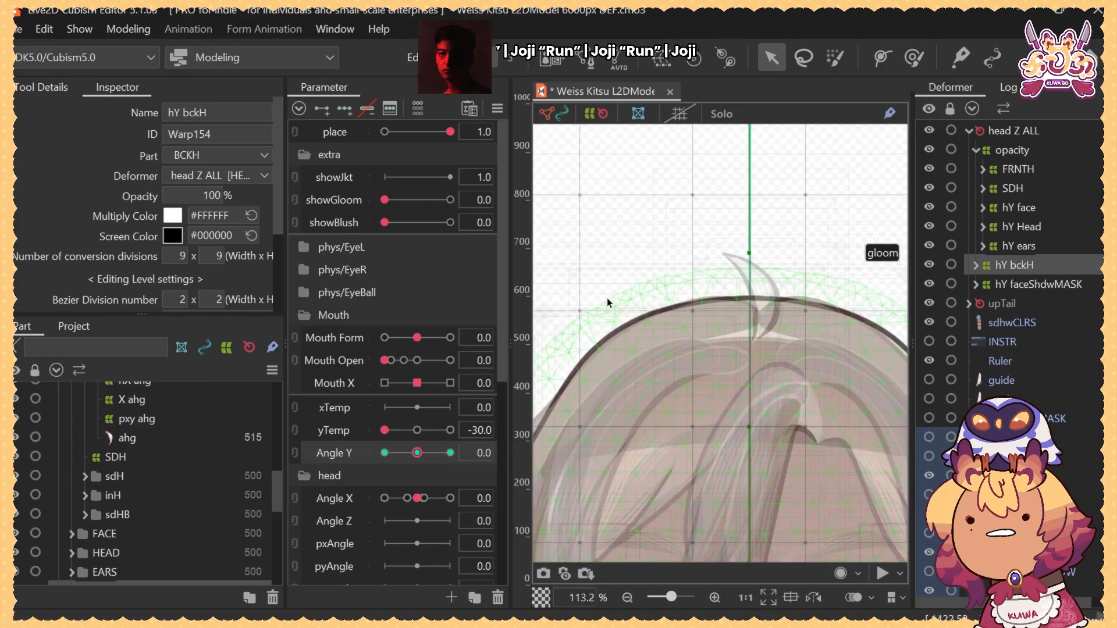
drag(414, 453, 373, 459)
drag(809, 289, 710, 296)
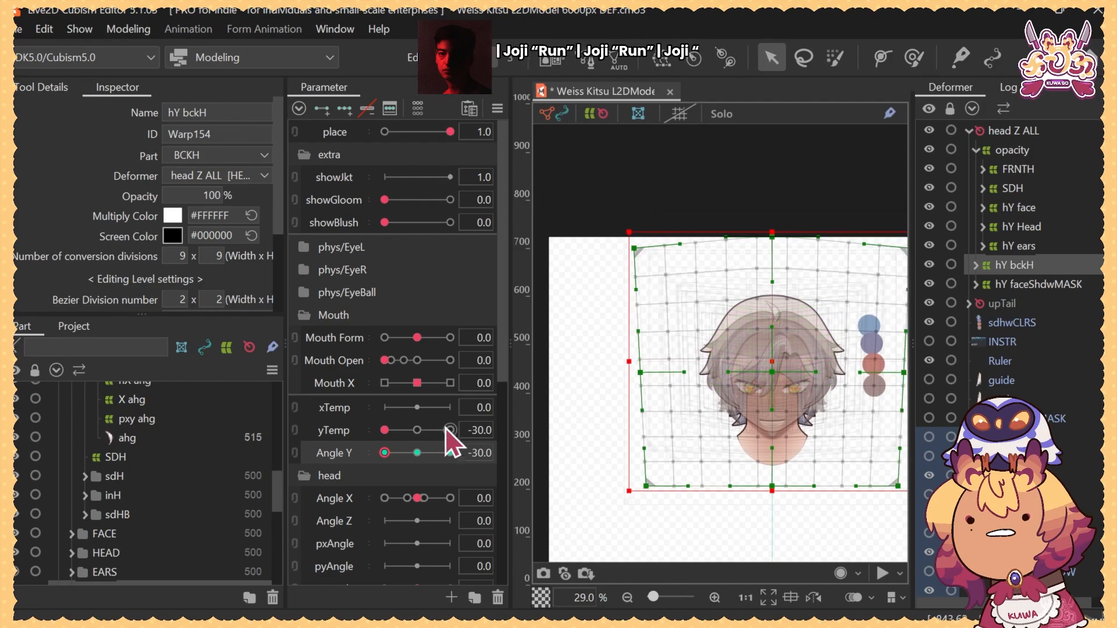
Widen the lower half of the hY bckH warp slightly at Angle Y -30 with the temporary deform tool
drag(416, 453, 415, 453)
drag(414, 453, 370, 453)
drag(865, 465, 870, 465)
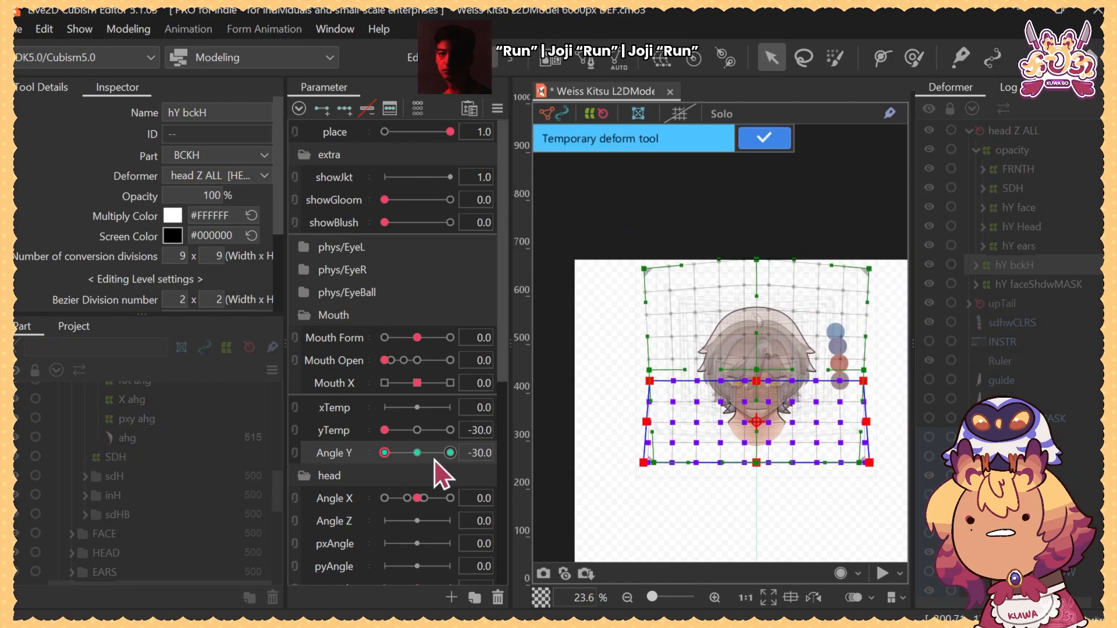
drag(426, 455, 472, 460)
click(779, 143)
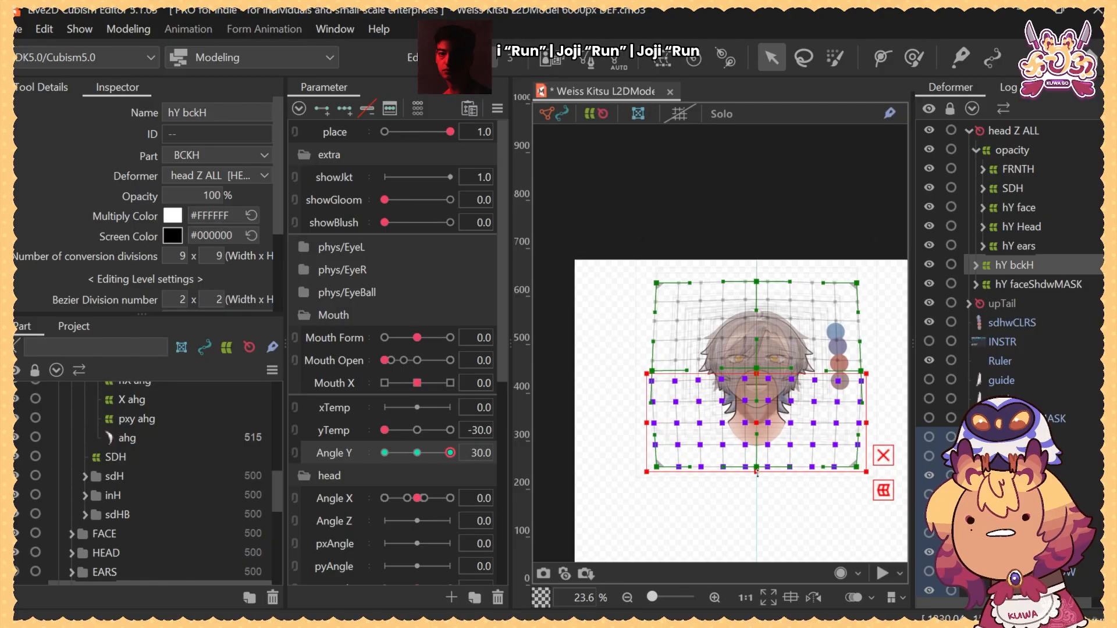
Stretch the lower half of the hY bckH warp slightly downward at Angle Y 30, checking it against neutral
drag(756, 472, 757, 476)
drag(417, 451, 458, 455)
scroll(788, 446, up, 2)
drag(757, 476, 757, 478)
drag(417, 453, 462, 454)
click(417, 452)
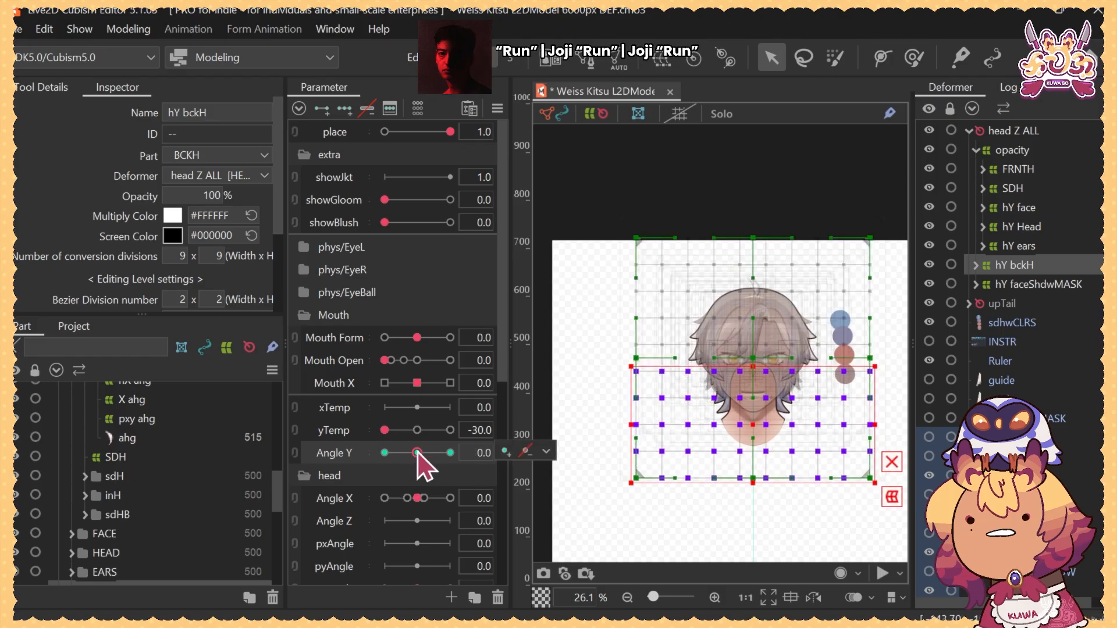
drag(418, 454, 759, 480)
Raise the lower edge of the hY bckH warp slightly at Angle Y -30 and return Angle Y to 0
mouse_move(424, 450)
mouse_down()
mouse_move(437, 457)
mouse_move(380, 464)
mouse_up()
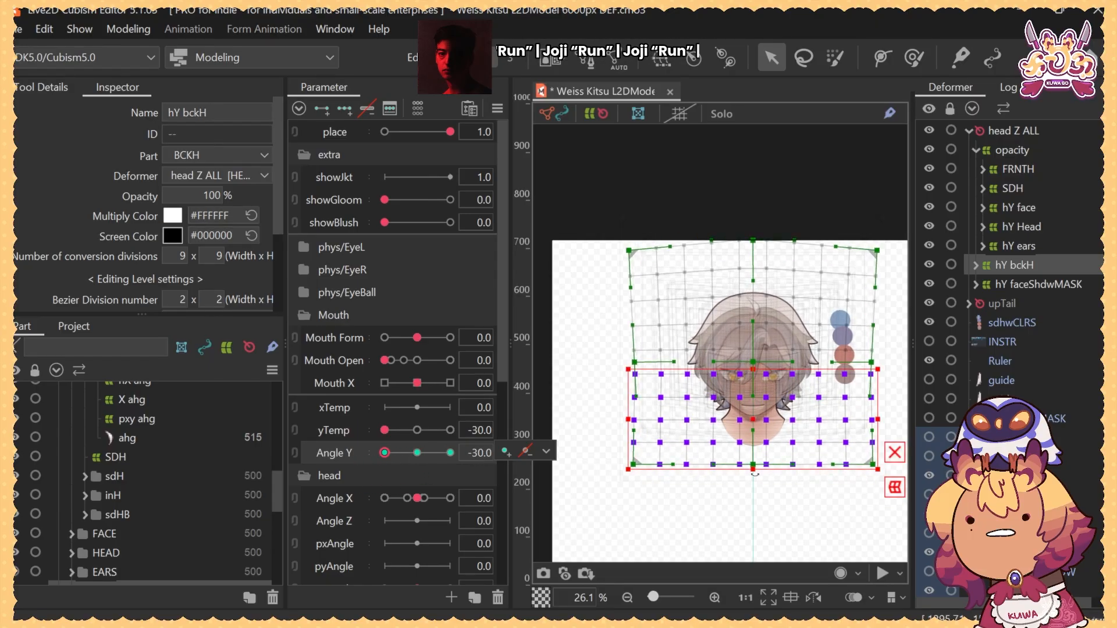
drag(753, 469, 756, 468)
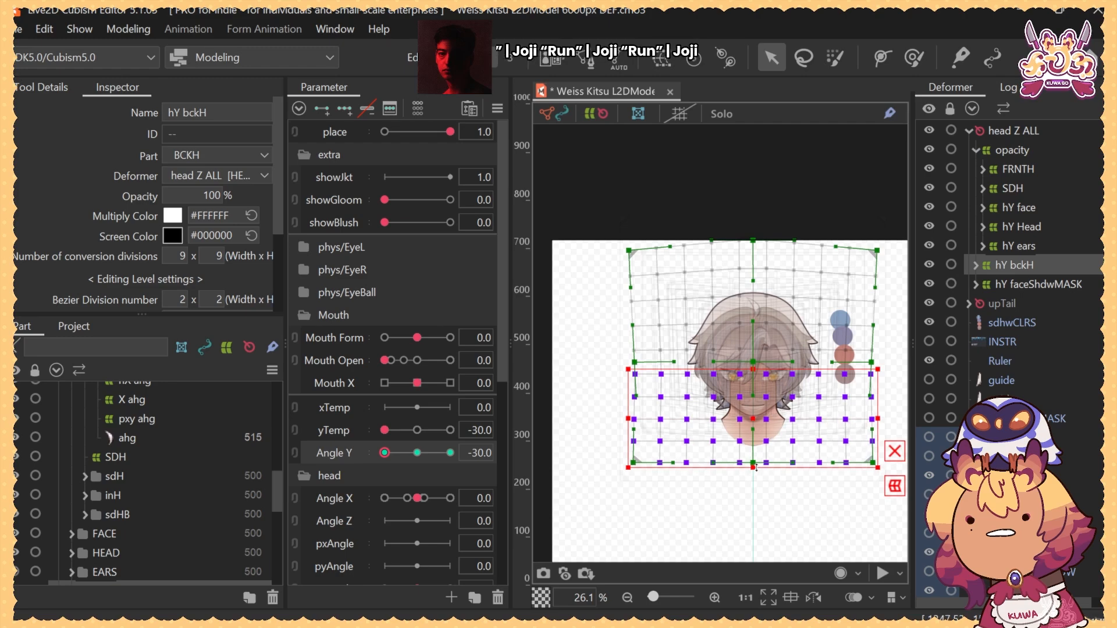
click(418, 452)
Restore the opacity warp to 100% and make the ears part visible
click(1012, 150)
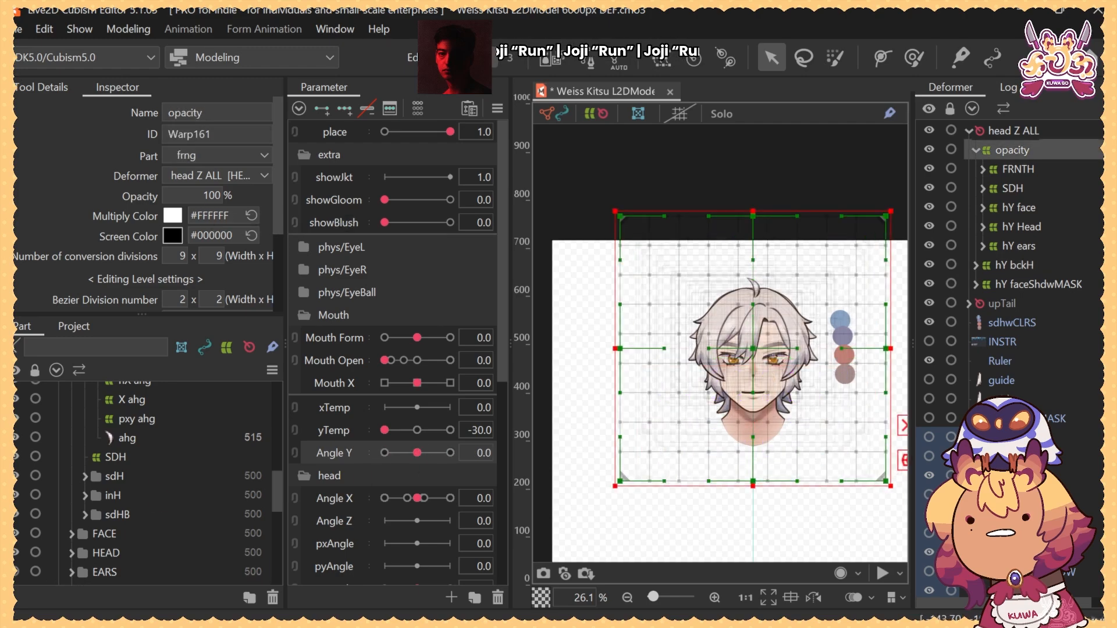
click(16, 574)
click(737, 166)
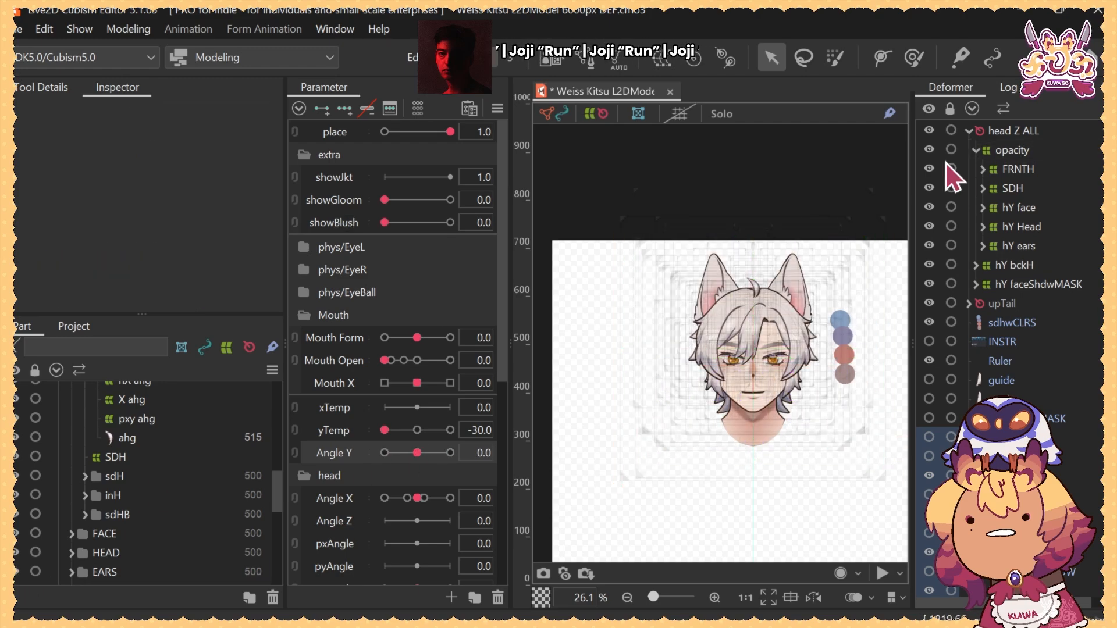
click(1008, 151)
Open the physics settings and preview the ears while turning the head with Angle X to both extremes
click(128, 29)
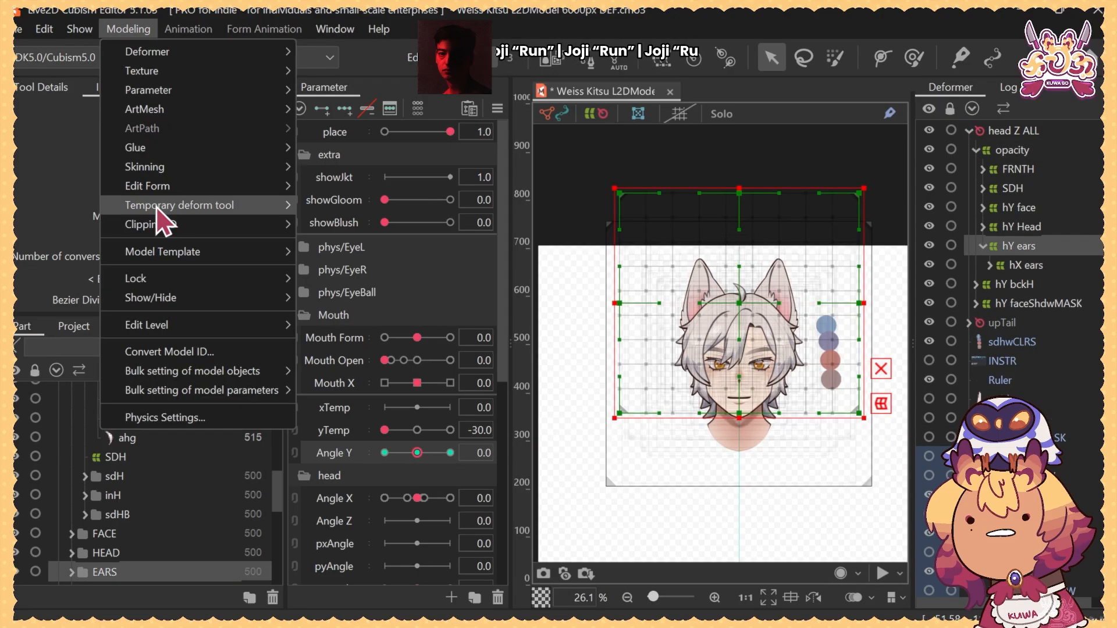
click(160, 414)
scroll(922, 86, up, 5)
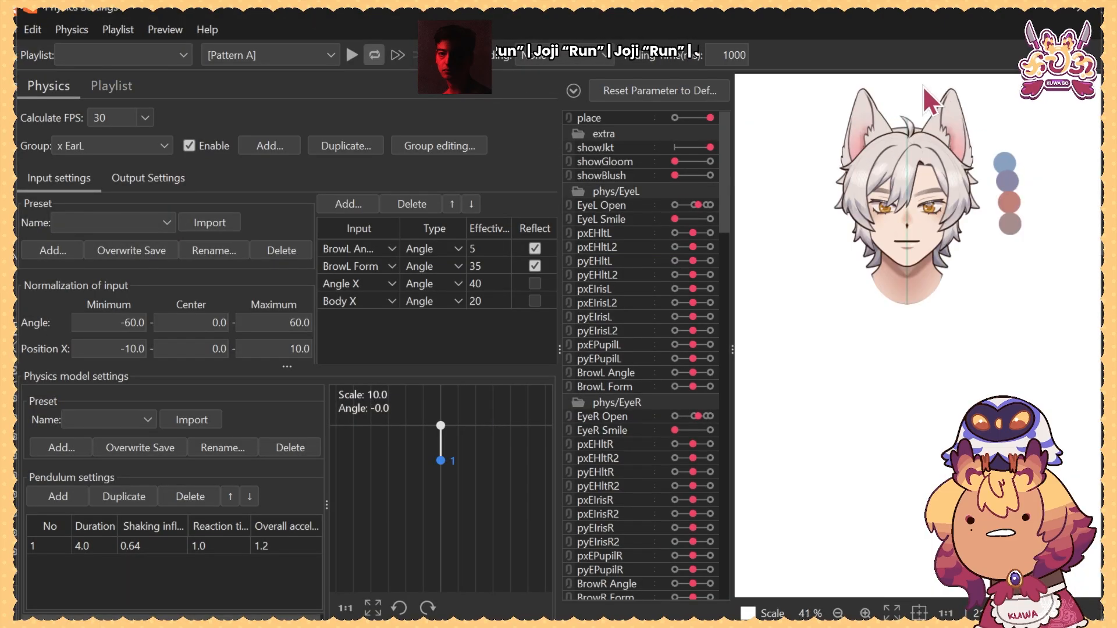
scroll(640, 378, down, 8)
click(569, 433)
scroll(645, 458, down, 2)
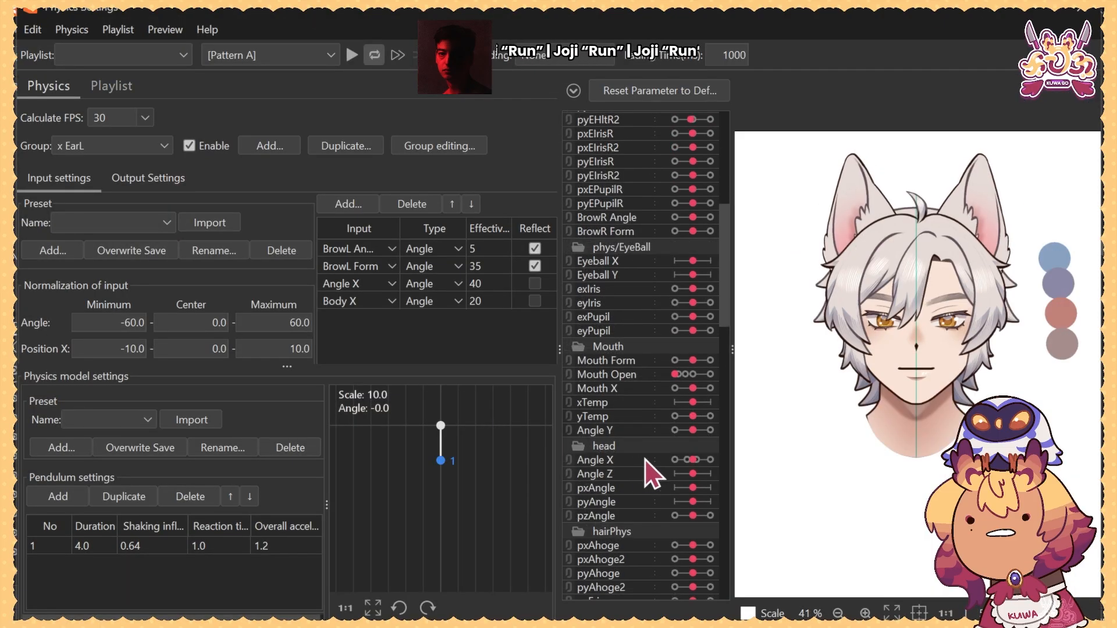
drag(692, 459, 641, 464)
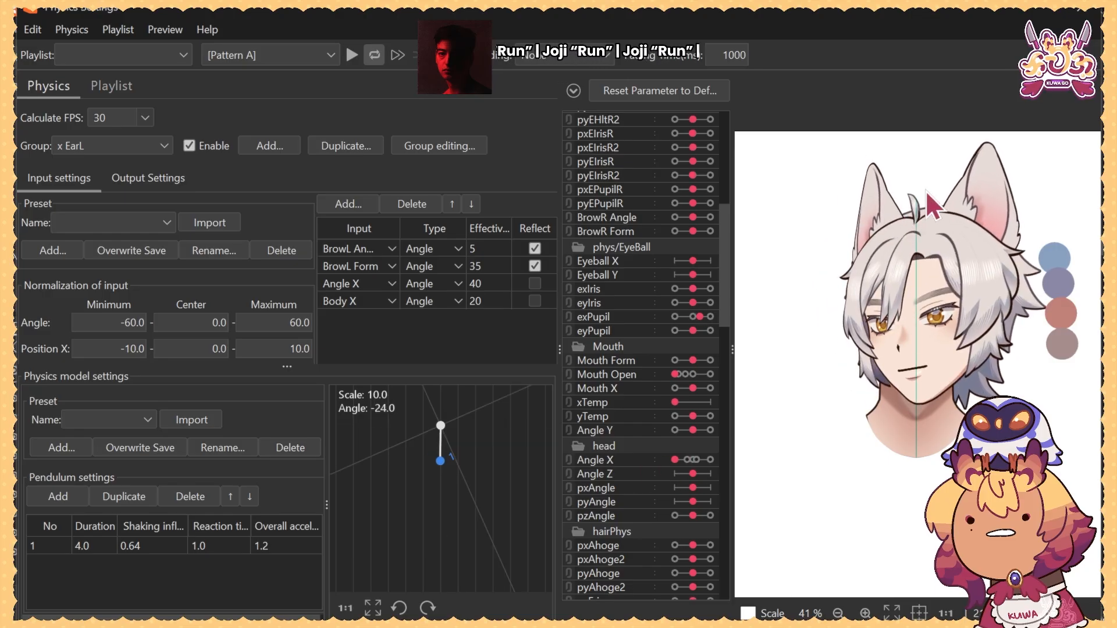
drag(671, 467, 710, 462)
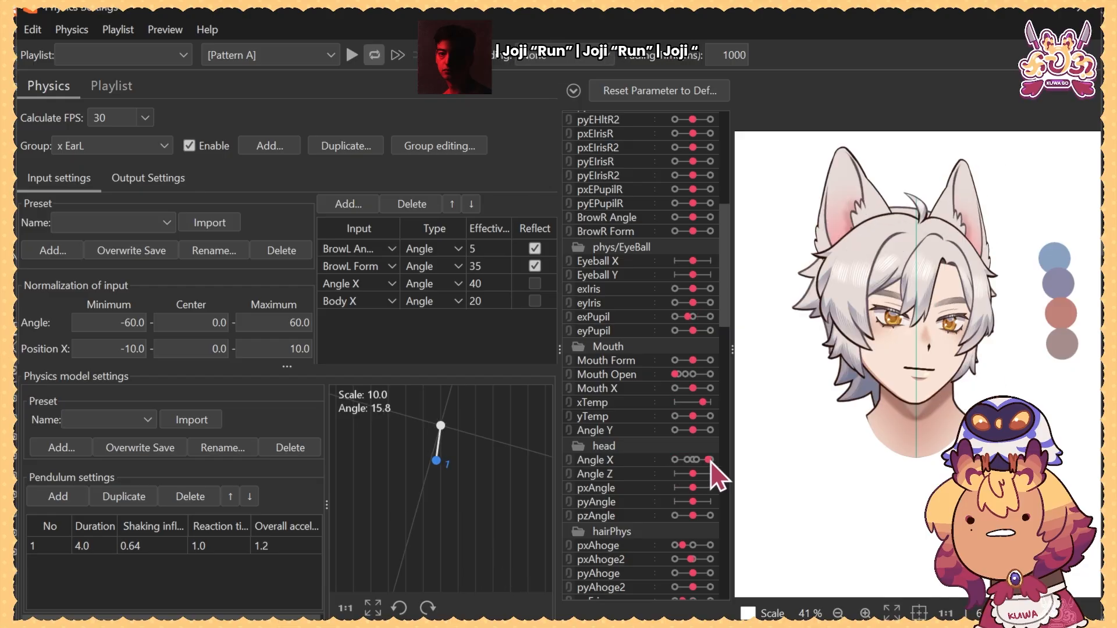
scroll(695, 407, down, 15)
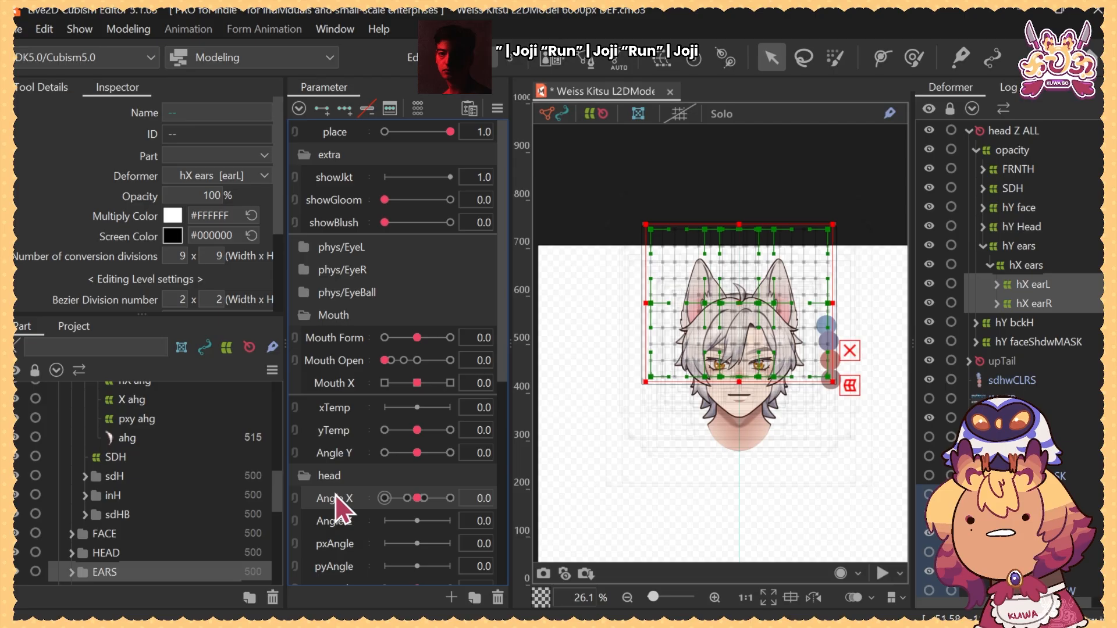
Move the Angle X parameter directly below xTemp and add three xTemp keyforms to the hX earL and hX earR warps
drag(342, 499, 334, 419)
click(344, 109)
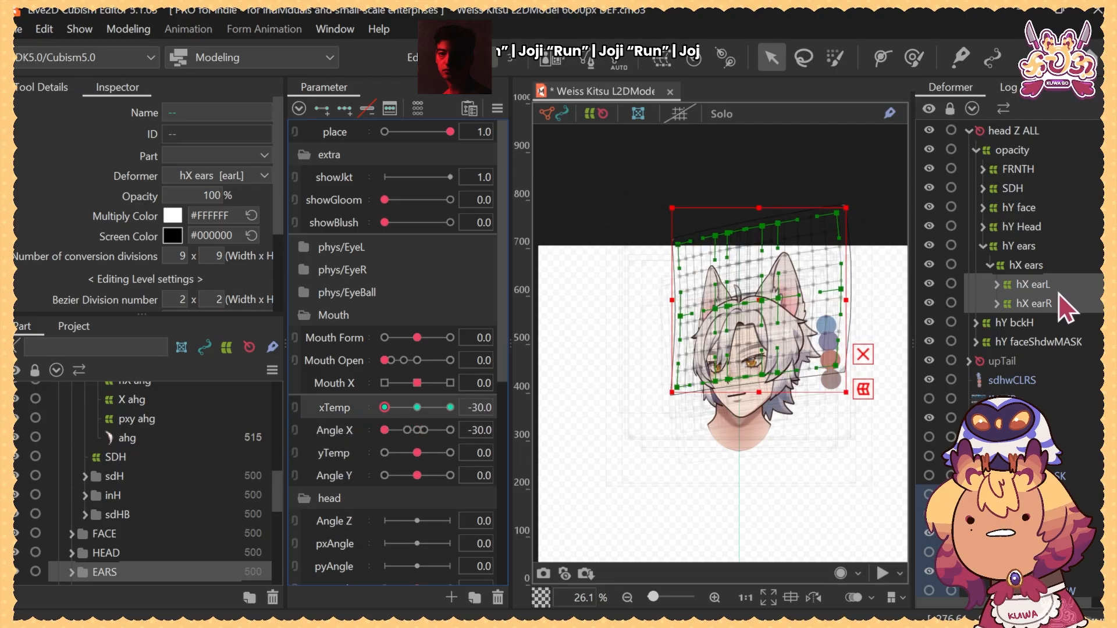
click(1056, 288)
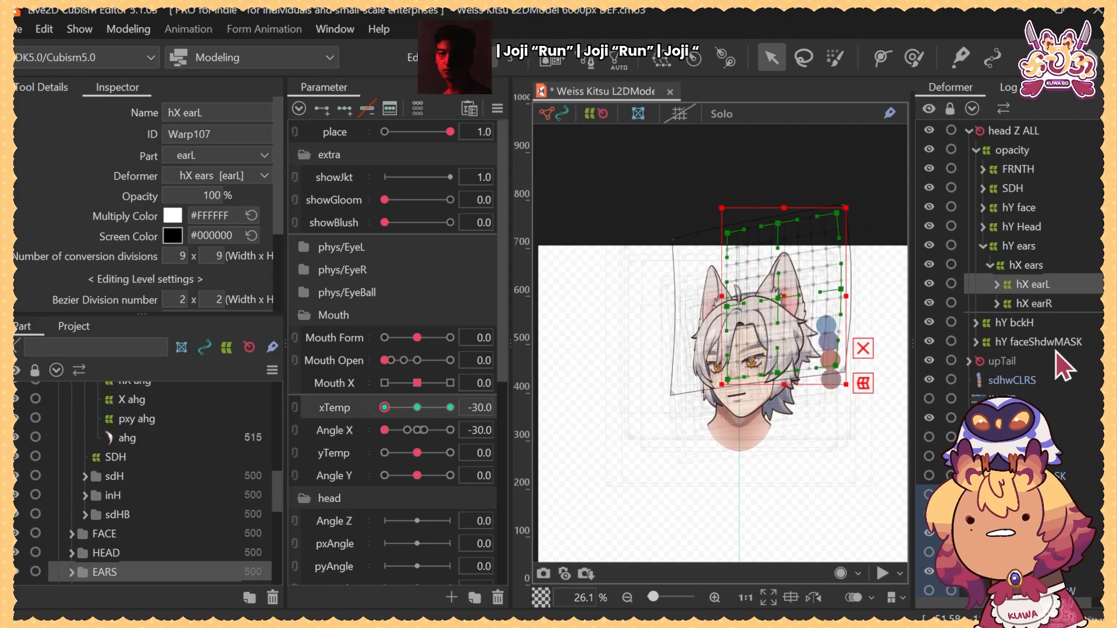
Link xTemp with Angle X and examine the hX earR warp with both at -30
click(1045, 307)
key(b)
scroll(794, 293, up, 4)
drag(414, 410, 347, 417)
click(295, 409)
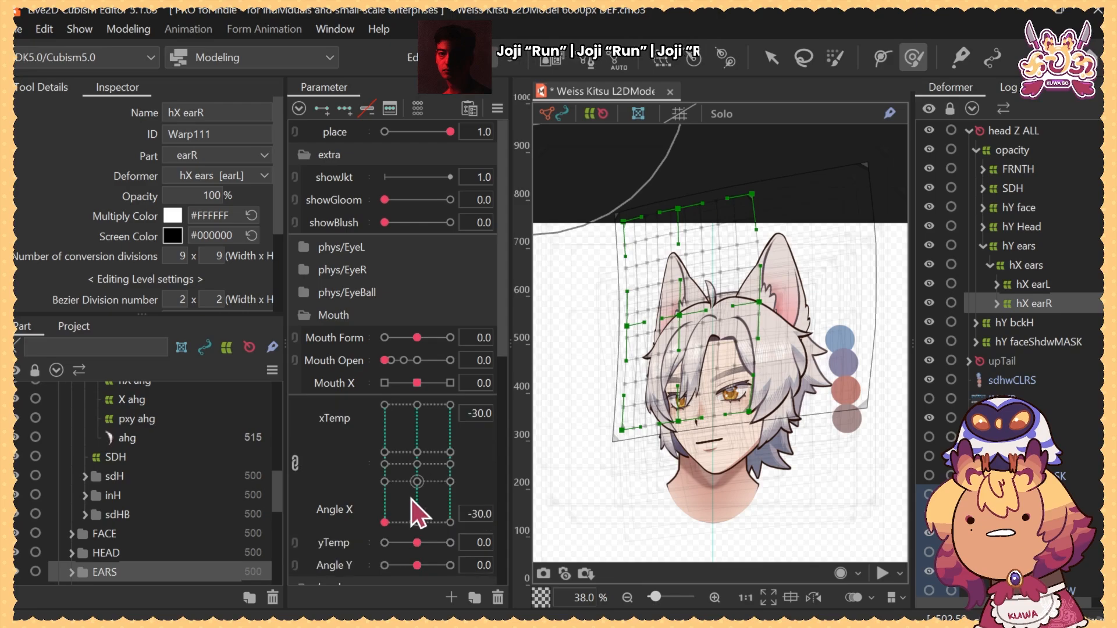
drag(417, 470, 382, 513)
drag(382, 513, 380, 521)
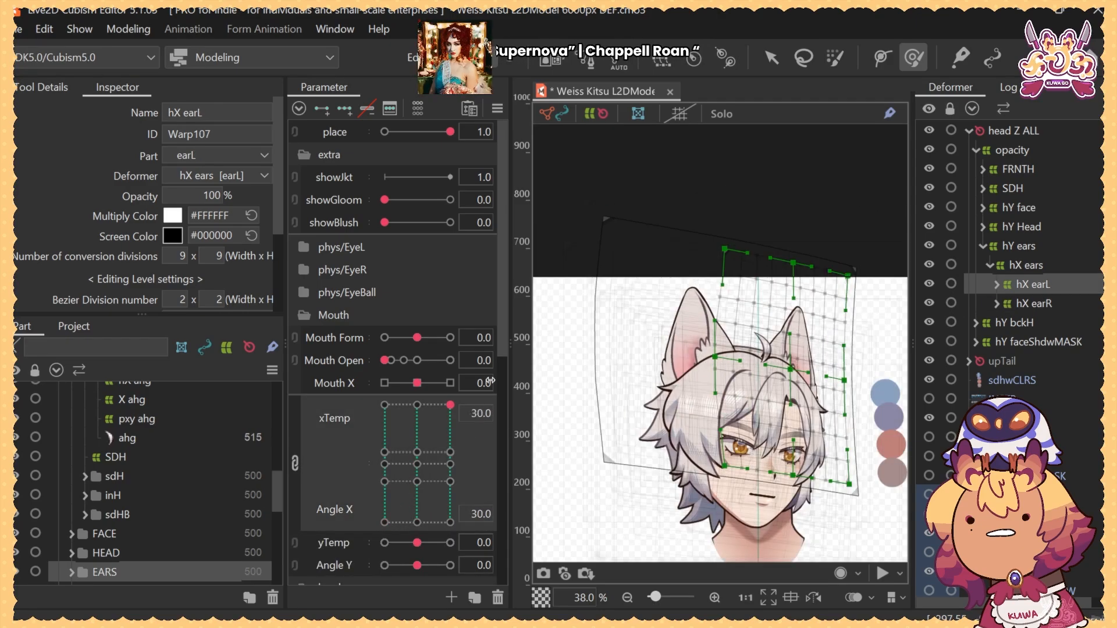
Compare the hX earL warp at neutral and with xTemp and Angle X at 30
drag(486, 377, 517, 346)
click(417, 465)
click(417, 466)
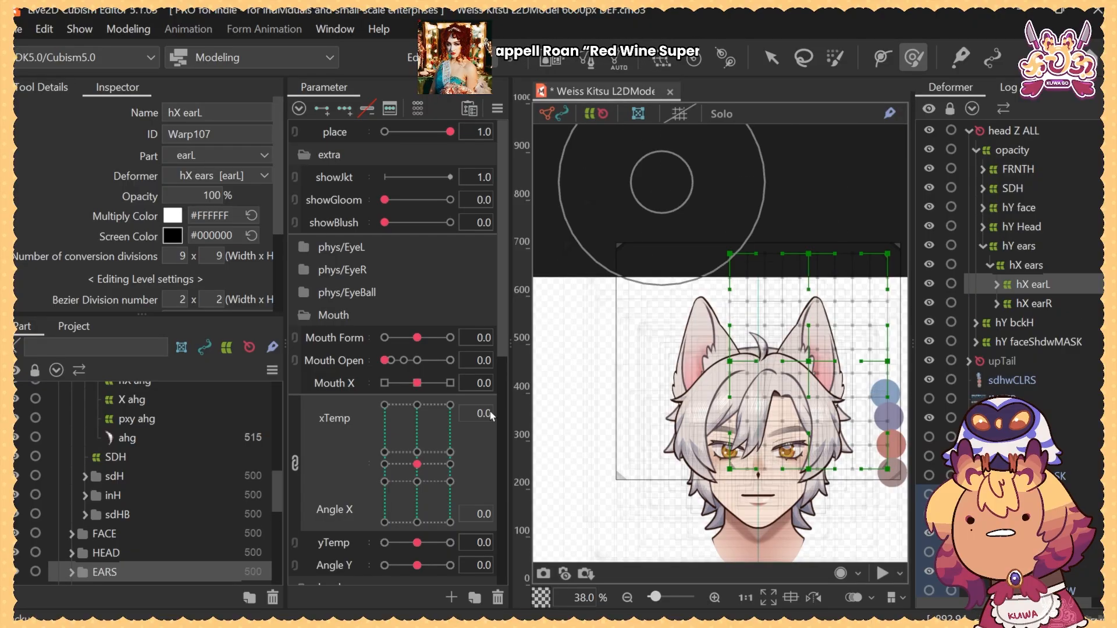
drag(415, 478, 514, 362)
click(415, 465)
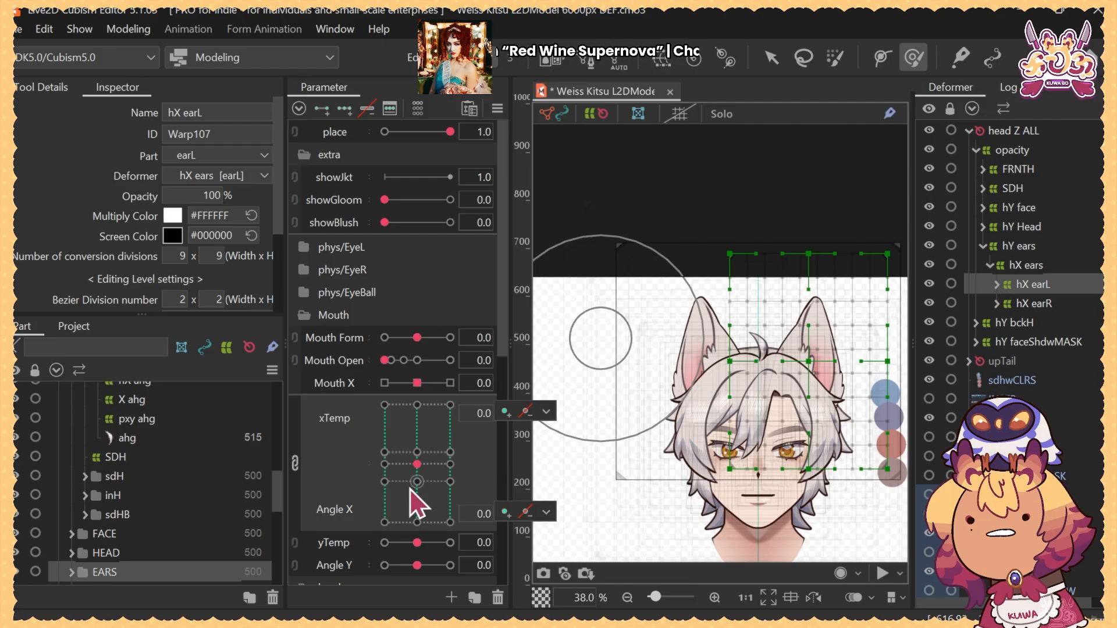
drag(410, 490, 515, 395)
drag(418, 469, 469, 393)
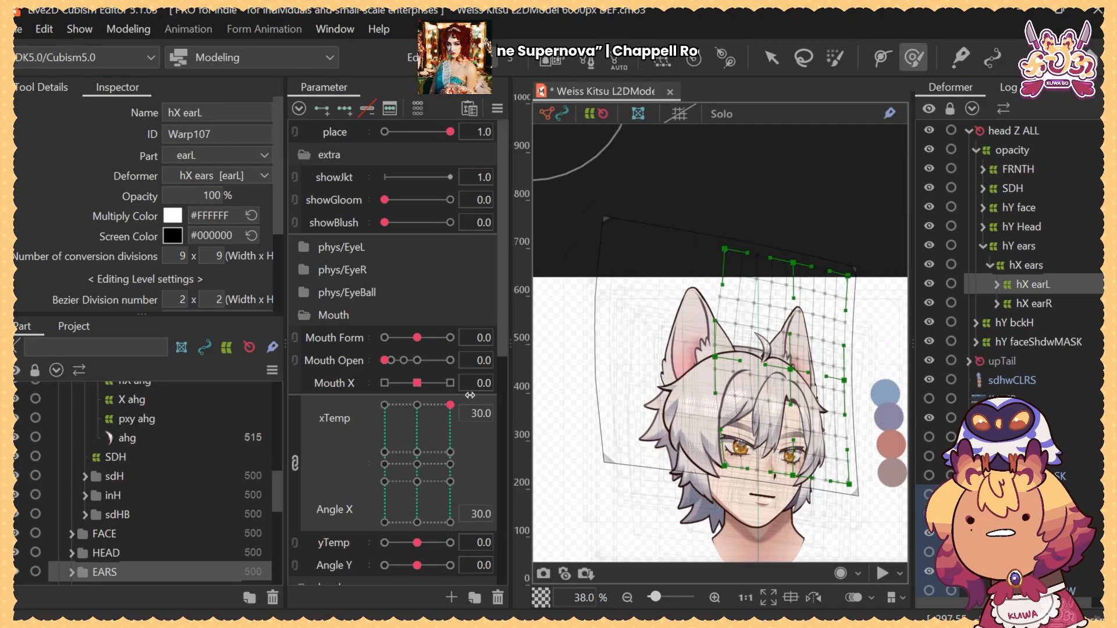
Unlink xTemp from Angle X at their neutral values and save the model
click(424, 466)
click(295, 464)
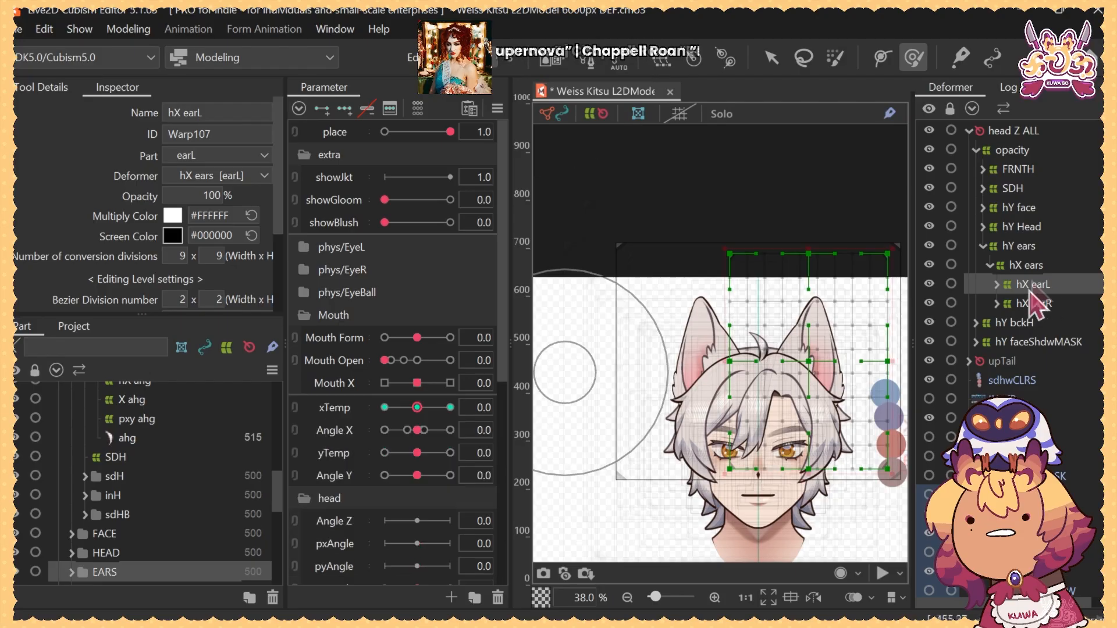
key(ctrl+s)
Reflect the xTemp keyforms of the hX earR warp and check the ear at both Angle X extremes
click(546, 406)
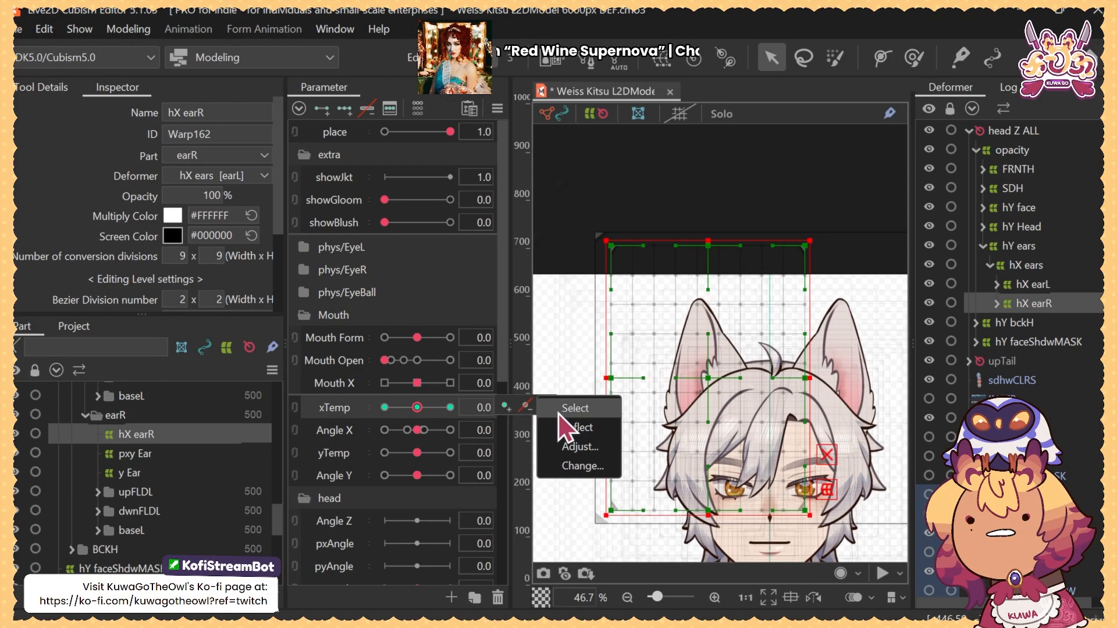
click(561, 431)
drag(422, 434, 335, 411)
drag(431, 427, 448, 419)
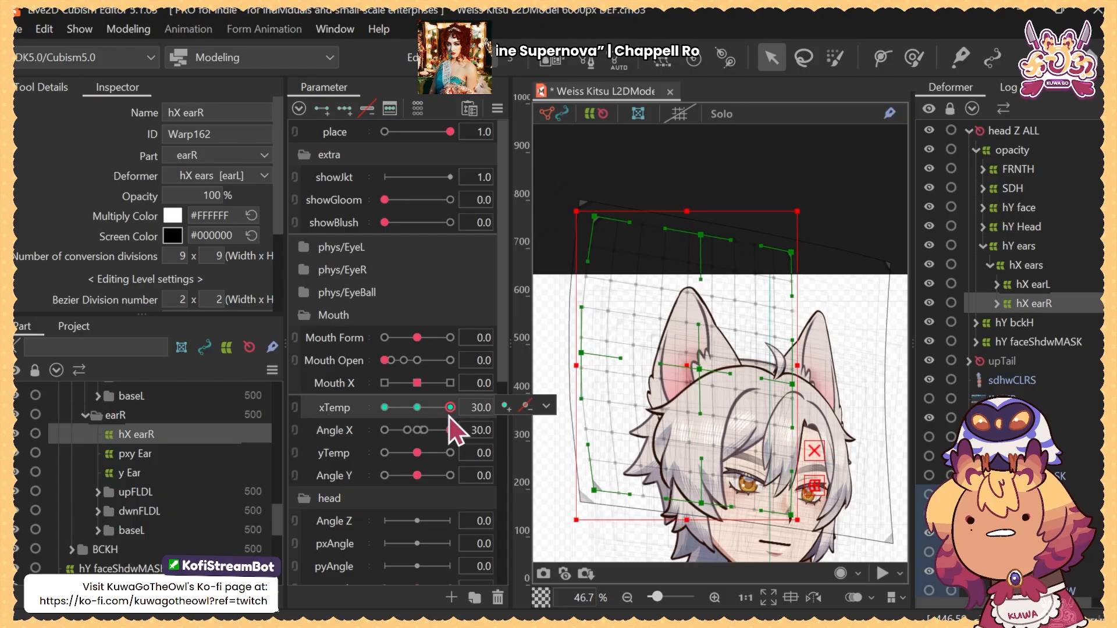
Reopen the physics settings and preview the ears' horizontal movement with Angle X at 30
click(144, 32)
click(175, 198)
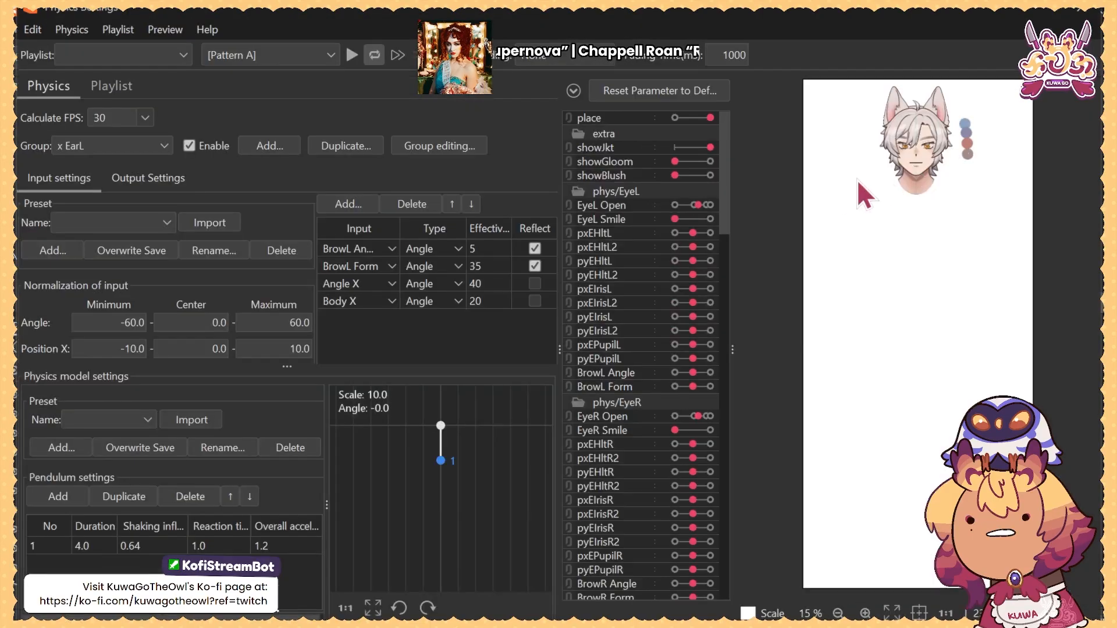
scroll(905, 113, up, 4)
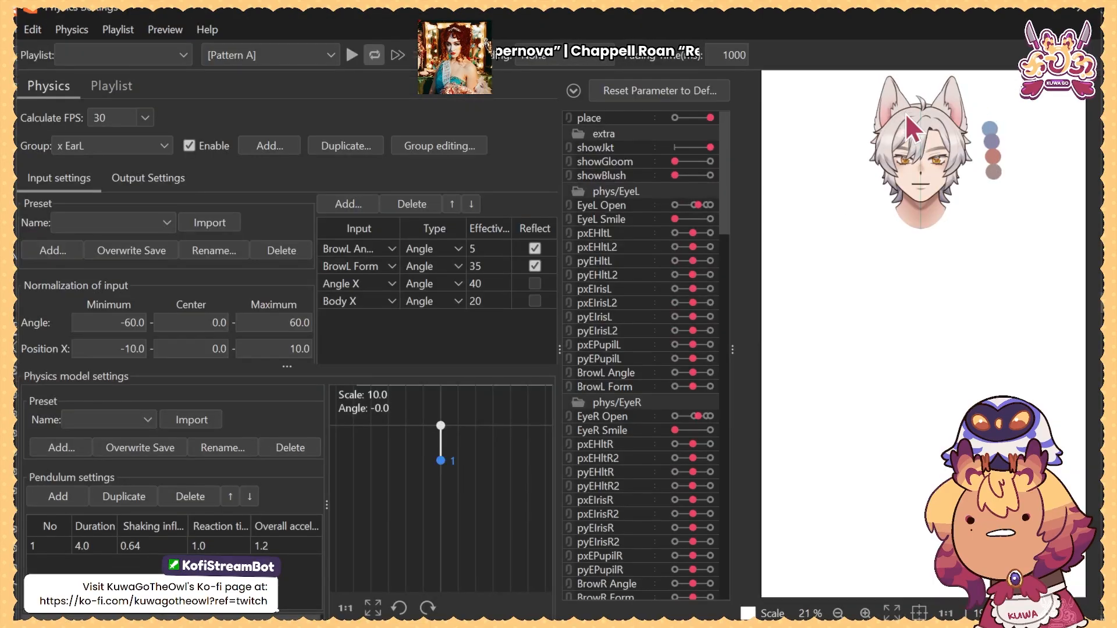
drag(847, 101, 836, 104)
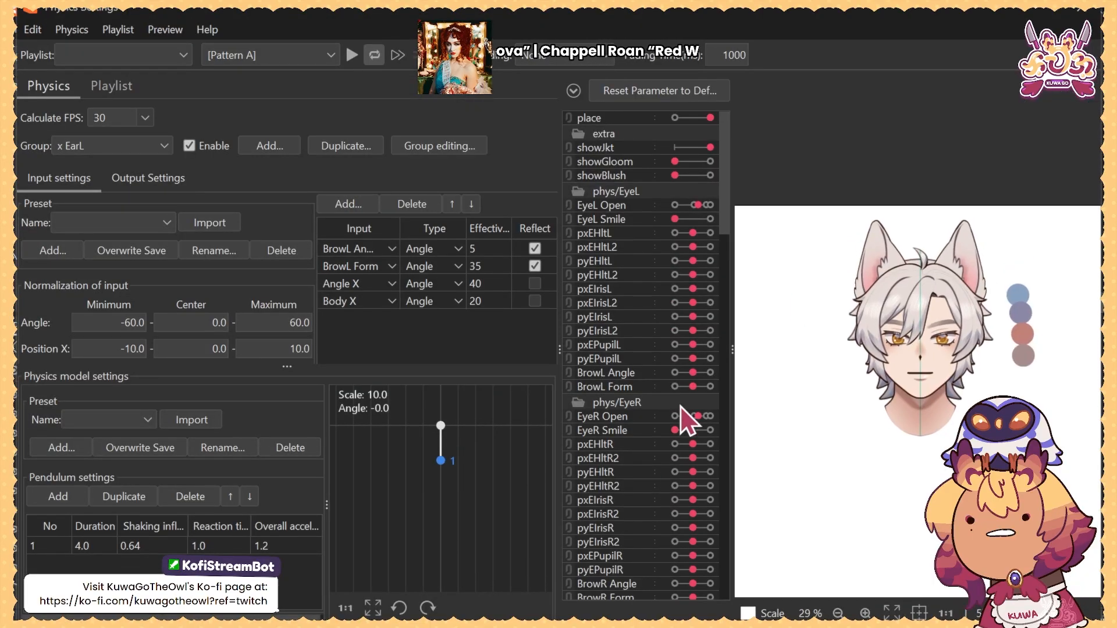
scroll(680, 416, down, 10)
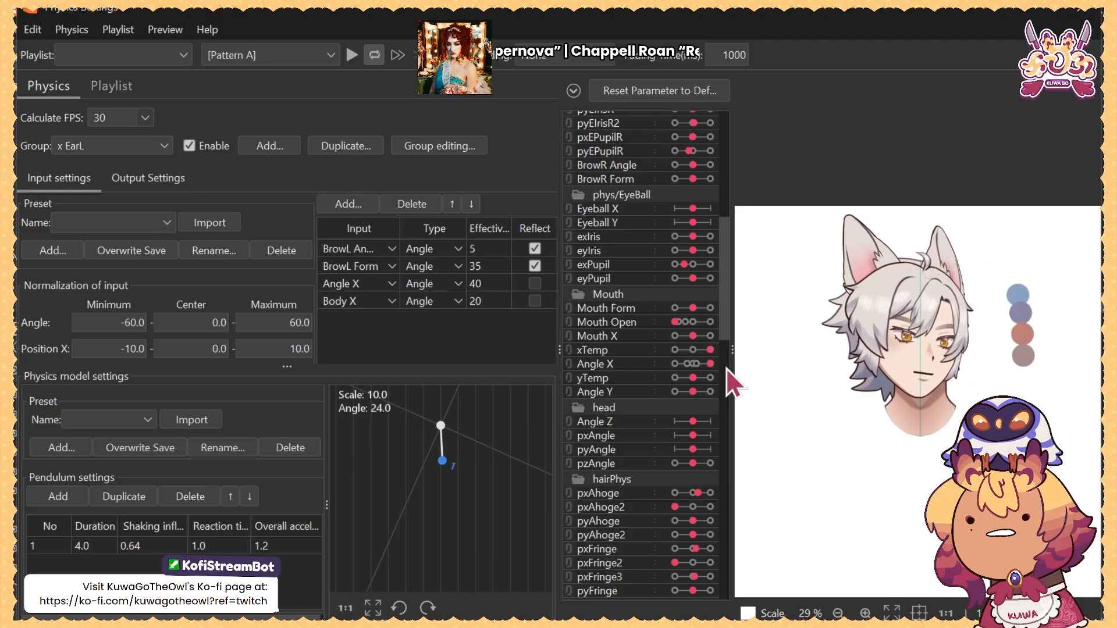
Return the preview's Angle X to neutral, close the physics settings and reset xTemp to 0
click(693, 365)
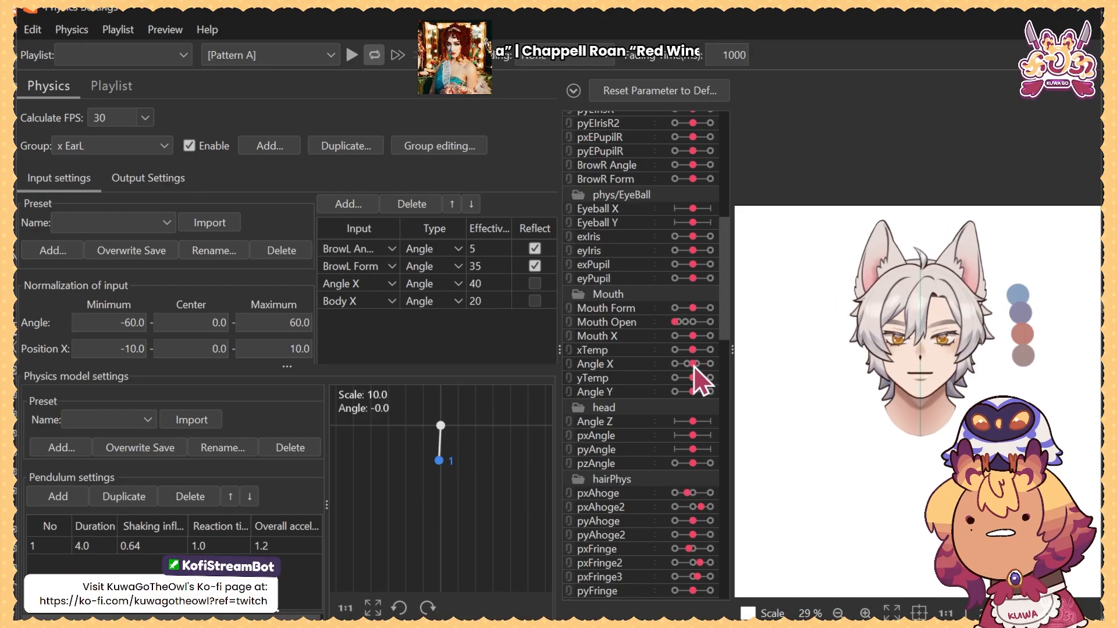
click(1077, 13)
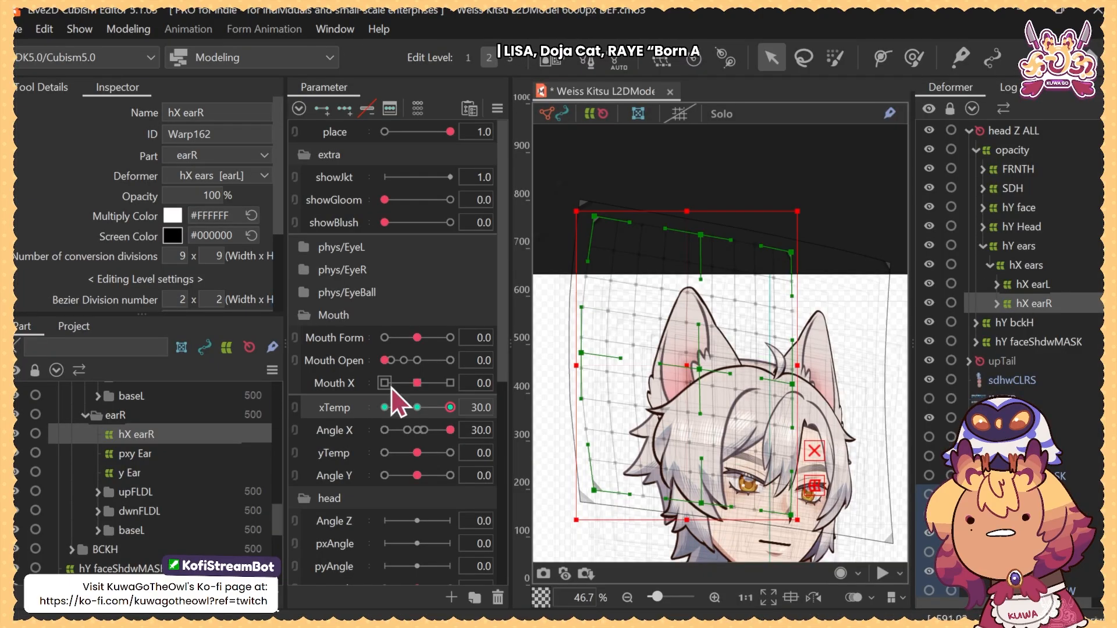
drag(450, 409, 417, 409)
Brush the centre of the hY ears warp slightly down at Angle Y -30 and up at Angle Y 30, checking the range back to 0
drag(417, 475, 454, 479)
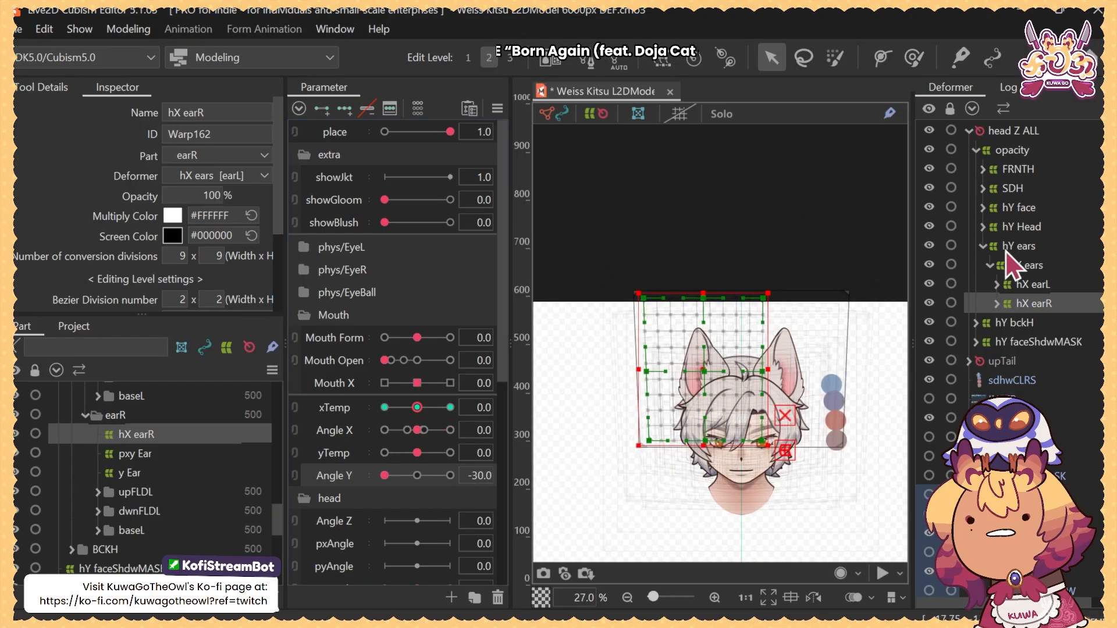
click(1006, 248)
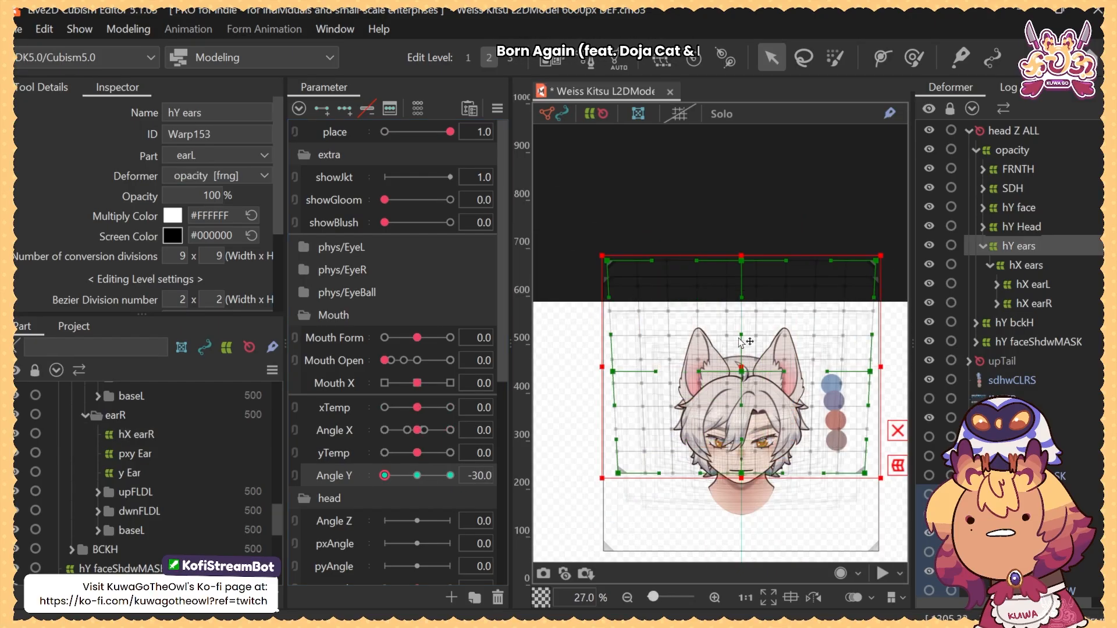
click(913, 58)
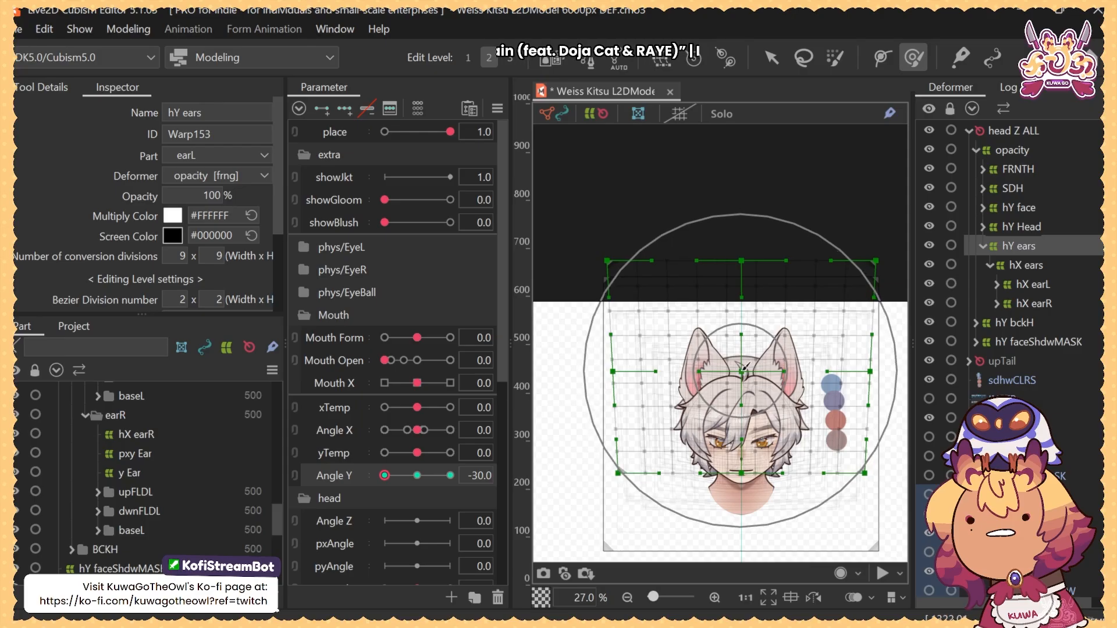
drag(740, 371, 741, 375)
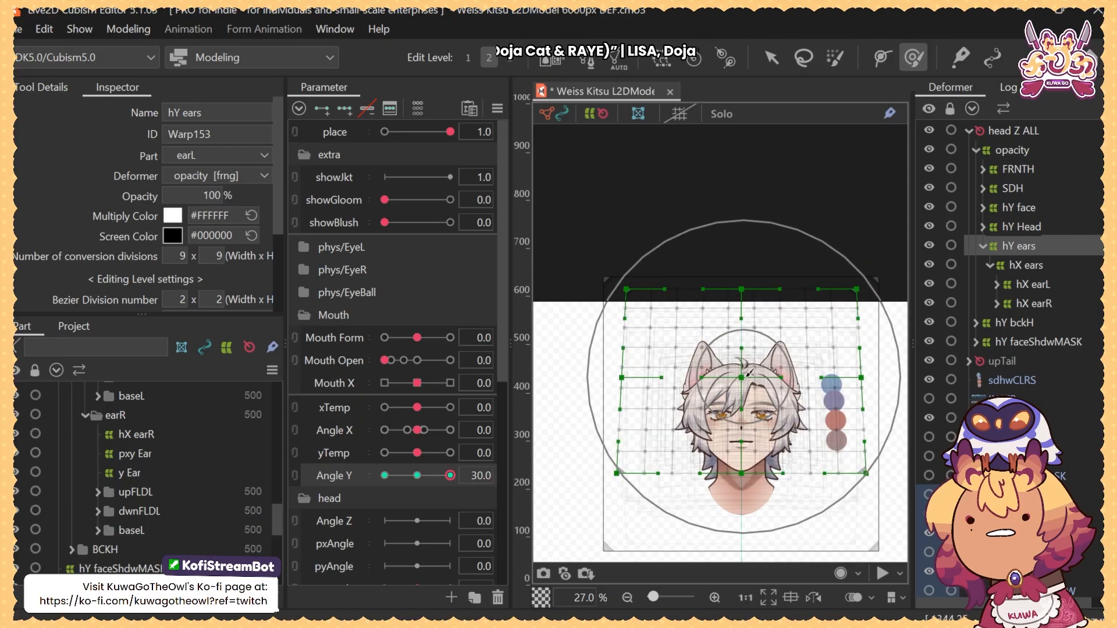
drag(743, 378, 742, 377)
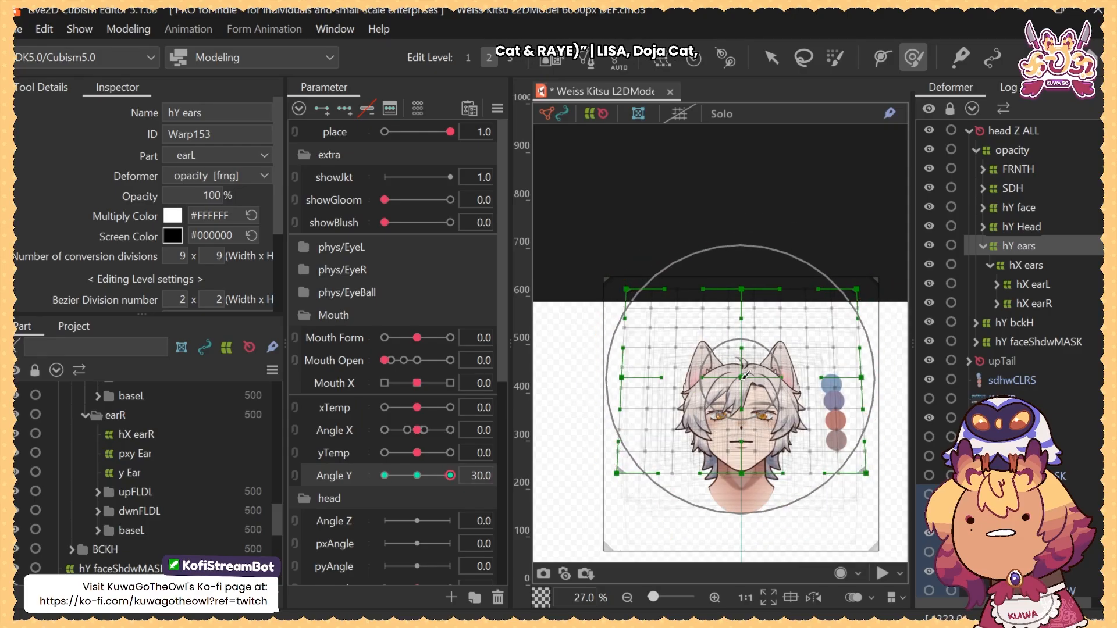
scroll(742, 377, up, 4)
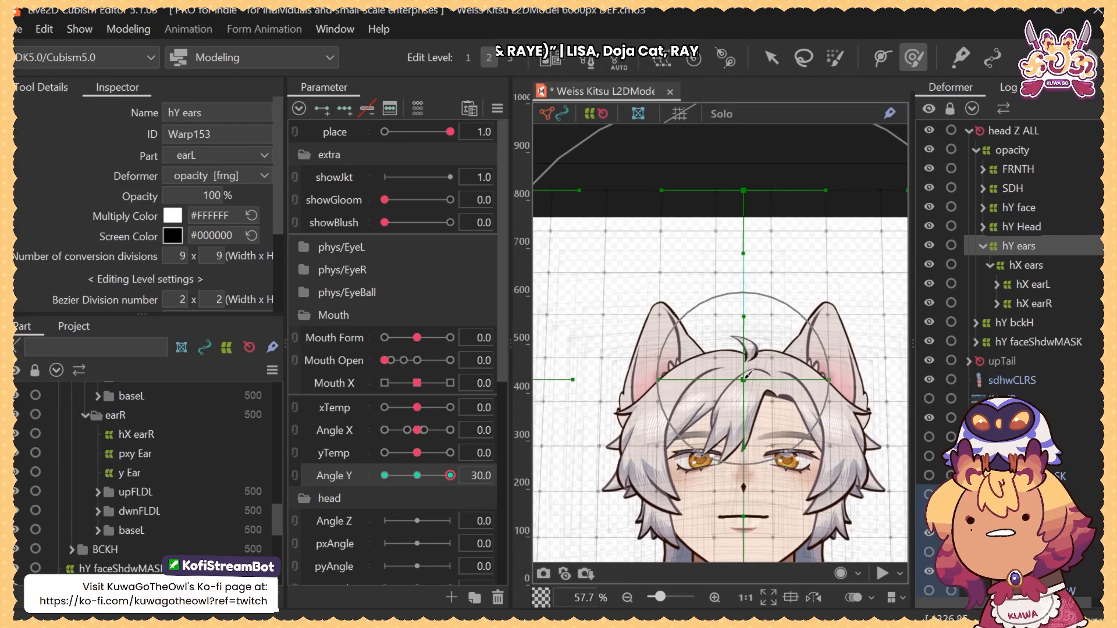
drag(744, 377, 749, 368)
scroll(768, 349, down, 3)
drag(449, 475, 329, 471)
click(416, 474)
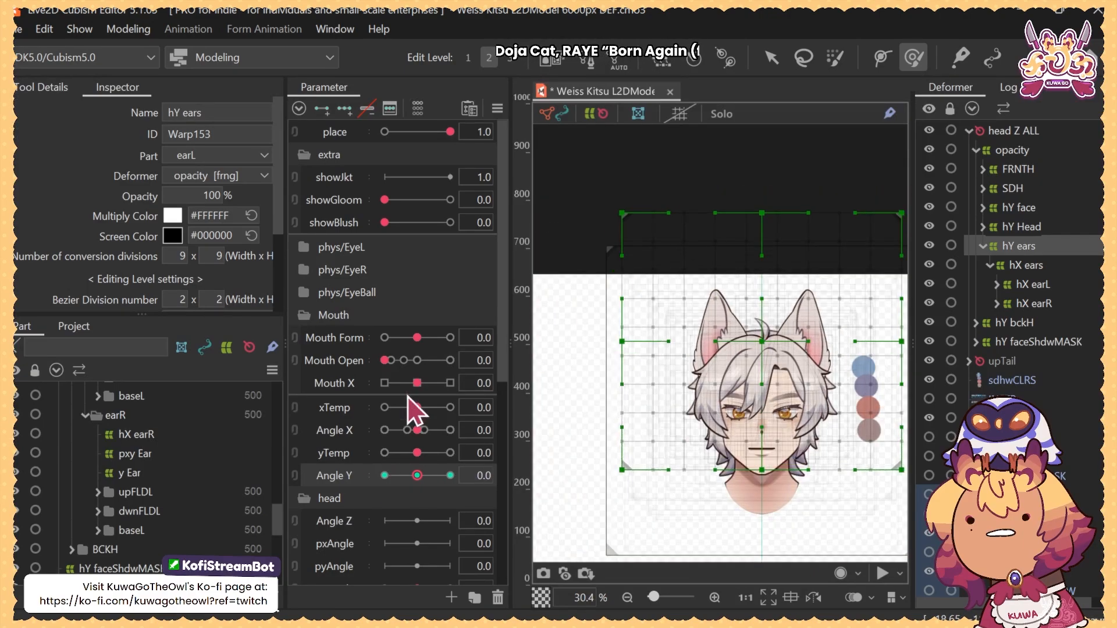
Examine the ears at Angle Y 30 with both xEarL and xEarR set to -30
scroll(410, 407, down, 4)
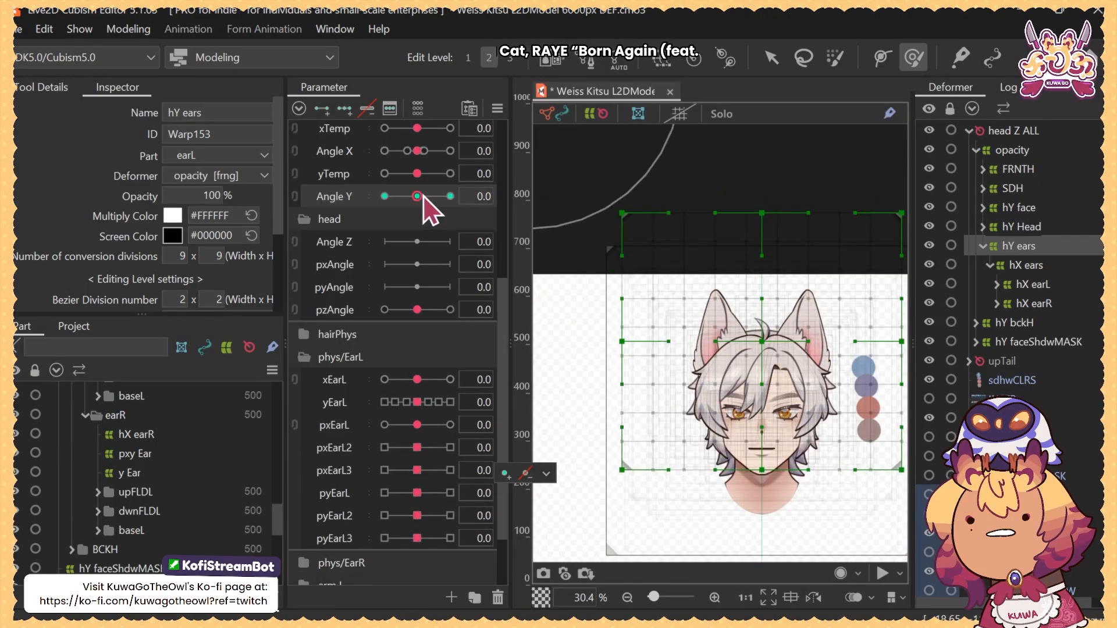
drag(423, 196, 450, 196)
drag(417, 379, 374, 378)
scroll(422, 326, up, 1)
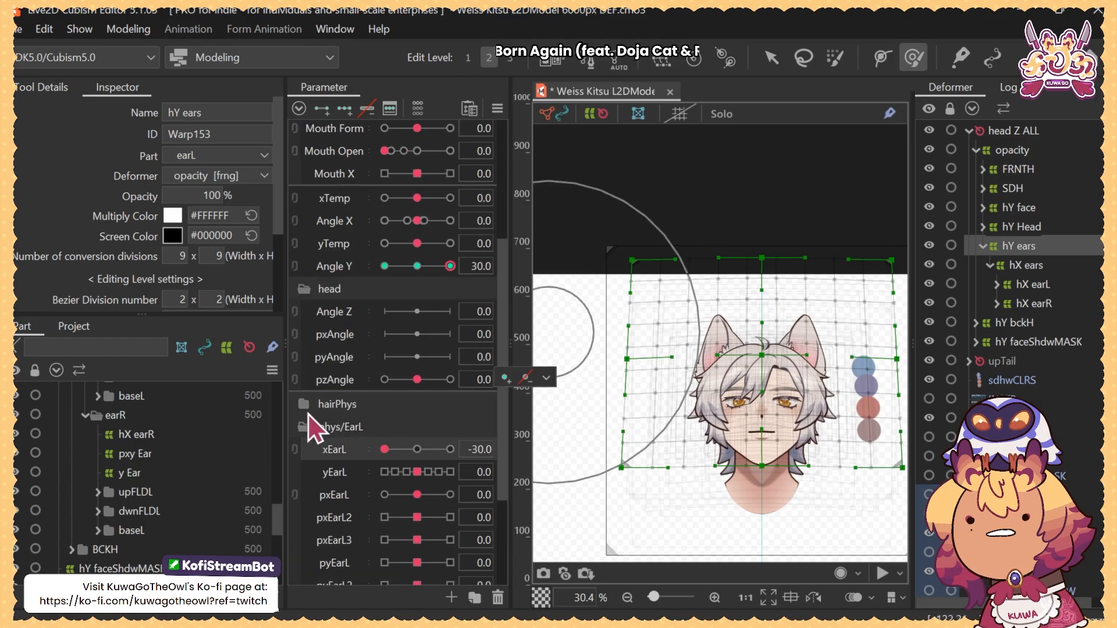
scroll(309, 415, down, 3)
click(301, 483)
scroll(309, 477, down, 1)
drag(417, 437, 404, 437)
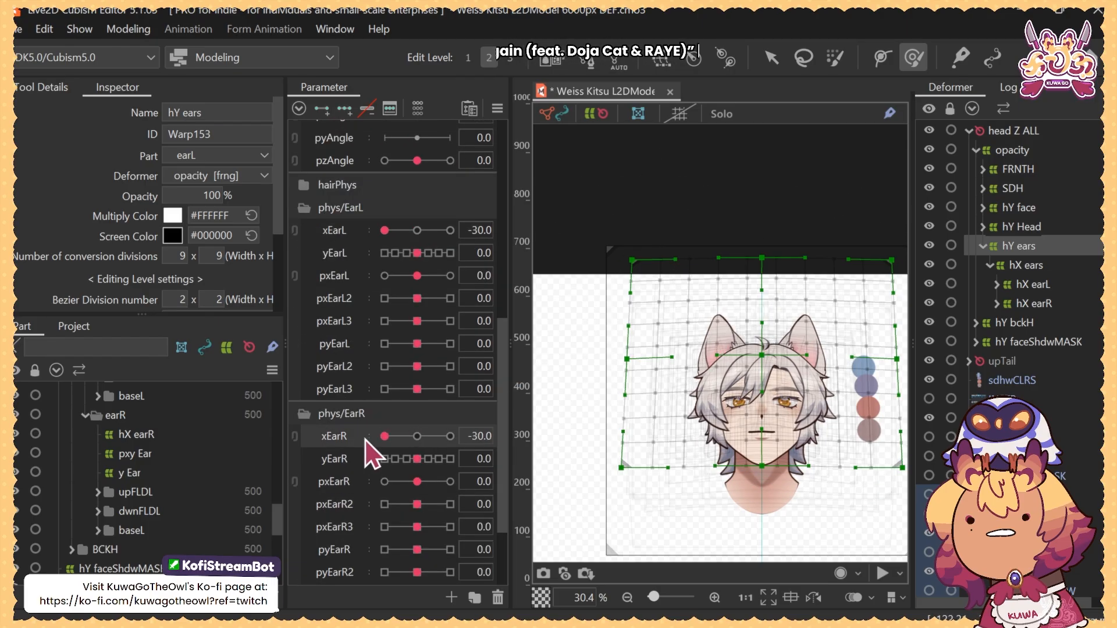
scroll(414, 218, up, 2)
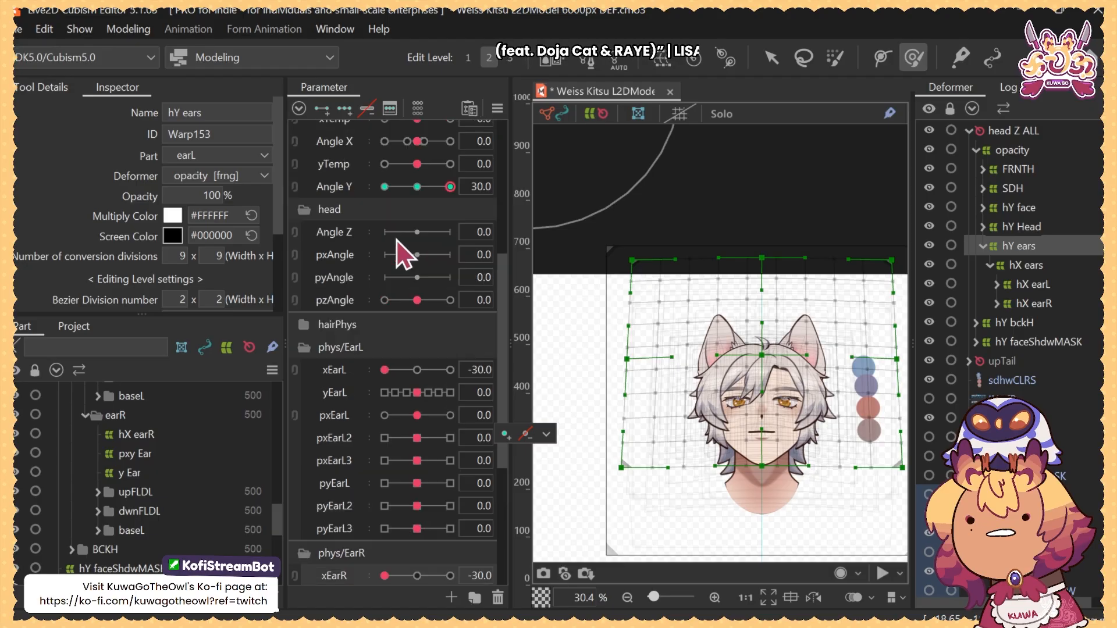
Examine the ears at Angle Y -30 with xEarR and xEarL moved to their positive extremes
drag(389, 192, 401, 211)
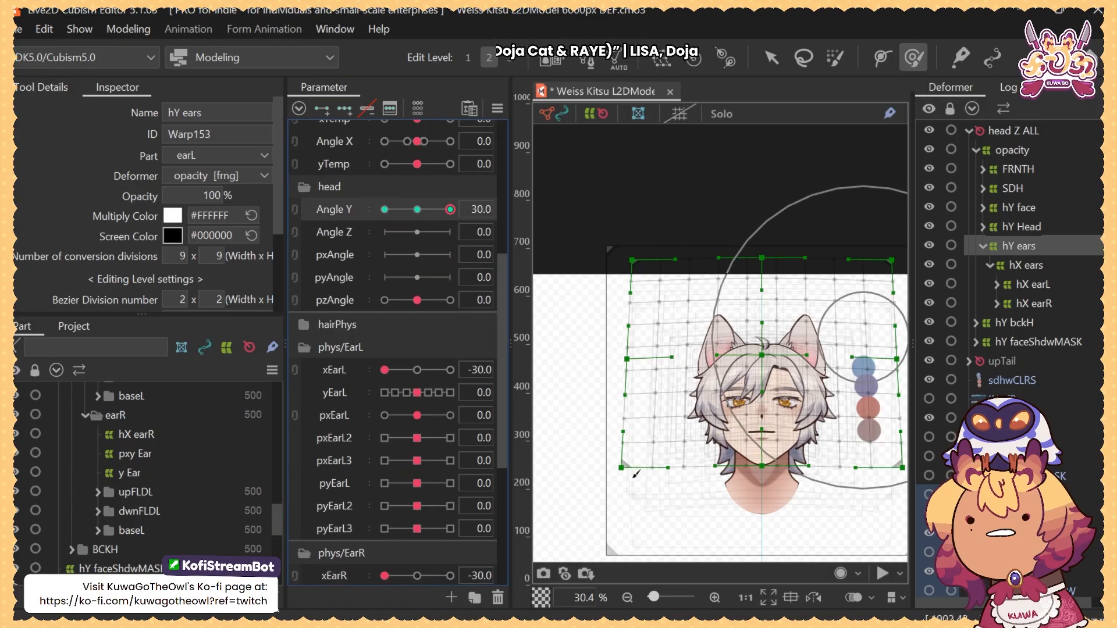
click(329, 572)
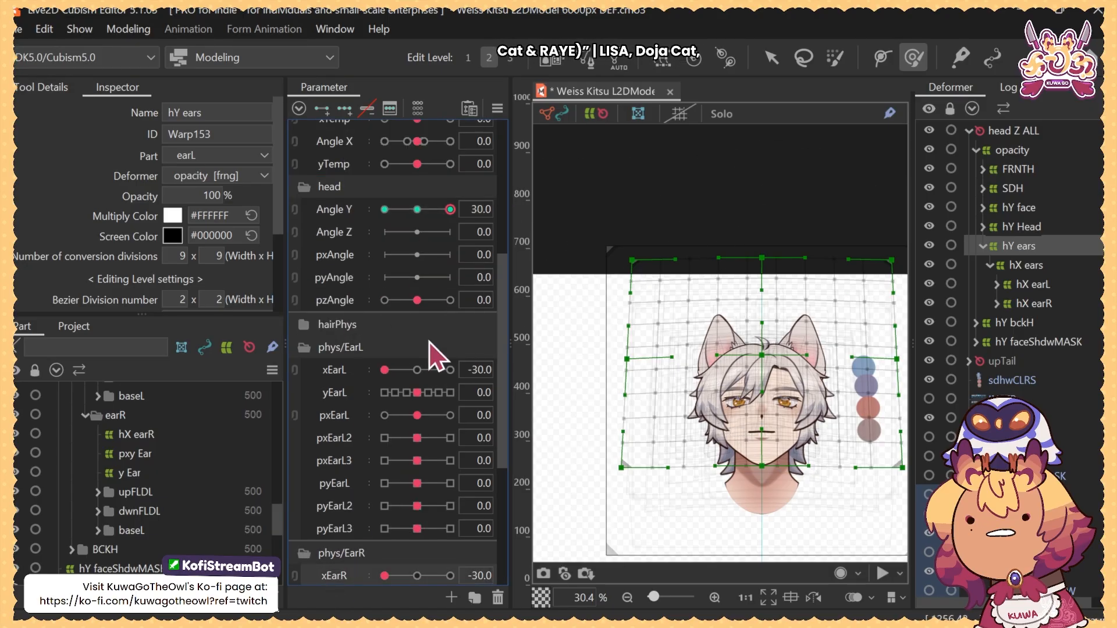
click(385, 210)
scroll(368, 356, down, 2)
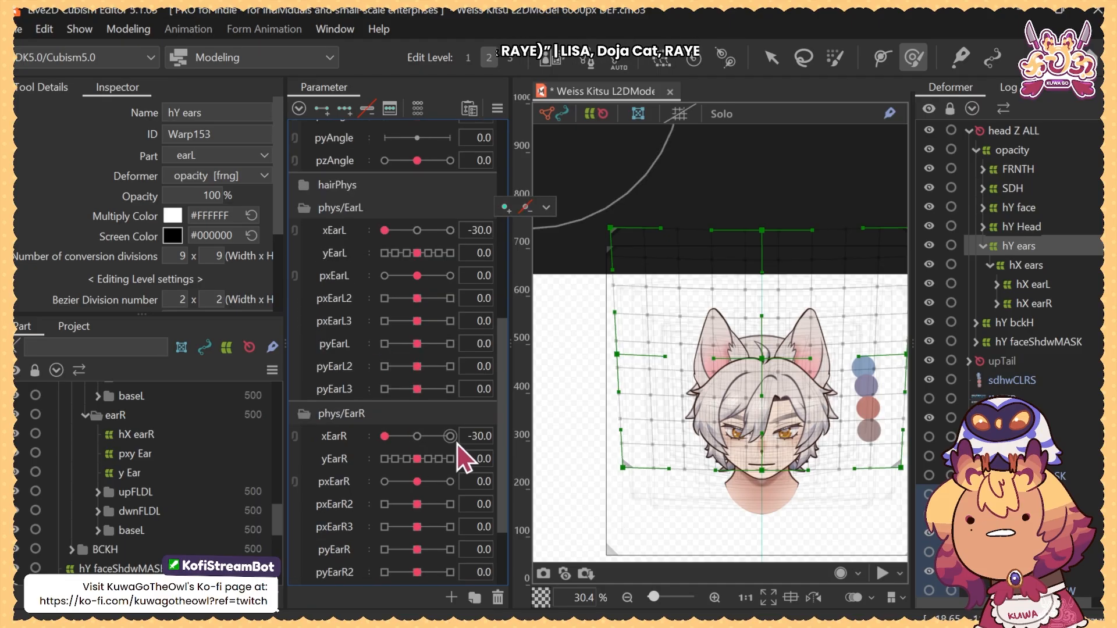
click(450, 437)
click(451, 230)
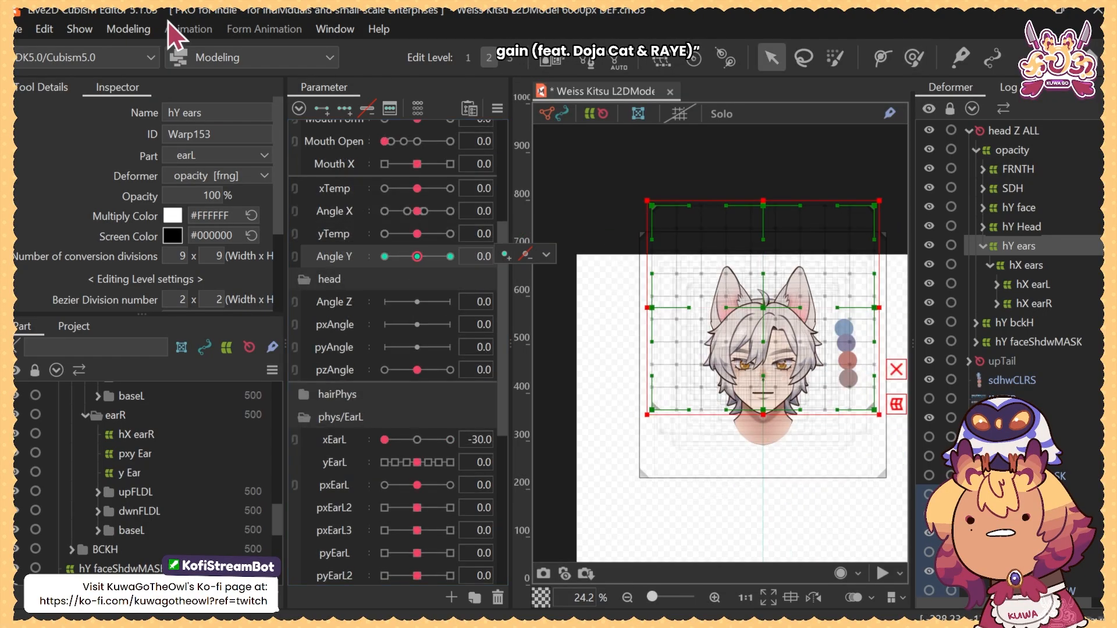
Open the physics settings, frame the head in the preview and choose the x EarL group
click(128, 29)
click(169, 417)
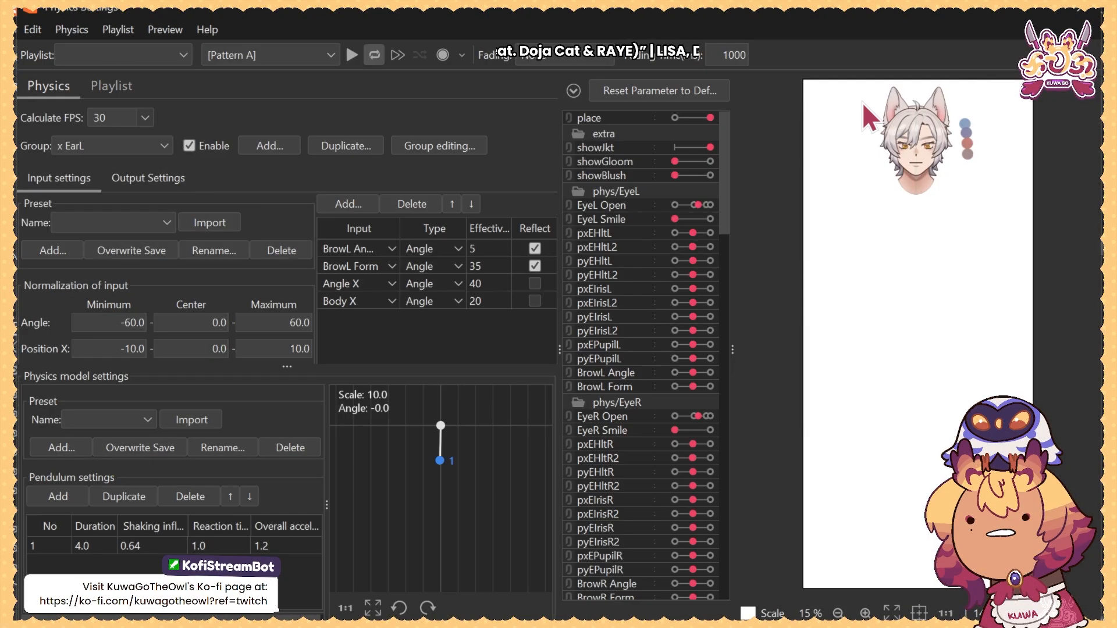
drag(913, 92, 924, 192)
scroll(918, 178, up, 5)
click(124, 144)
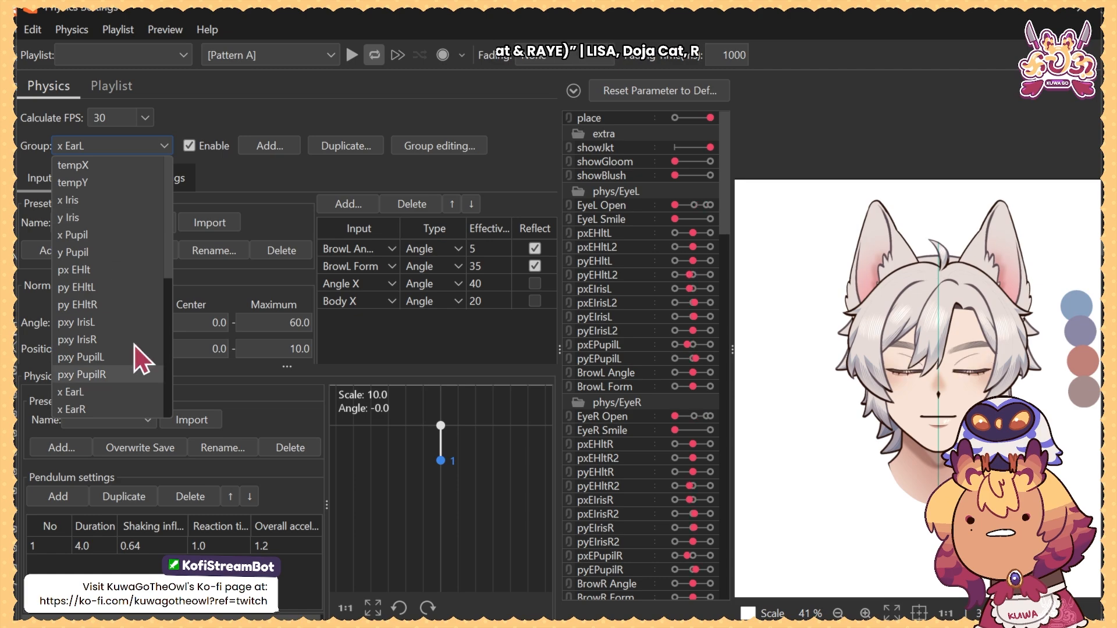
scroll(168, 267, down, 3)
click(106, 314)
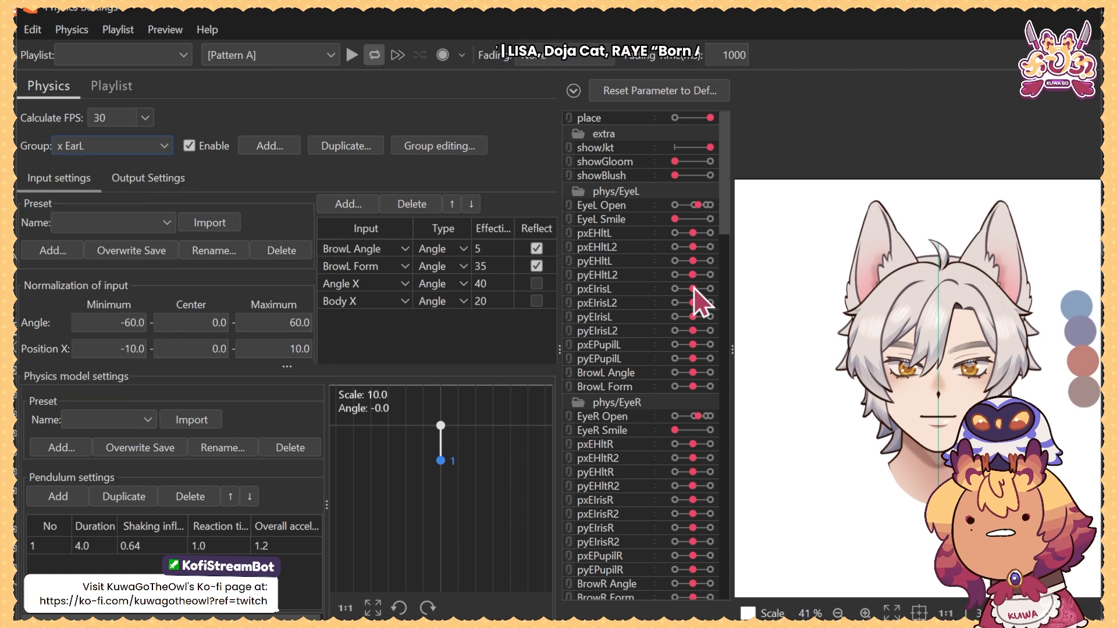
Preview the left ear with BrowL Angle and BrowL Form at minimum, and collapse the parameter groups between the brow and ear parameters
scroll(695, 303, down, 1)
drag(691, 324, 661, 323)
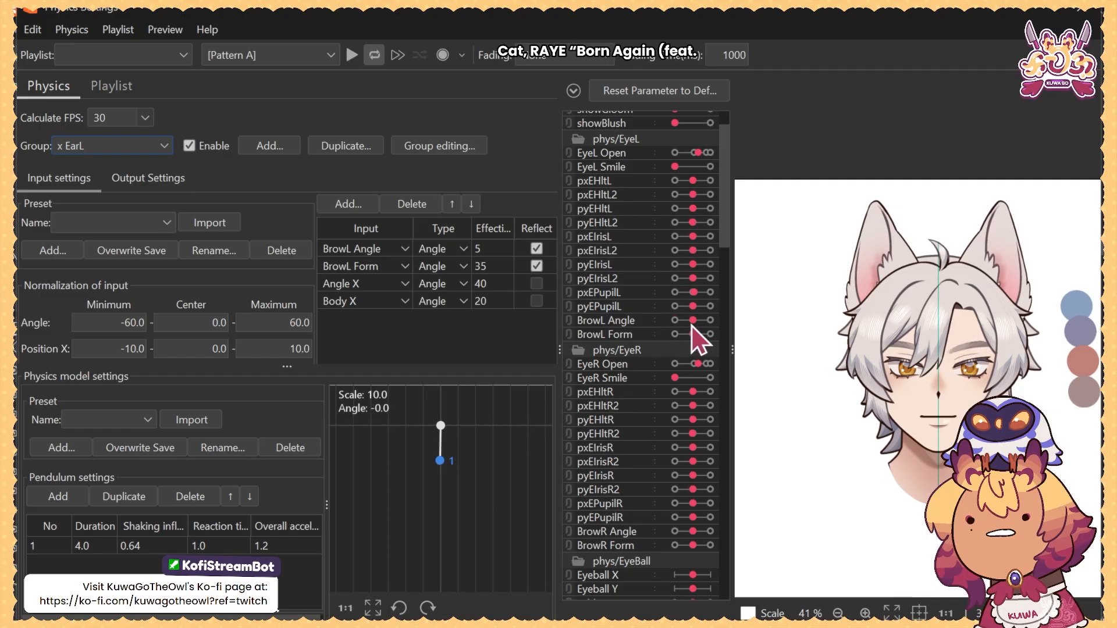
scroll(727, 207, down, 1)
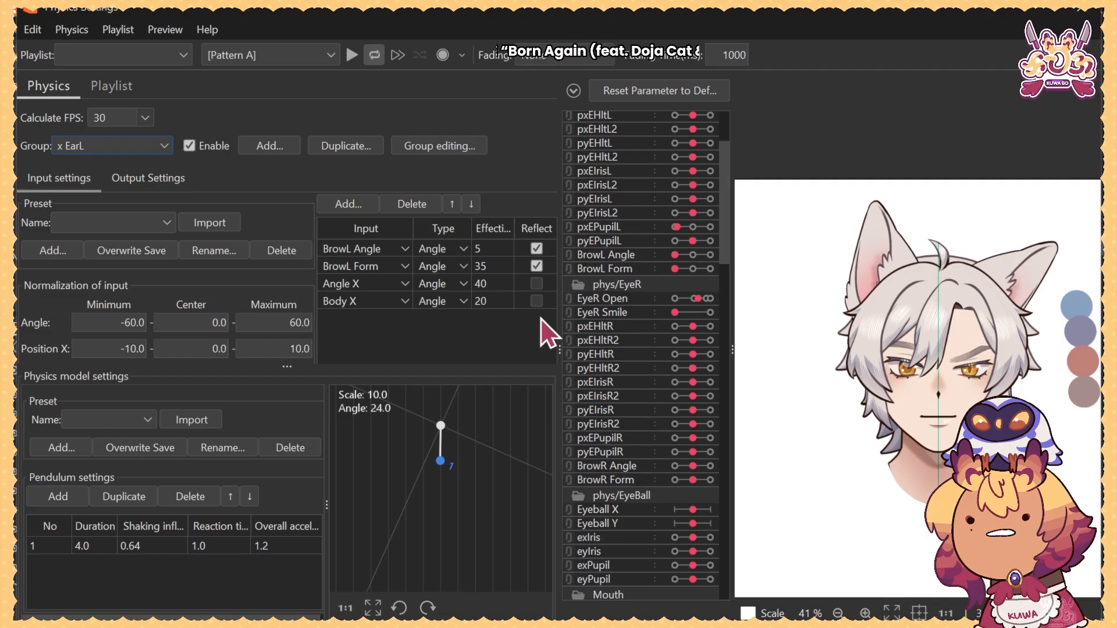
click(581, 284)
click(572, 301)
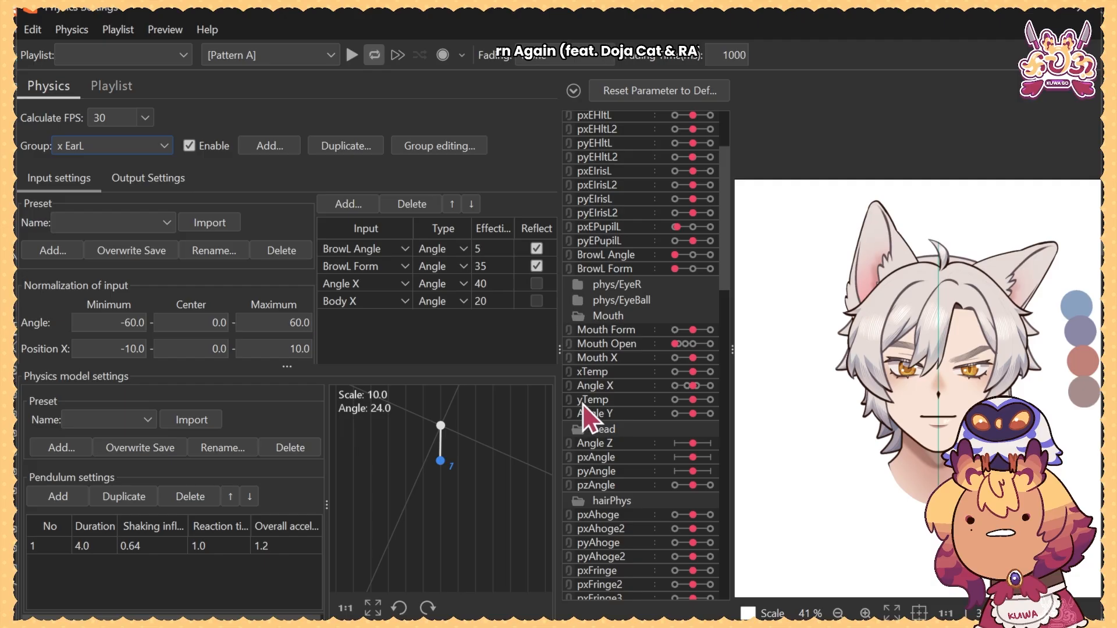
click(577, 316)
click(578, 387)
click(578, 403)
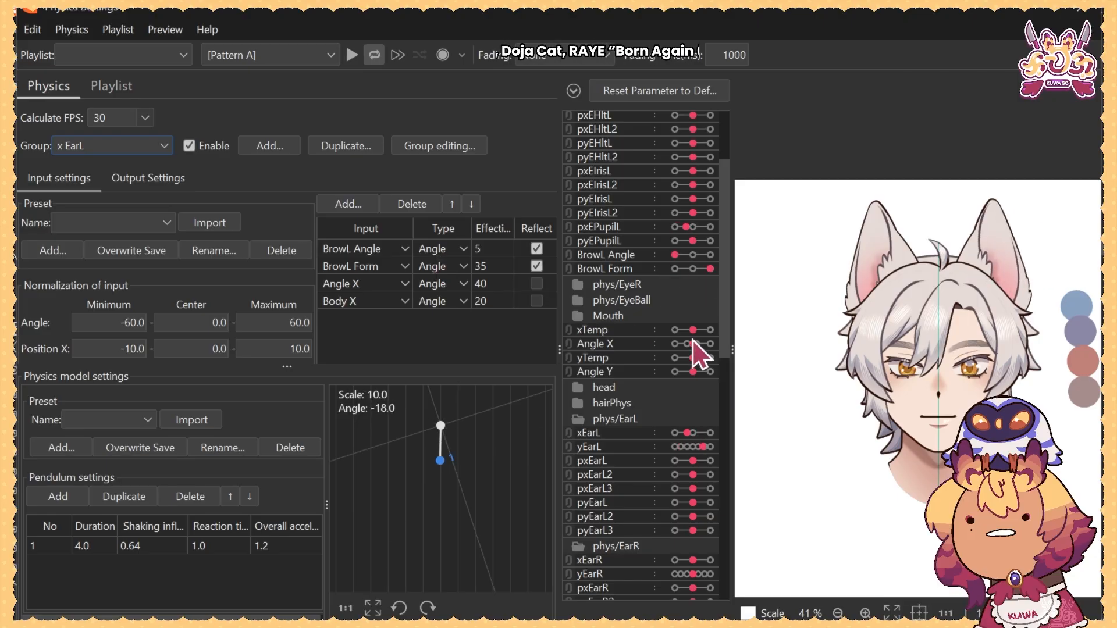
Preview the ears with Angle X turned to its maximum, and with xEarL swept between its extremes from the default pose
drag(695, 343, 716, 363)
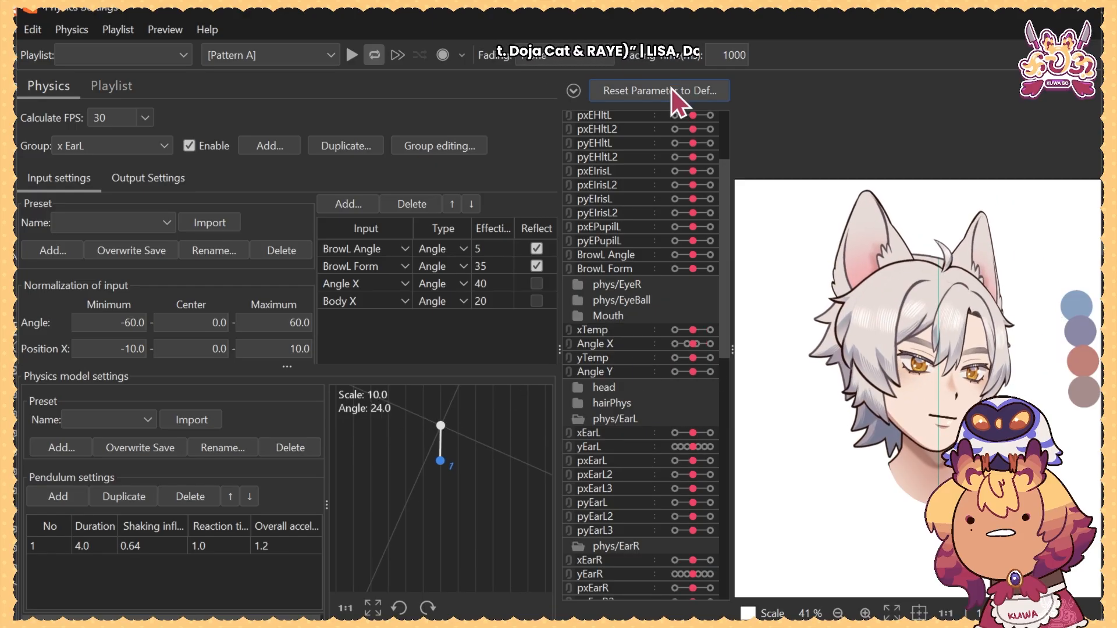
drag(709, 433, 622, 434)
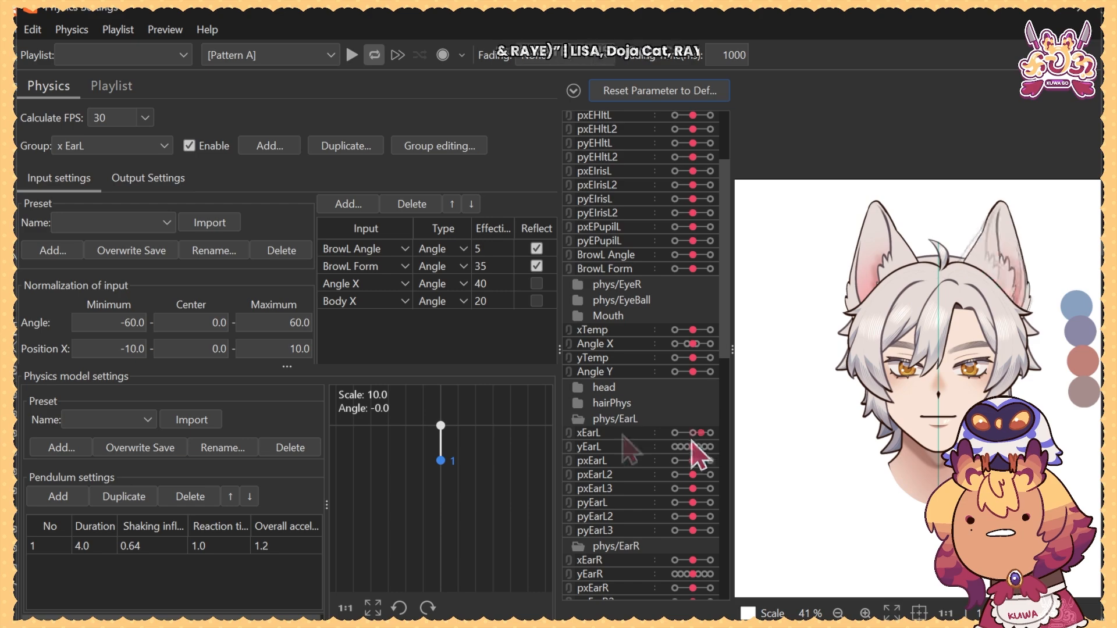
drag(691, 440, 730, 435)
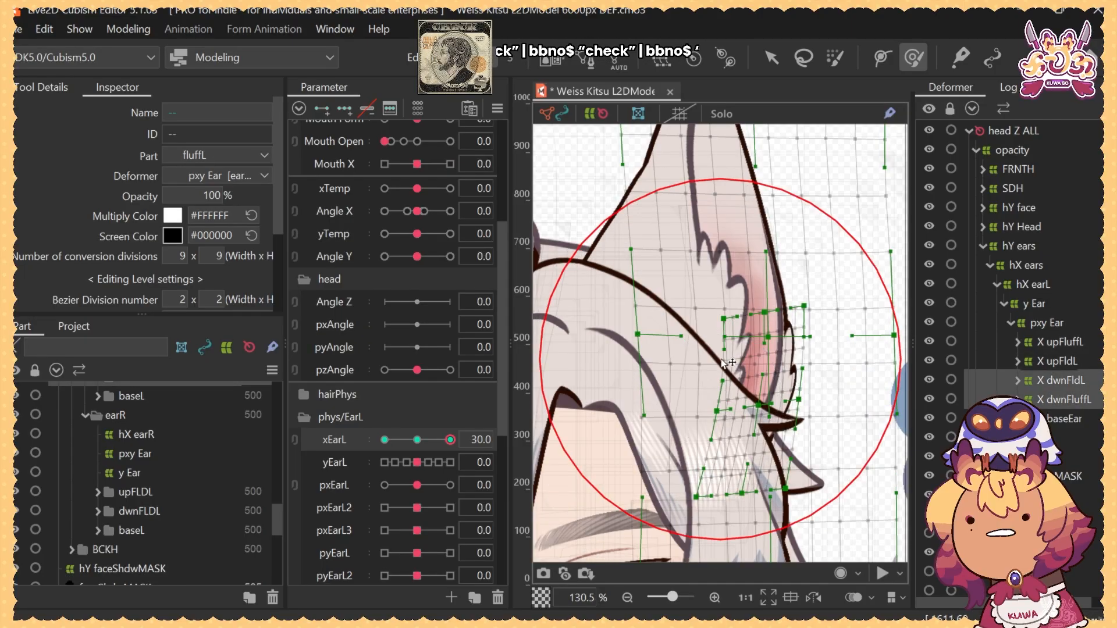
Brush the left ear's X dwnFldL and X dwnFluffL warps at xEarL 30, and compare the ear at xEarL 0 and -30
drag(719, 359, 734, 362)
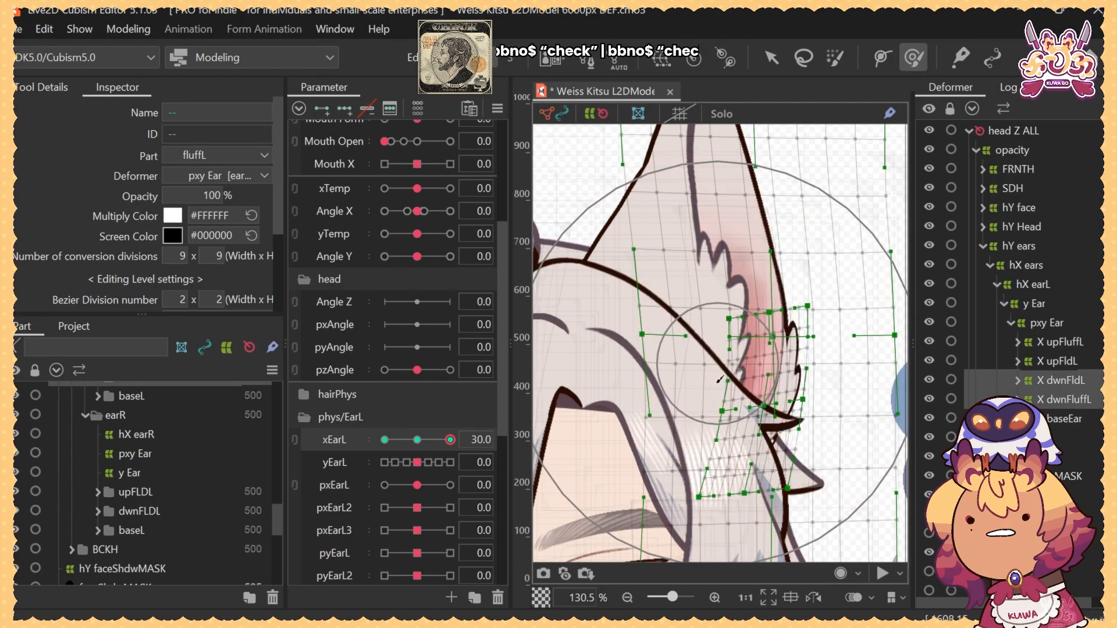
click(1063, 400)
drag(903, 424, 843, 393)
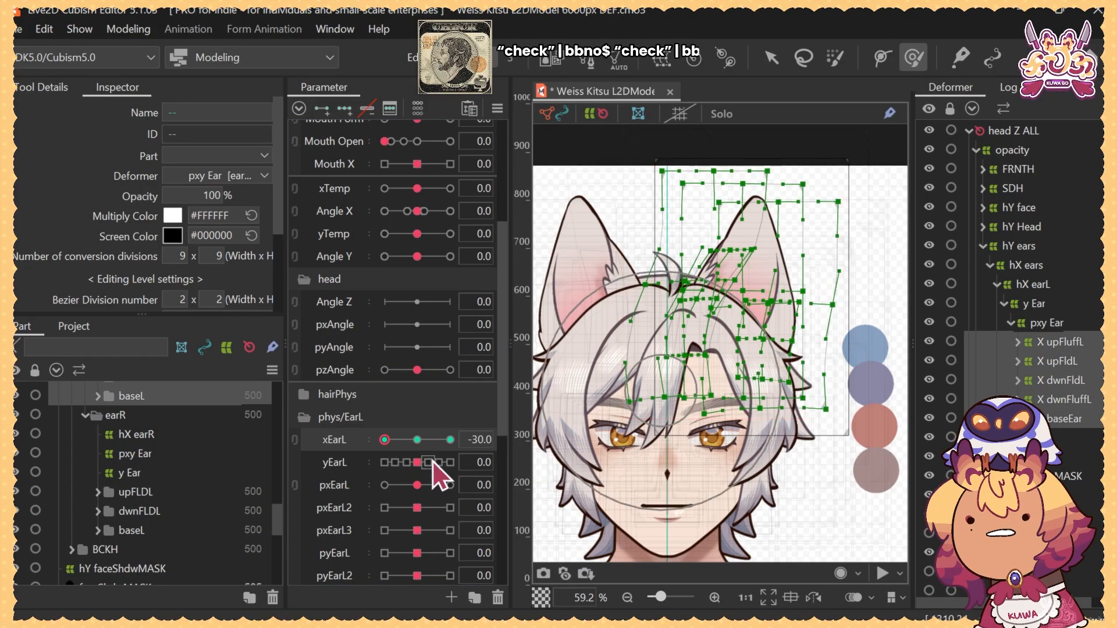
click(420, 442)
click(393, 446)
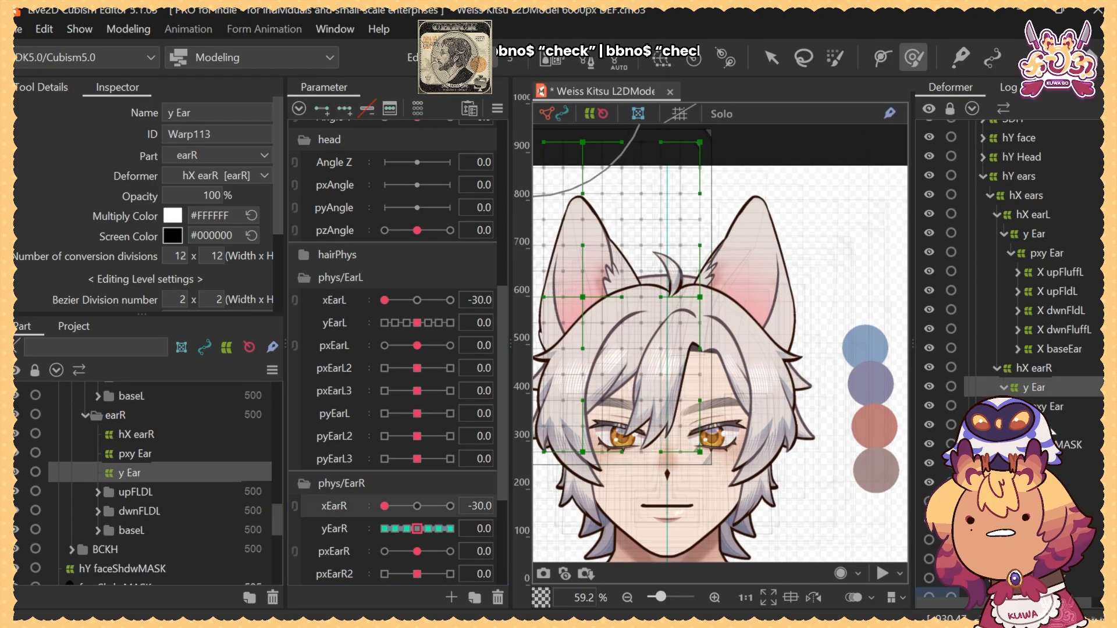
Select all the X warps of the fluff, folds and ear base under the right ear's pxy Ear deformer
click(1041, 407)
click(1052, 427)
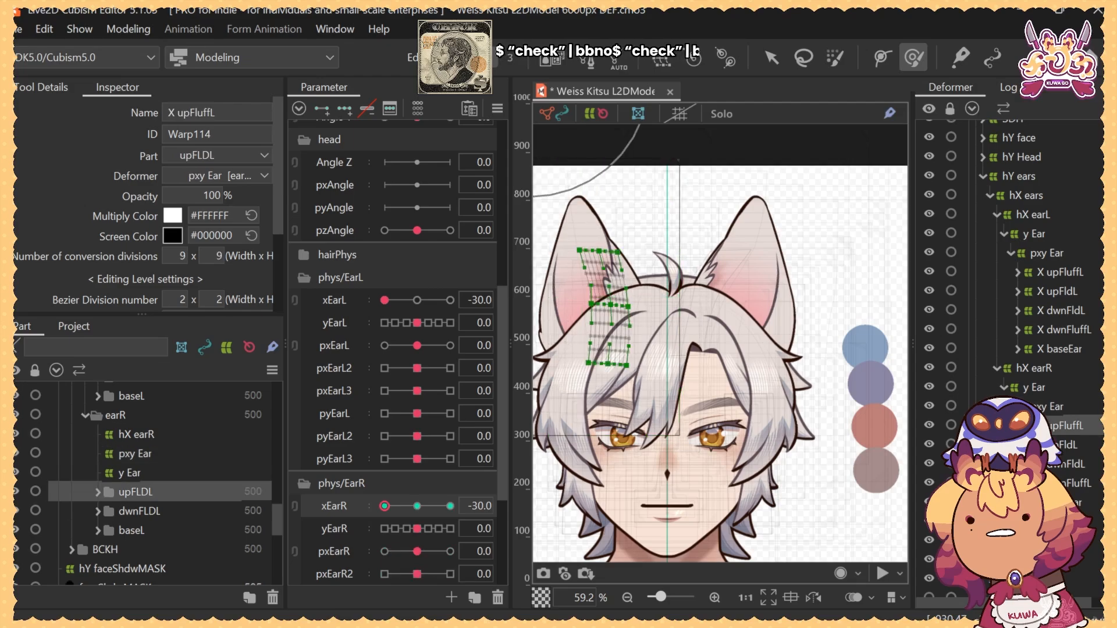
shift+click(1051, 503)
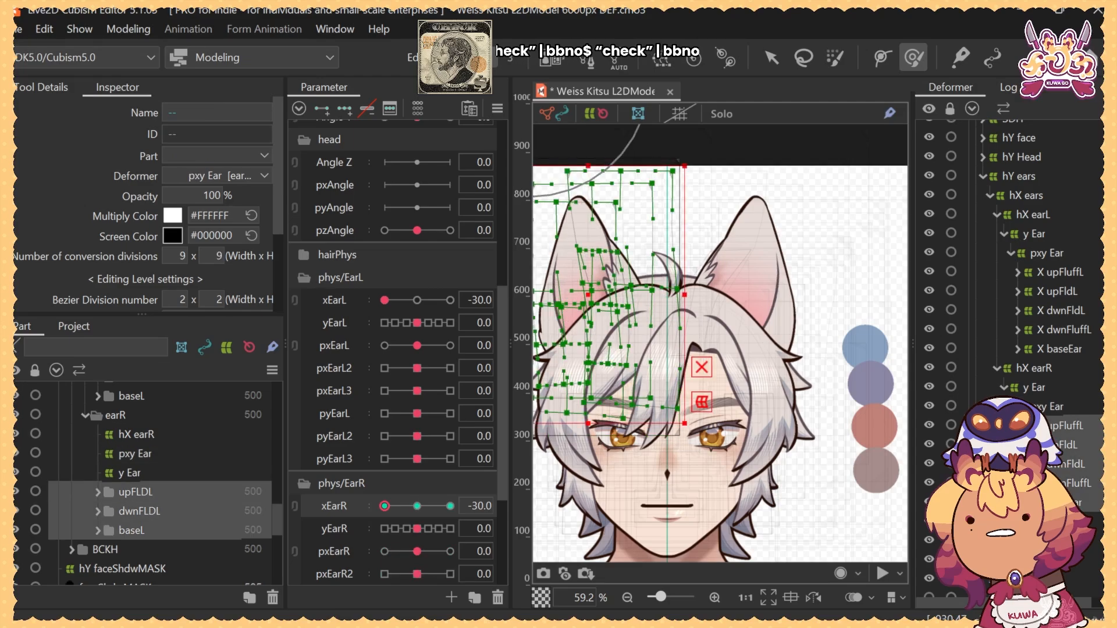
Try to paste the left ear's copied form onto the selected right-ear warps at xEarR -30, and undo the paste
key(ctrl+v)
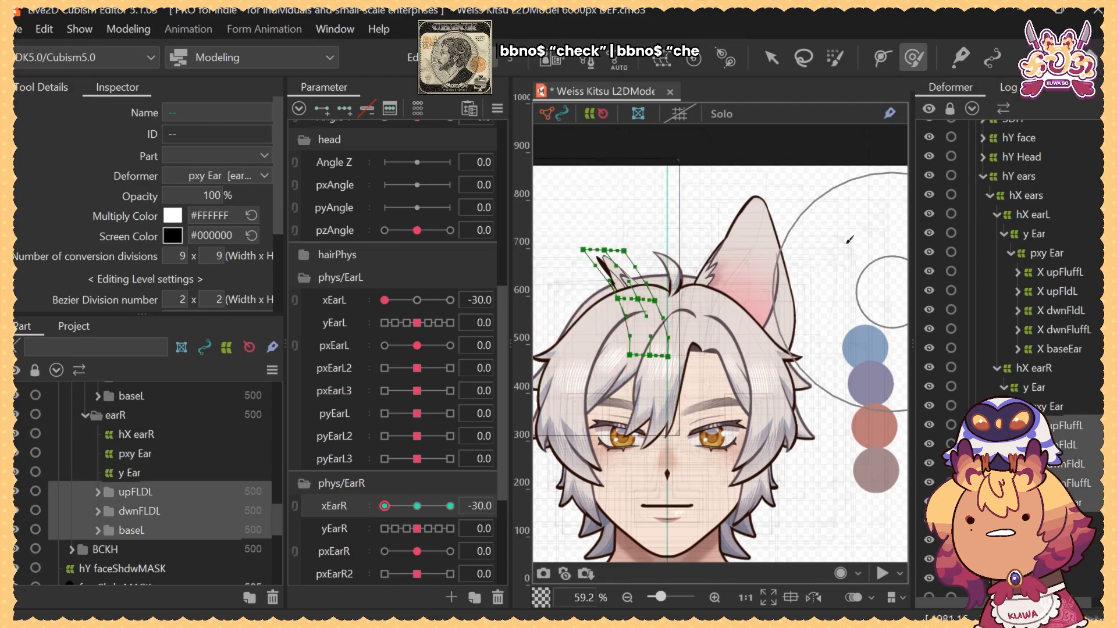
scroll(849, 239, down, 4)
scroll(832, 247, up, 3)
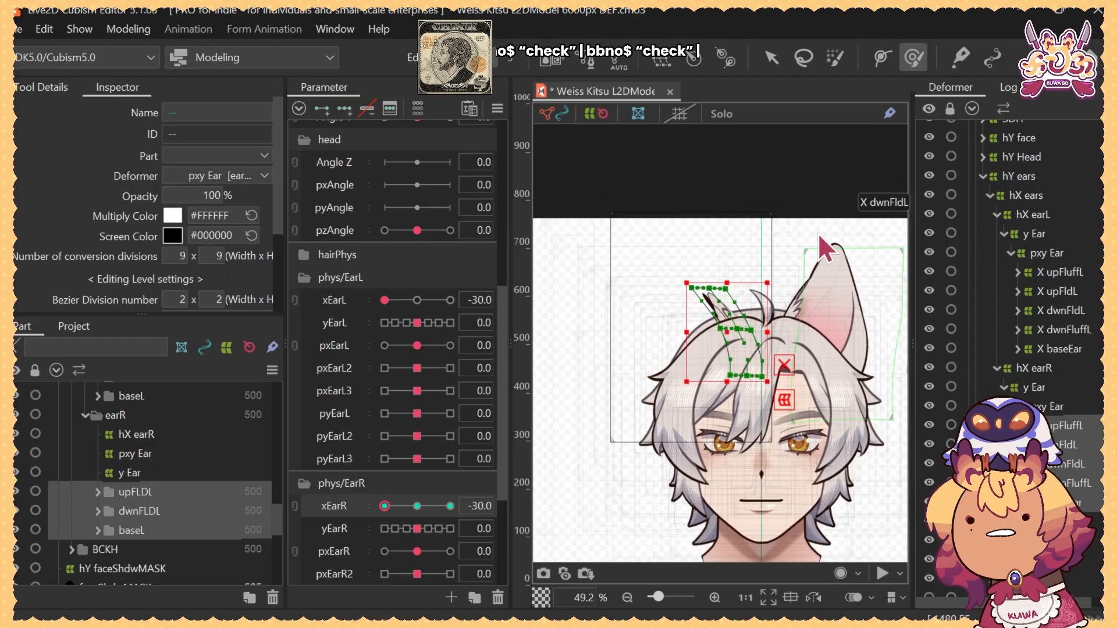
key(ctrl+z)
Return xEarR to 0 for the selected right-ear warps and open the physics settings
drag(797, 219, 752, 223)
click(417, 506)
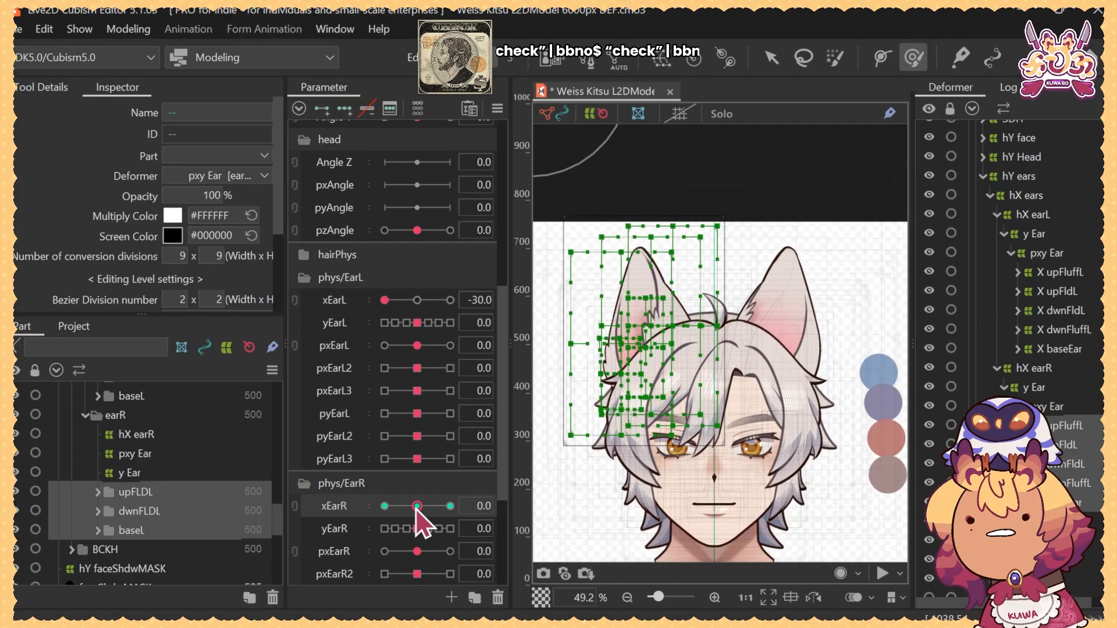
mouse_move(416, 507)
mouse_down()
mouse_move(436, 523)
mouse_move(420, 513)
mouse_up()
click(125, 29)
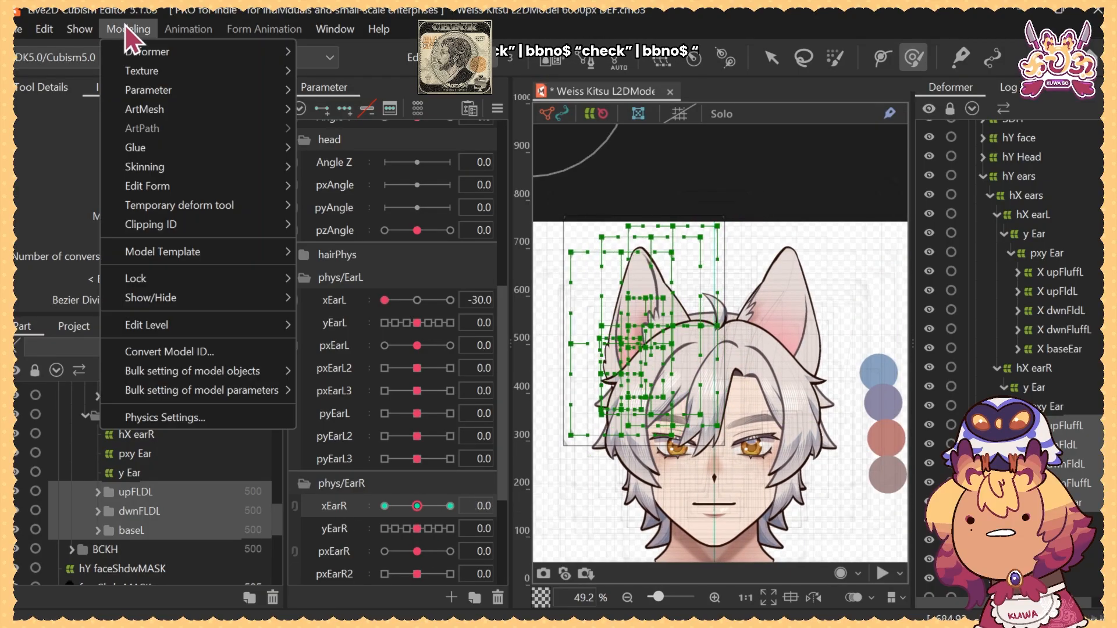
click(162, 416)
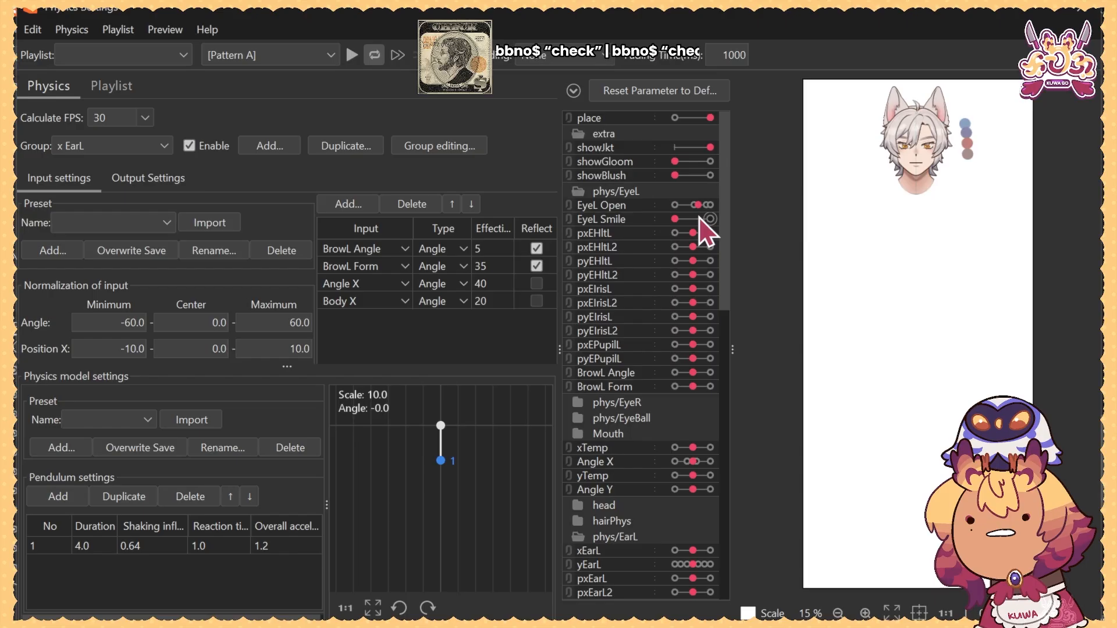
Preview the ears while turning Angle X, and set the x EarL group's angle normalization to -80 minimum and 80 maximum
scroll(898, 235, up, 8)
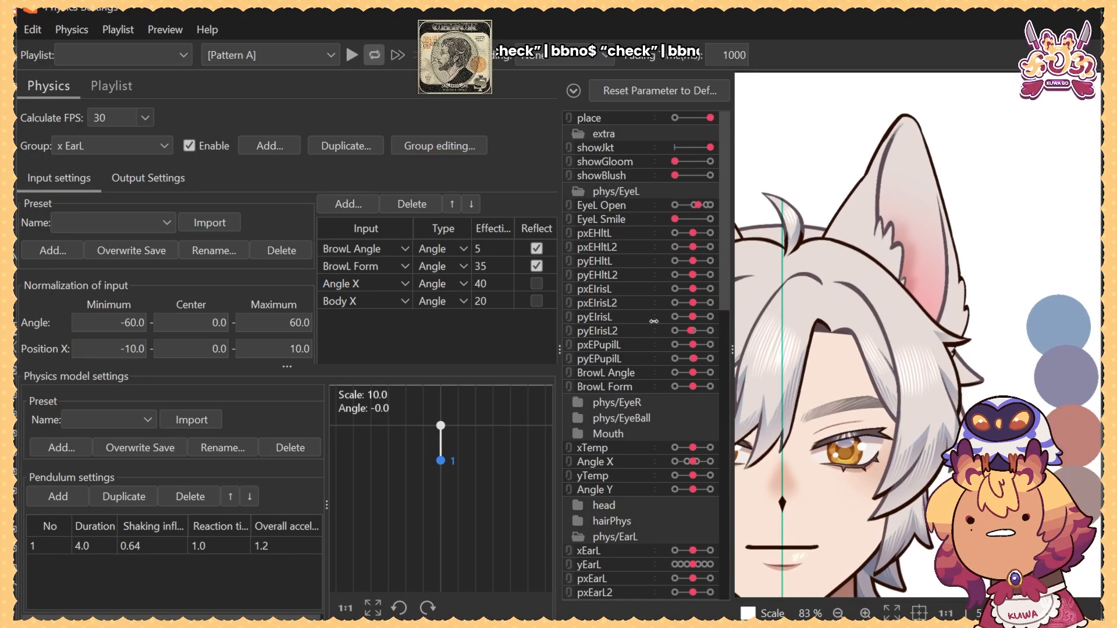
scroll(695, 431, down, 2)
drag(690, 412, 716, 408)
scroll(948, 204, down, 2)
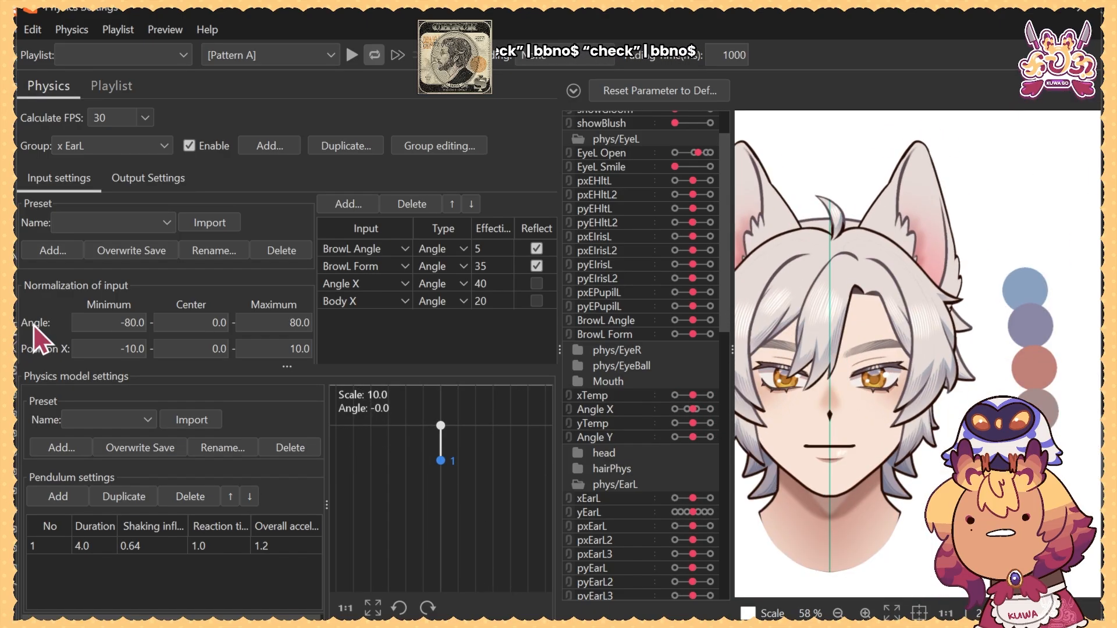
Add Angle Y as an input parameter of the x EarL physics group
click(349, 204)
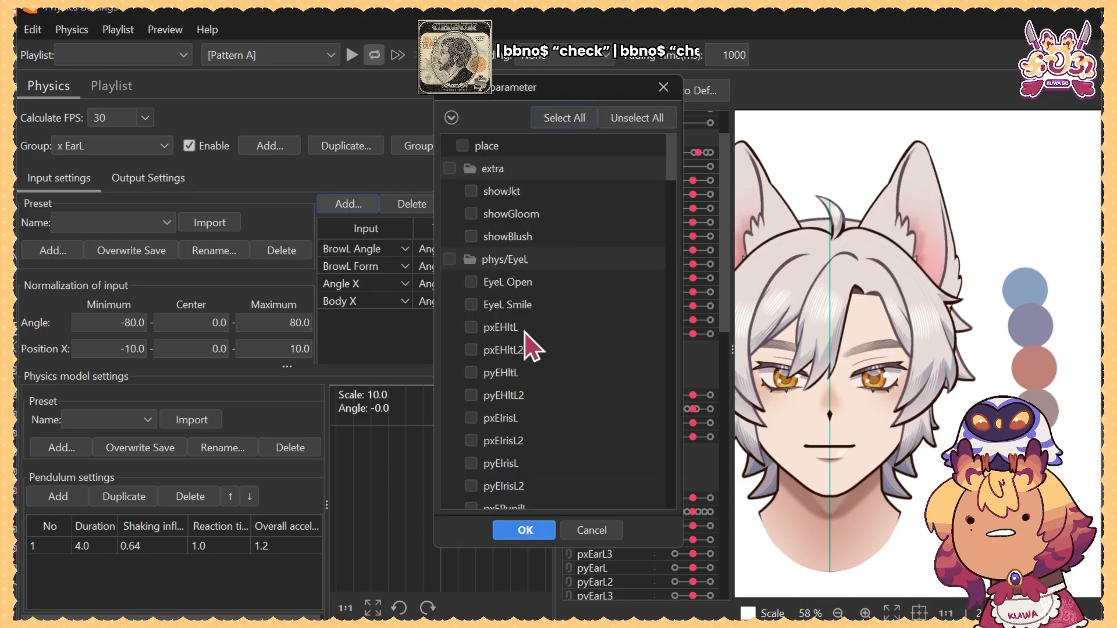
scroll(541, 303, down, 10)
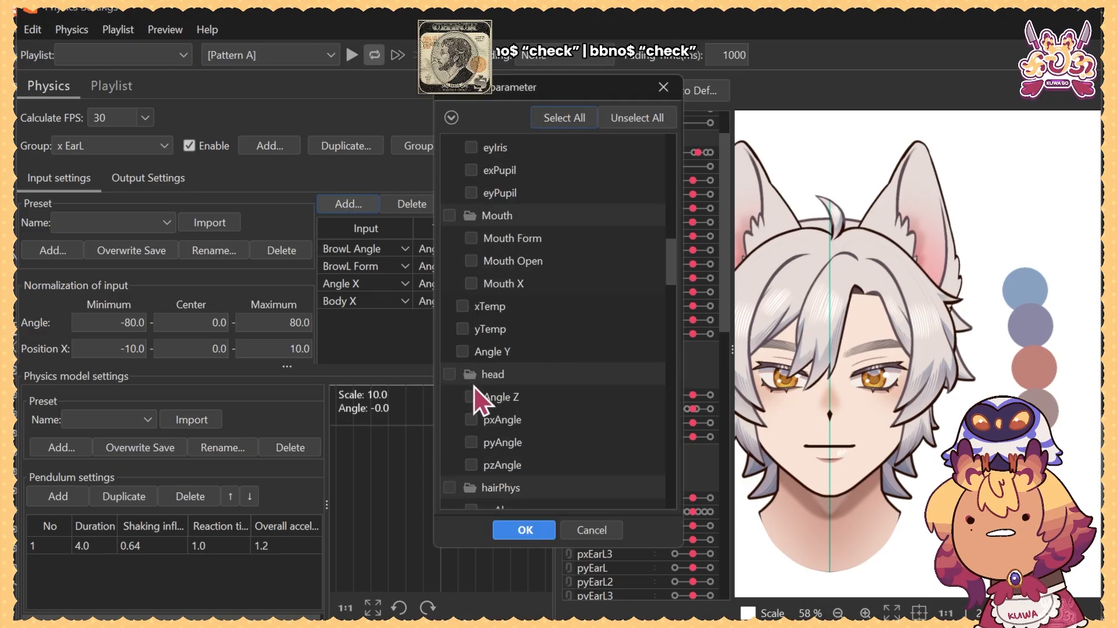
click(464, 352)
click(524, 529)
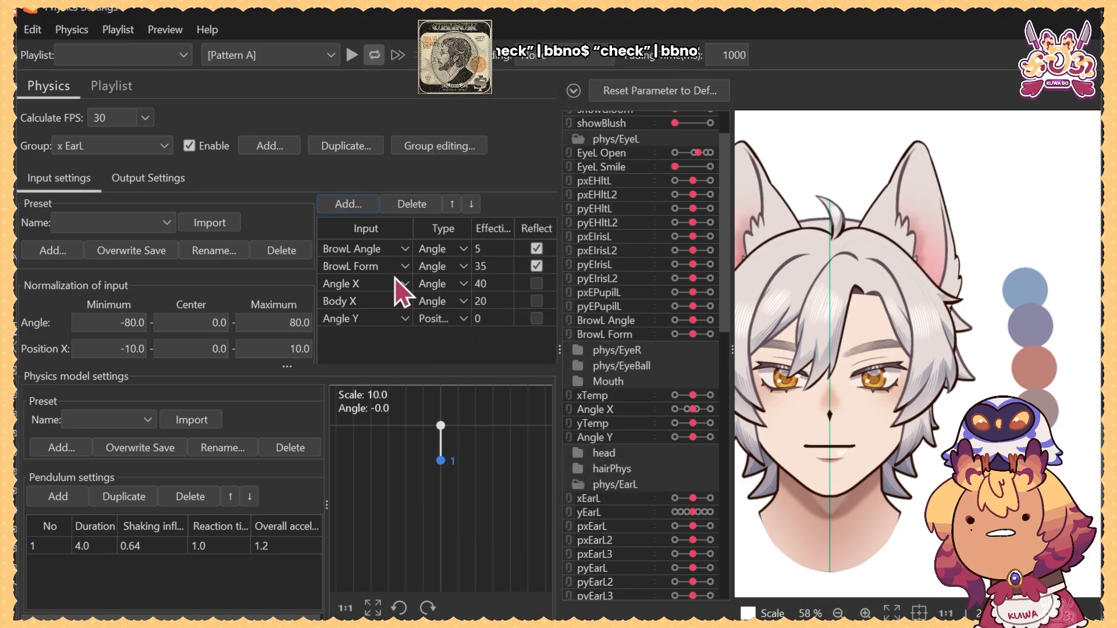
Look through the available parameters for another input to add to the x EarL physics group
click(364, 207)
scroll(544, 292, down, 10)
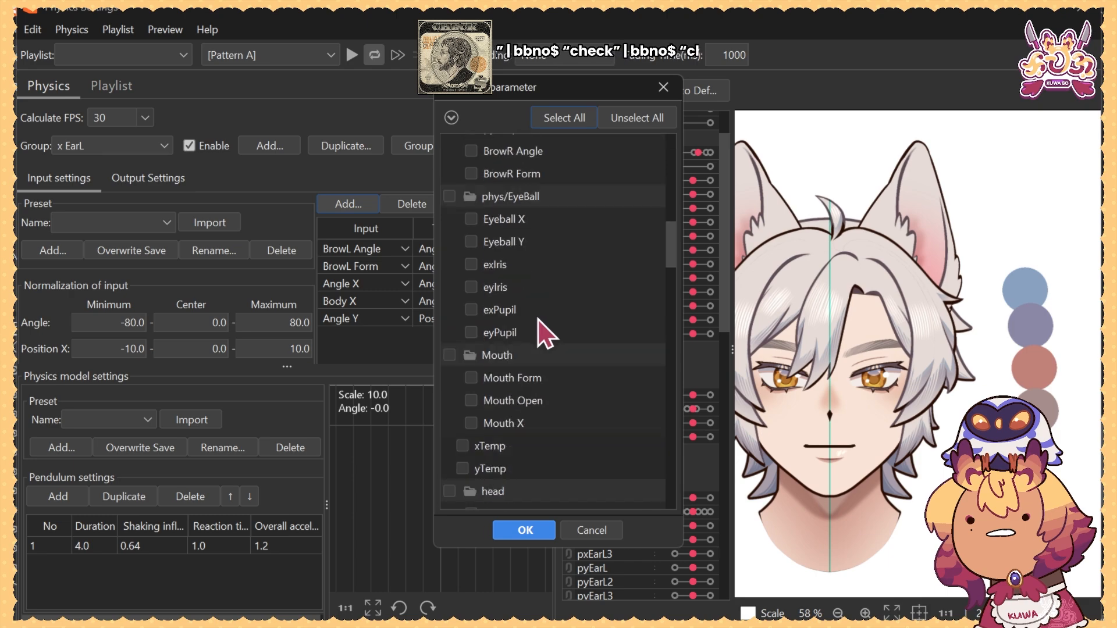
scroll(531, 378, down, 10)
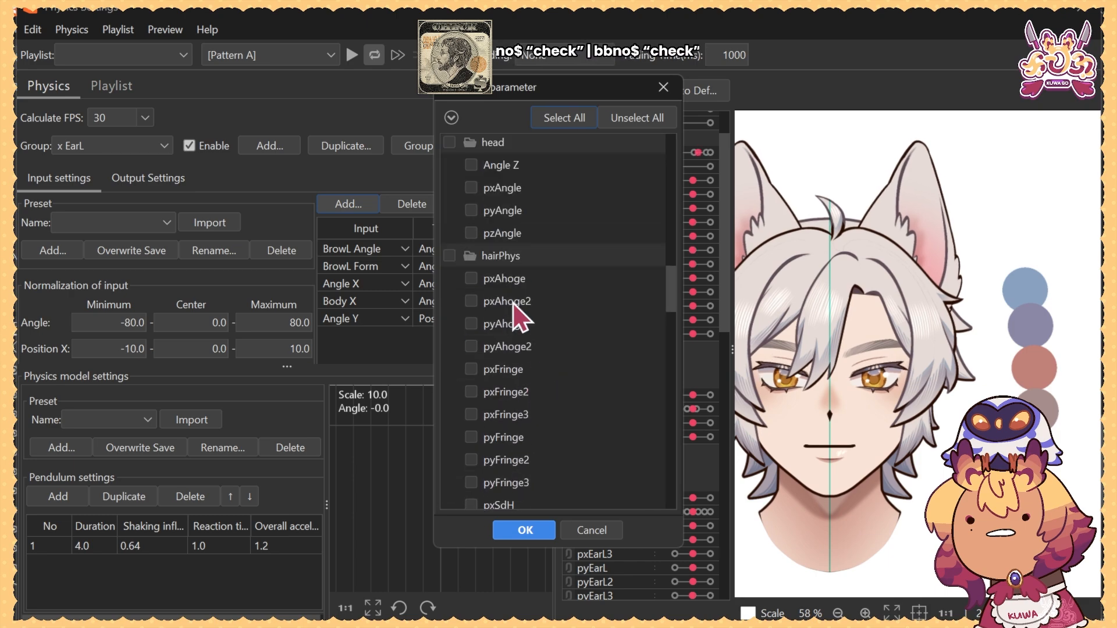
scroll(511, 315, up, 10)
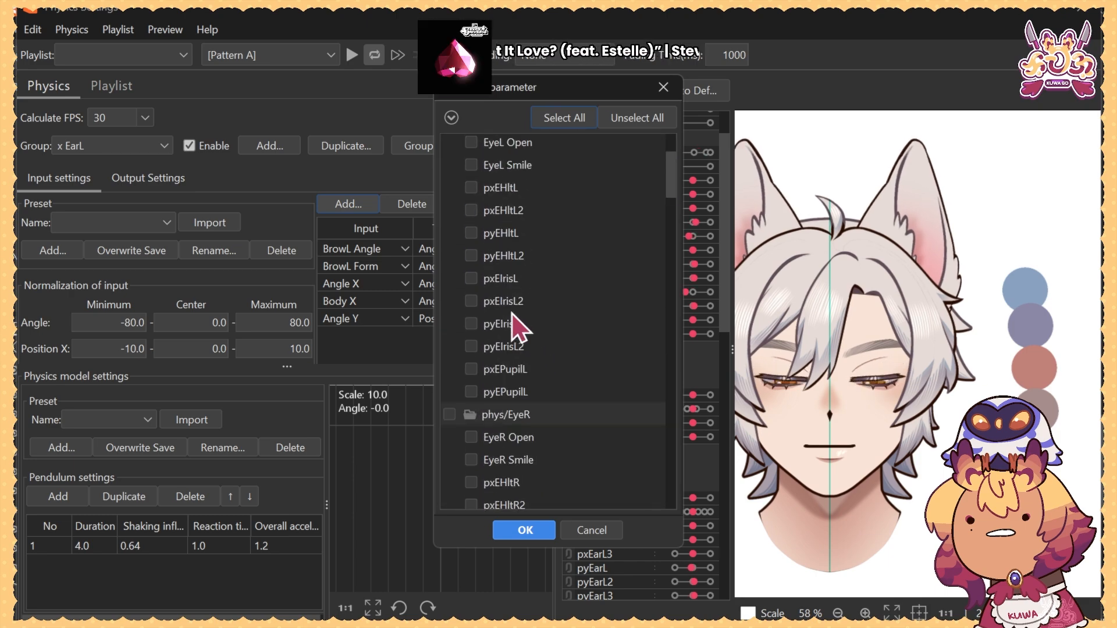
scroll(512, 250, down, 15)
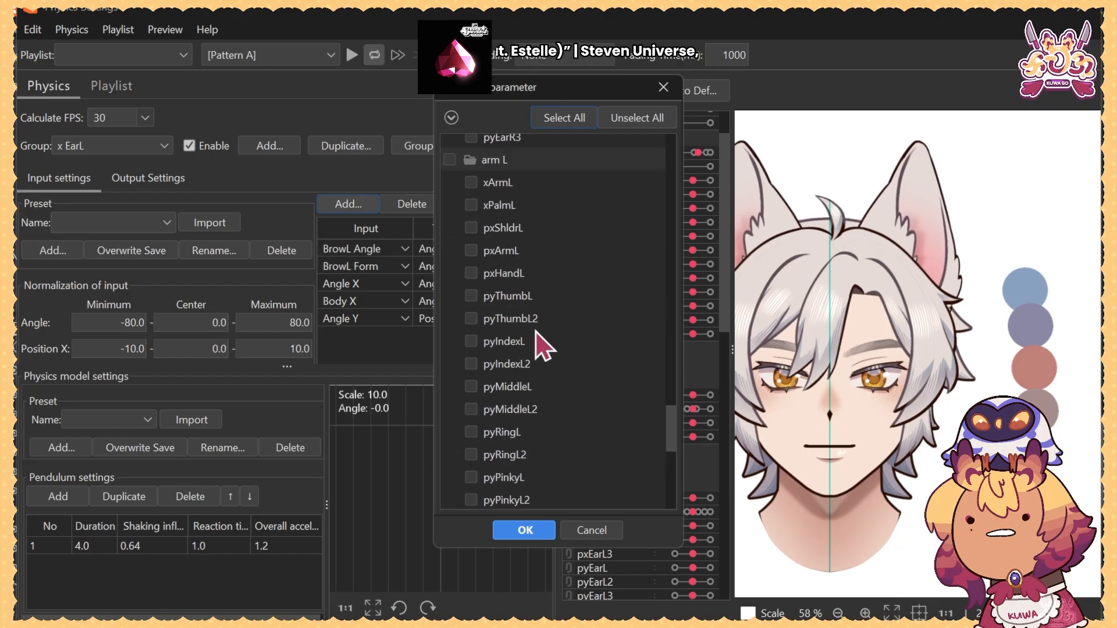
scroll(546, 346, down, 1)
scroll(531, 287, up, 2)
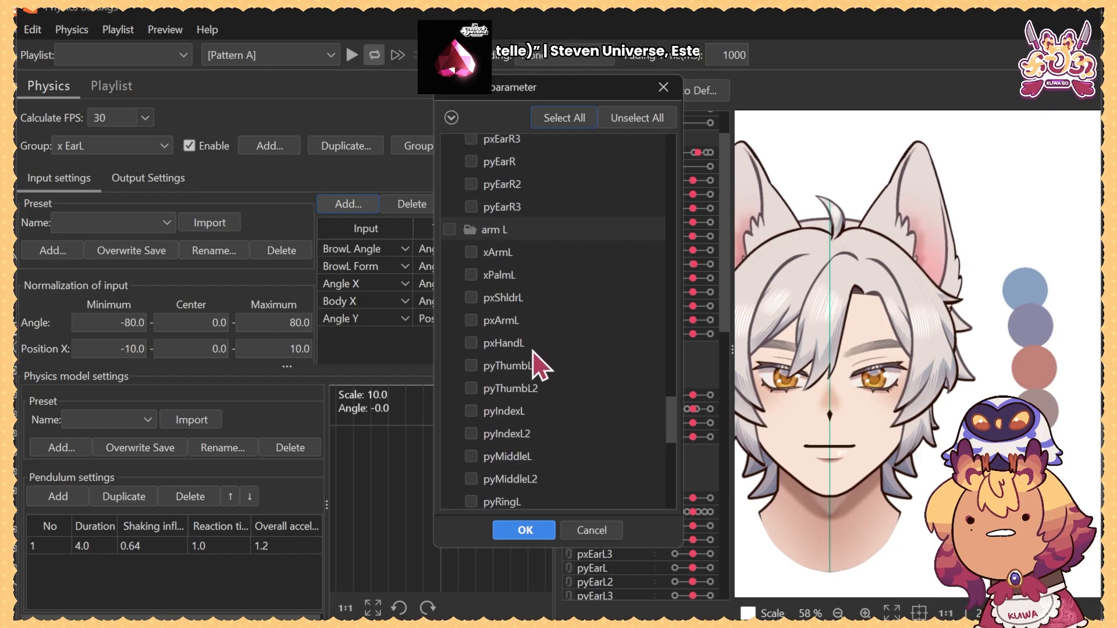
Add Body Y as an input parameter of the x EarL physics group and set its type to Angle
scroll(536, 295, down, 6)
click(520, 531)
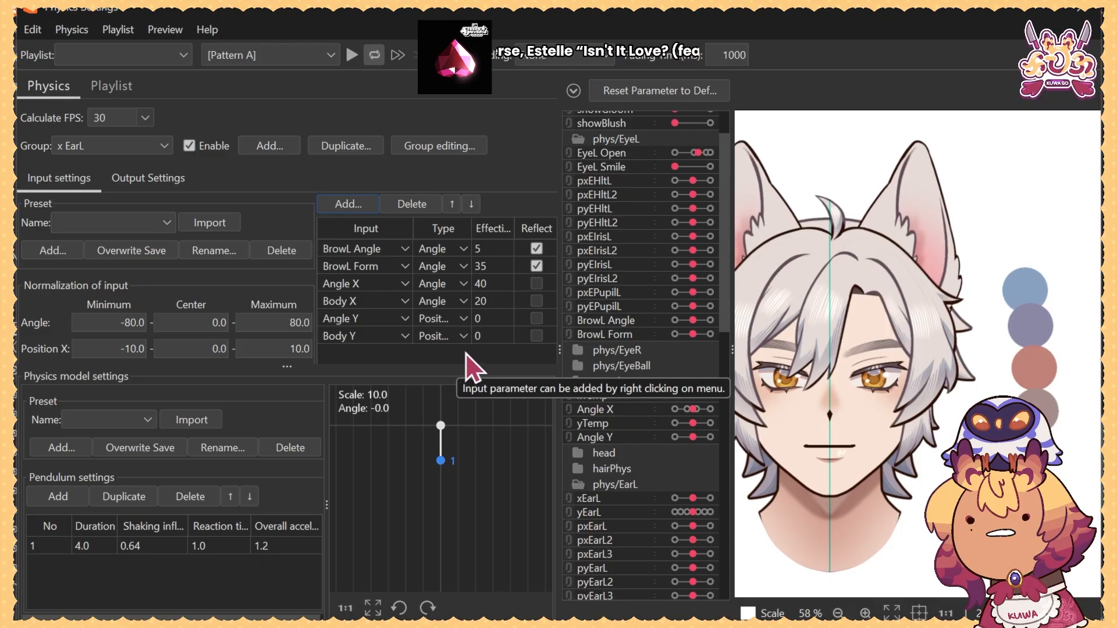
click(442, 336)
click(472, 370)
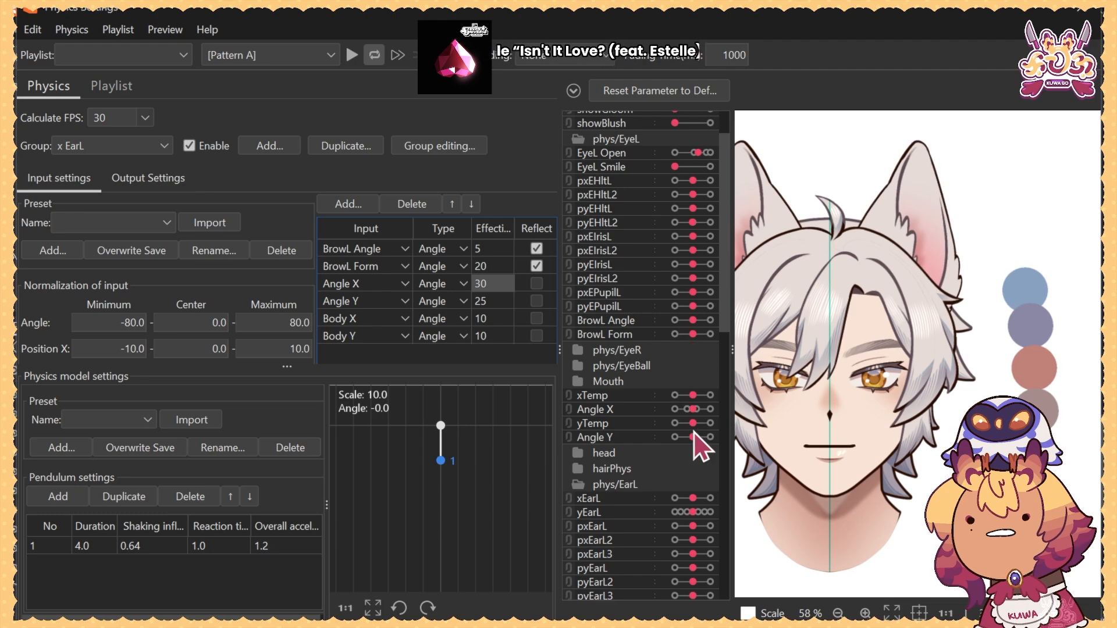
Test the x EarL inputs with Angle Y at its minimum, and enable Reflect for the Angle Y and Body Y inputs
drag(693, 437, 653, 451)
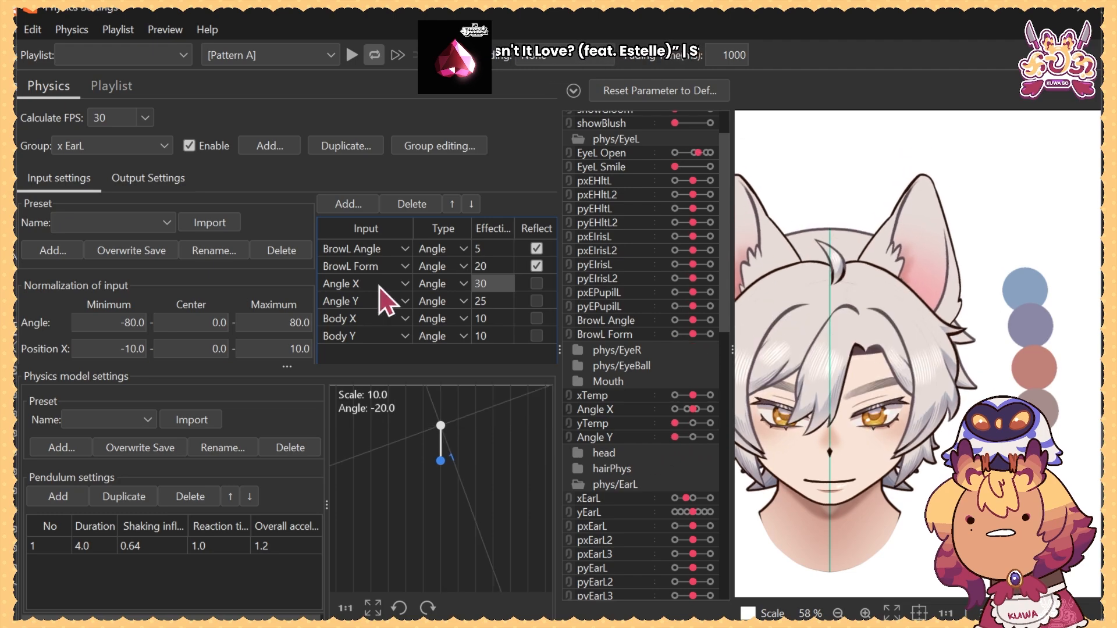
click(536, 300)
click(536, 336)
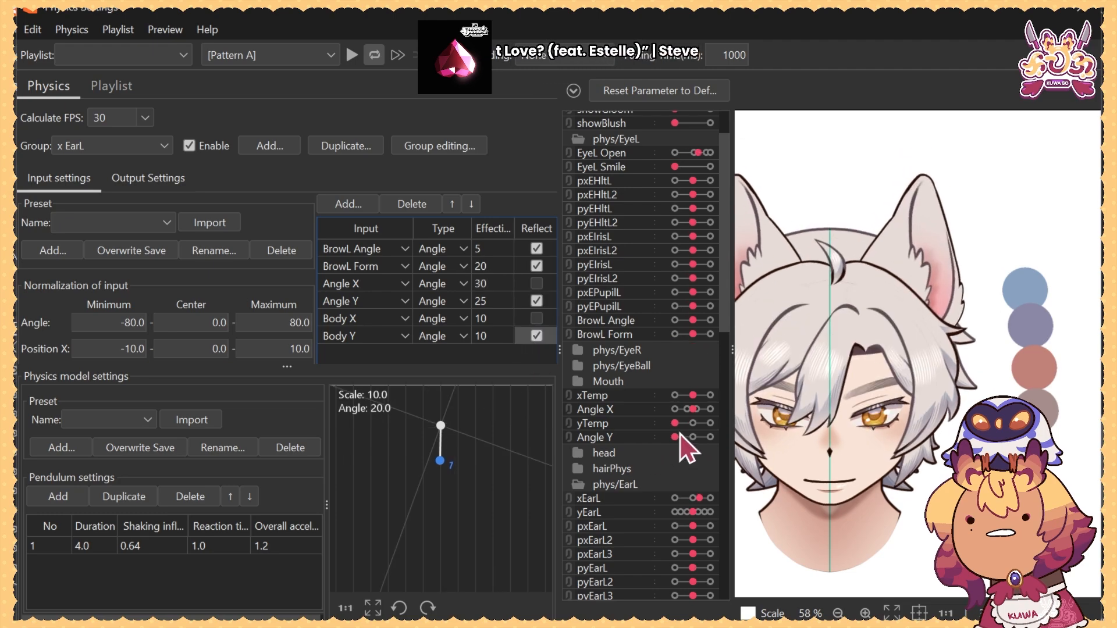
Preview the left ear's physics by swinging Angle Y between its neutral and extreme values
drag(681, 438, 719, 429)
drag(974, 344, 889, 345)
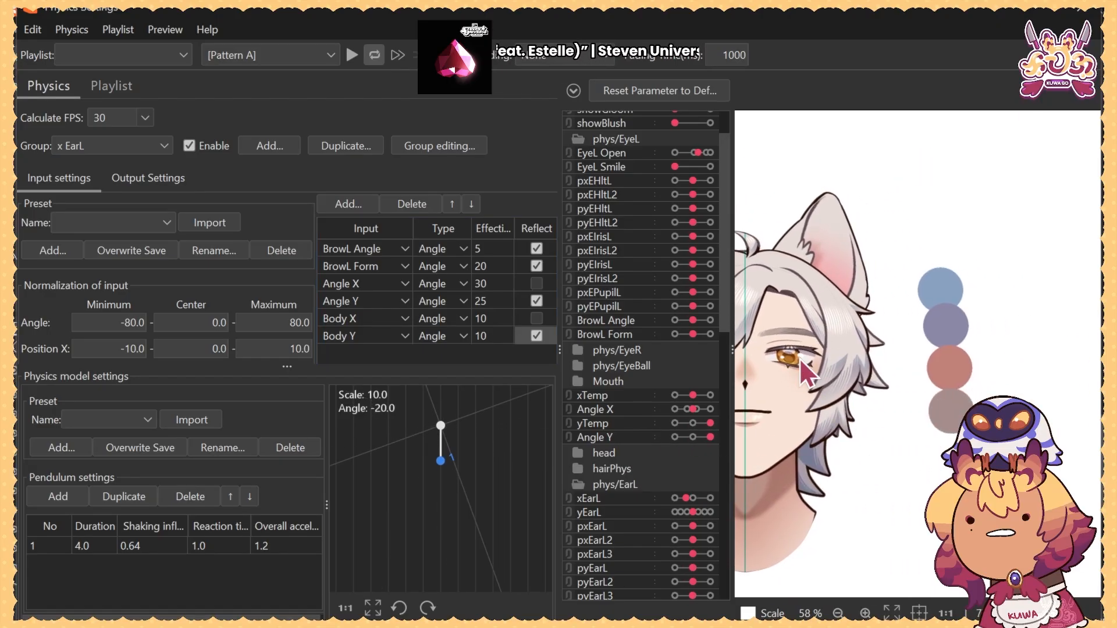
click(693, 437)
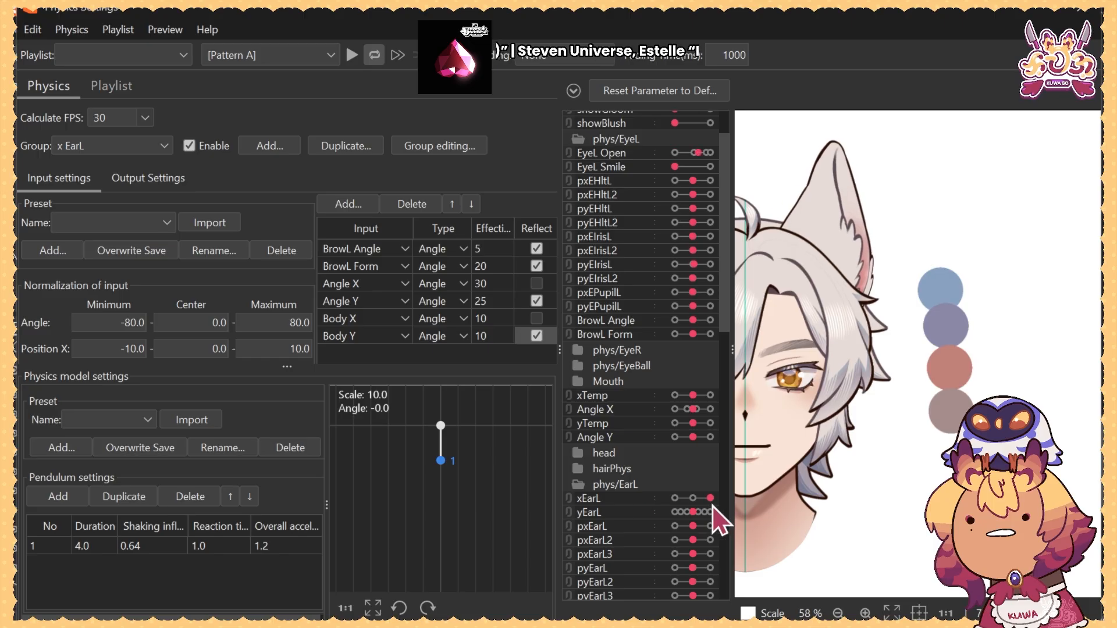
mouse_move(695, 440)
mouse_down()
mouse_move(663, 460)
mouse_move(687, 441)
mouse_move(654, 446)
mouse_move(720, 454)
mouse_move(693, 445)
mouse_move(711, 437)
mouse_up()
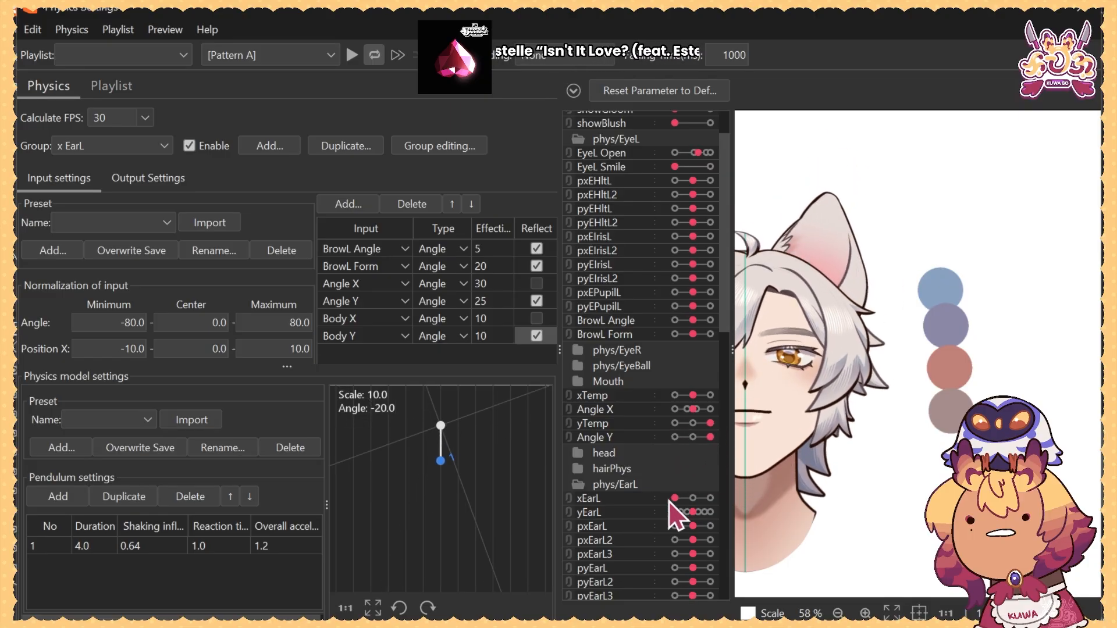
drag(668, 419, 727, 423)
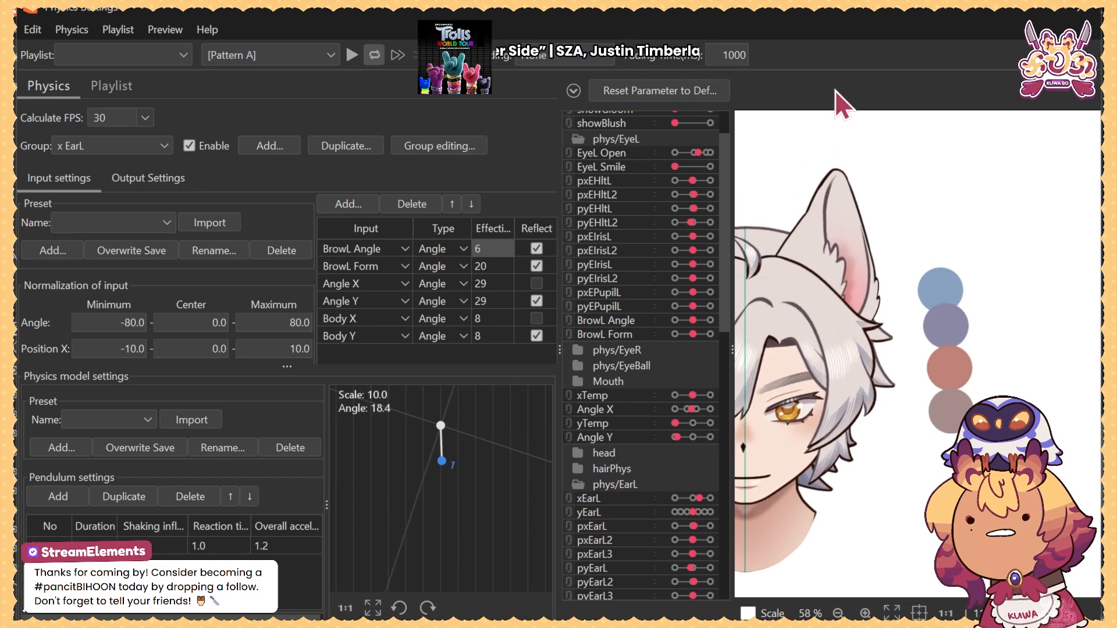
Leave the physics settings, return to the model editor and clear the selection of right-ear deformers on the canvas
click(1080, 9)
key(v)
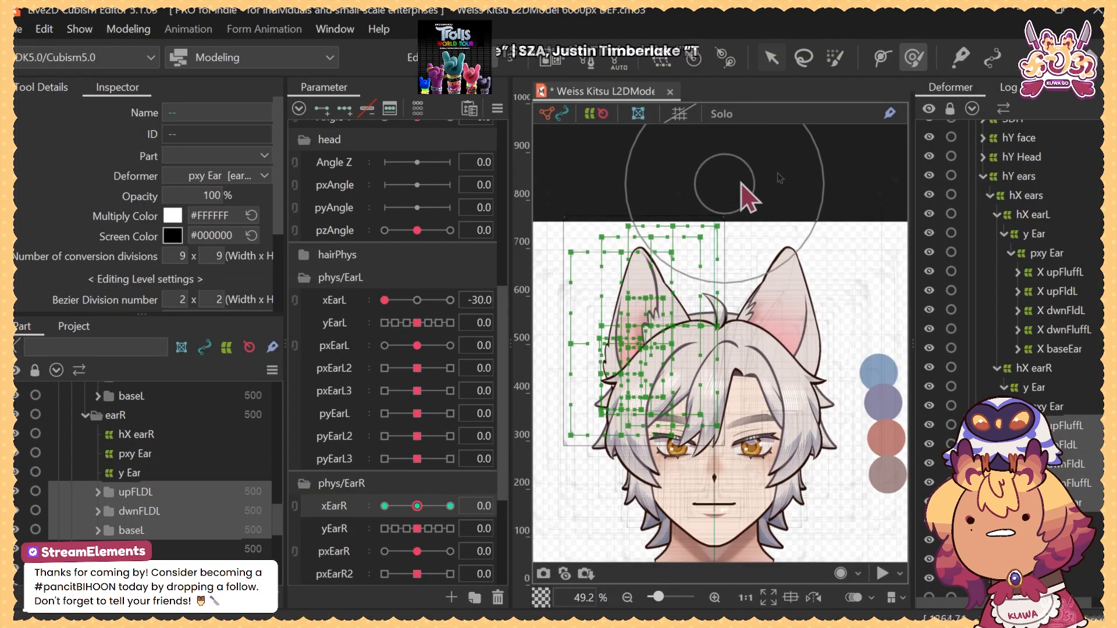
click(744, 188)
drag(469, 317, 507, 321)
scroll(111, 491, down, 1)
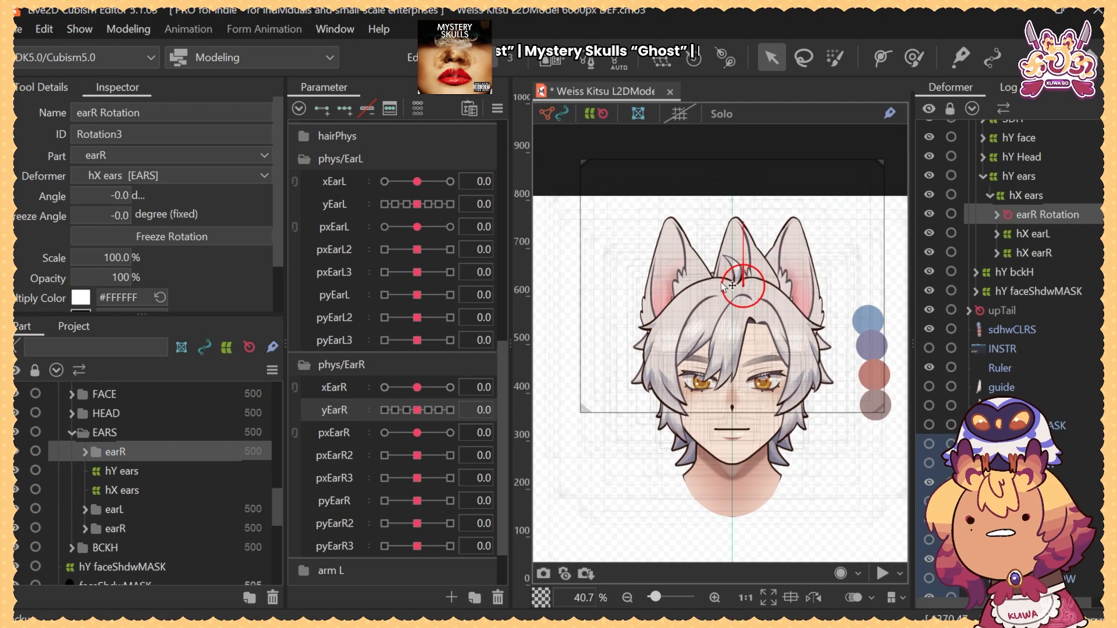
Toggle the visibility of the first earR part in EARS to compare its artwork with the ear on the canvas
drag(724, 201, 723, 349)
drag(649, 354, 708, 312)
click(18, 453)
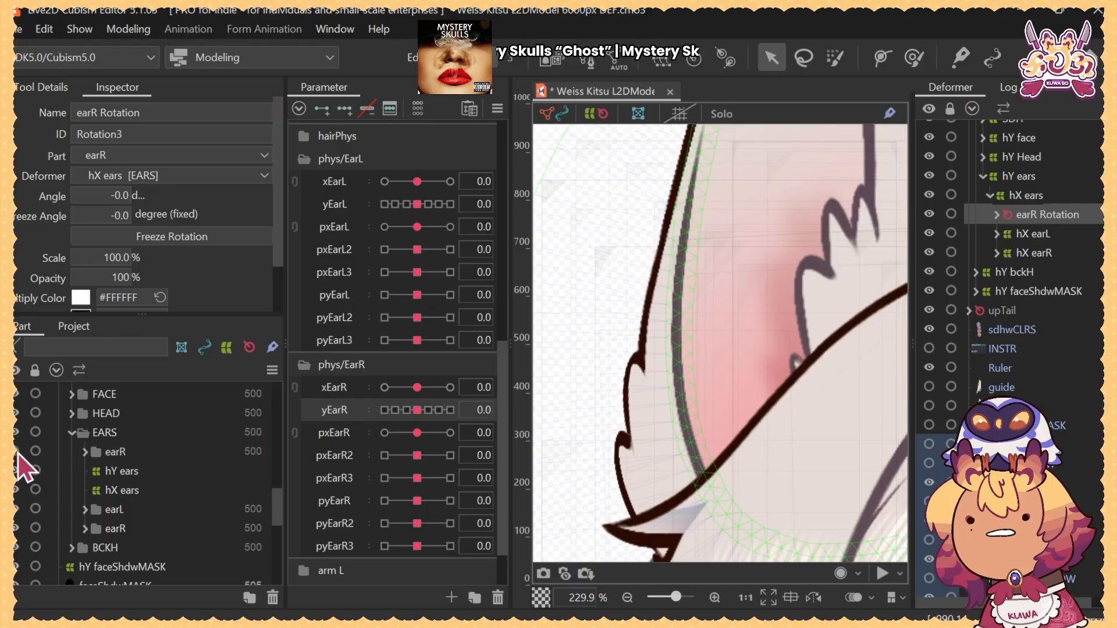
click(17, 453)
key(Left)
key(Left)
key(Left)
key(Left)
click(17, 454)
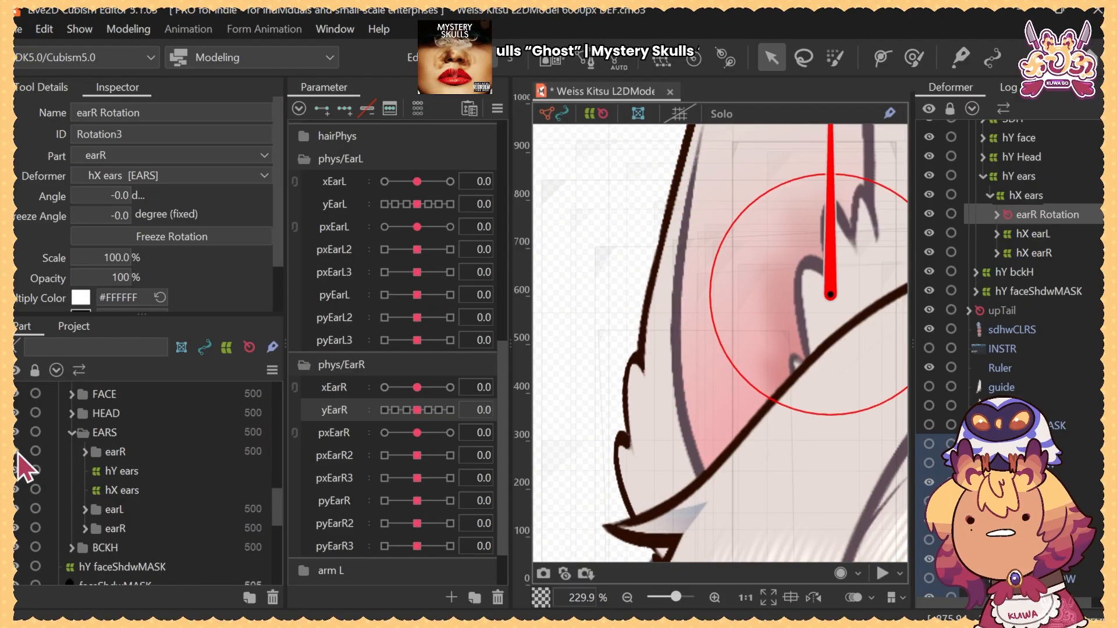
click(17, 453)
click(17, 453)
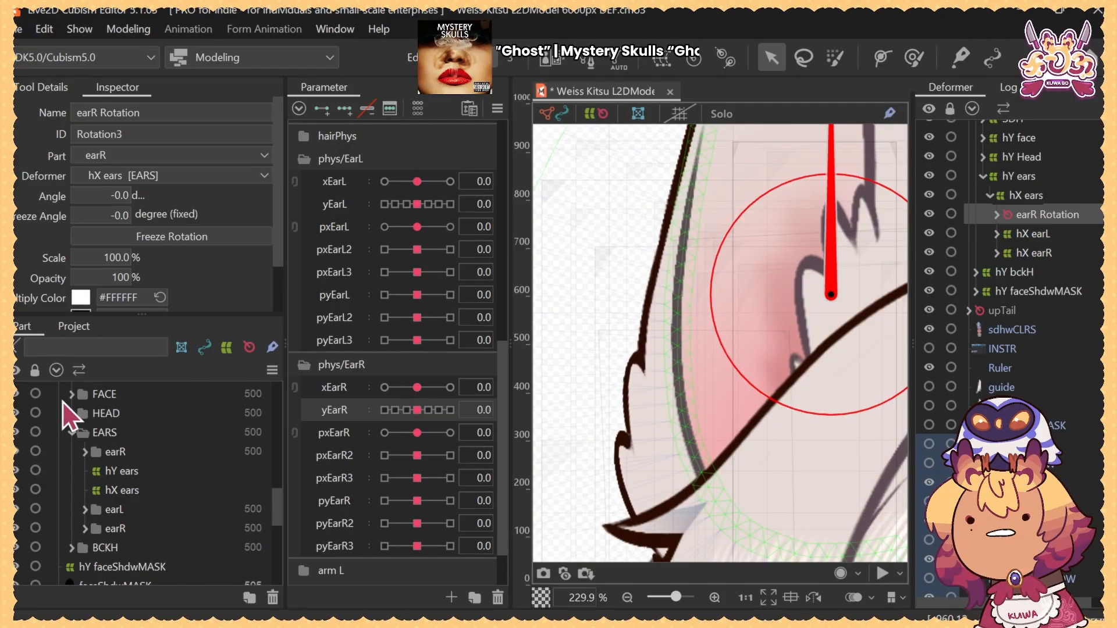
click(17, 453)
click(17, 453)
click(18, 454)
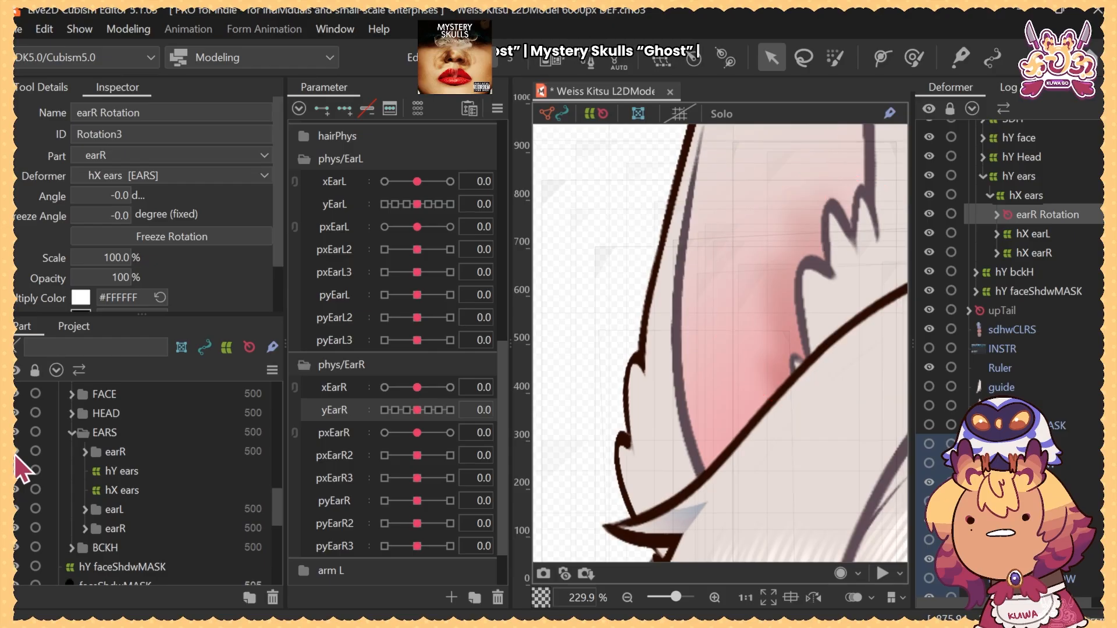
click(17, 453)
click(17, 453)
click(18, 453)
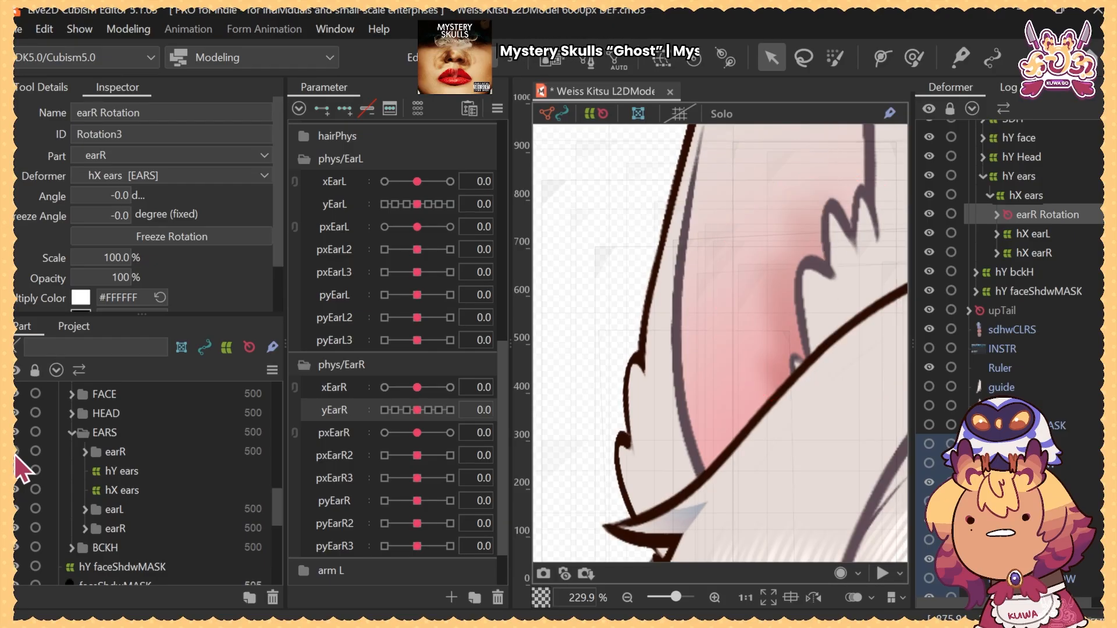
Delete the duplicate earR part from EARS together with the earR Rotation deformer
click(137, 458)
drag(137, 460, 137, 531)
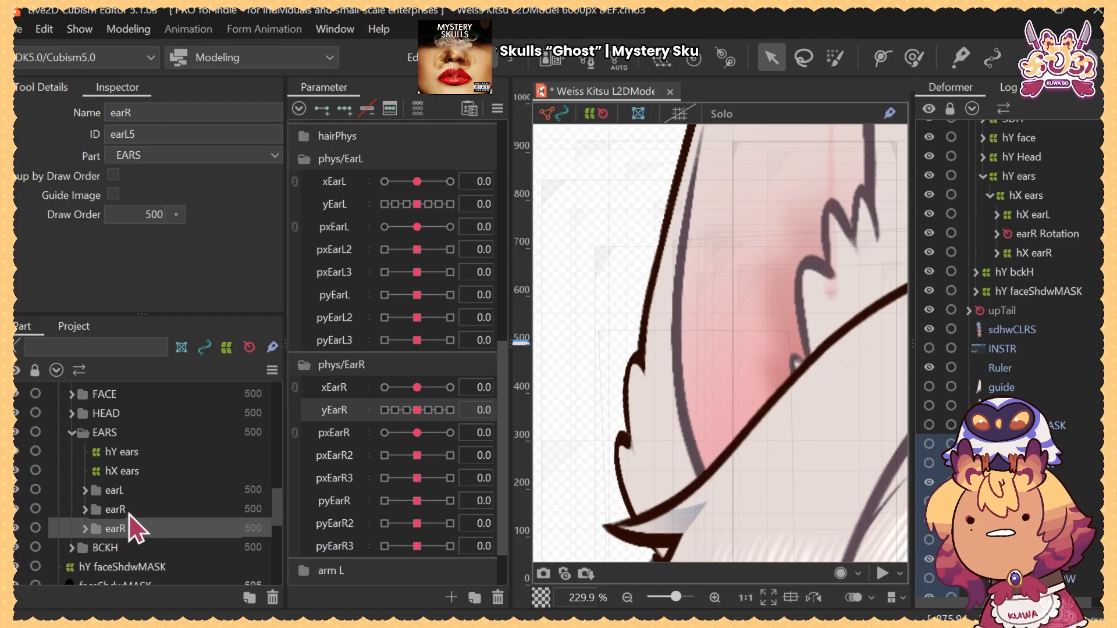
key(Delete)
click(555, 340)
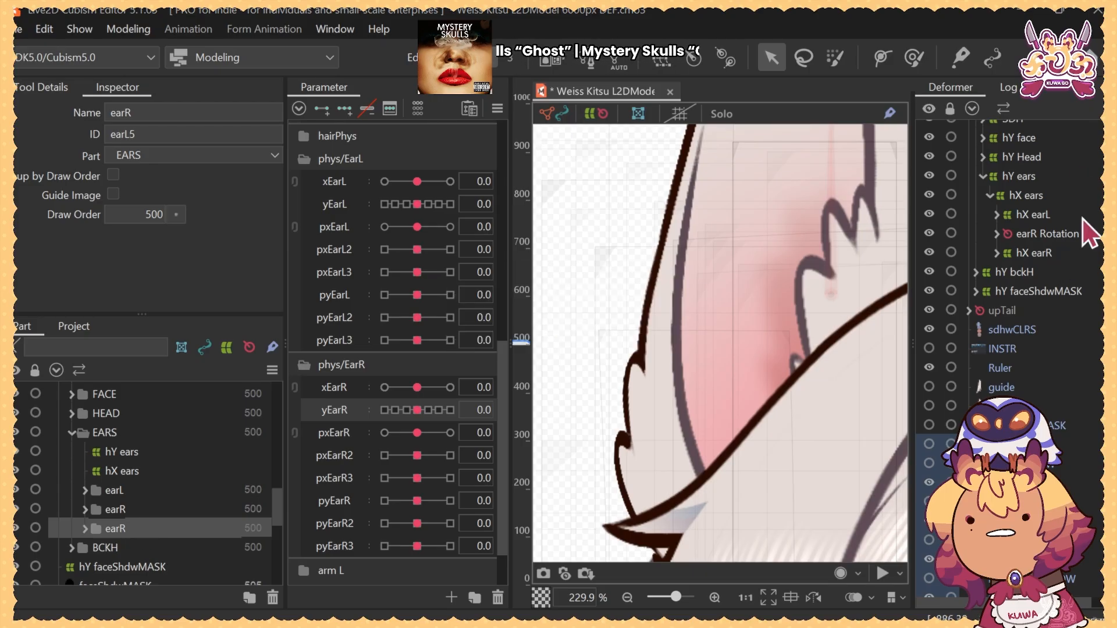
click(1046, 233)
key(Delete)
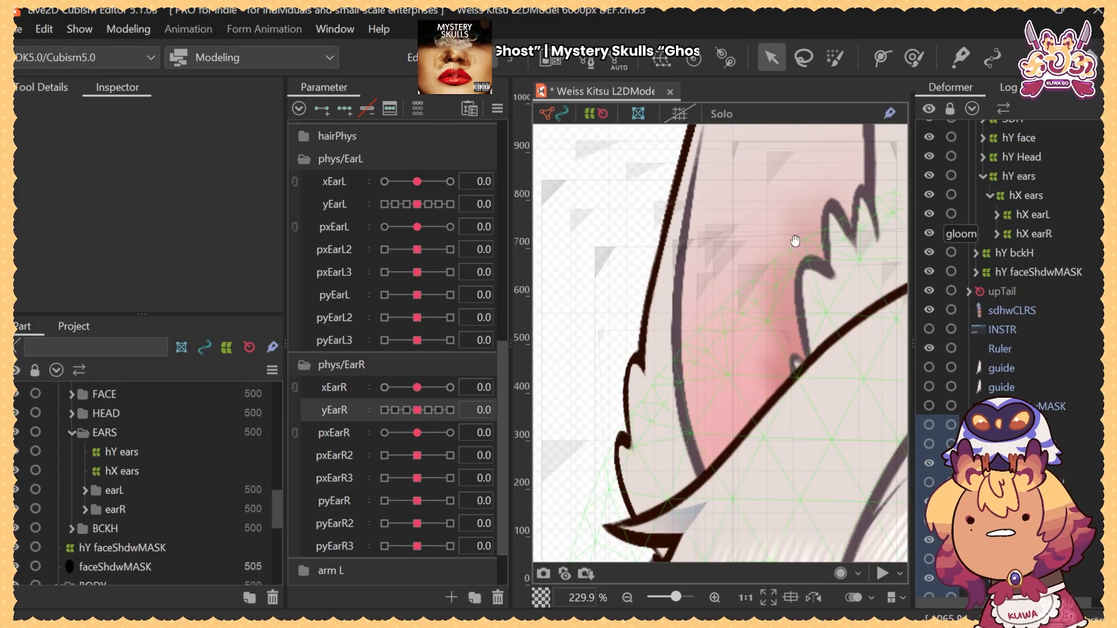
Review the input parameters of the x EarL group in the physics settings
scroll(785, 256, down, 5)
drag(783, 259, 648, 300)
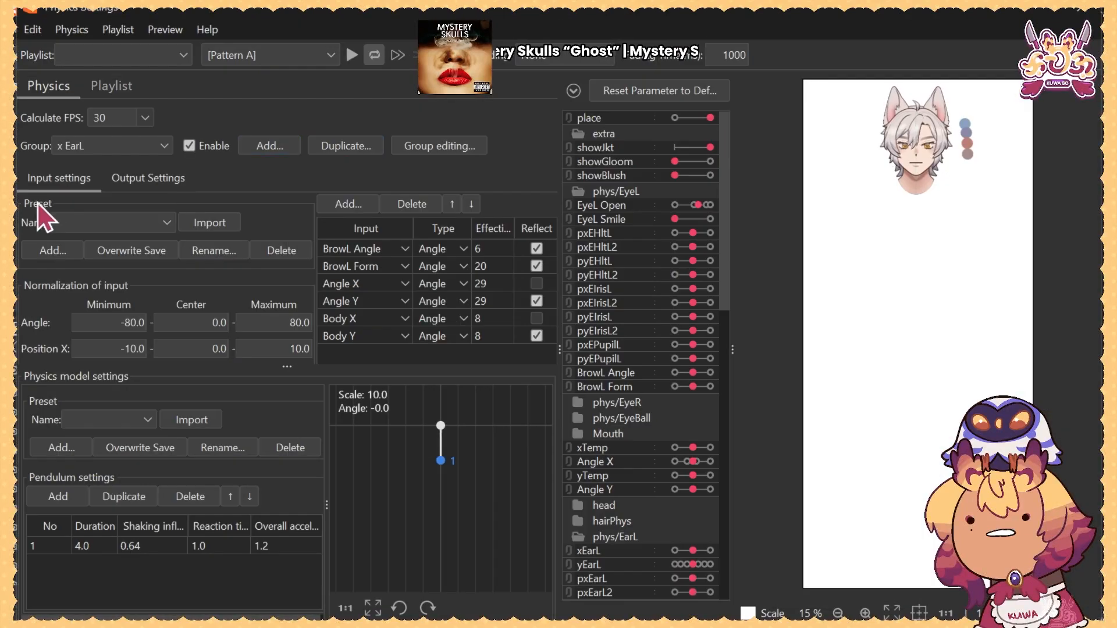
click(108, 148)
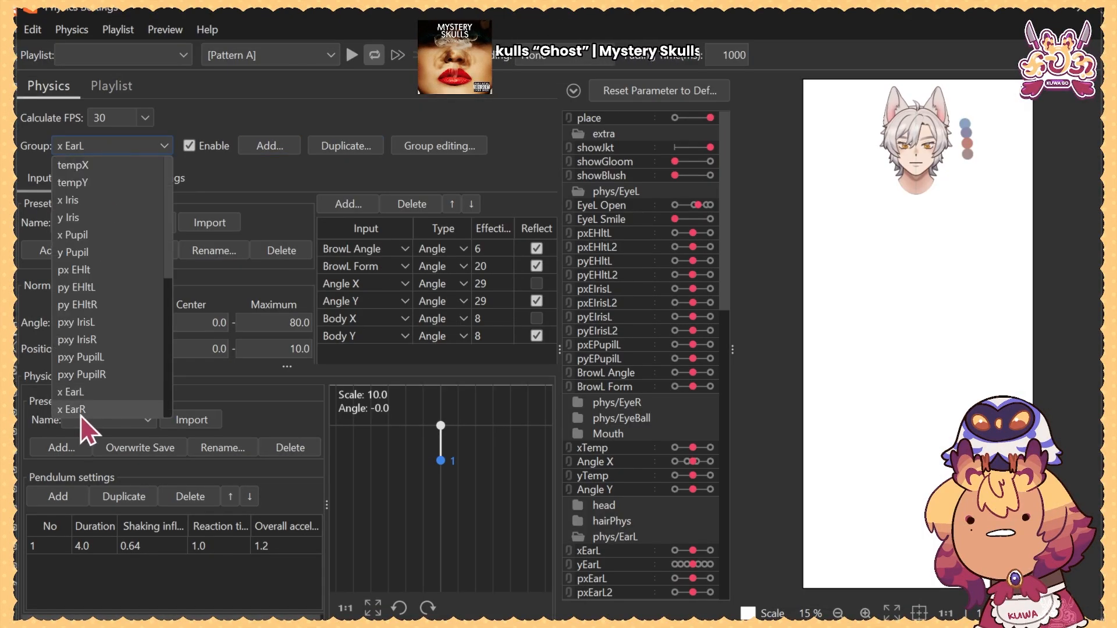
click(87, 395)
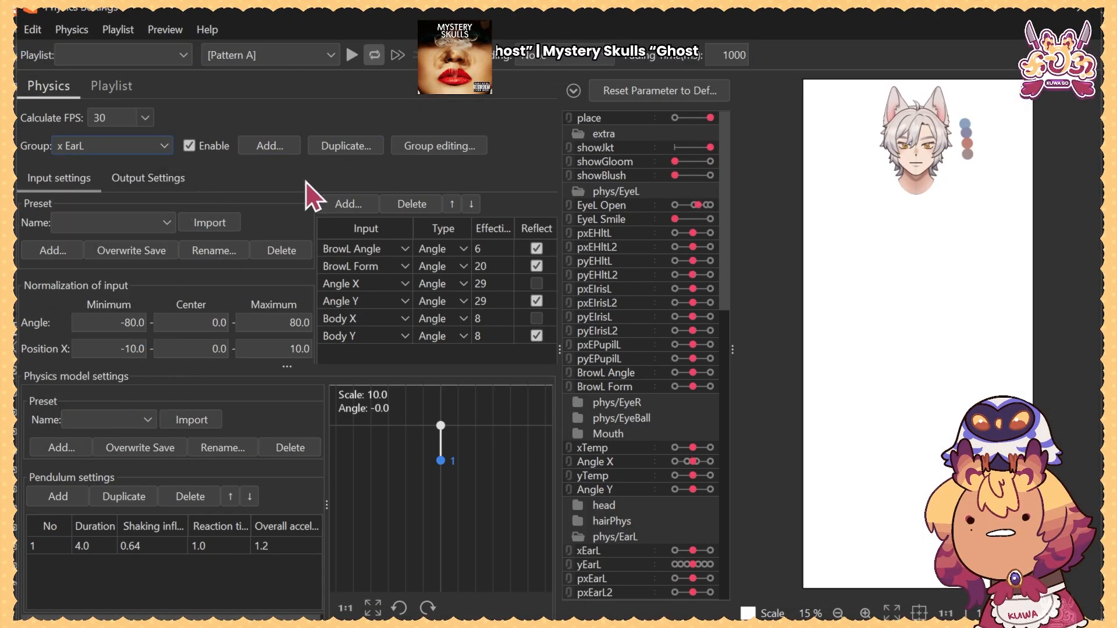
drag(306, 179, 569, 383)
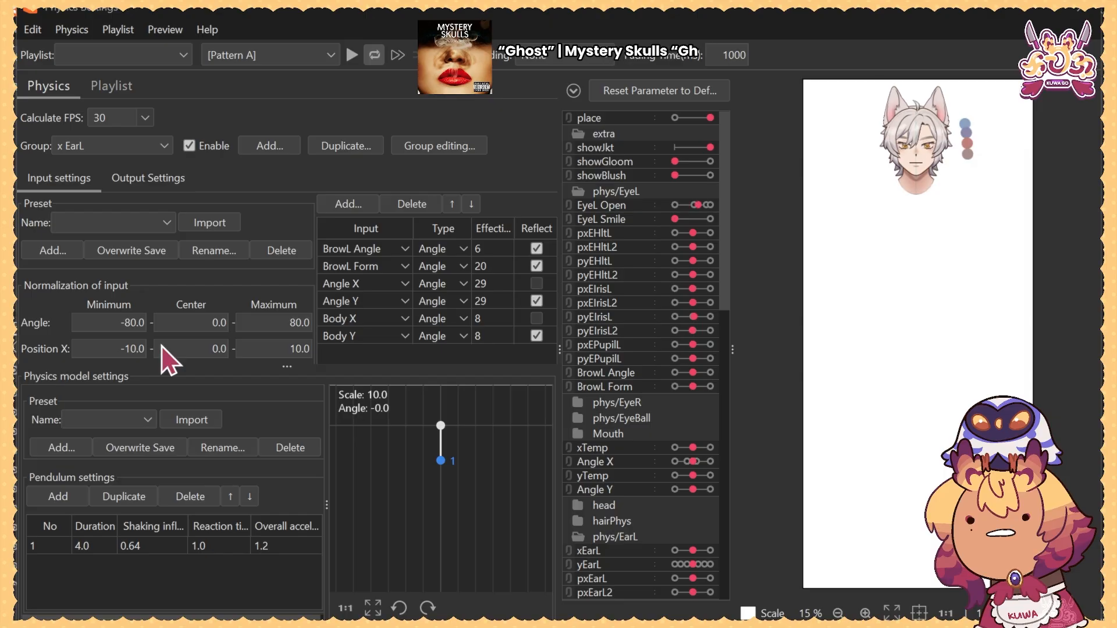
Switch to the x EarR physics group and lower Angle Y to its minimum to preview the right ear
click(117, 147)
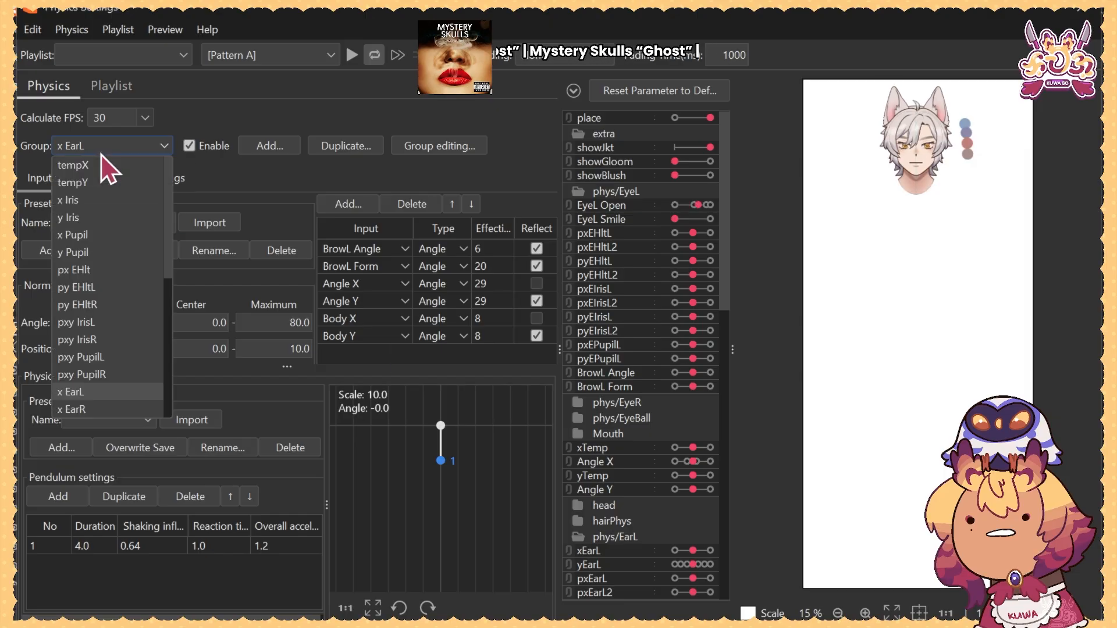
click(88, 411)
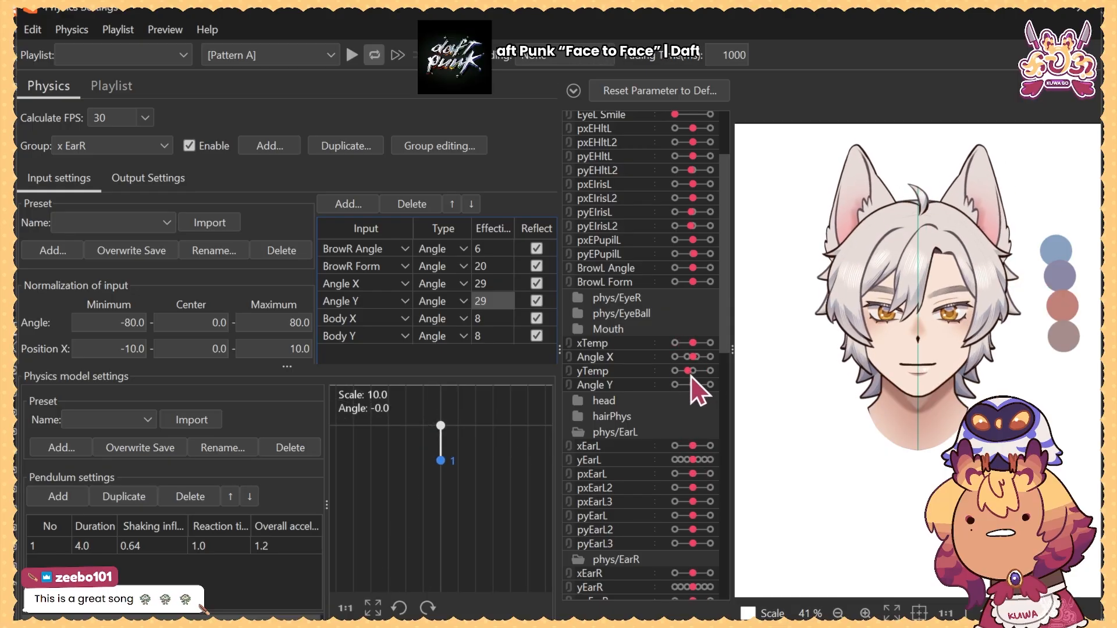
mouse_move(693, 385)
mouse_down()
mouse_move(705, 386)
mouse_move(676, 387)
mouse_move(720, 387)
mouse_move(672, 387)
mouse_up()
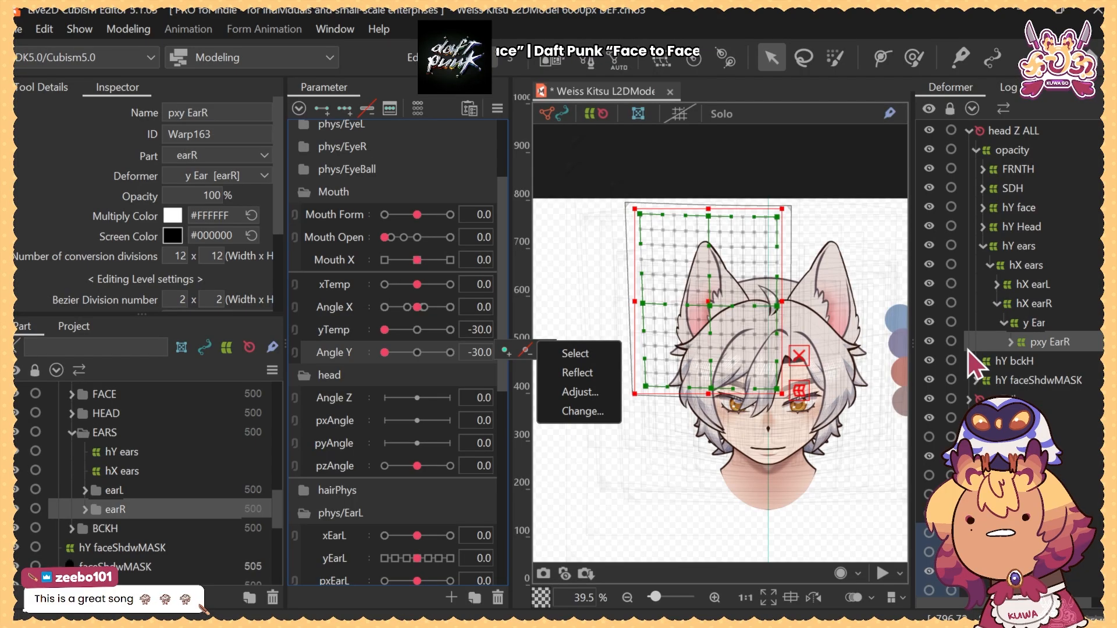
Stretch the top edge of the Y dwnMolar warp deformer slightly upward at Angle Y -30, with Mouth Form and Mouth Open at 1.0
click(1021, 227)
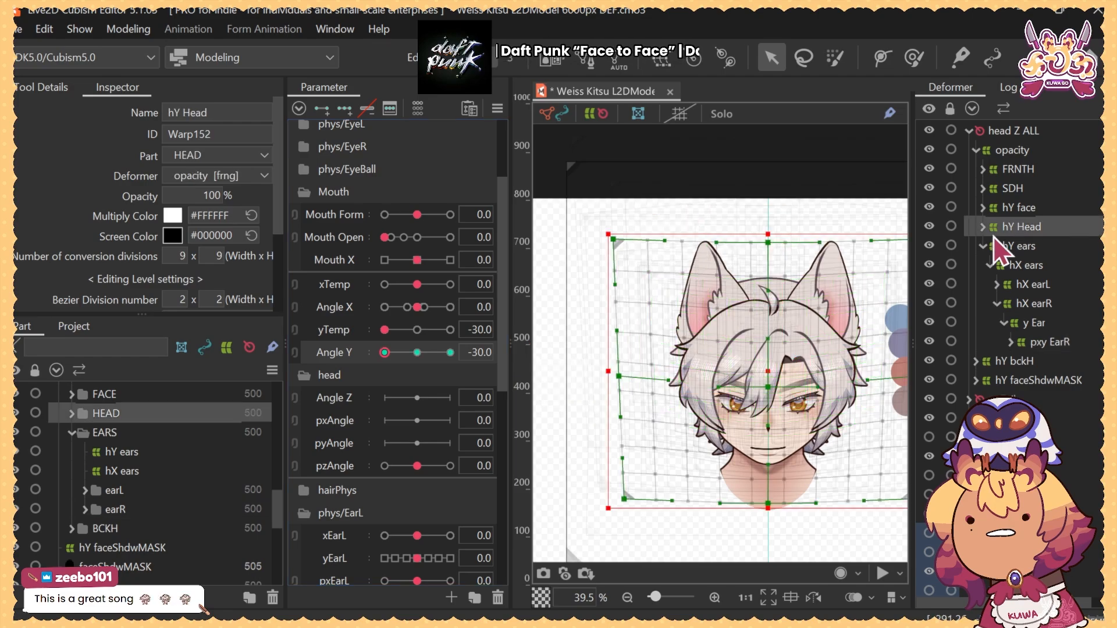
click(983, 207)
click(1019, 228)
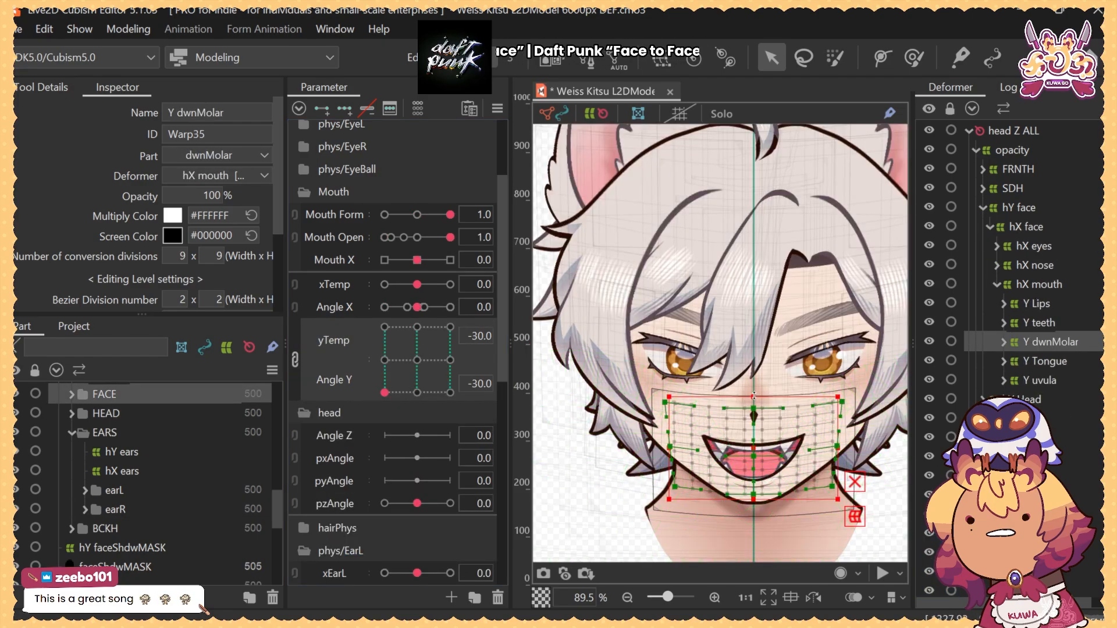
drag(753, 397, 753, 391)
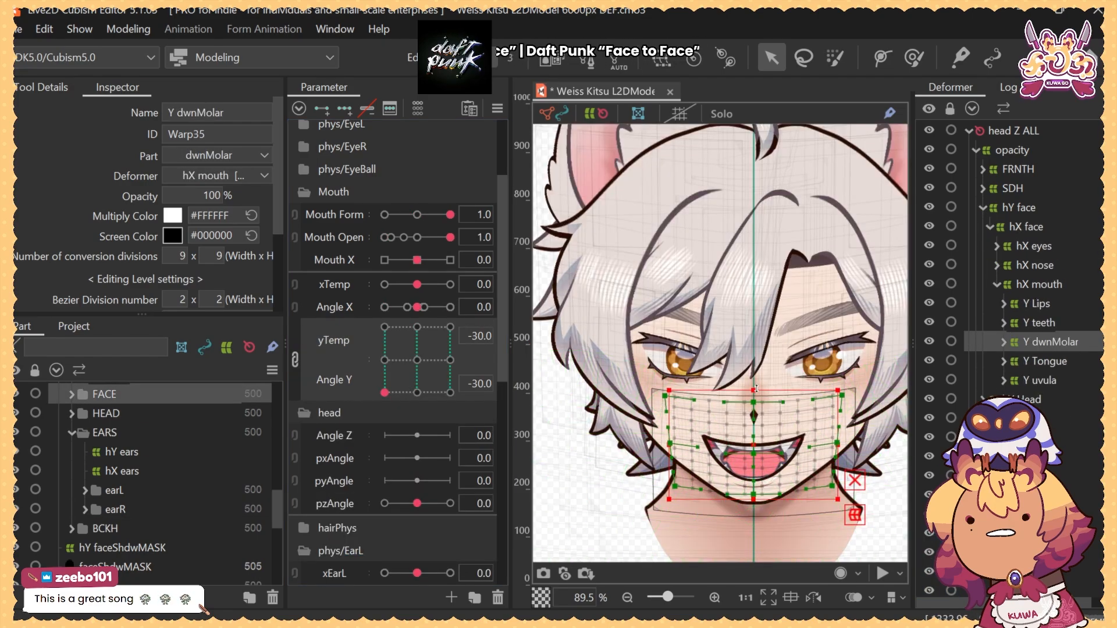
scroll(793, 452, up, 5)
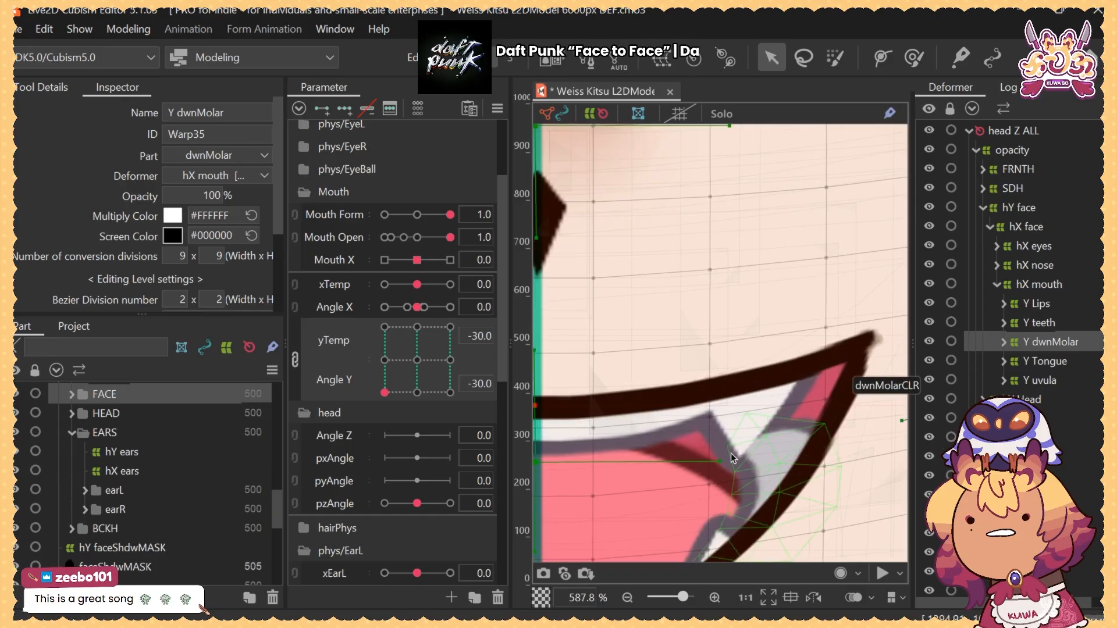
scroll(846, 366, down, 2)
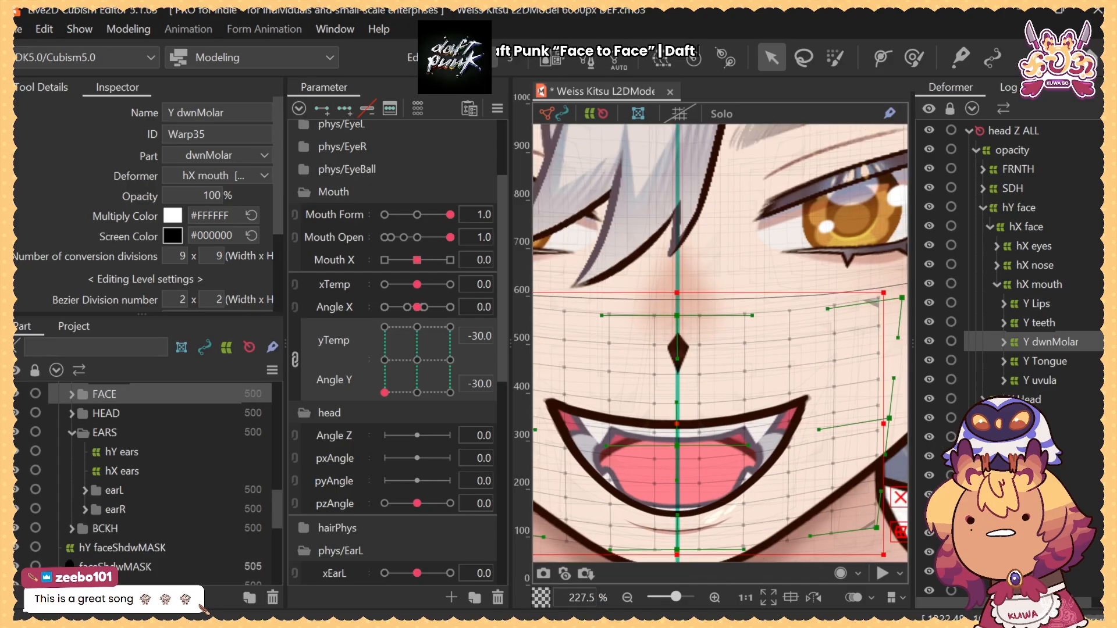
Select the dwnMolarCLR art mesh in the dwnMolar part under mouthIN and teethDwn
click(72, 395)
click(84, 489)
scroll(99, 477, down, 3)
click(98, 408)
click(111, 446)
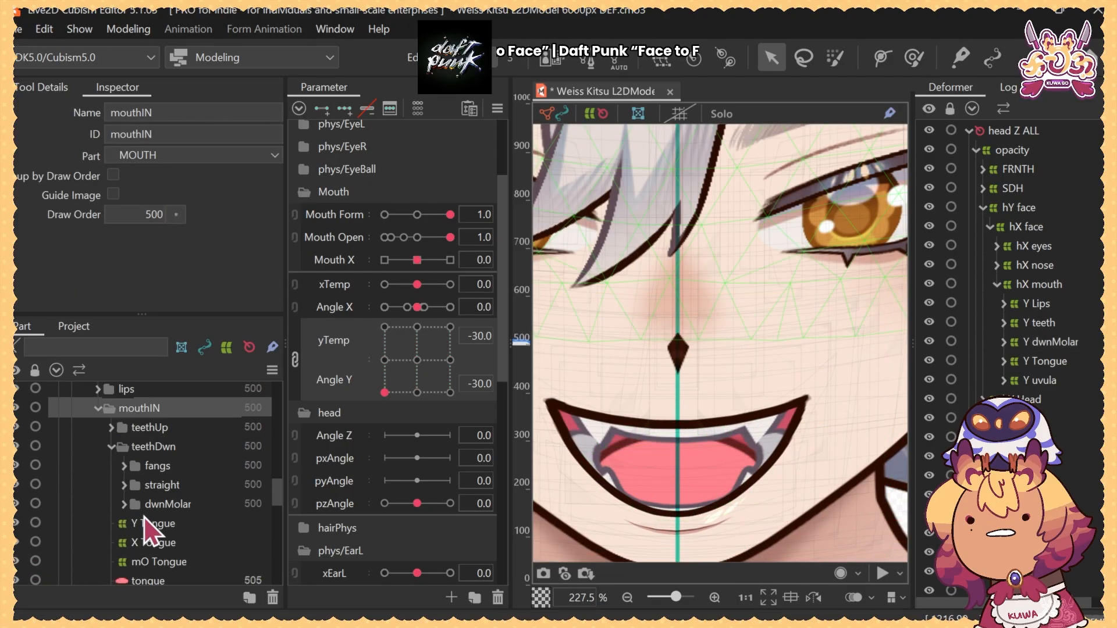
click(119, 504)
scroll(215, 518, down, 1)
click(196, 514)
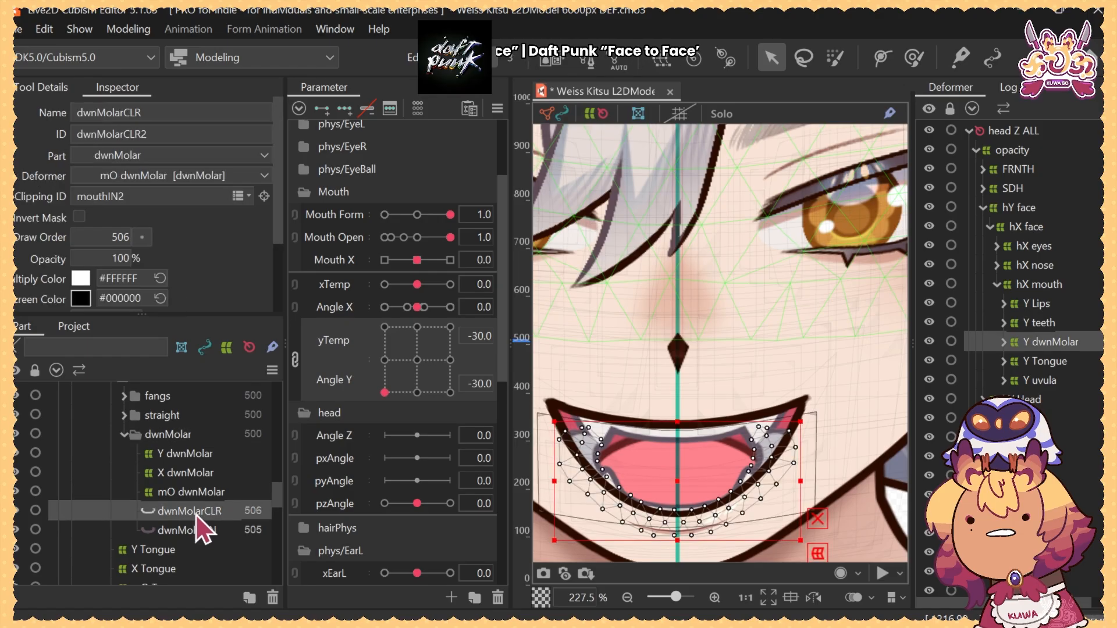
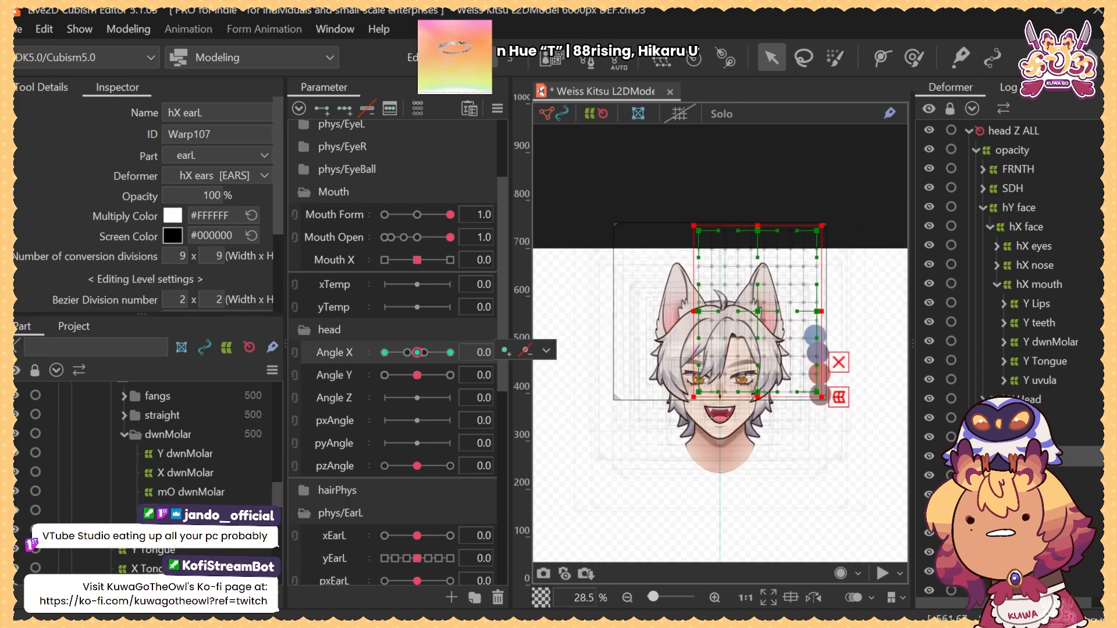
Create a warp deformer named hXY ears as the parent of hY ears in the EARS part and enlarge it slightly outward
click(1015, 418)
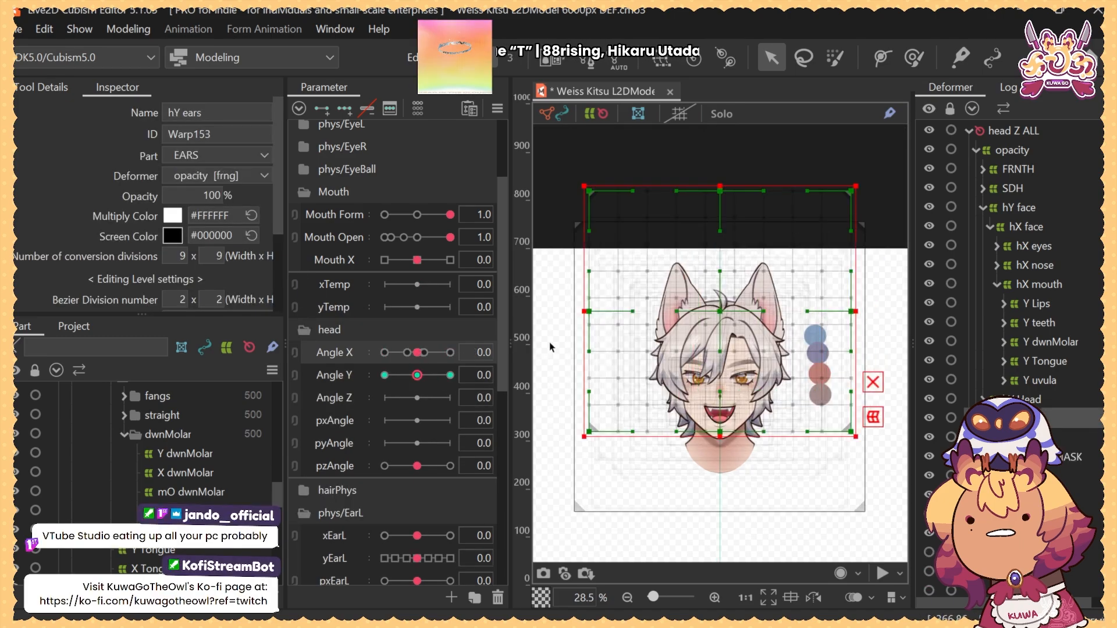
click(662, 65)
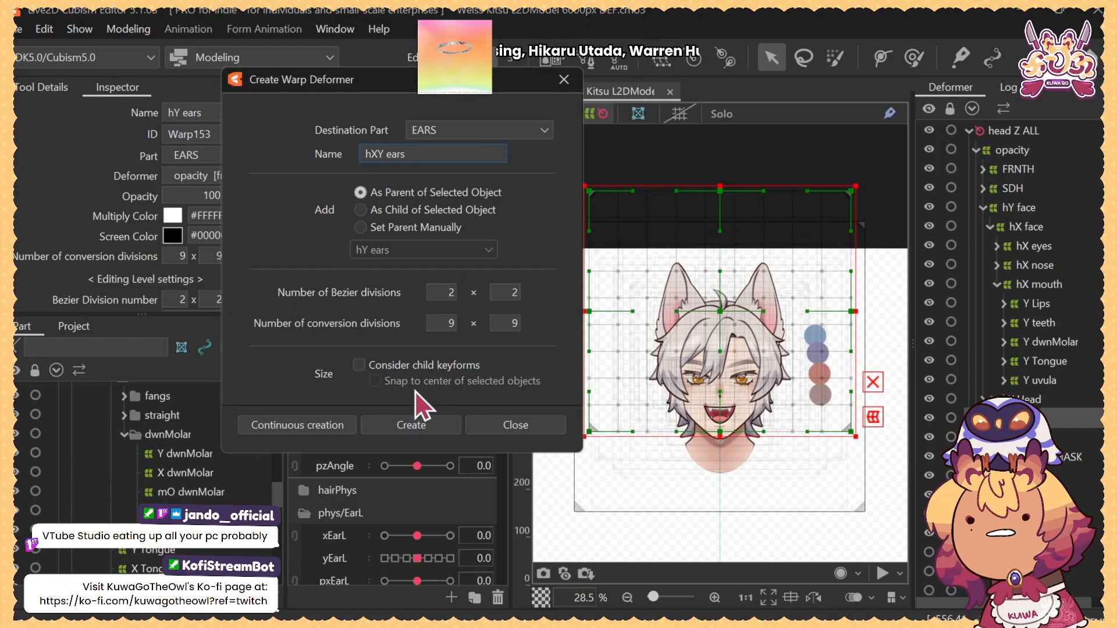
click(391, 420)
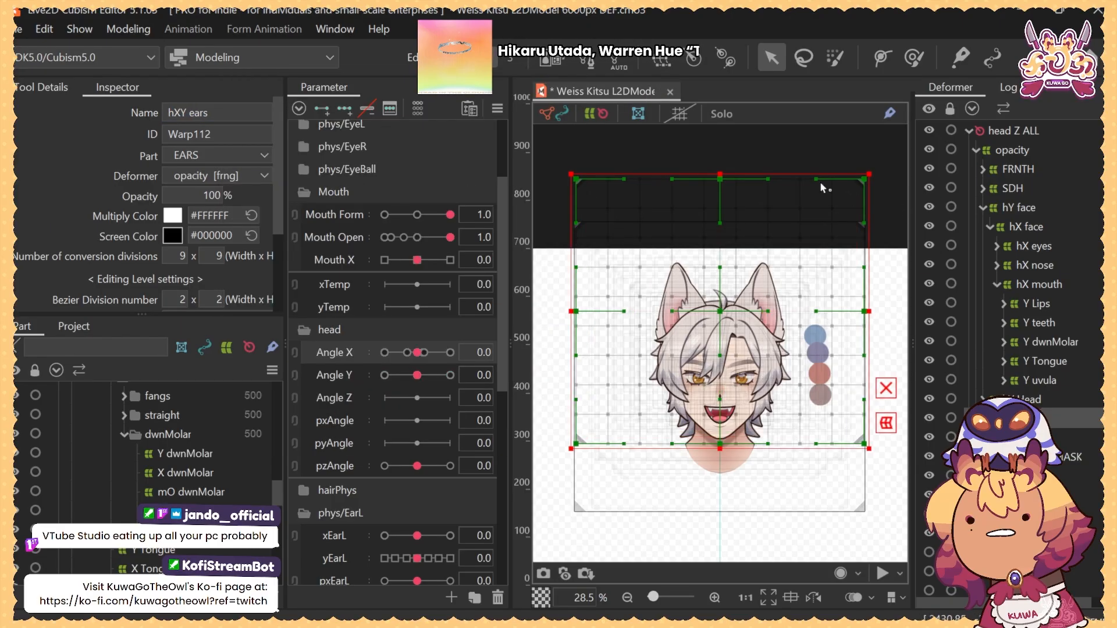
drag(719, 170, 719, 160)
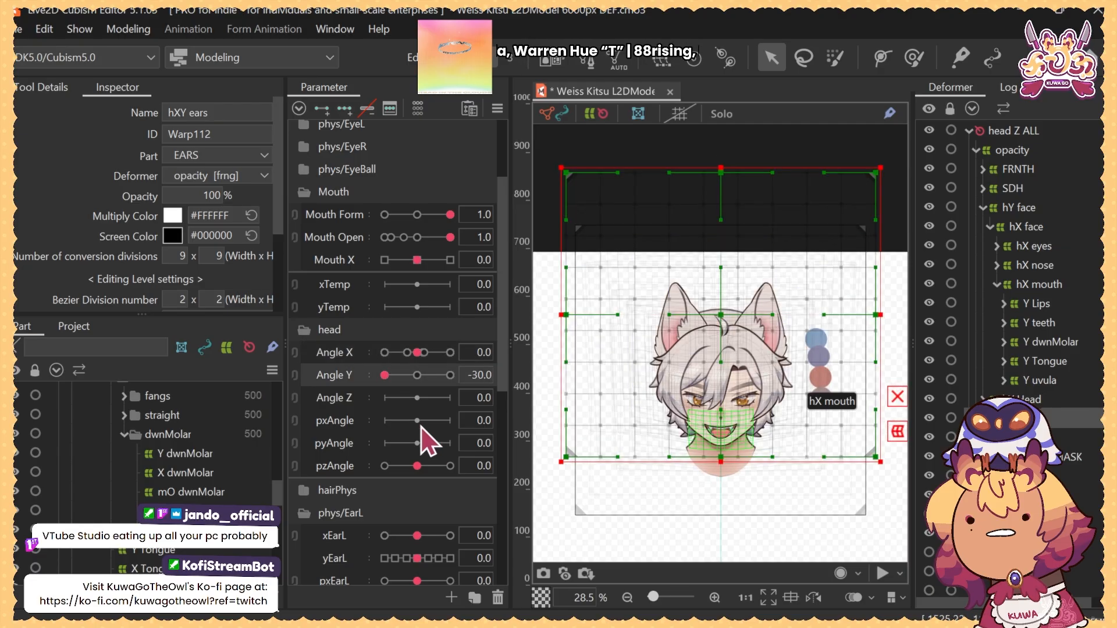
click(418, 375)
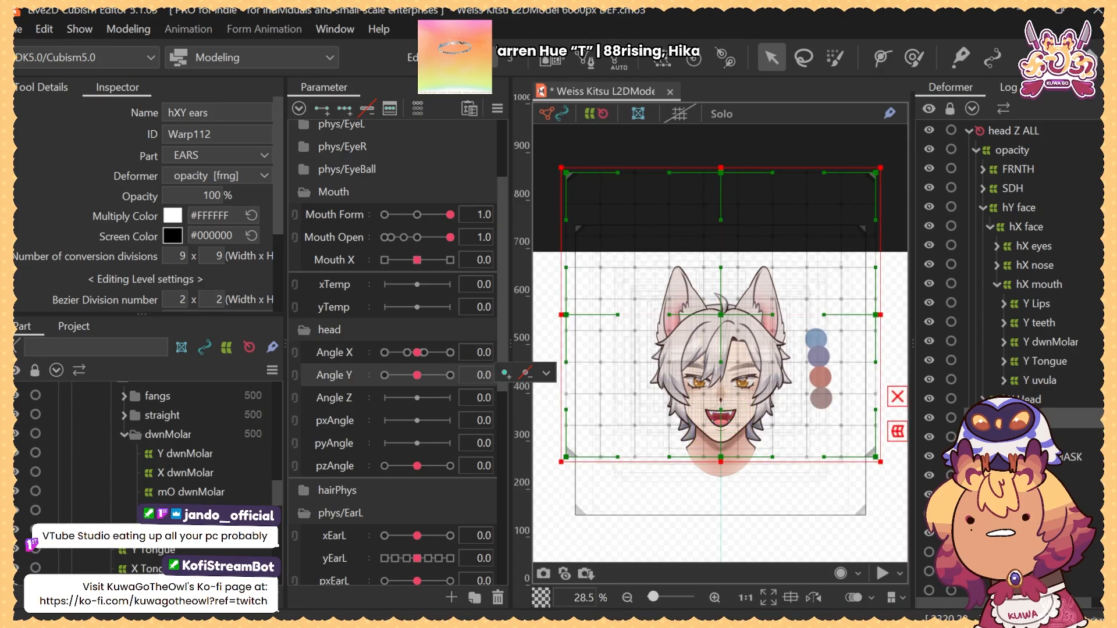
Add hXY head and hXY face as parent warp deformers around hY Head and hY face
click(1031, 400)
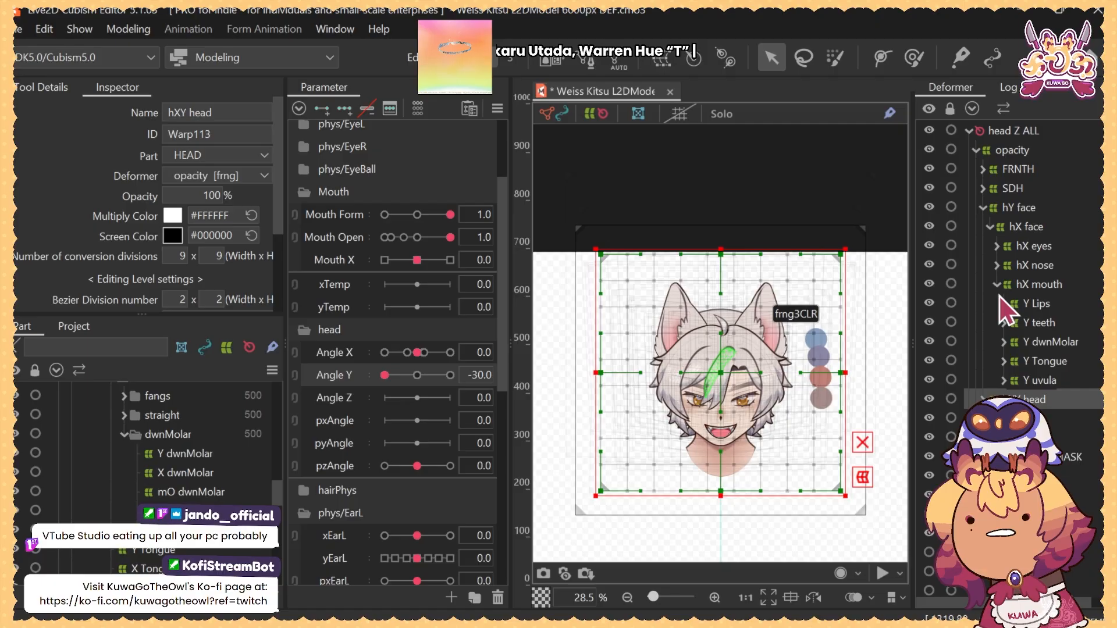
click(1004, 289)
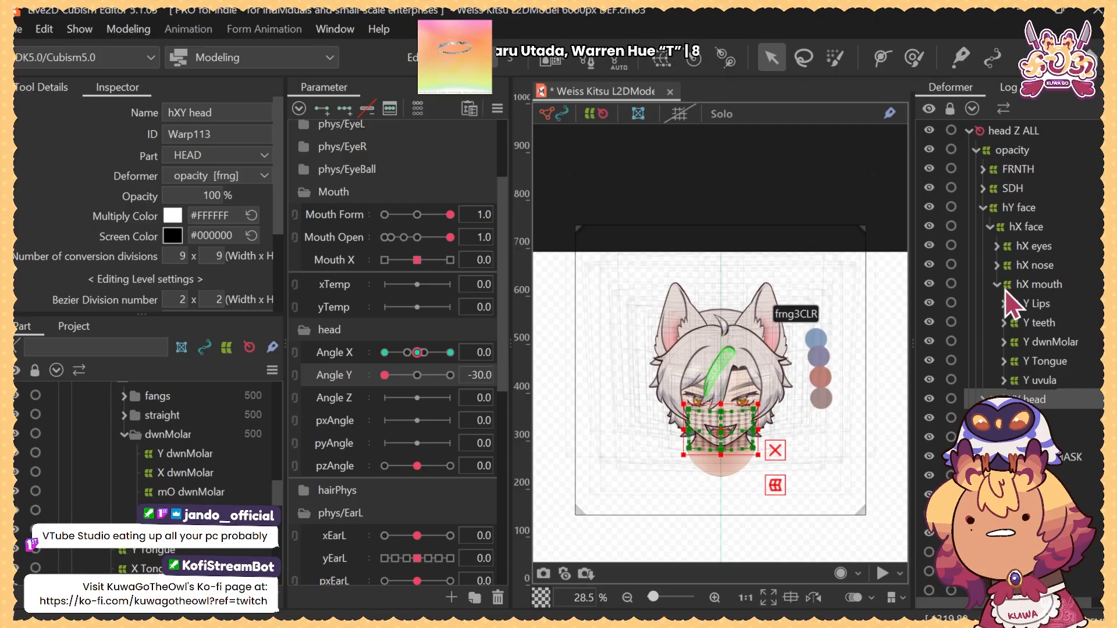
click(1025, 226)
click(1019, 207)
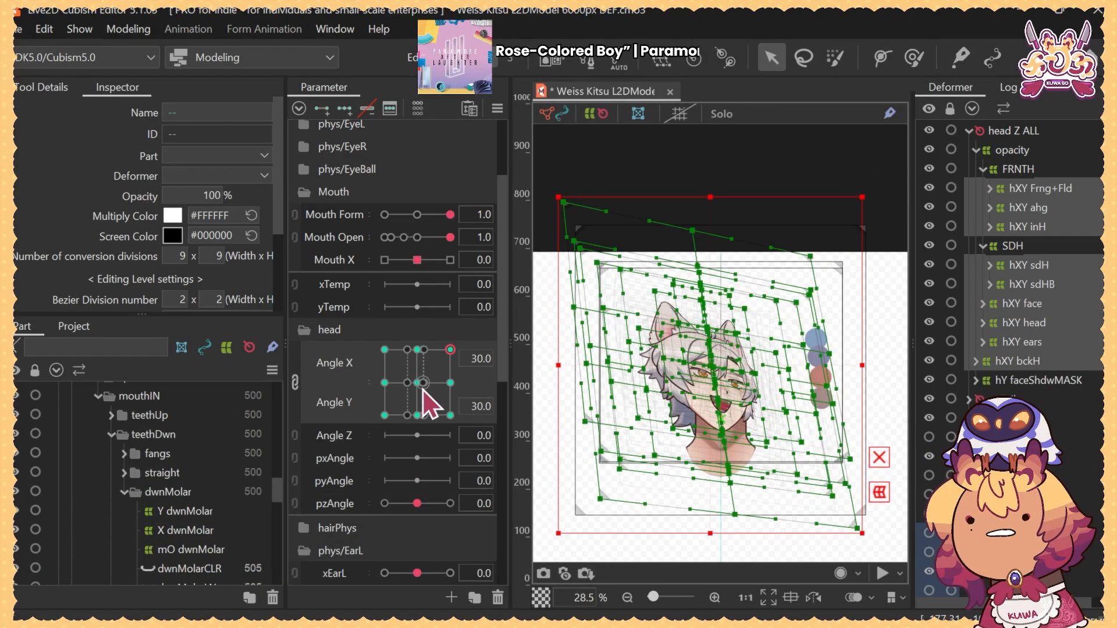
Preview the selected hXY deformers at the side, vertical and corner positions of the combined Angle X and Angle Y parameters
click(395, 398)
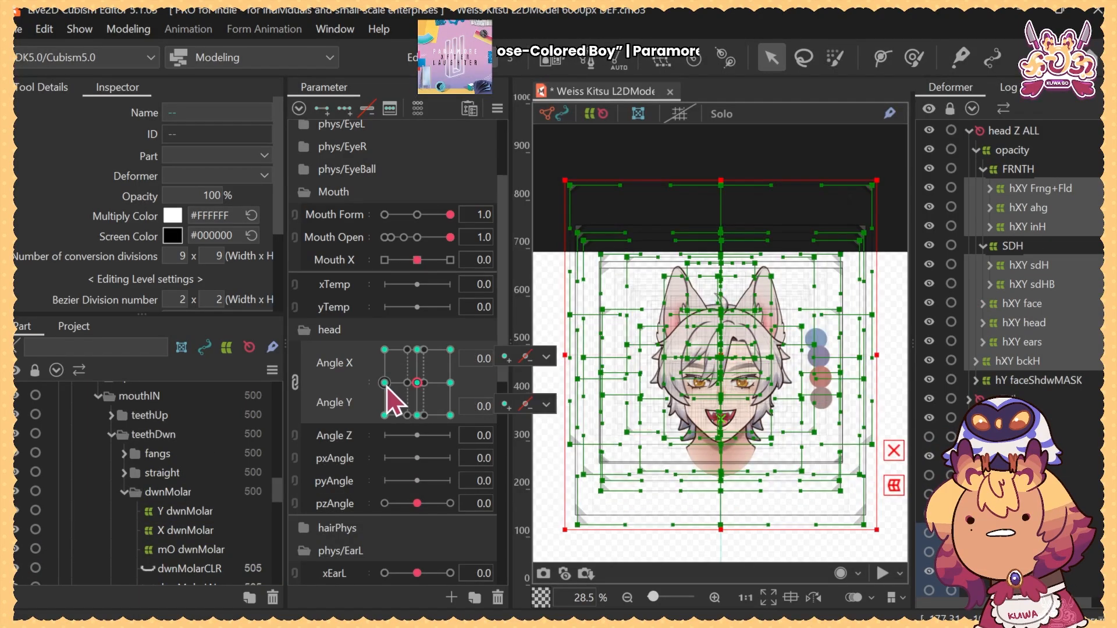
click(401, 407)
click(385, 384)
click(418, 351)
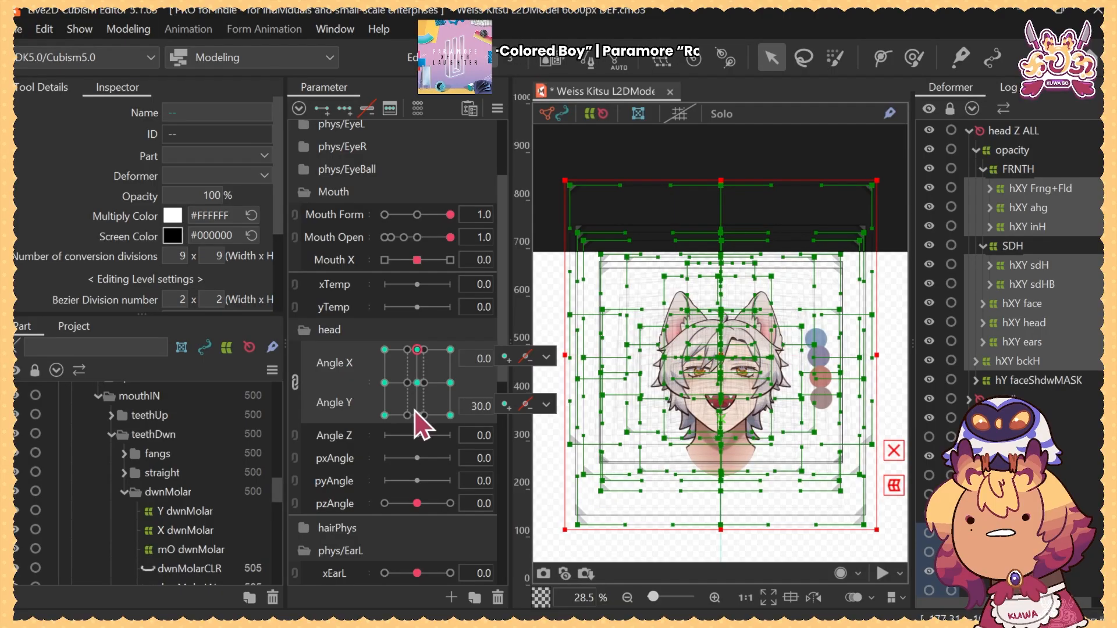
click(417, 416)
click(386, 384)
click(450, 383)
click(385, 382)
click(417, 350)
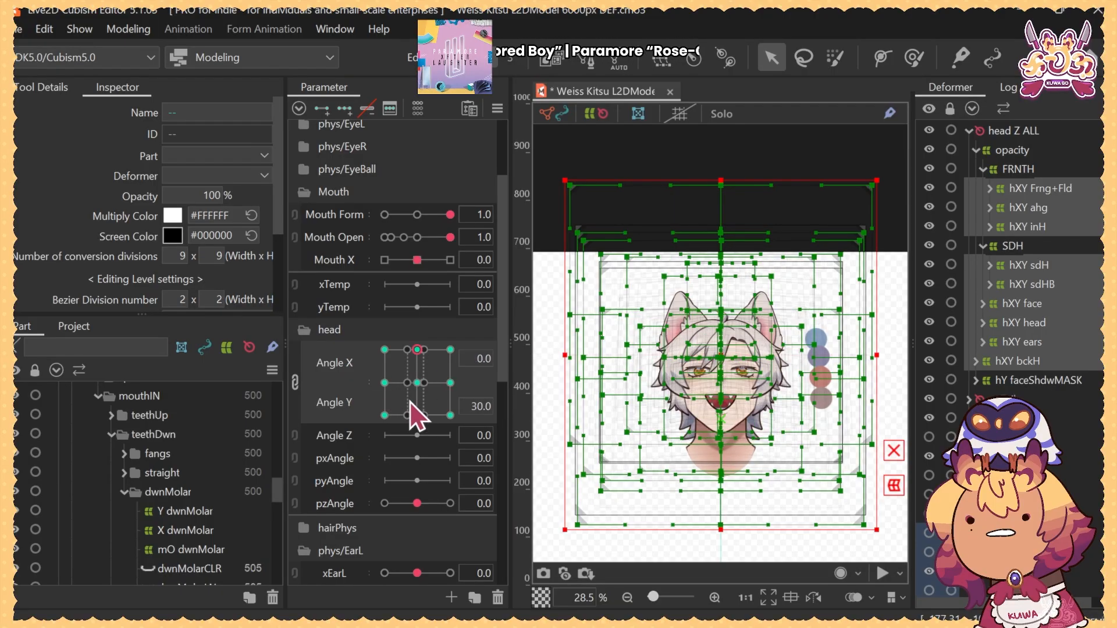
click(417, 415)
click(417, 383)
click(384, 349)
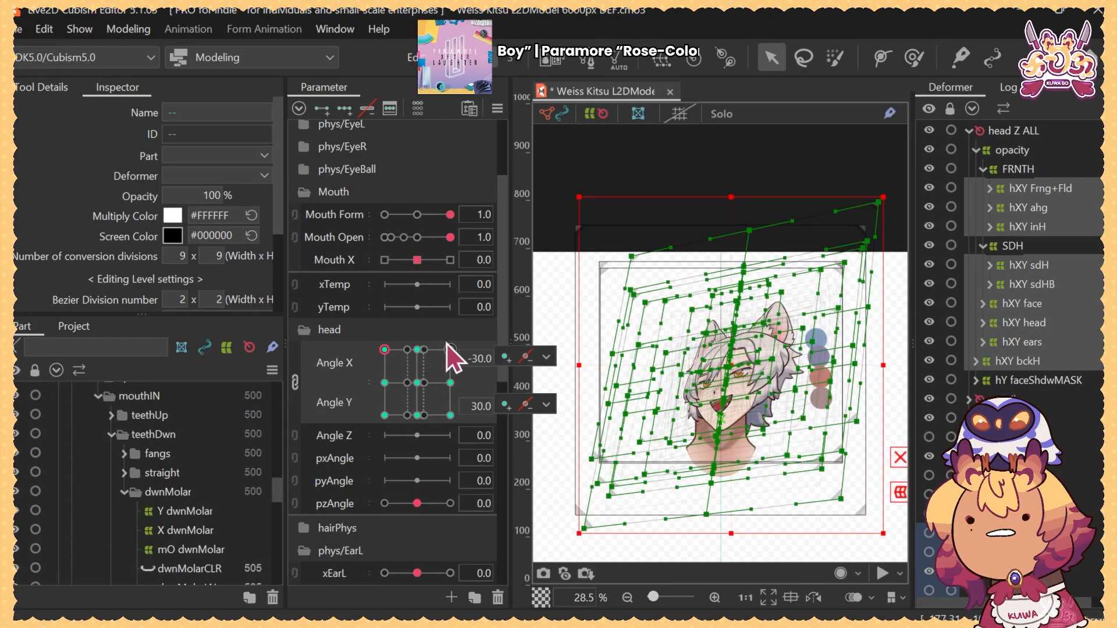
click(450, 350)
click(384, 349)
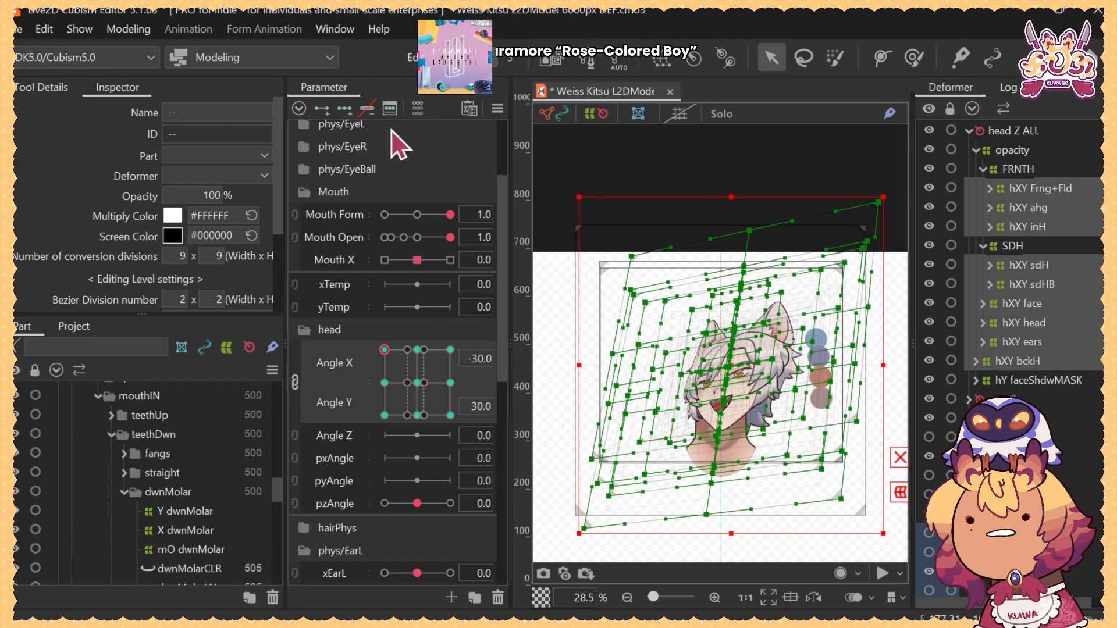
click(129, 31)
click(465, 30)
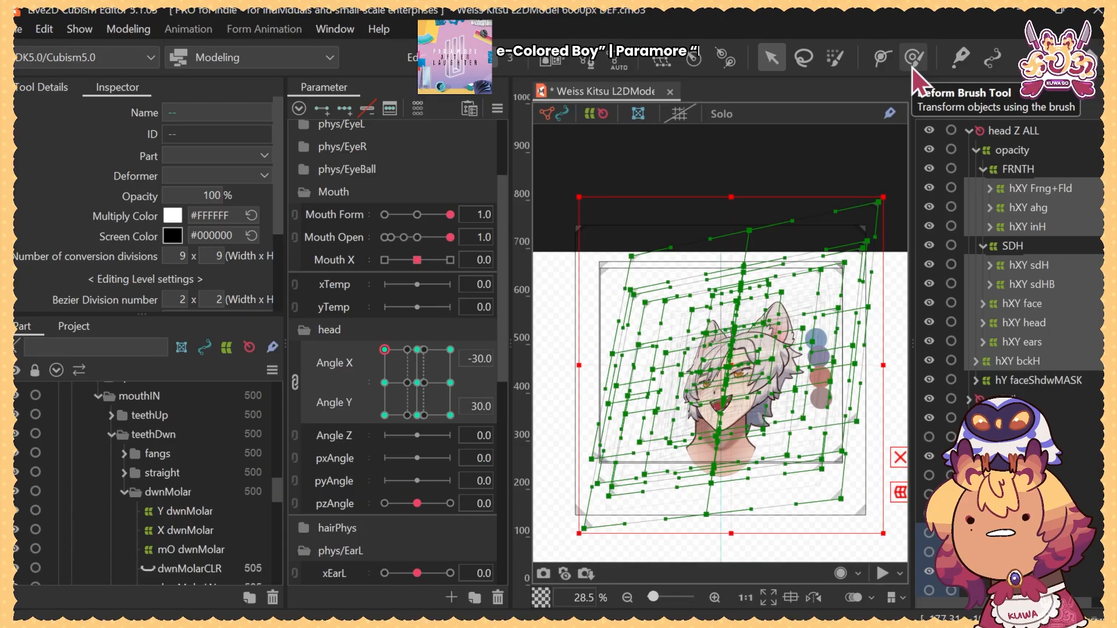
Hide the neck part and compare the head at the neutral pose with Angle X -30 at Angle Y 0 and 30
scroll(182, 487, down, 10)
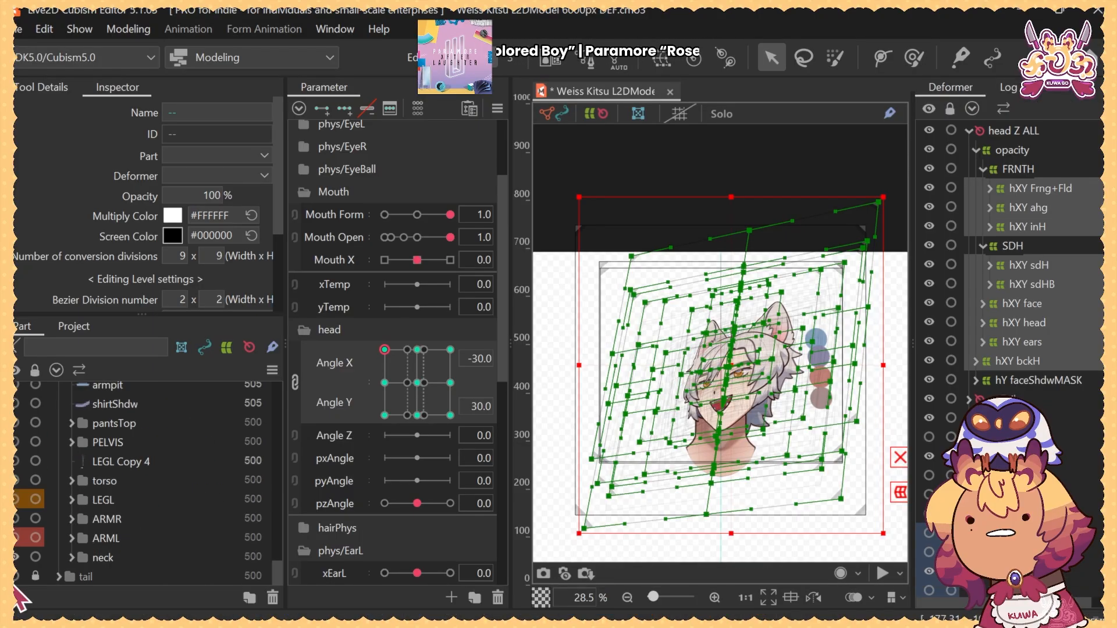
click(17, 558)
click(417, 384)
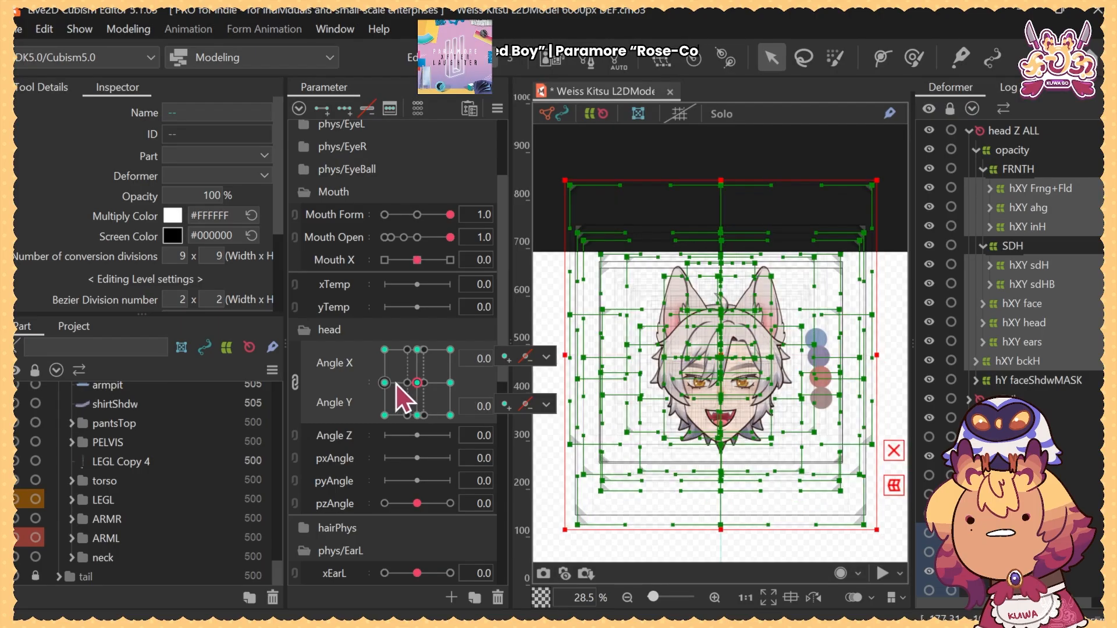
click(385, 382)
click(385, 350)
click(385, 383)
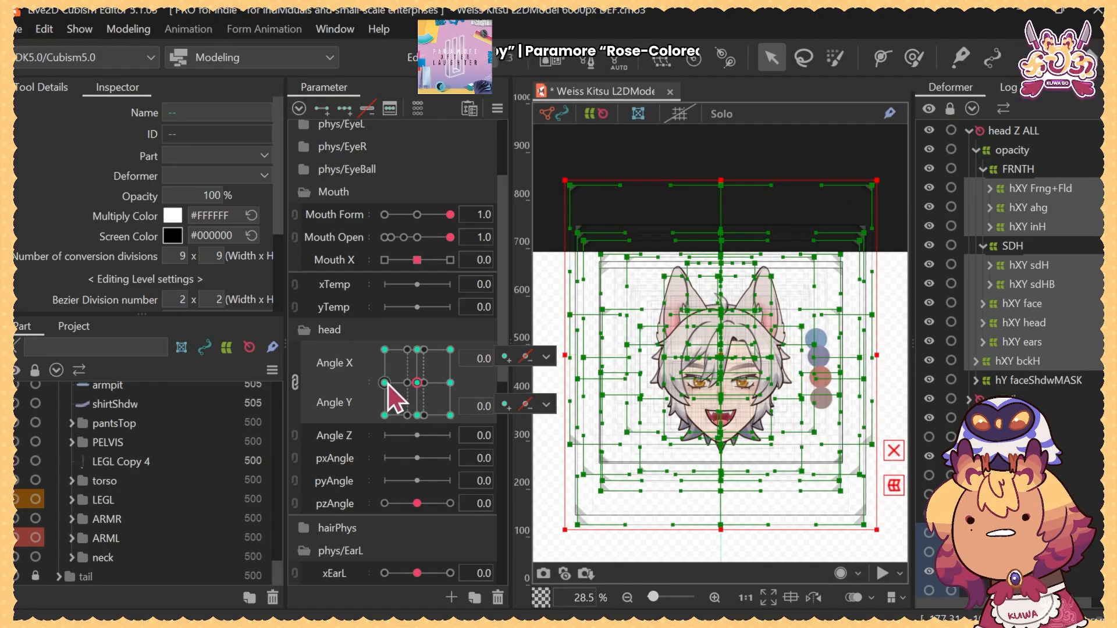
click(384, 350)
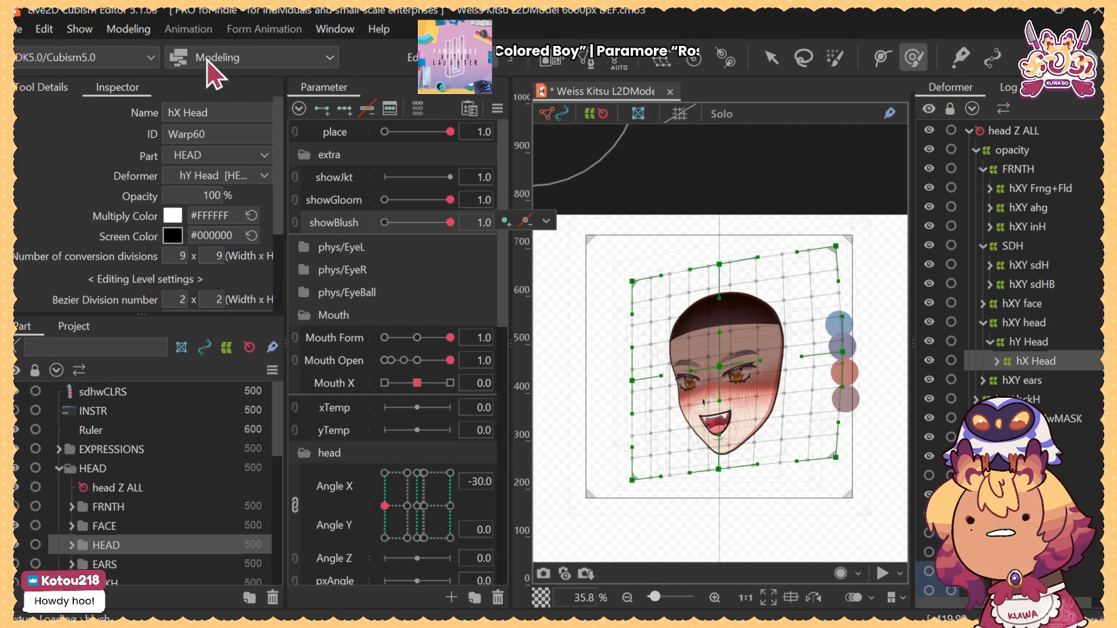
click(128, 28)
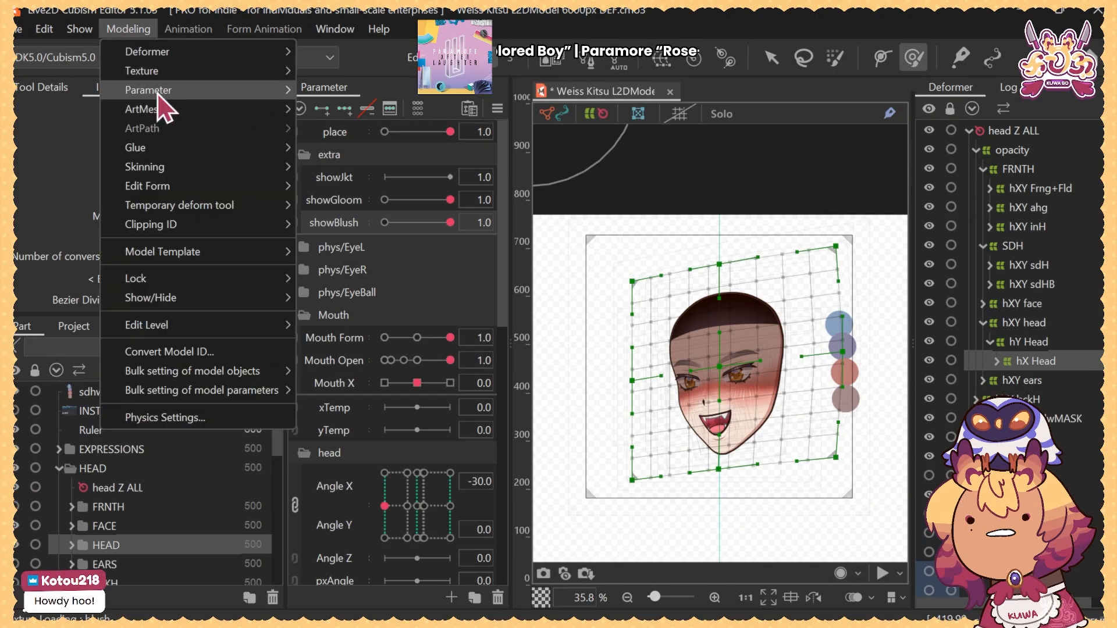
mouse_move(273, 90)
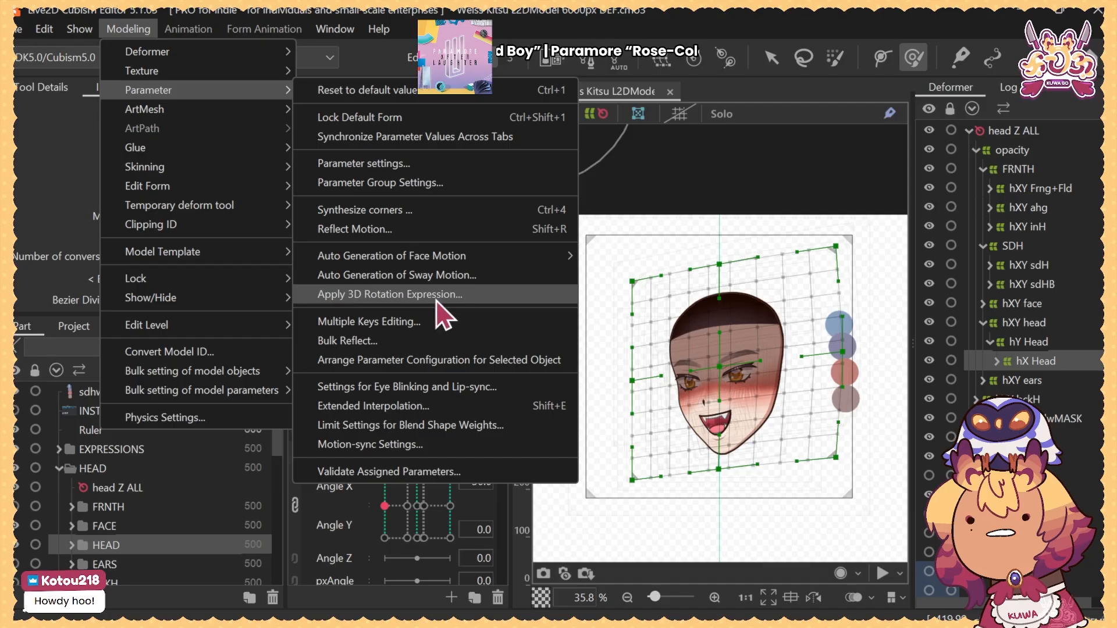
click(640, 89)
Compare the hX Head and hXY head warp deformers at Angle X -30 with Angle Y at 0 and 30
click(384, 473)
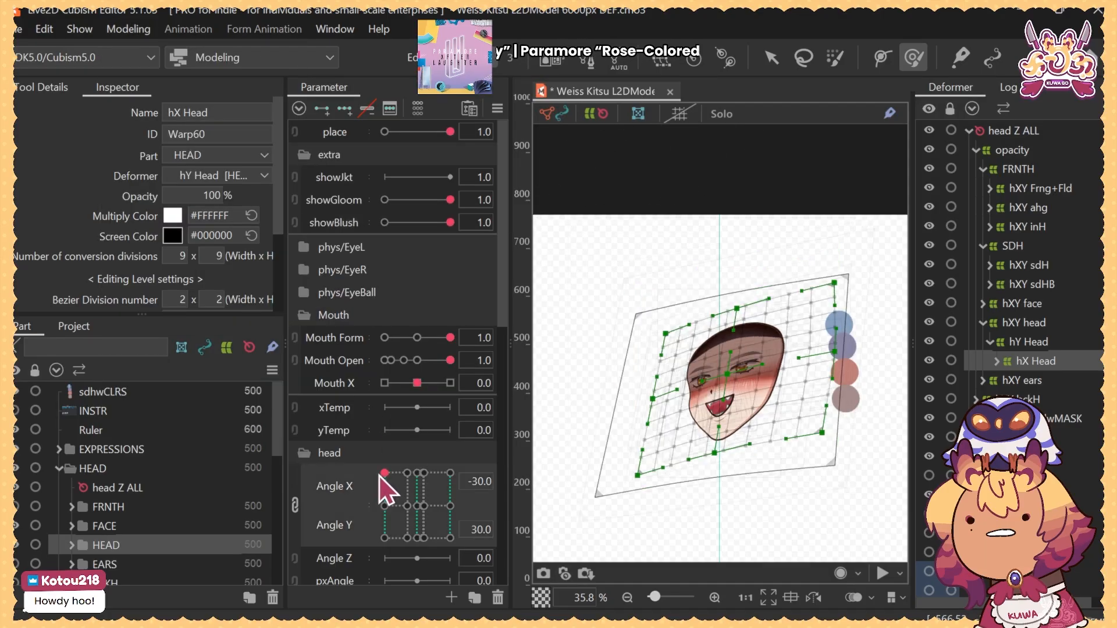
click(1047, 341)
click(1047, 322)
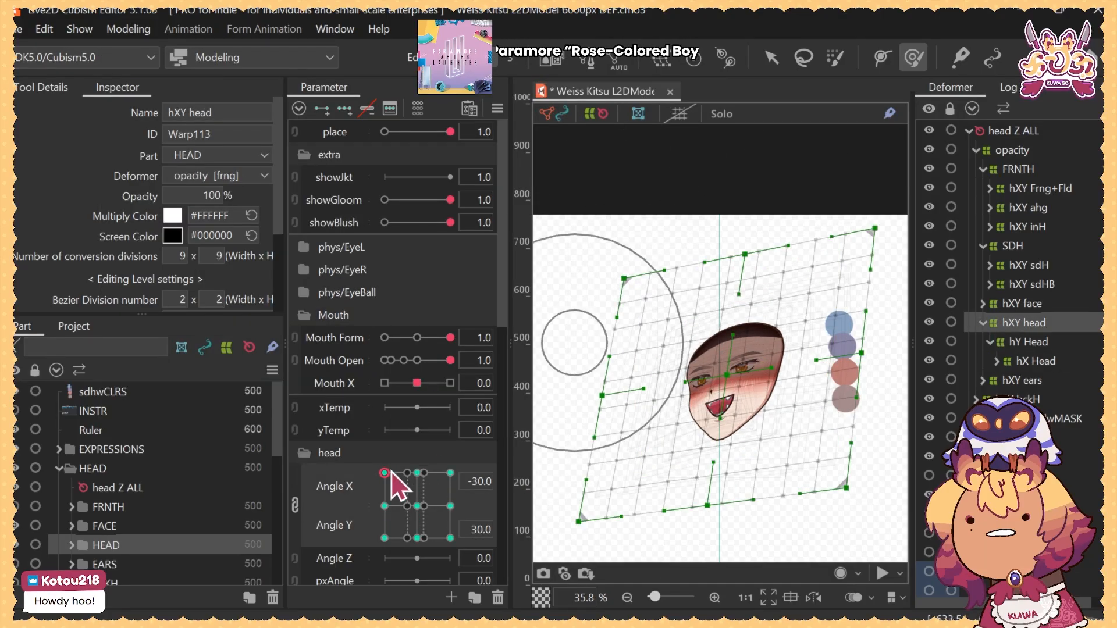
drag(387, 503, 384, 473)
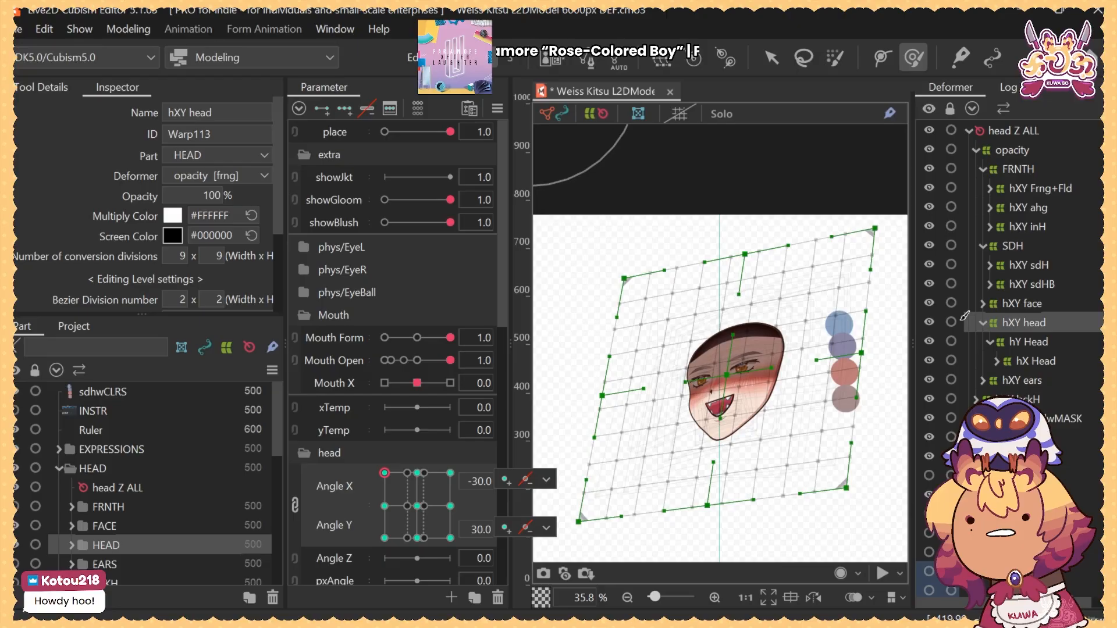
click(1036, 361)
click(385, 507)
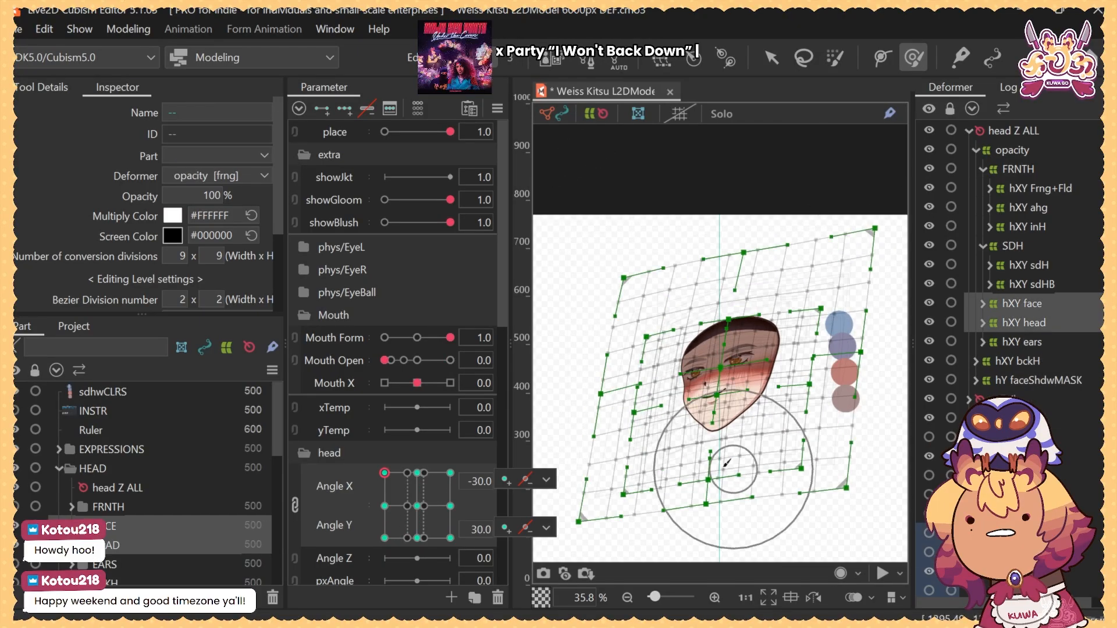
Push the upper-left corner of the hXY head warp deformer inward with the deform brush at Angle X -30, Angle Y 30
click(1019, 303)
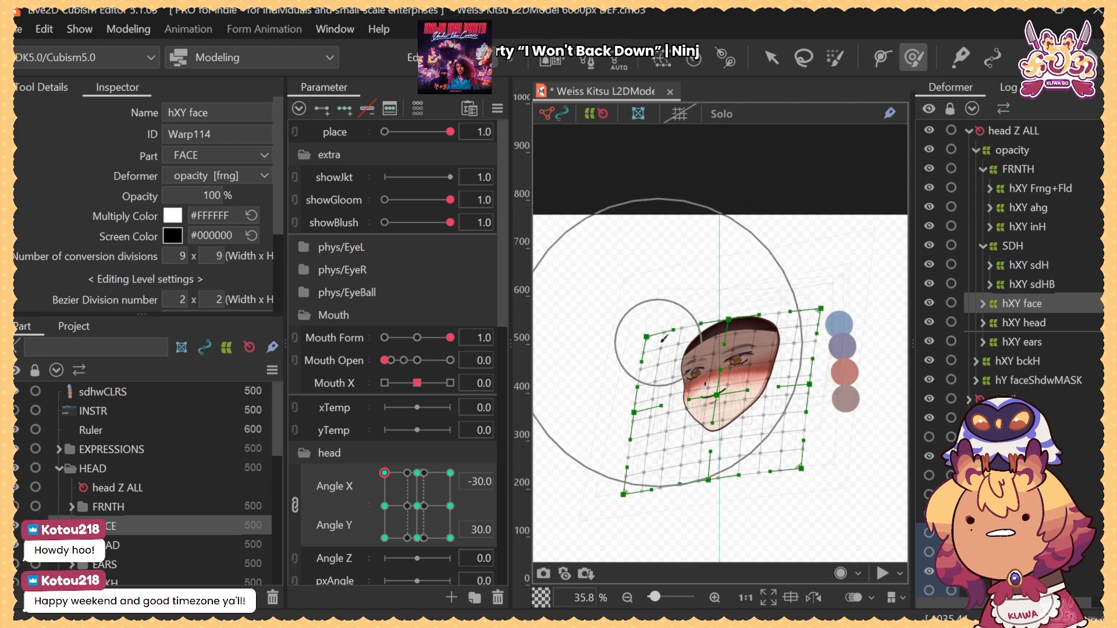
click(1015, 322)
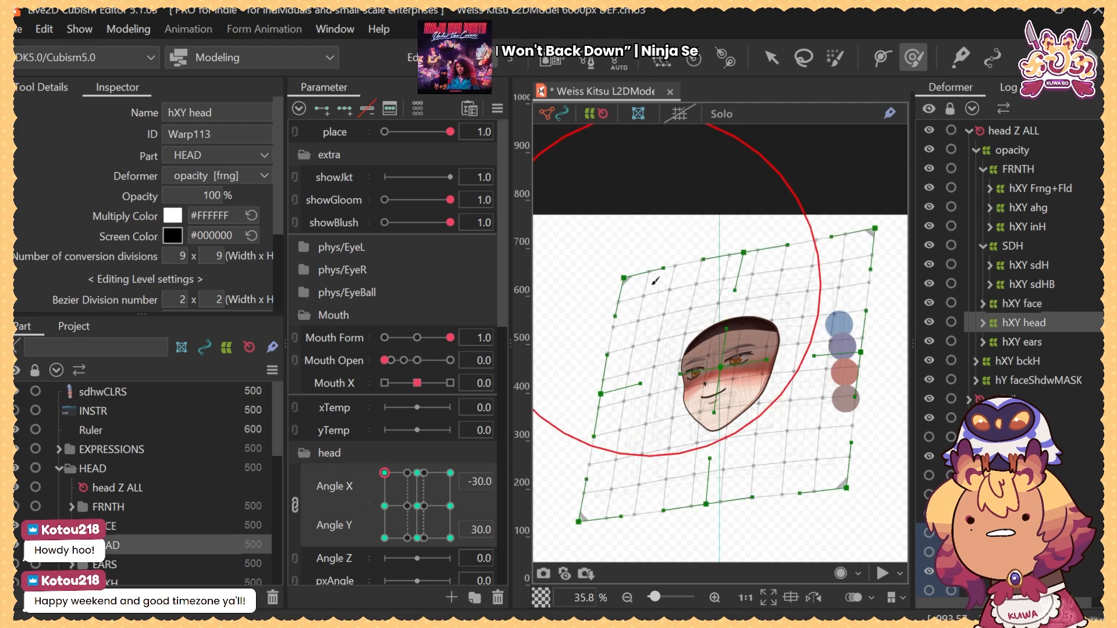
scroll(620, 288, down, 1)
drag(614, 295, 627, 303)
drag(624, 298, 638, 304)
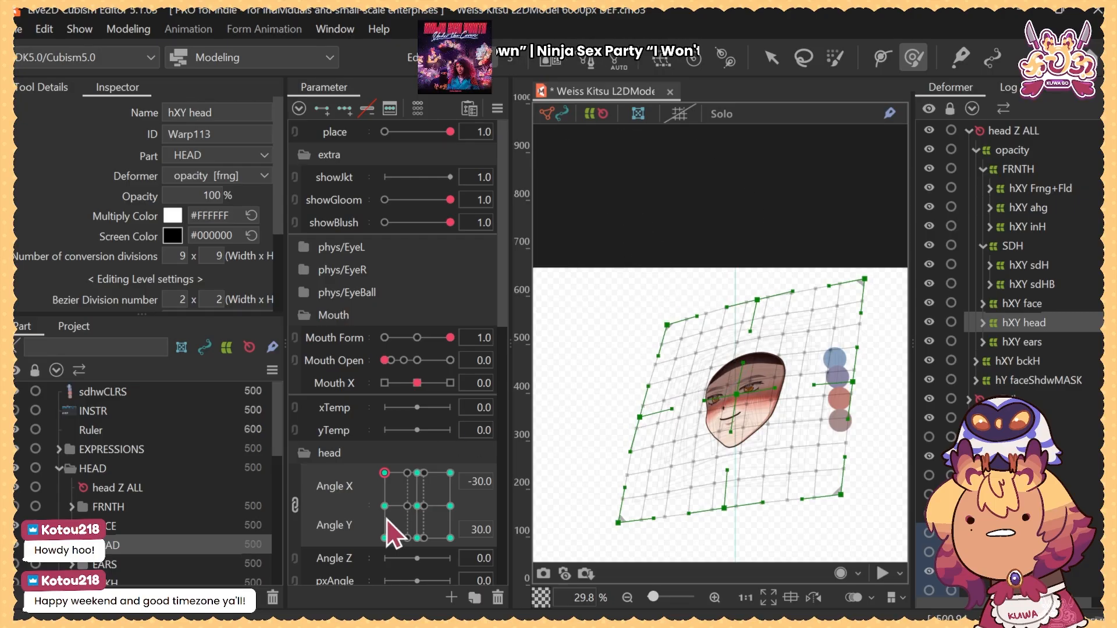
Compare hXY head with hXY face, and reshape the upper-left and right edges of hXY head with the deform brush
drag(384, 506, 357, 452)
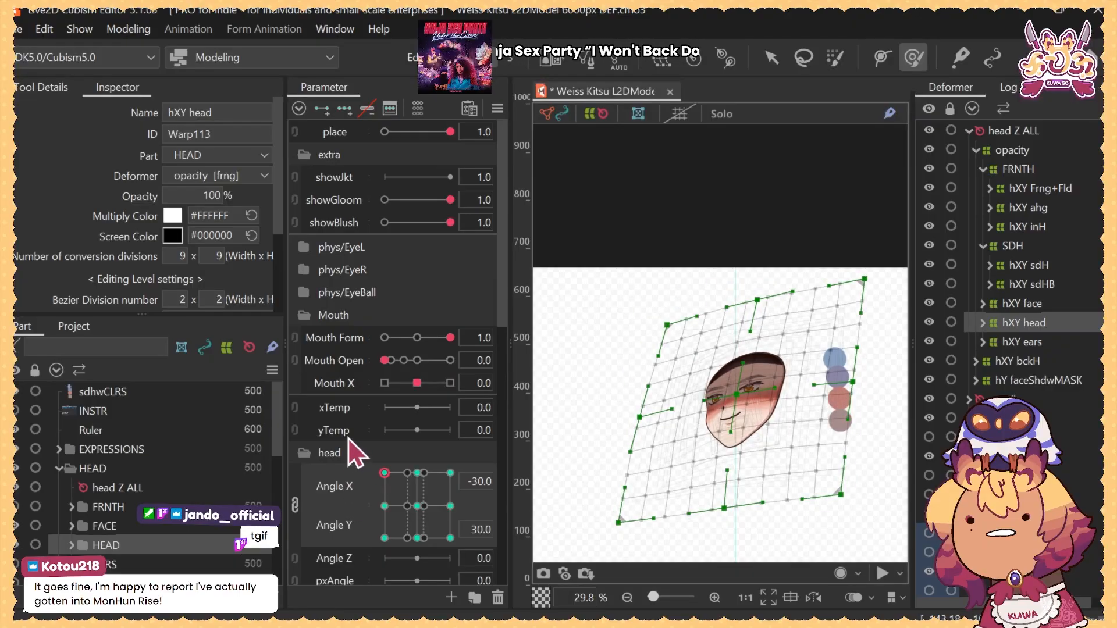
drag(422, 495, 351, 467)
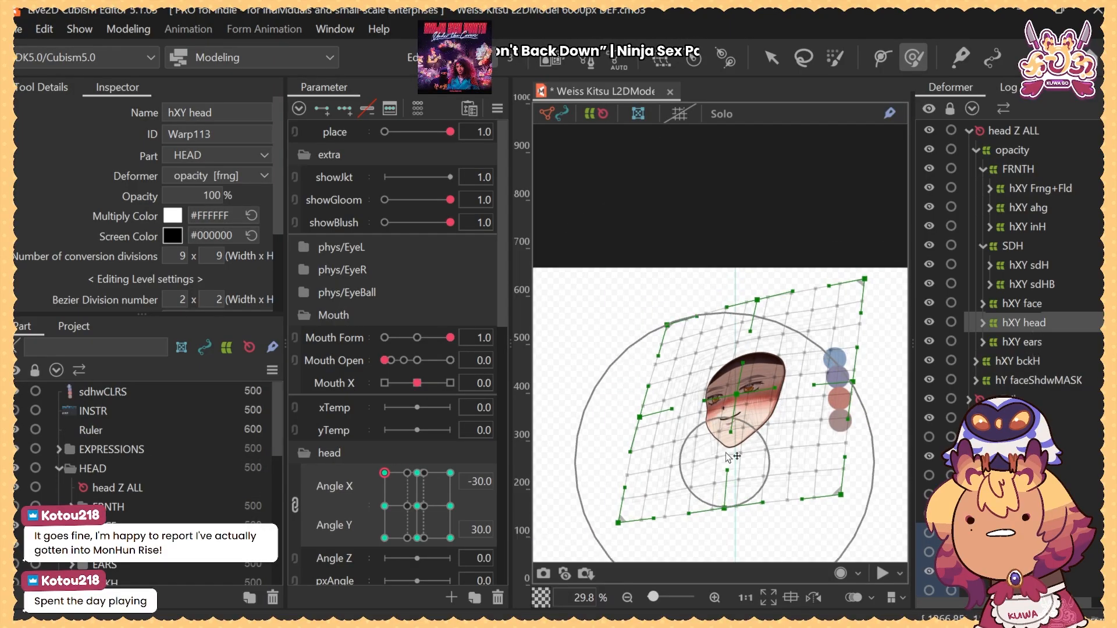
click(1039, 303)
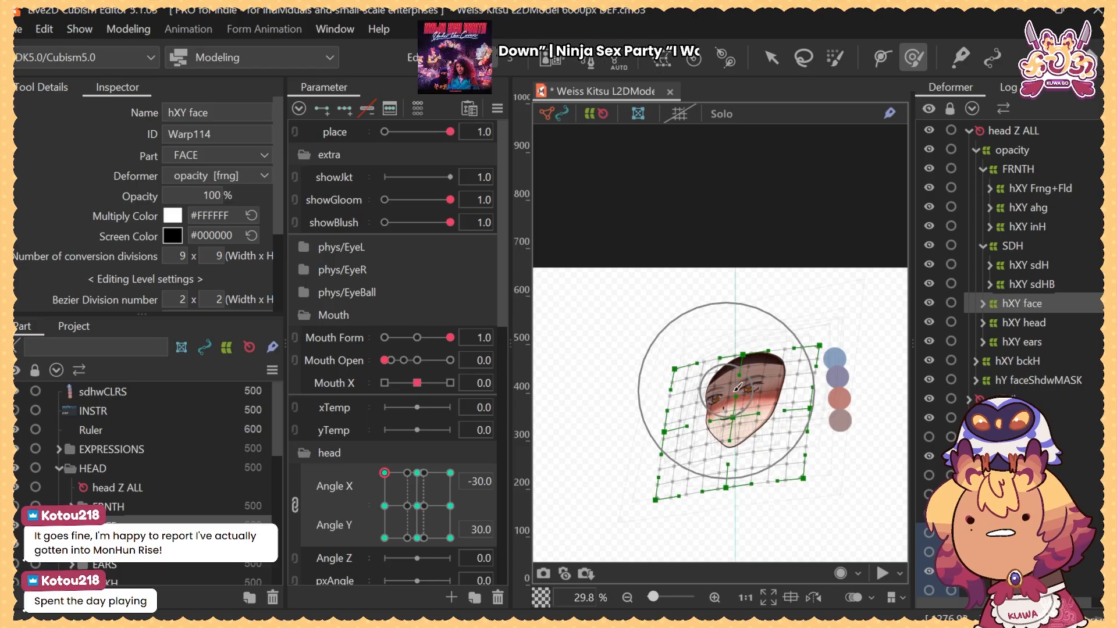
click(1047, 323)
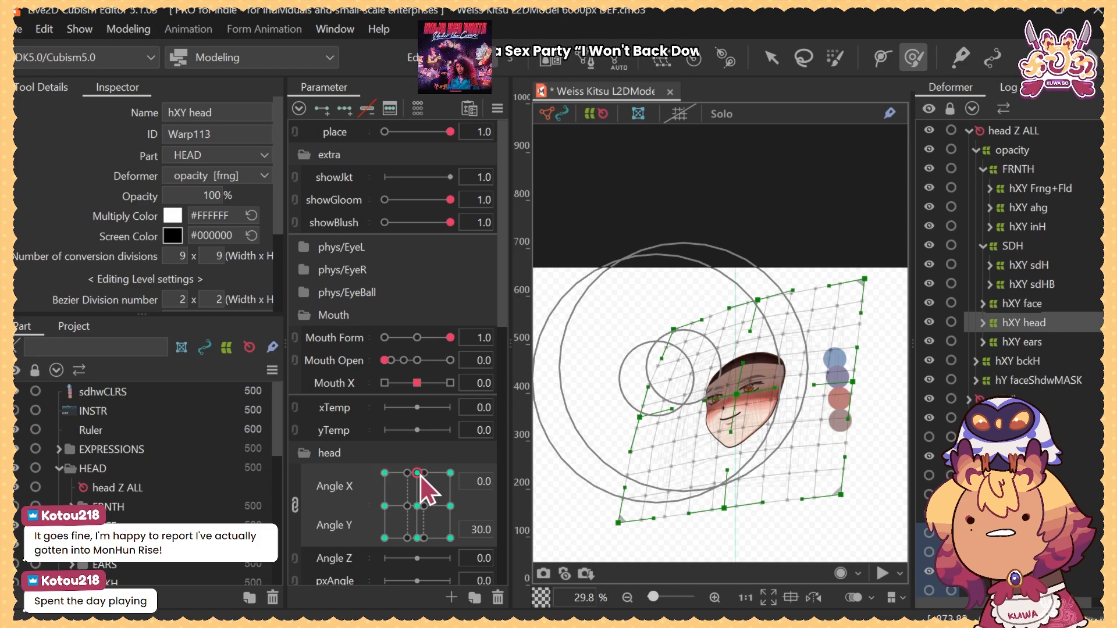
Sweep Angle Y between 0 and 30 at Angle X -30 to check the reshaped hXY head deformer
click(385, 473)
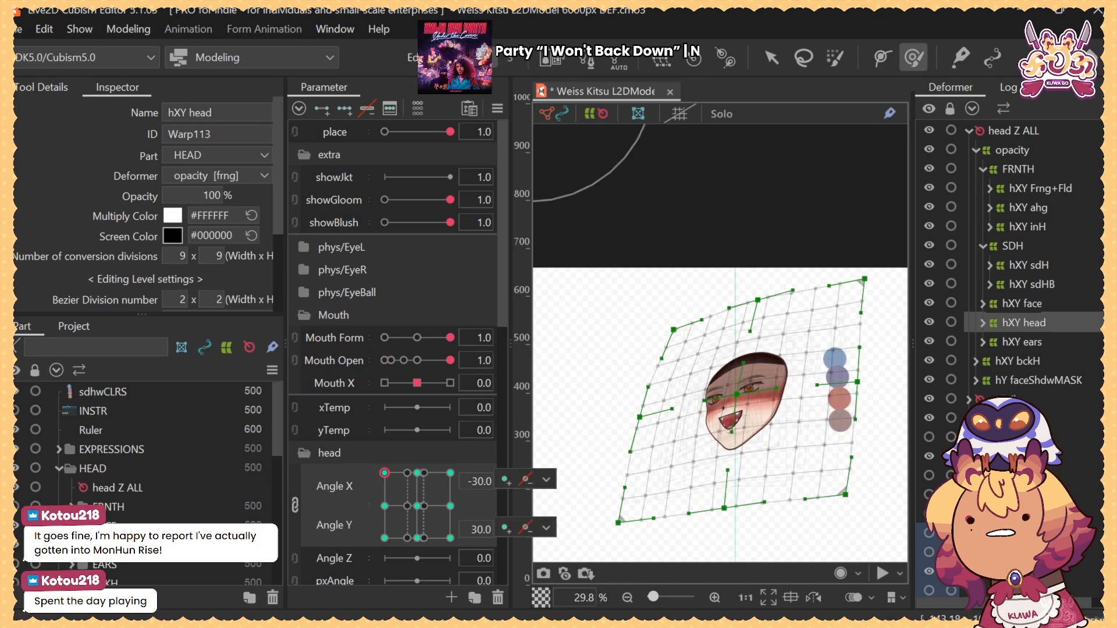
right_click(380, 505)
click(381, 497)
click(384, 506)
drag(385, 506, 343, 458)
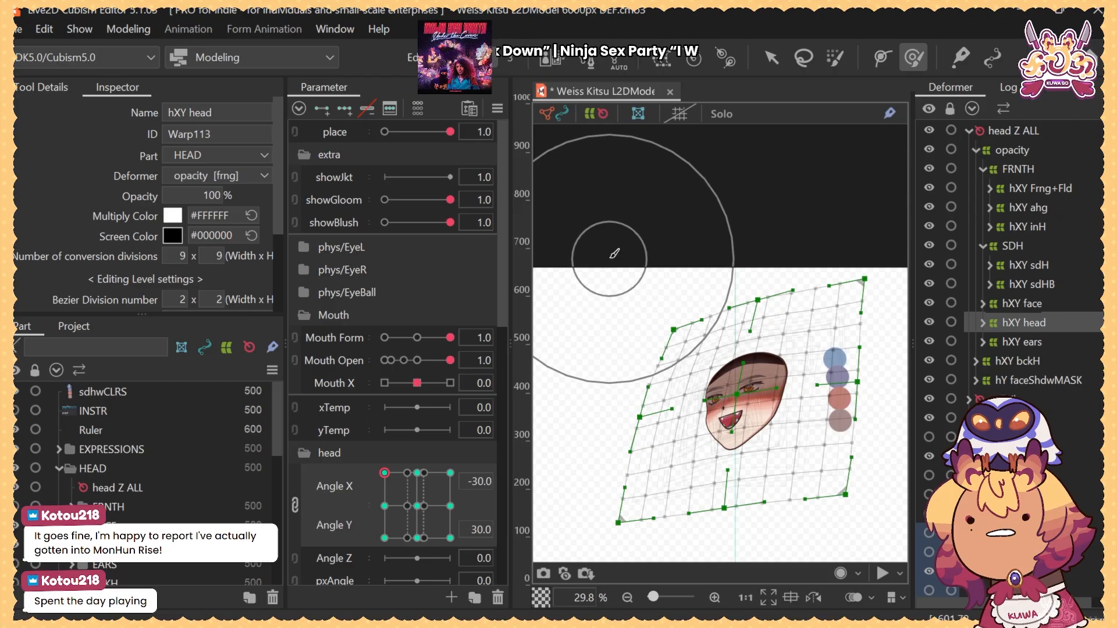
Nudge the upper-left corner of the hXY head warp deformer slightly inward with a larger deform brush at Angle X -30, Angle Y 30
key(ctrl)
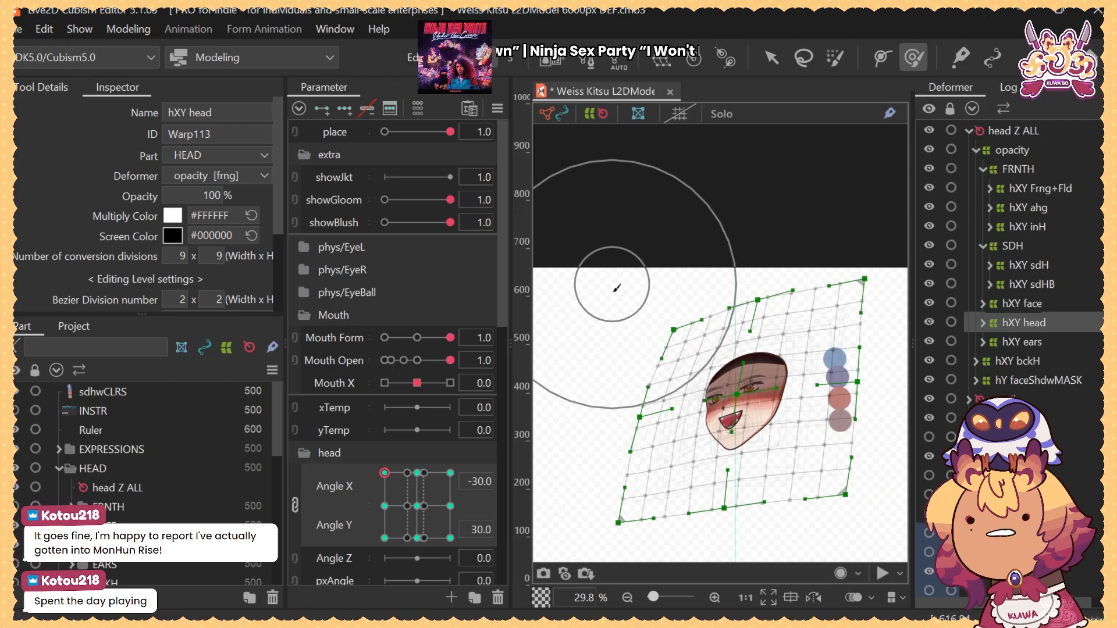
key(bracketright)
drag(594, 239, 609, 255)
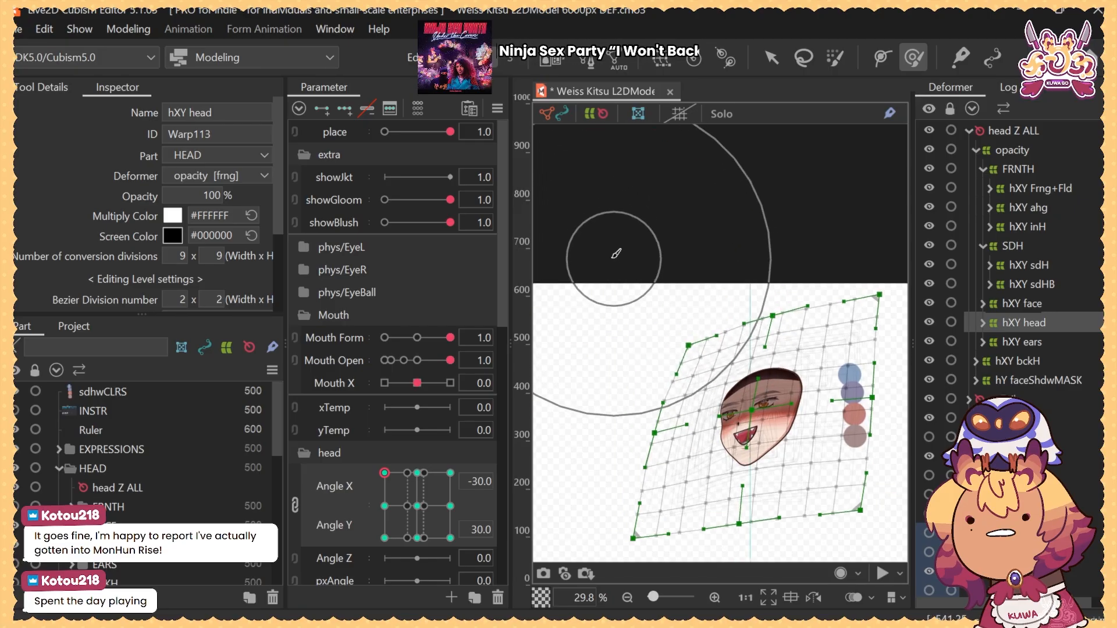
drag(605, 301, 607, 308)
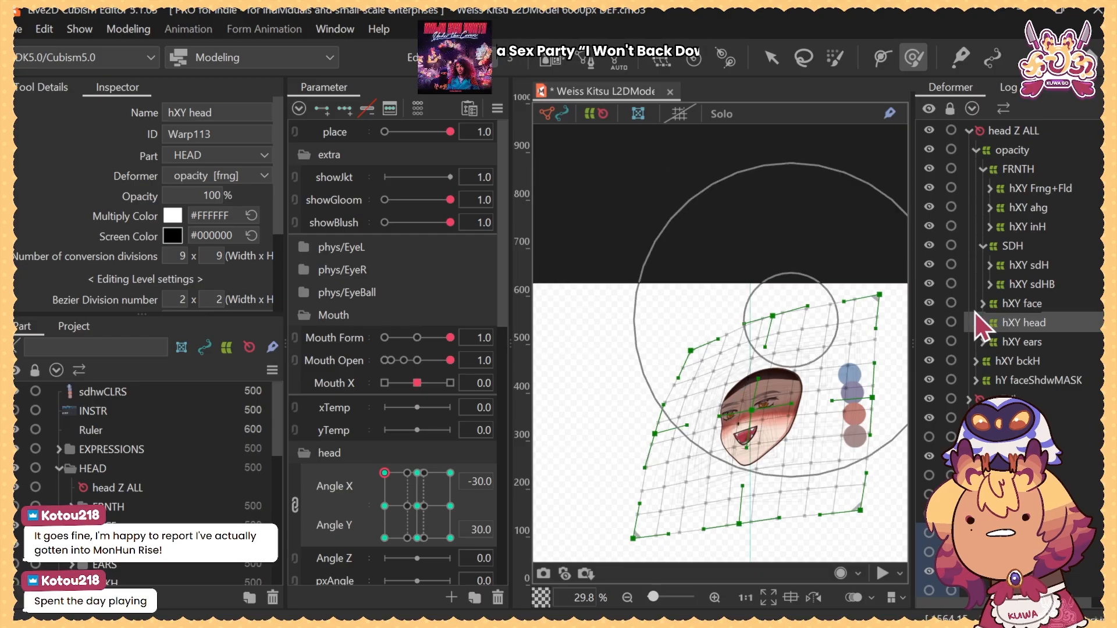
Select the hXY face warp deformer at Angle X -30, Angle Y 30 and reduce the deform brush size
click(1023, 304)
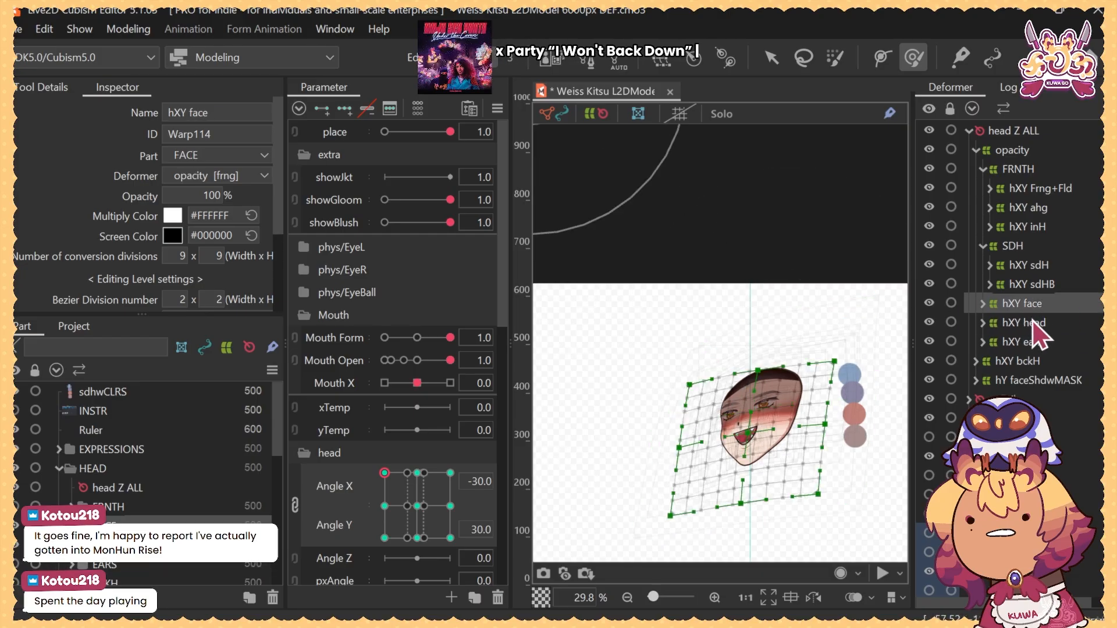
mouse_move(385, 472)
mouse_down()
mouse_move(348, 508)
mouse_move(355, 460)
mouse_move(406, 469)
mouse_move(380, 506)
mouse_move(371, 462)
mouse_up()
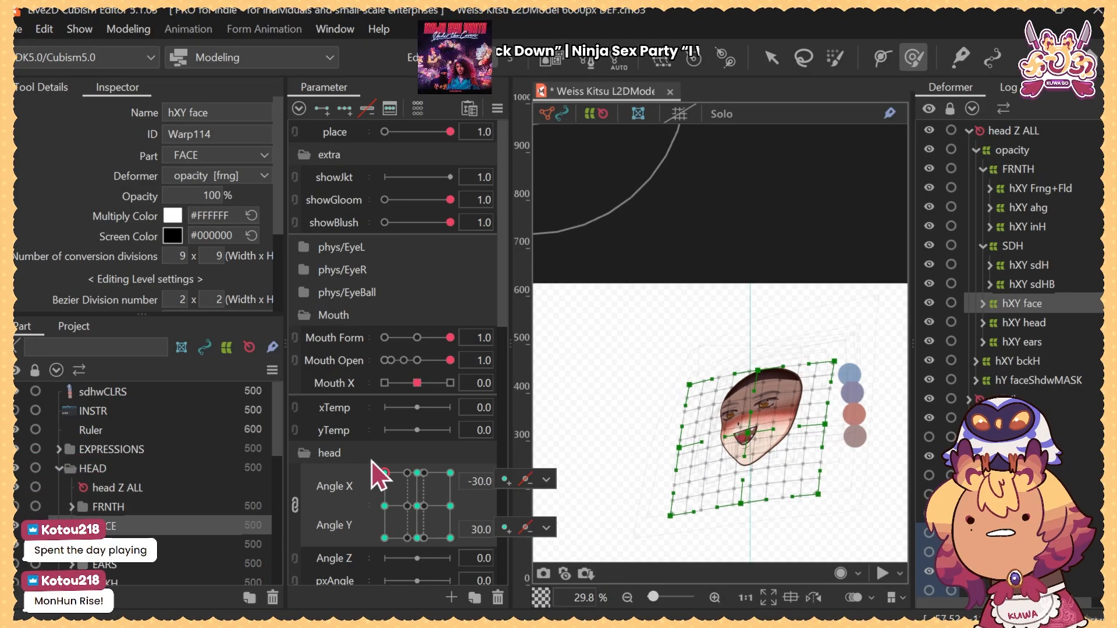
click(546, 480)
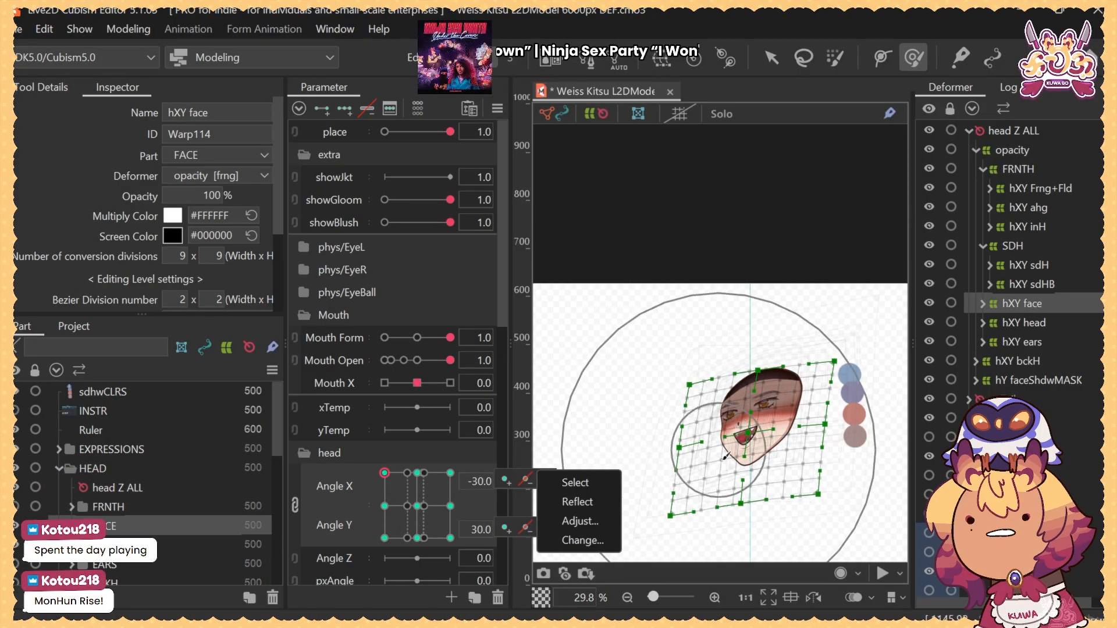
key(bracketleft)
key(bracketleft)
key(bracketleft)
key(bracketleft)
key(bracketleft)
key(bracketleft)
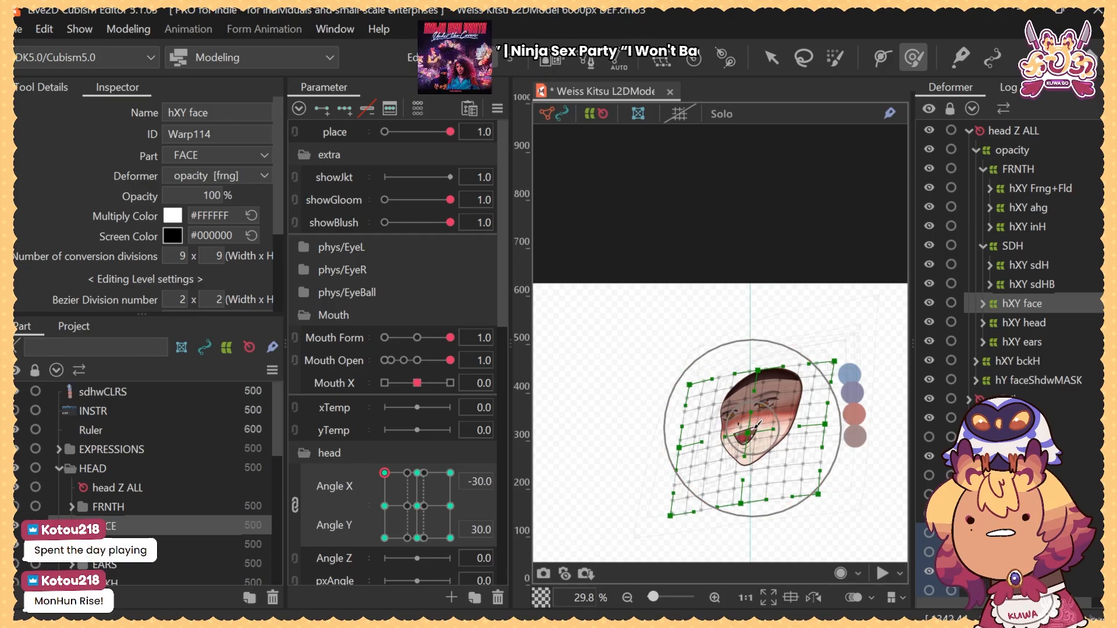
Sweep Angle Y between 0 and 30 around Angle X -30 to examine how the hXY face deformer moves
click(382, 503)
click(381, 470)
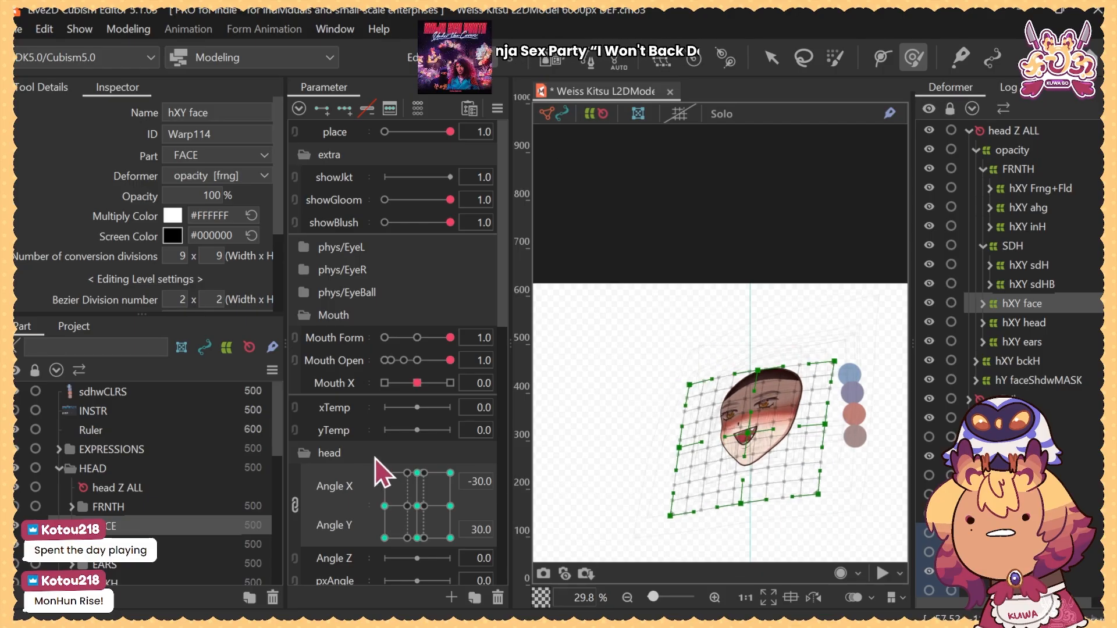
click(417, 473)
click(384, 472)
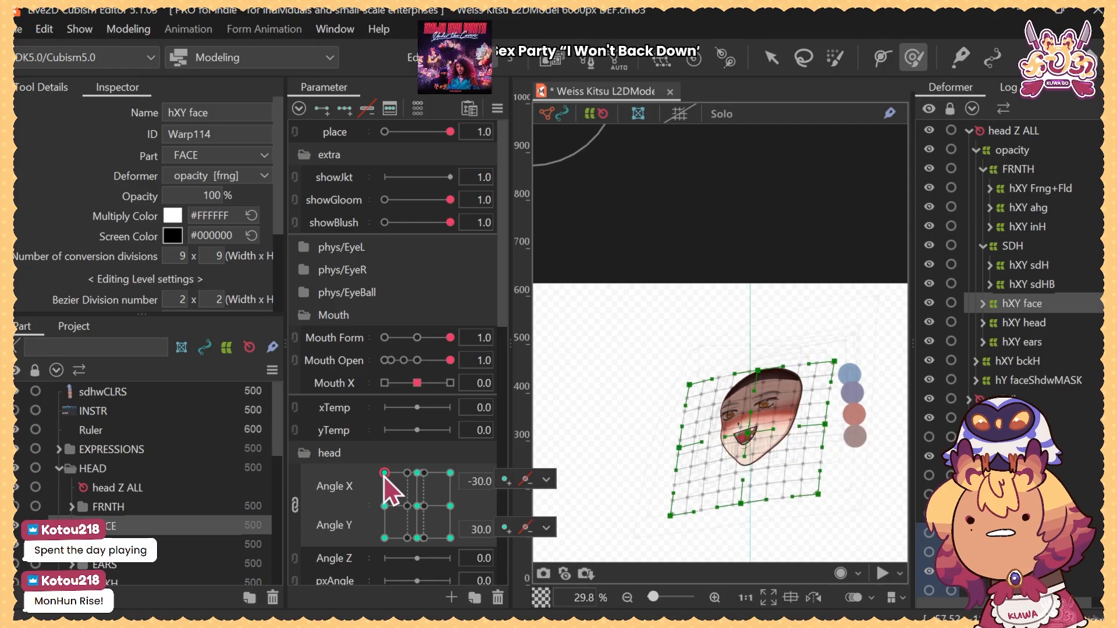
click(384, 506)
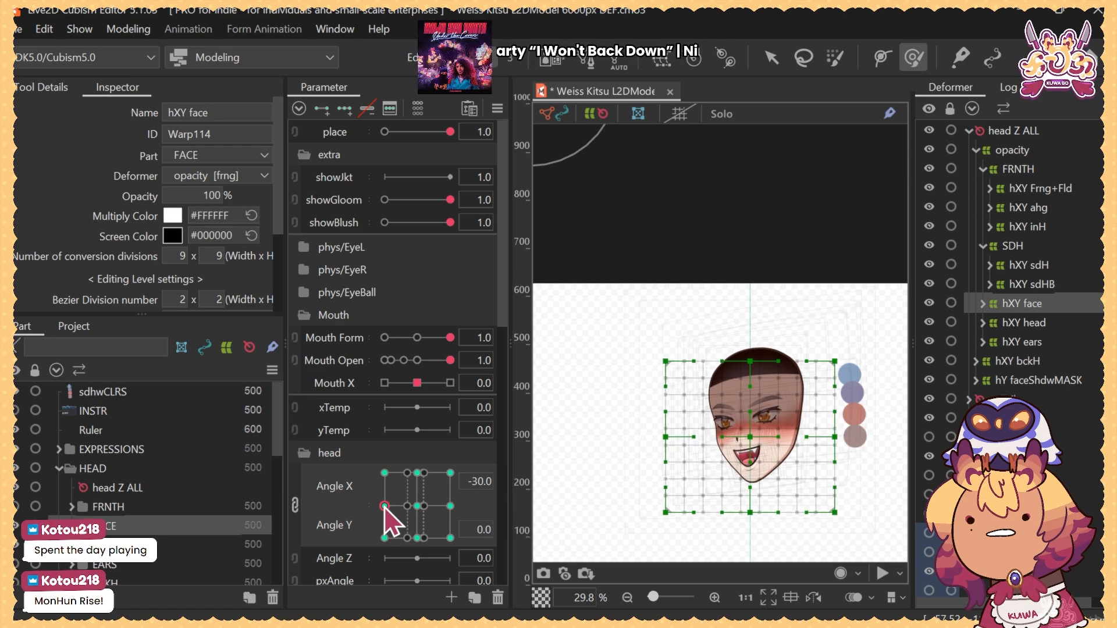
click(384, 472)
drag(417, 473, 378, 462)
click(383, 508)
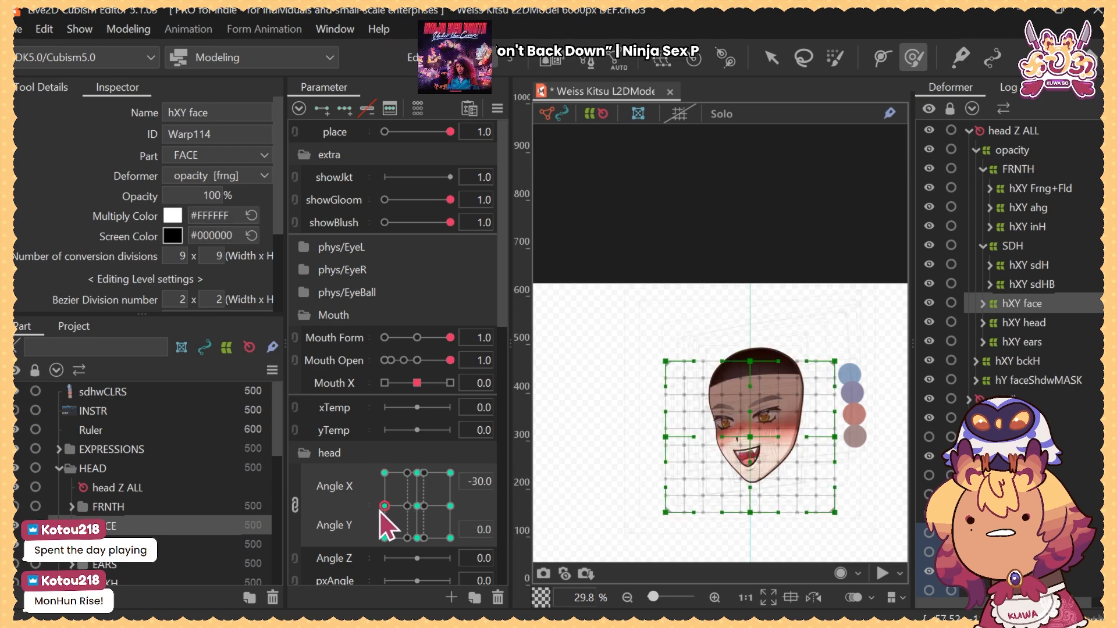
drag(382, 508, 385, 473)
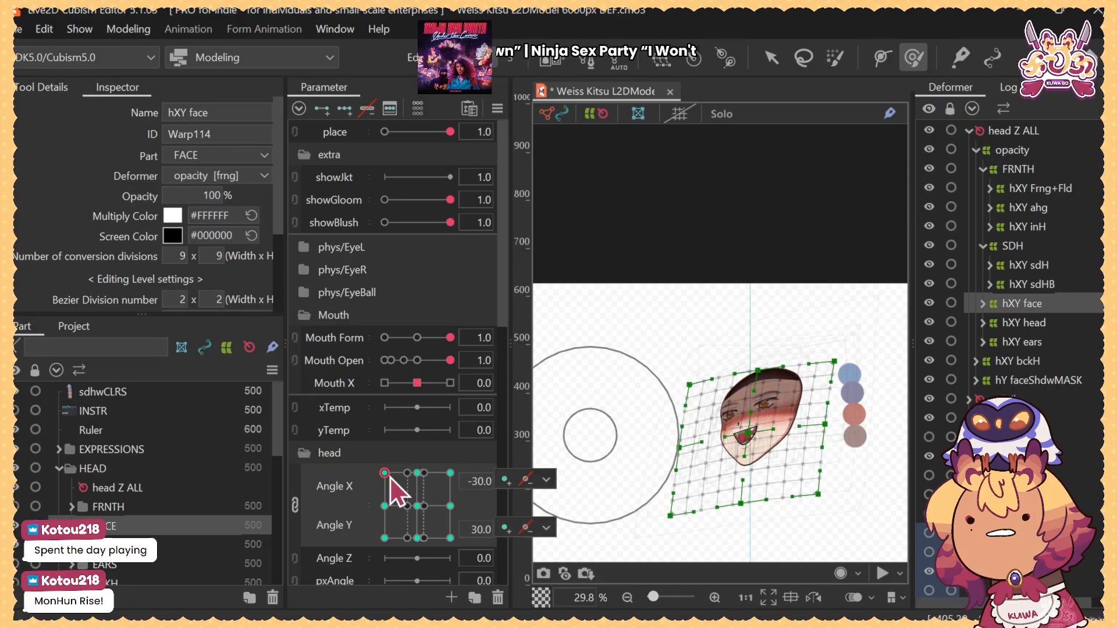
click(383, 507)
drag(383, 507, 342, 454)
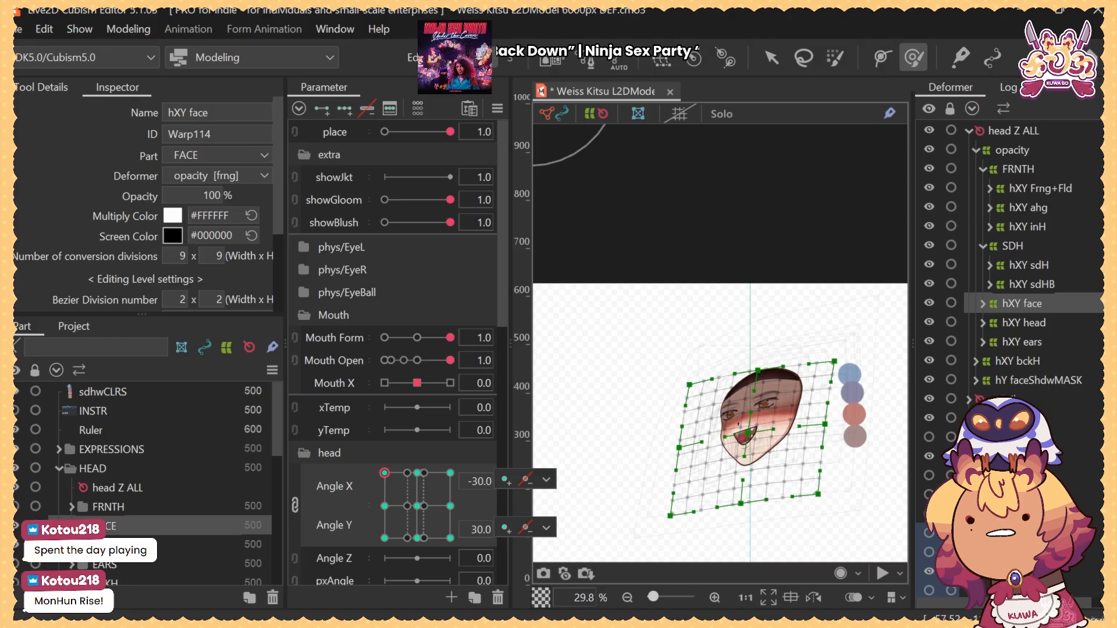
drag(391, 506, 372, 463)
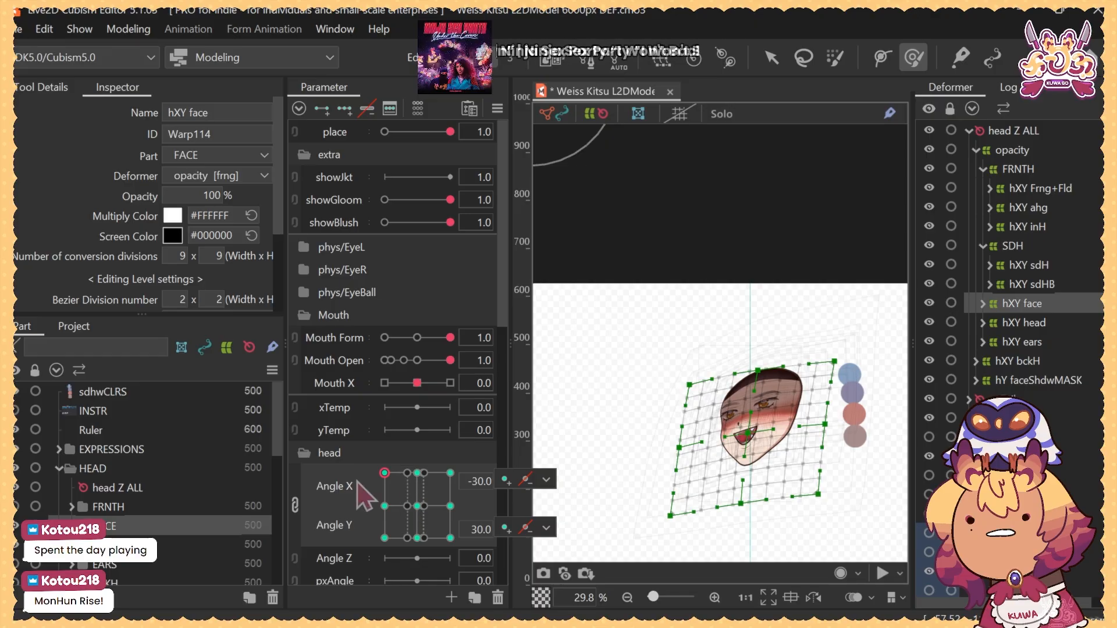
drag(375, 508, 375, 469)
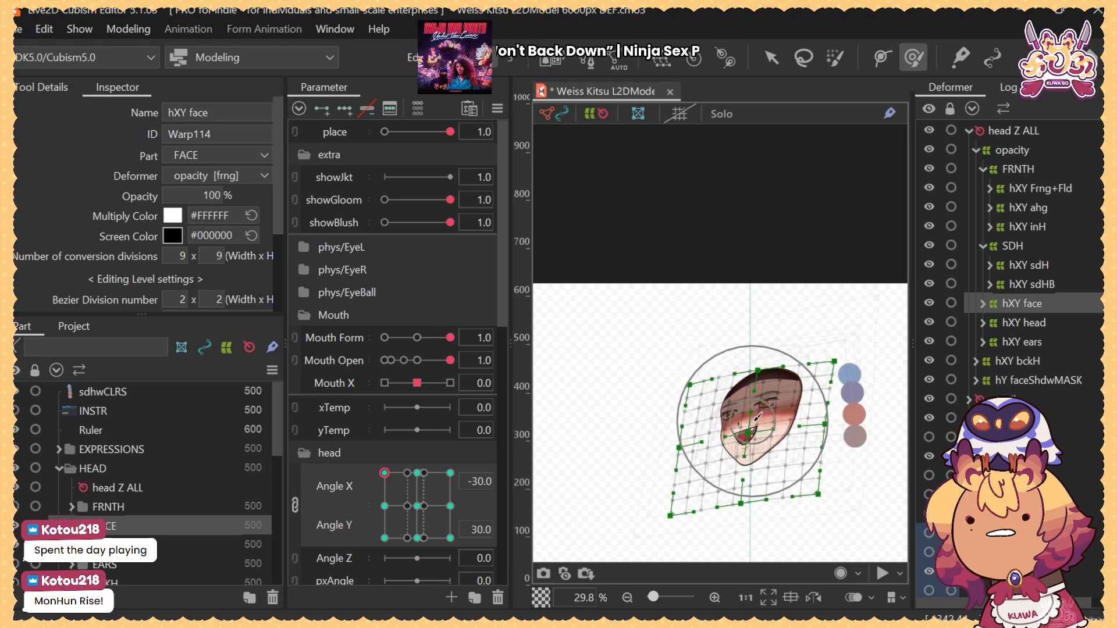
Push the upper-left corner of the hXY face warp deformer slightly inward with an enlarged deform brush at Angle X -30, Angle Y 30
key(ctrl+z)
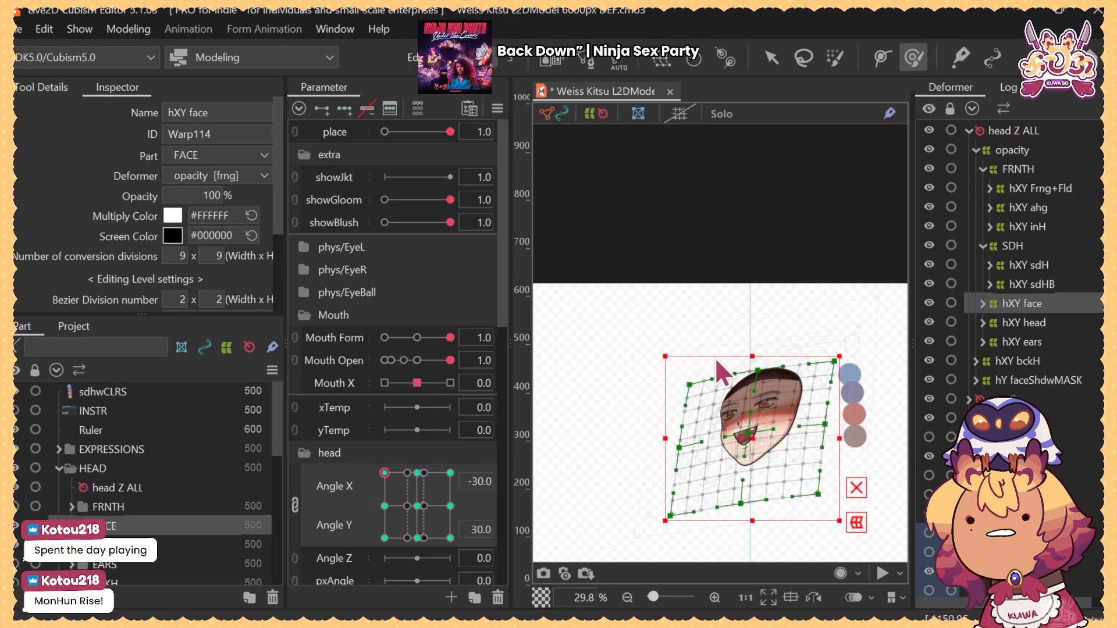
key(])
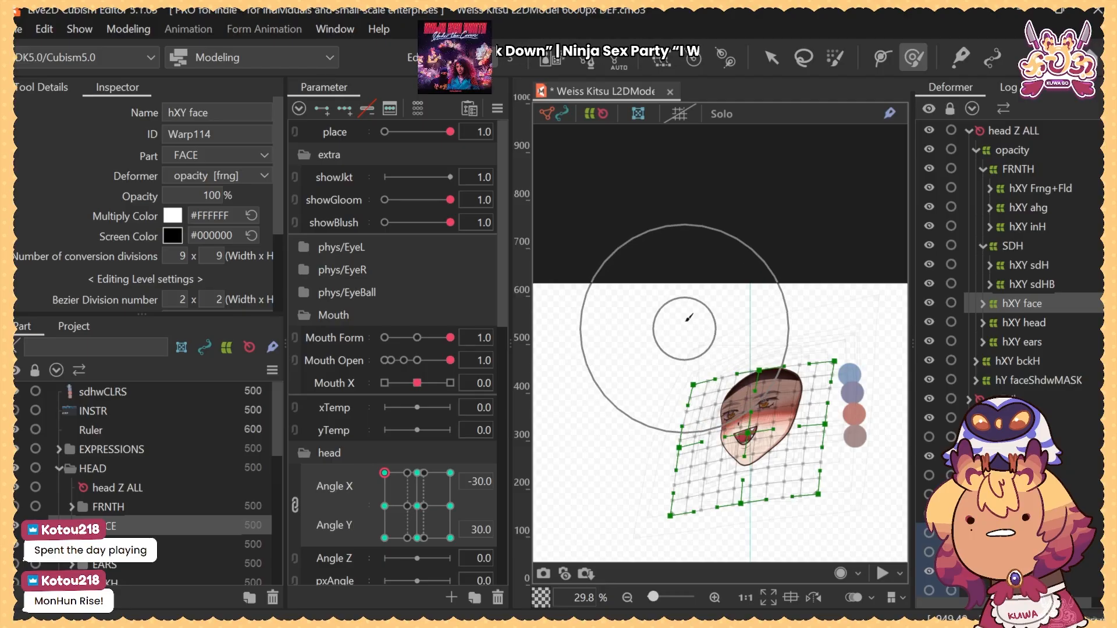
drag(676, 307, 698, 309)
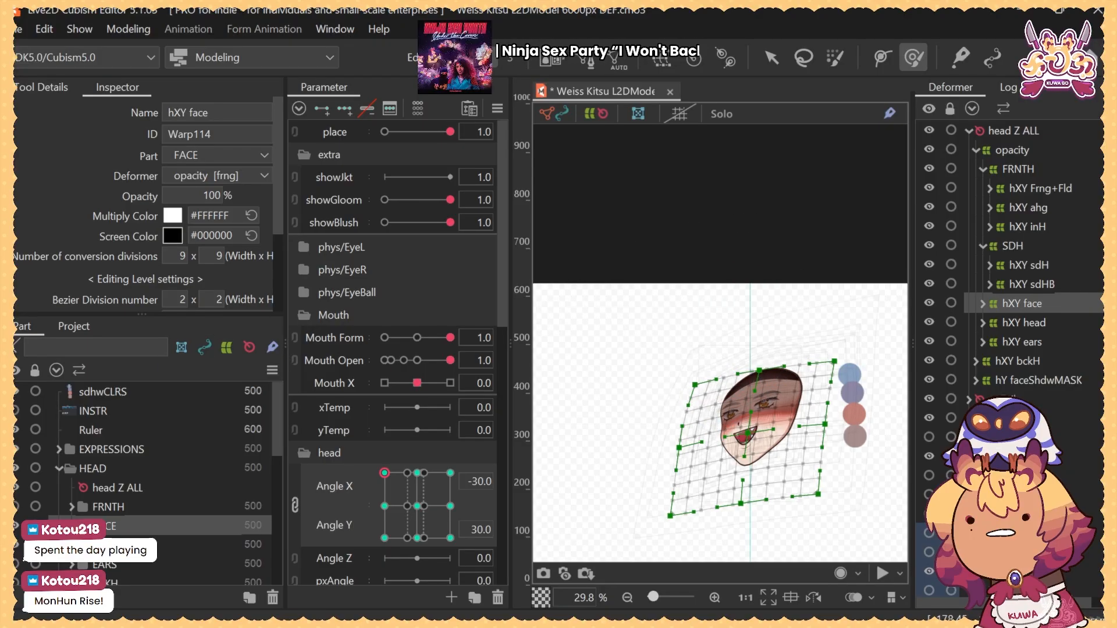
Check the reshaped hXY face deformer by alternating Angle Y between 0 and 30 at Angle X -30, and sweeping Angle X back toward center
click(384, 505)
click(384, 473)
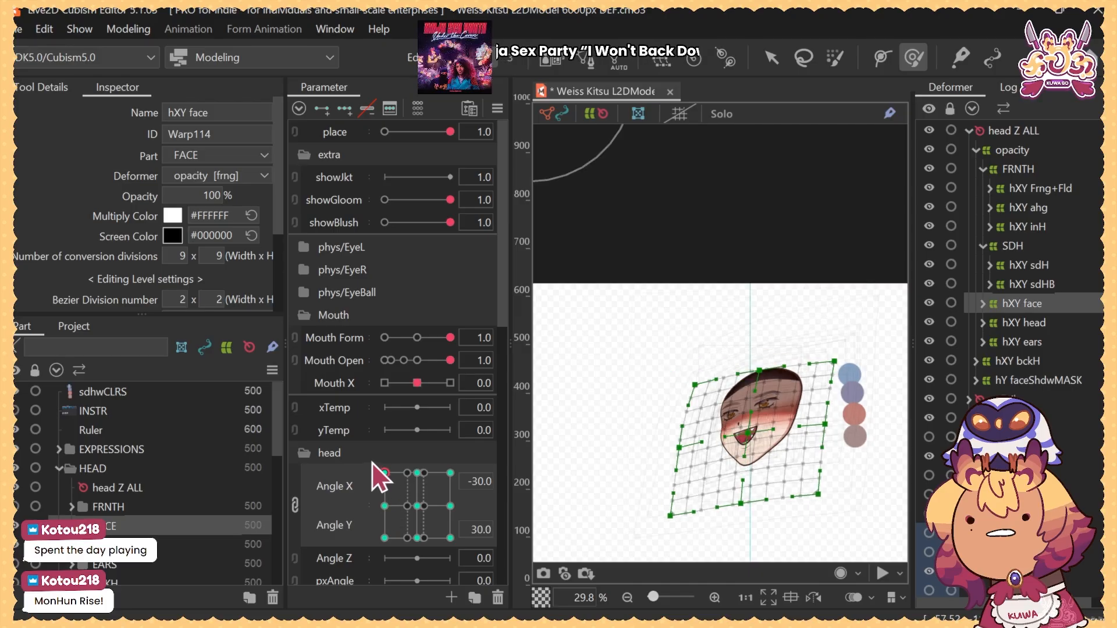
click(384, 506)
click(384, 473)
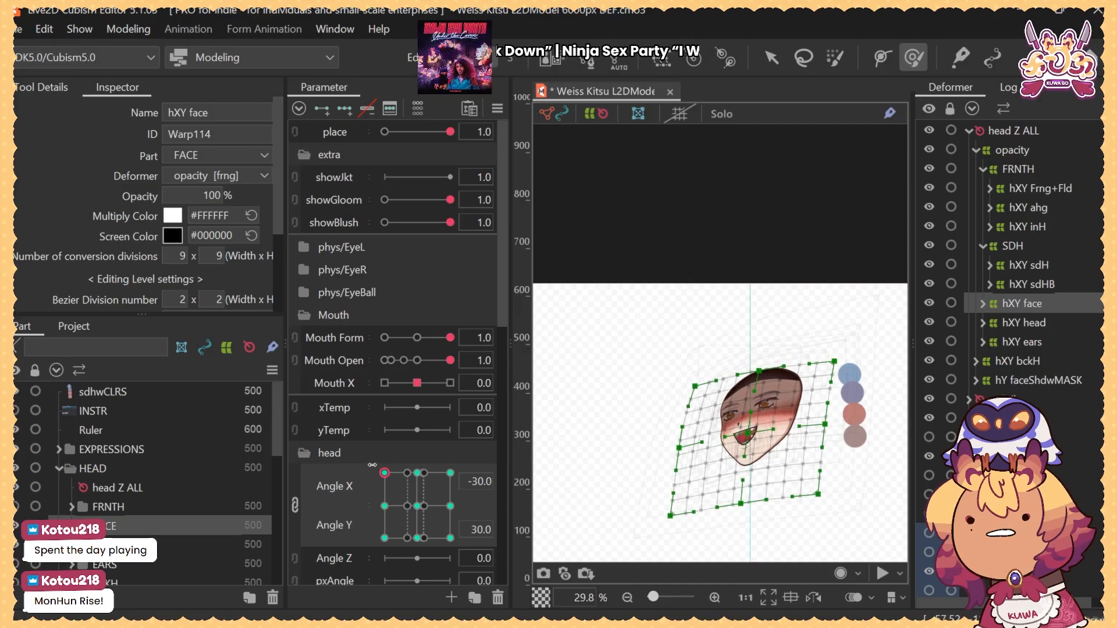
click(385, 505)
click(384, 473)
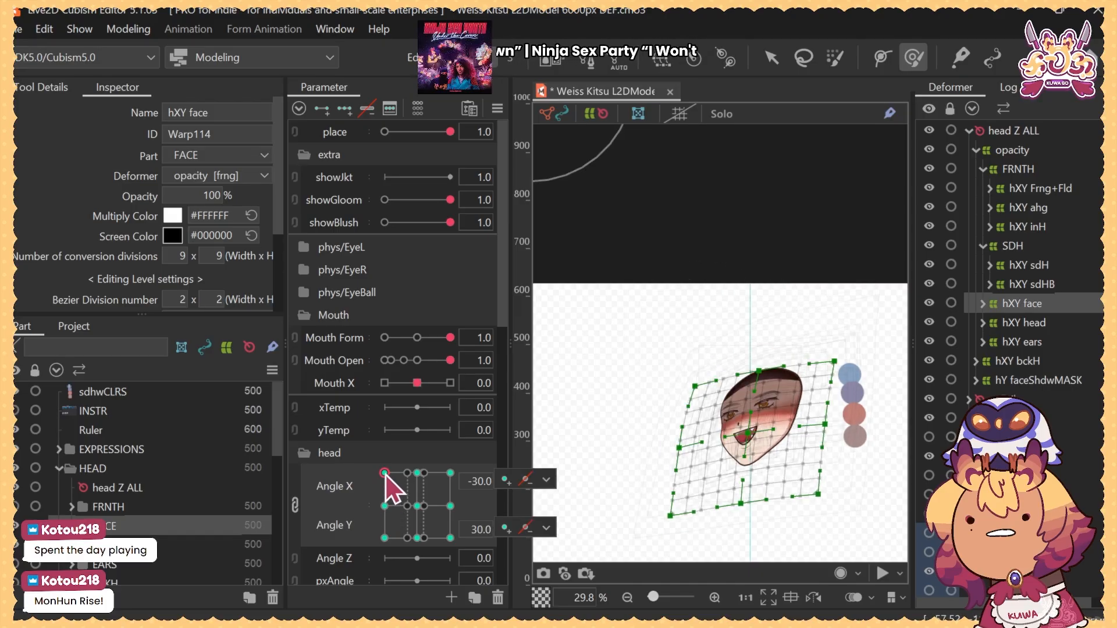
click(384, 505)
click(384, 473)
click(384, 505)
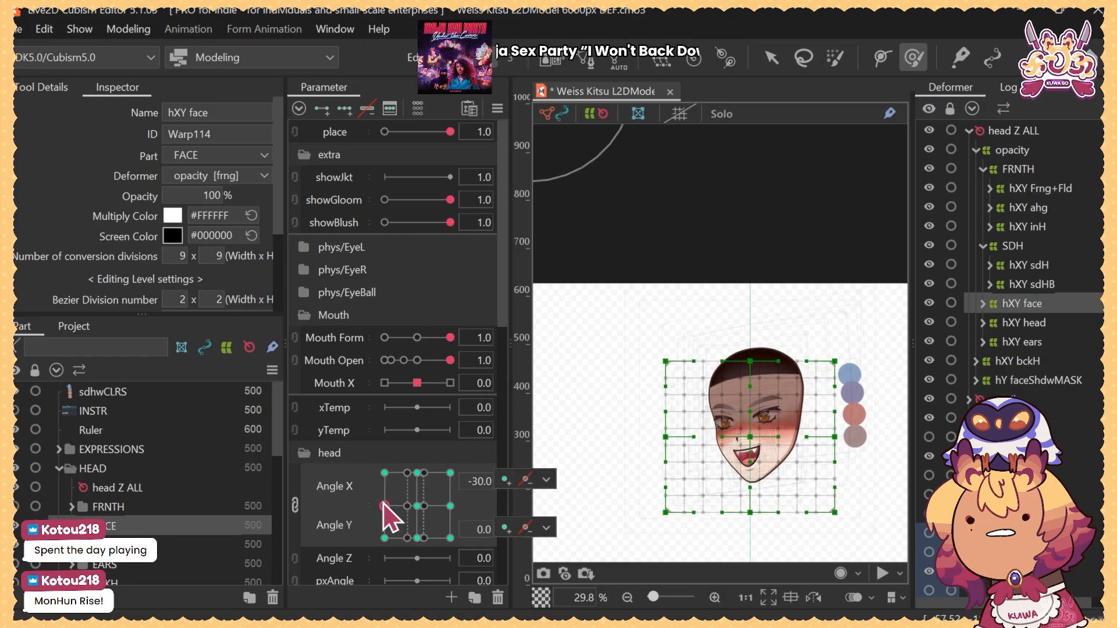
click(383, 473)
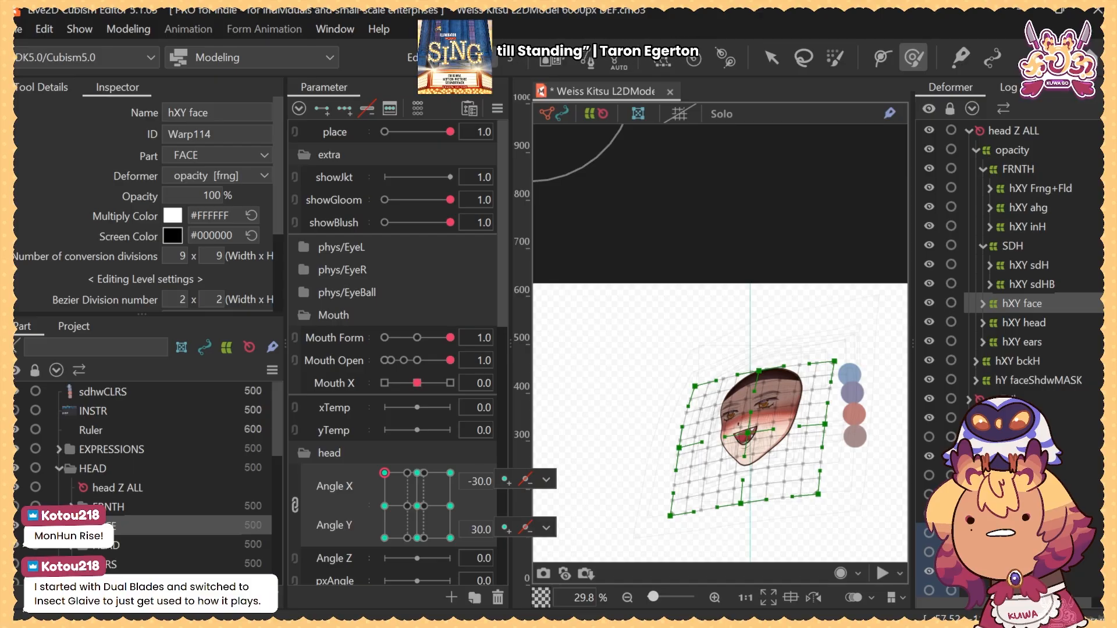
drag(417, 481, 385, 476)
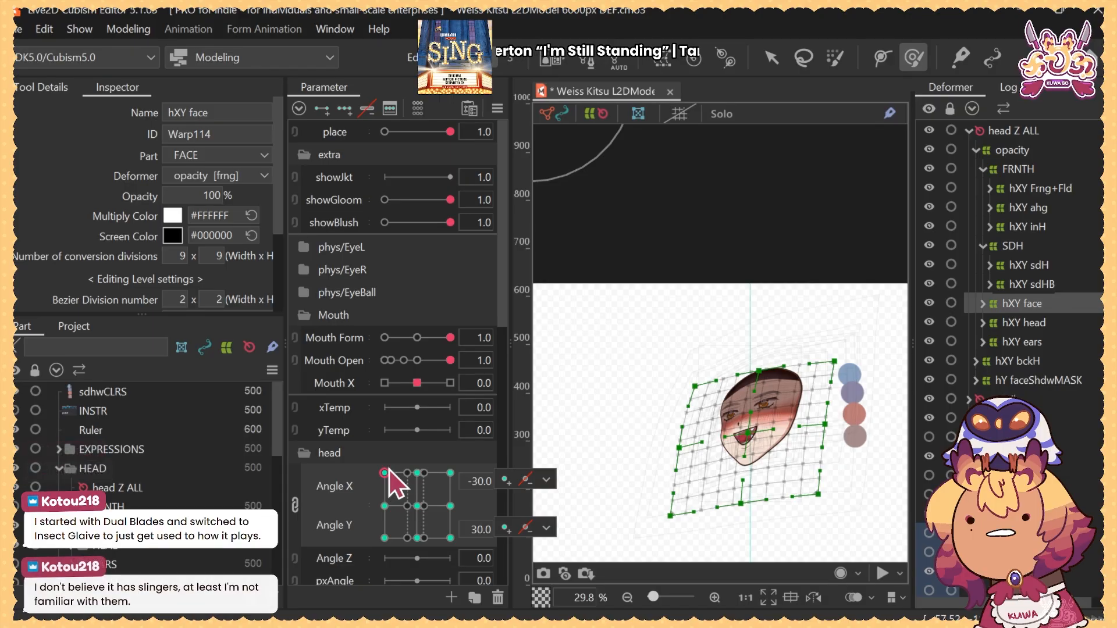
drag(418, 473, 366, 462)
right_click(378, 504)
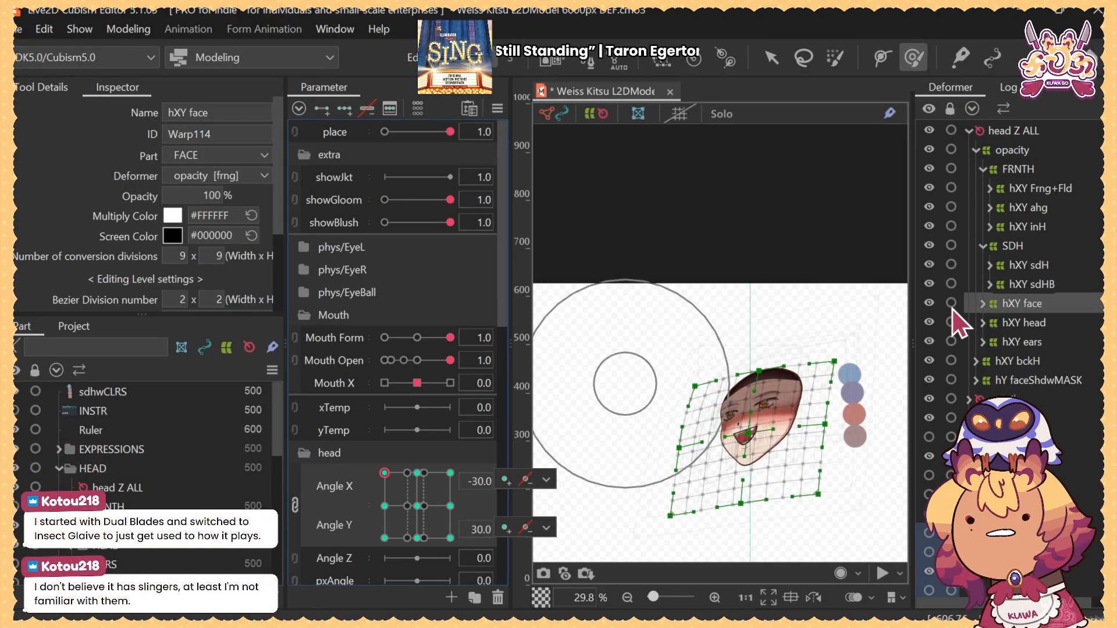
Select the hXY head warp deformer and sweep the head angles back to Angle X -30, Angle Y 30 to check its shape
click(1027, 322)
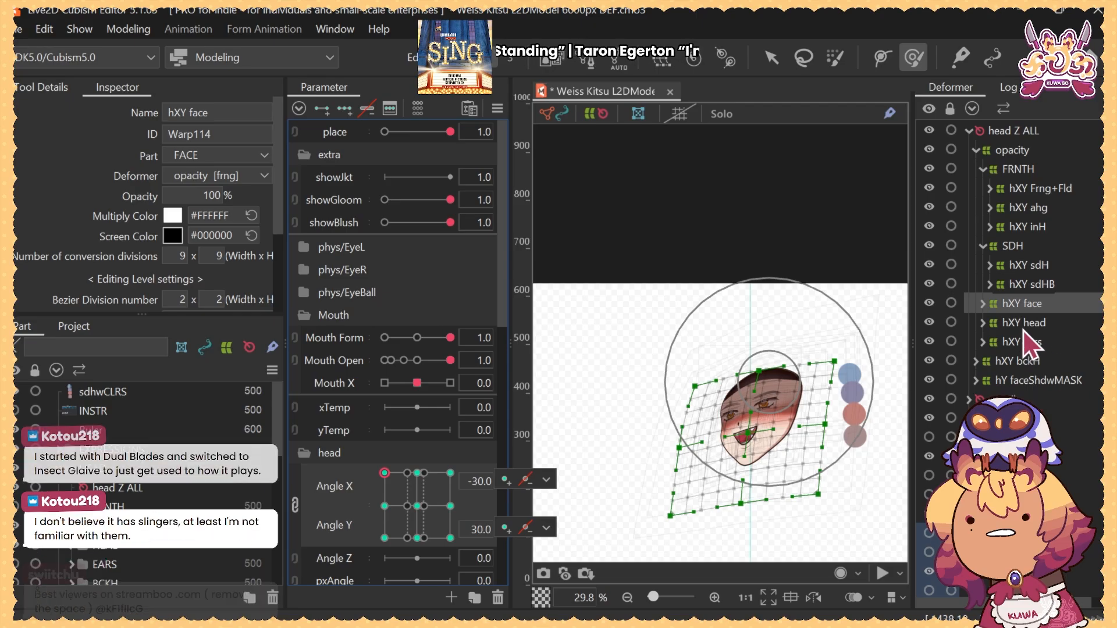
drag(403, 505, 375, 474)
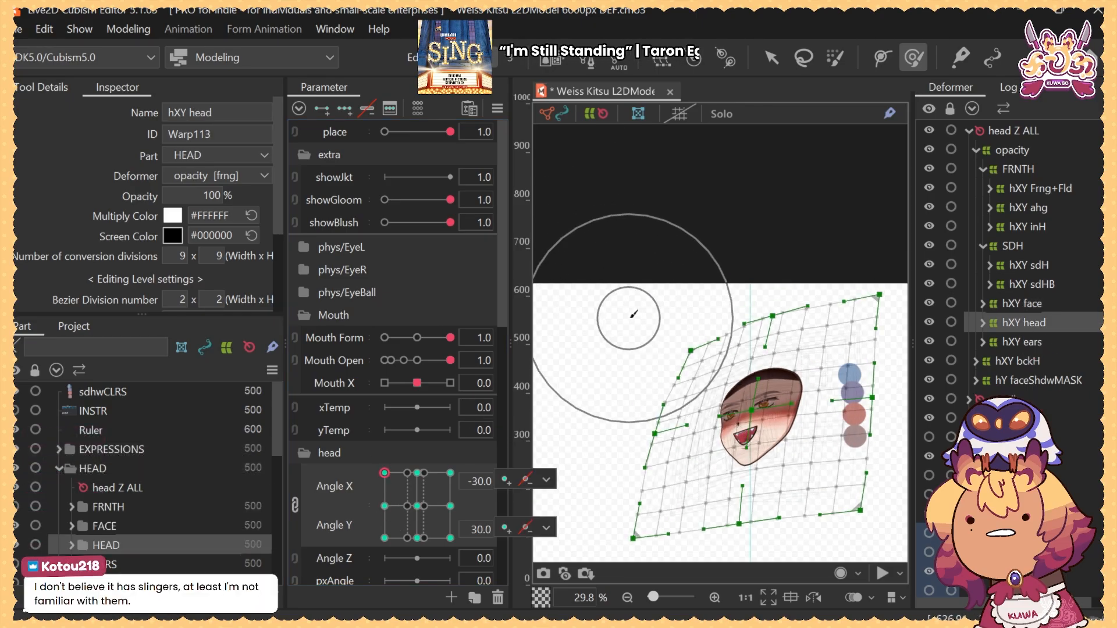
mouse_move(423, 487)
mouse_down()
mouse_move(386, 488)
mouse_move(392, 521)
mouse_move(380, 471)
mouse_move(386, 520)
mouse_move(379, 476)
mouse_move(369, 509)
mouse_move(384, 473)
mouse_up()
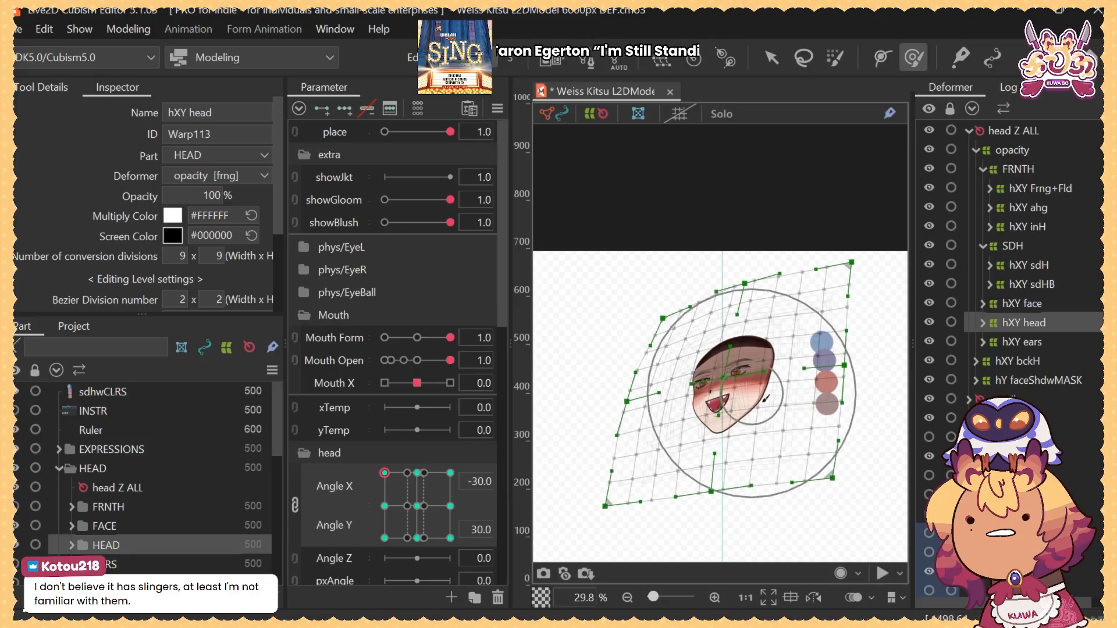
click(772, 396)
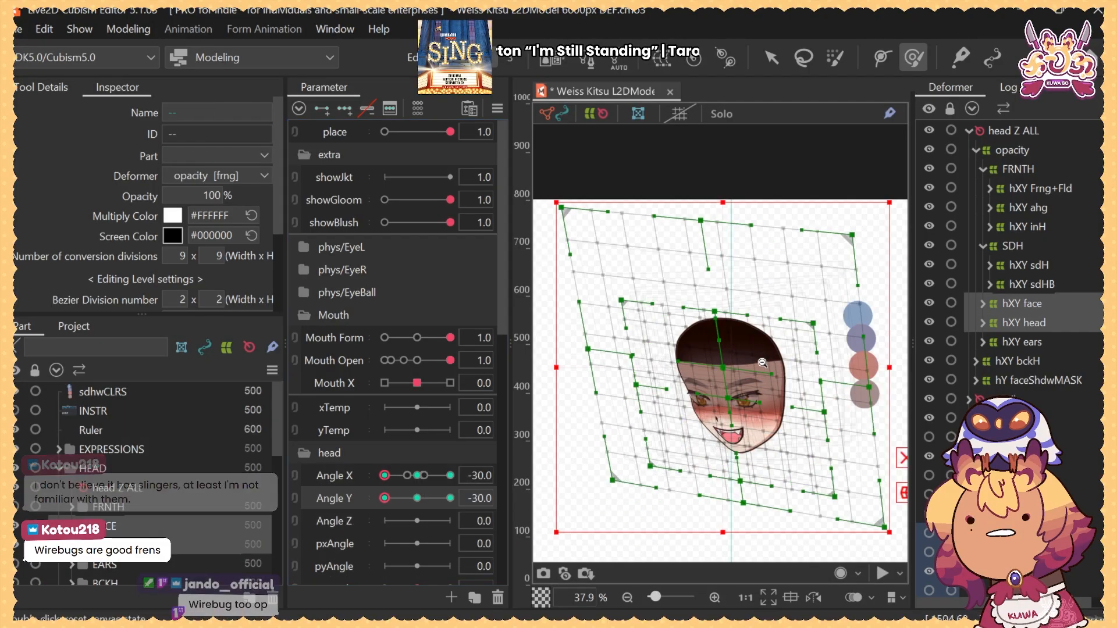
Select only the hXY face warp deformer and combine the Angle X and Angle Y parameters at the -30, -30 corner
scroll(744, 367, down, 2)
click(1021, 309)
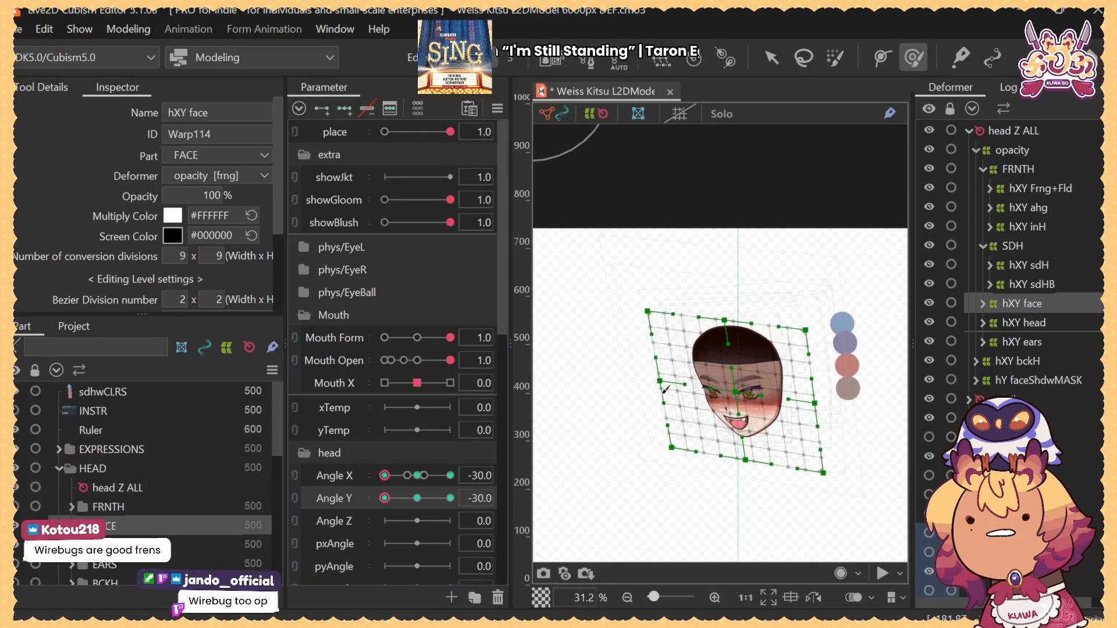
click(296, 477)
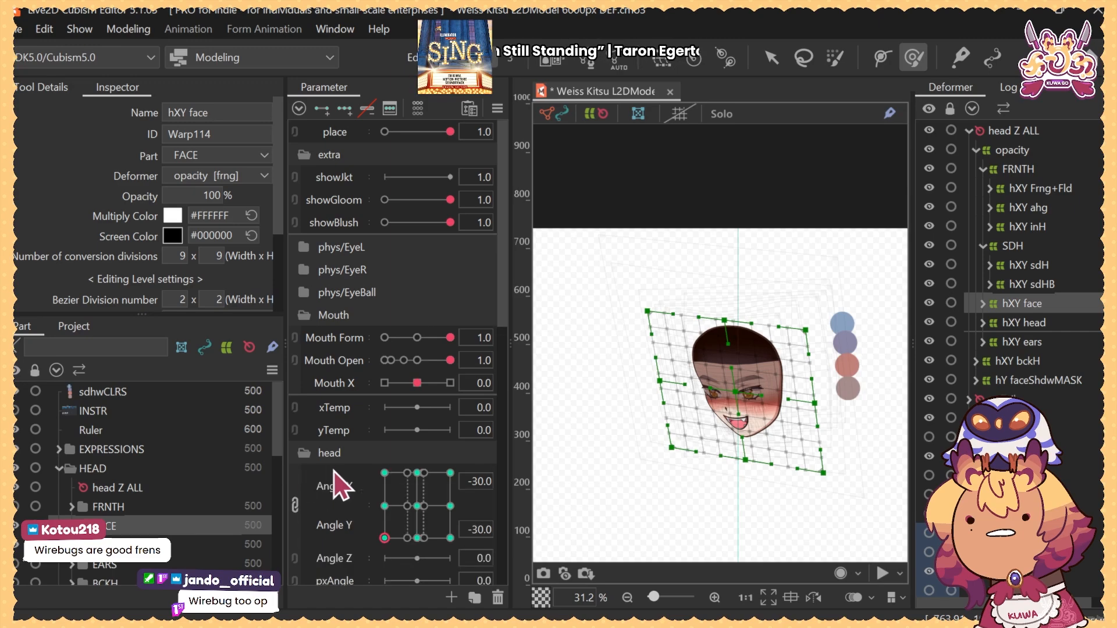
click(384, 538)
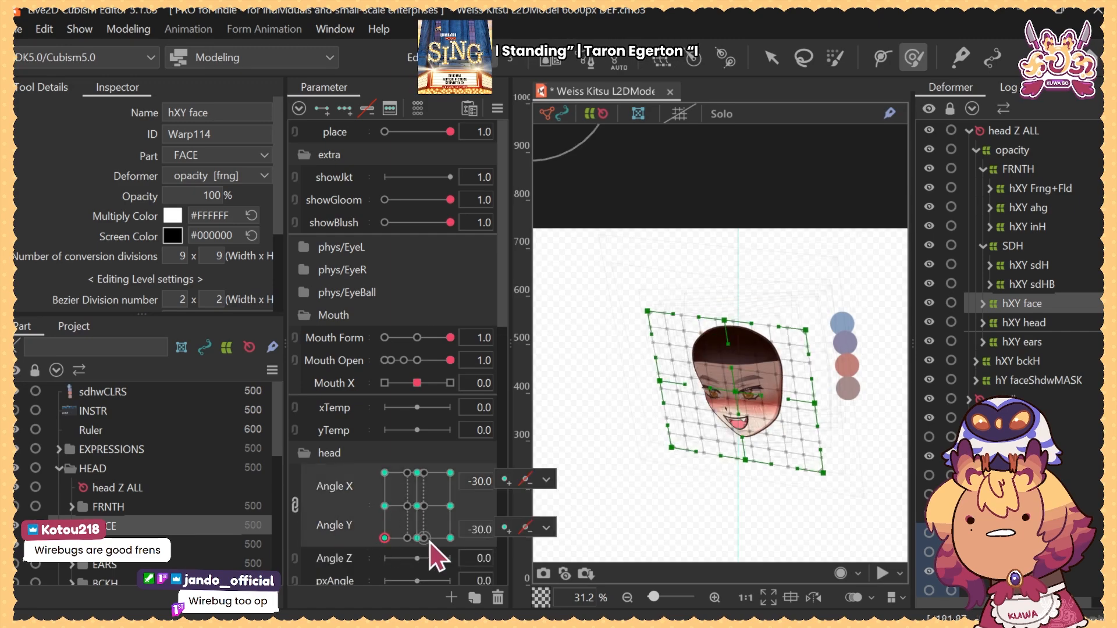
Compare the hXY face deformer at Angle X -30 with Angle Y at -30 and 0, and switch to the Arrow tool
drag(449, 538, 331, 555)
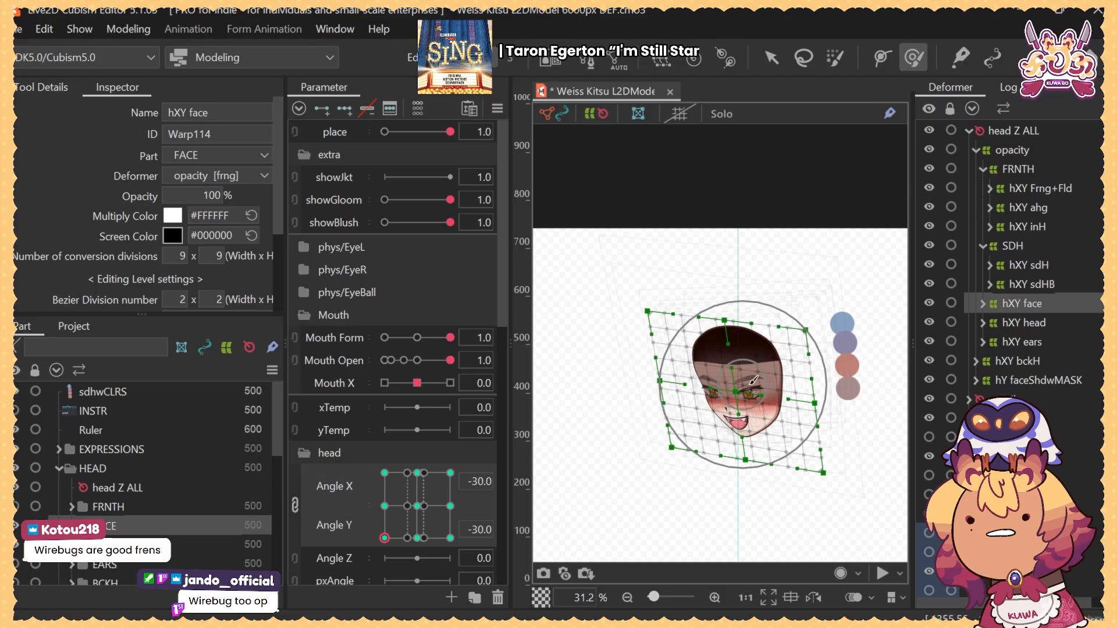
drag(735, 354, 737, 396)
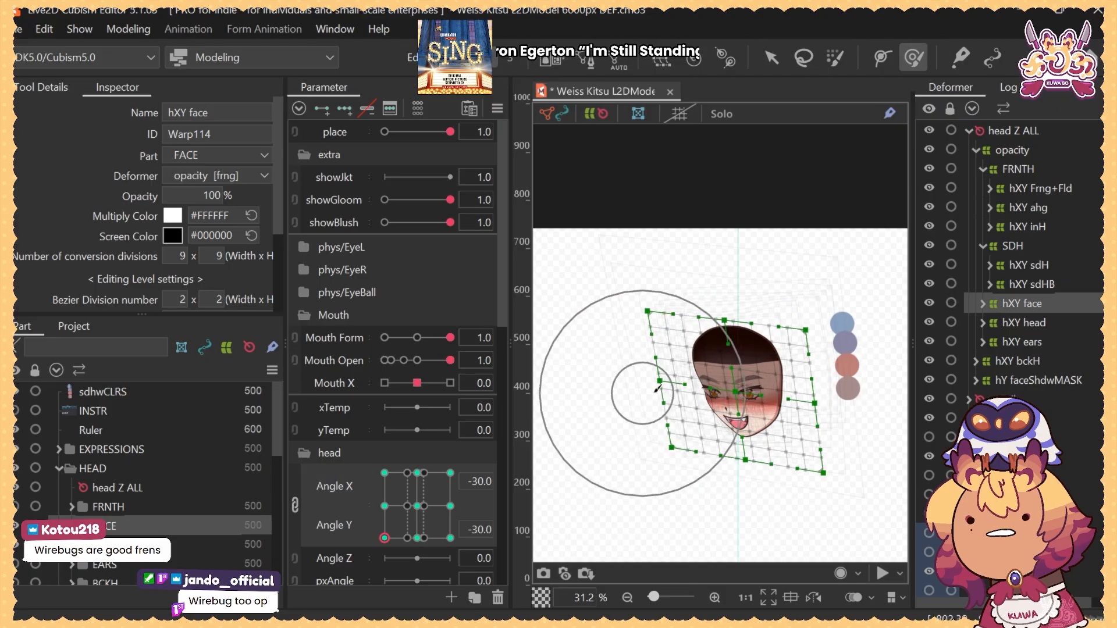
click(385, 506)
click(771, 61)
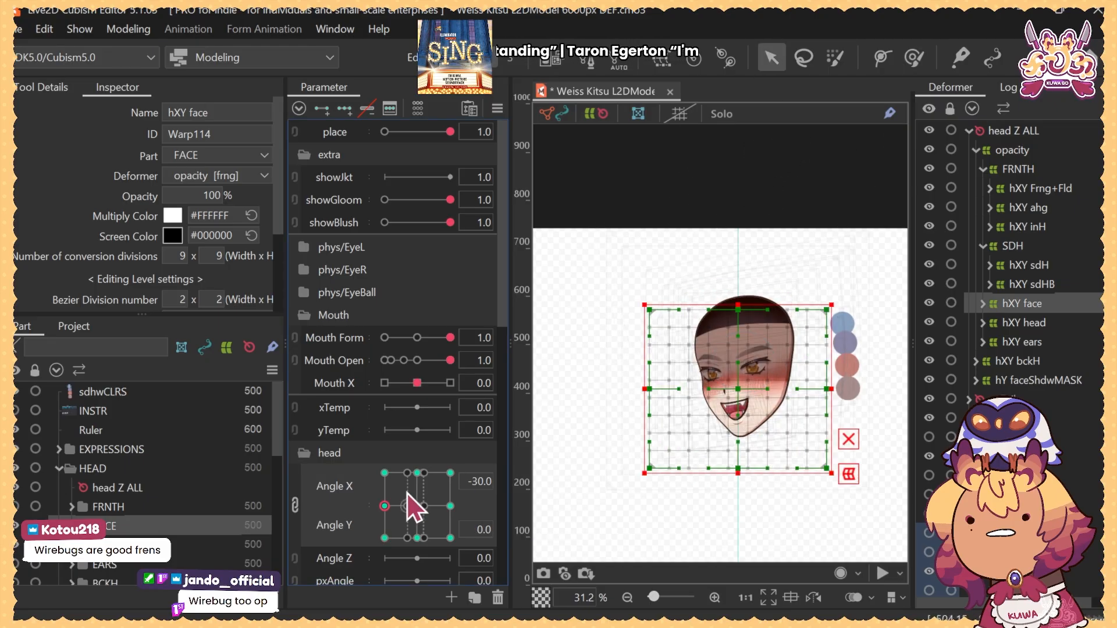
Pose the head at Angle X -30, Angle Y -30 and activate the deform brush for the hXY face and hXY head deformers
click(417, 505)
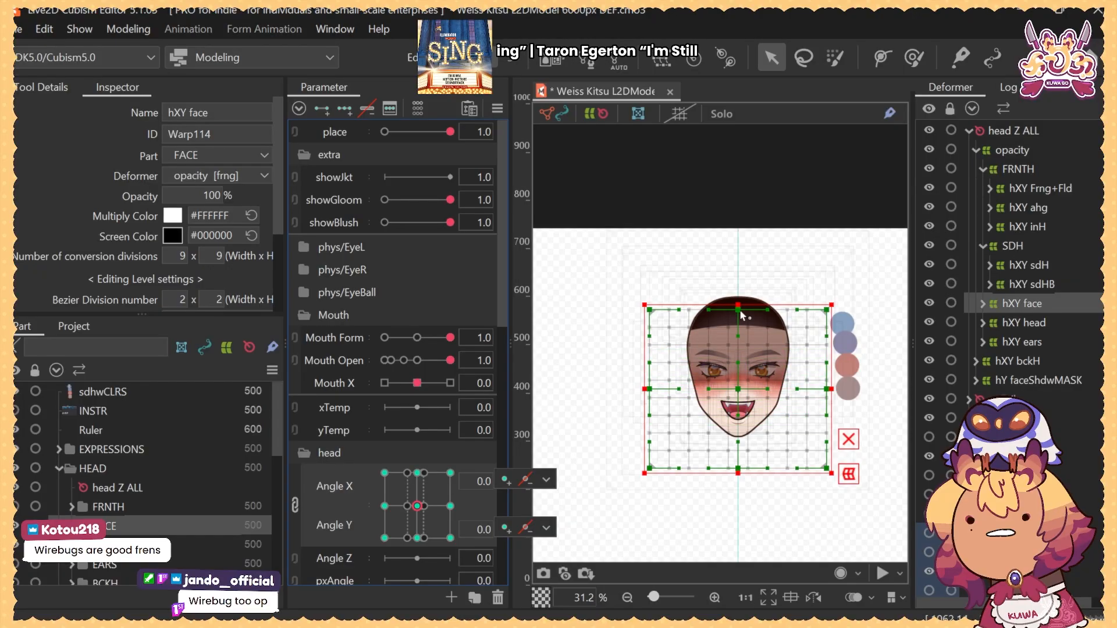
click(385, 506)
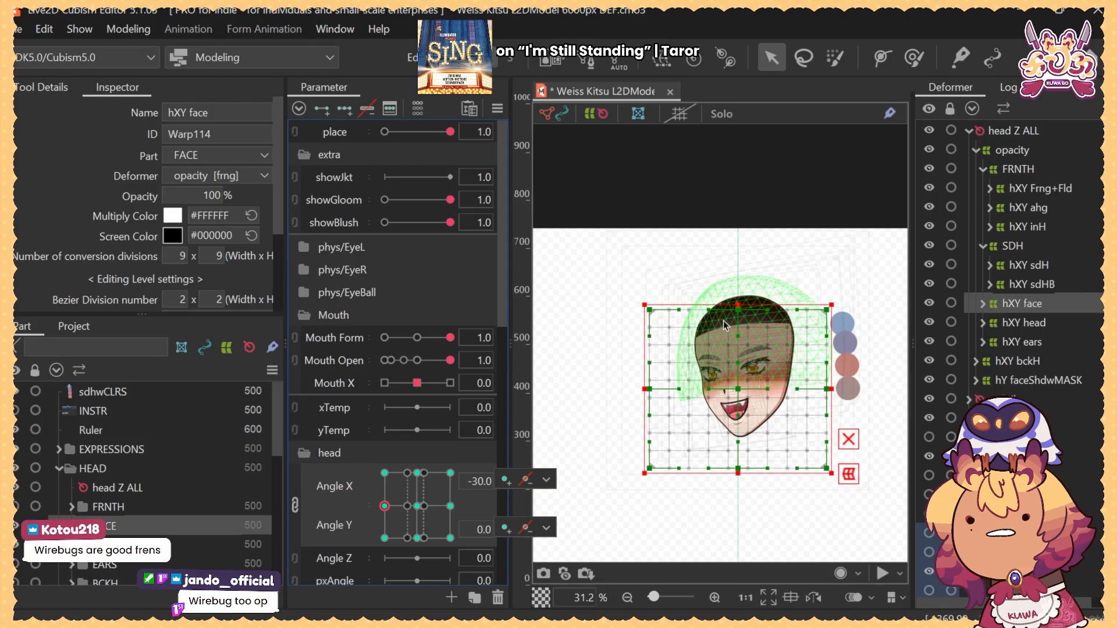
drag(385, 506, 370, 591)
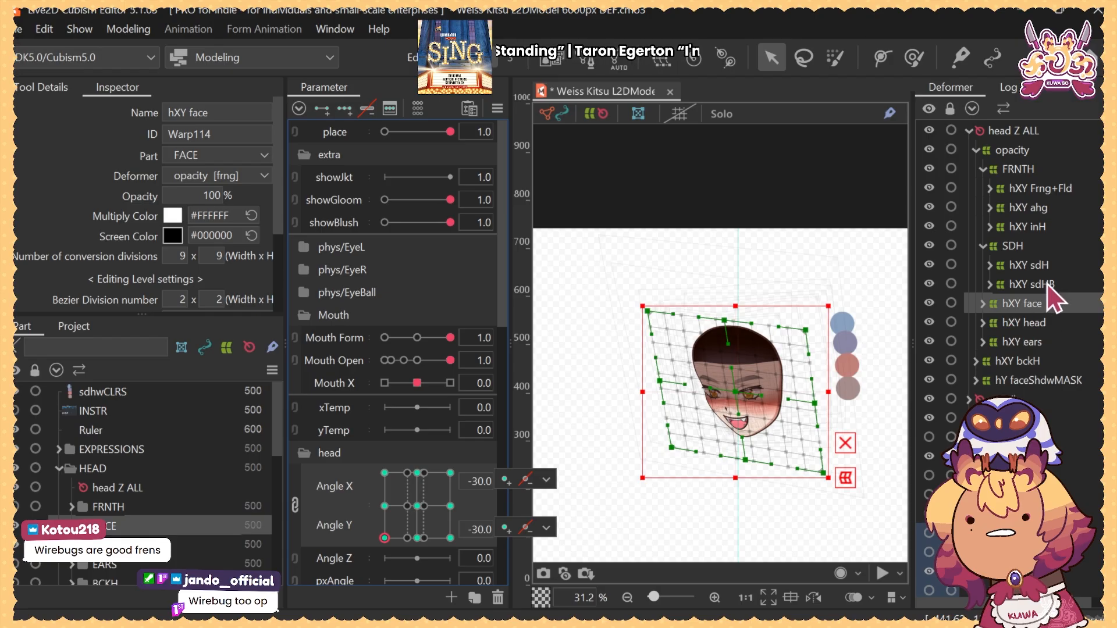
ctrl+click(1040, 323)
click(914, 58)
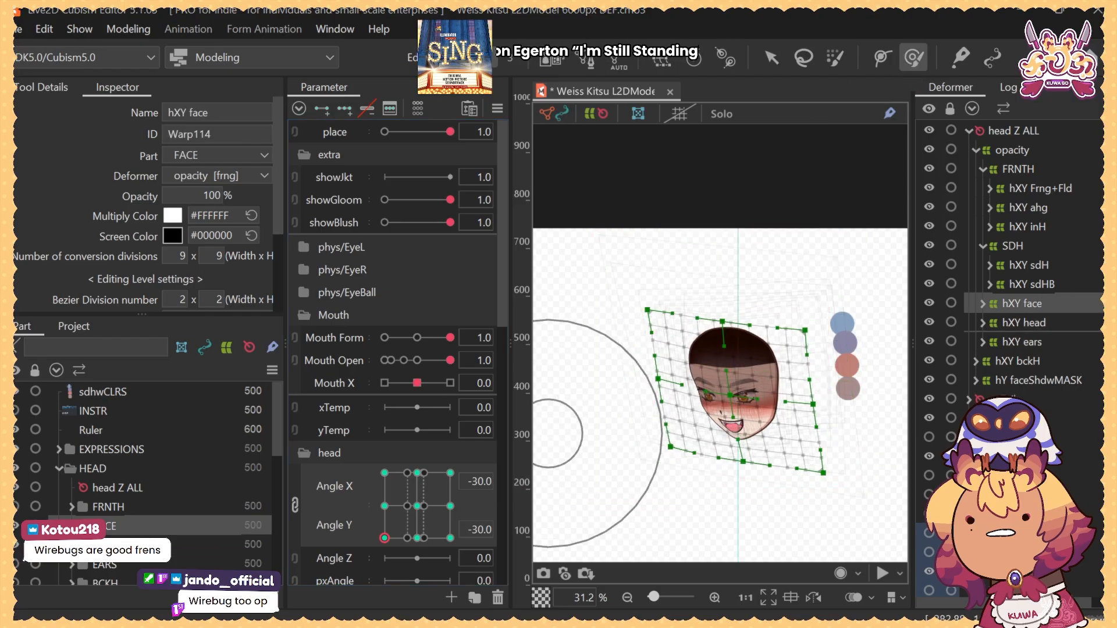
Check the hXY face deformer by sweeping Angle X from 0 to -30 and alternating Angle Y between 0 and -30
drag(413, 547, 356, 522)
drag(377, 522, 370, 556)
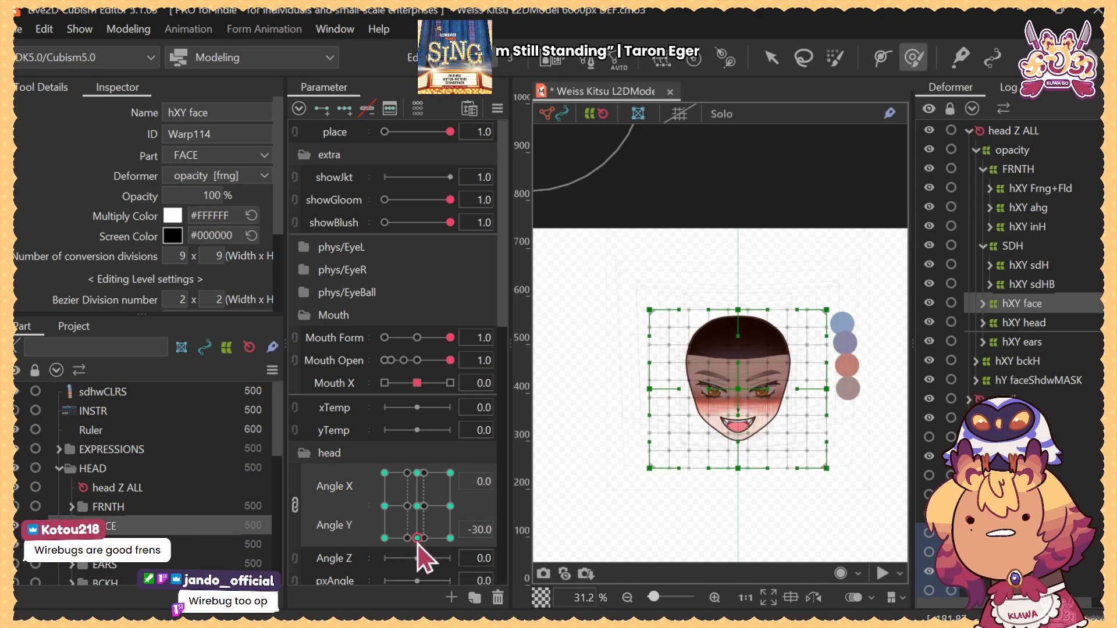
click(376, 509)
click(380, 538)
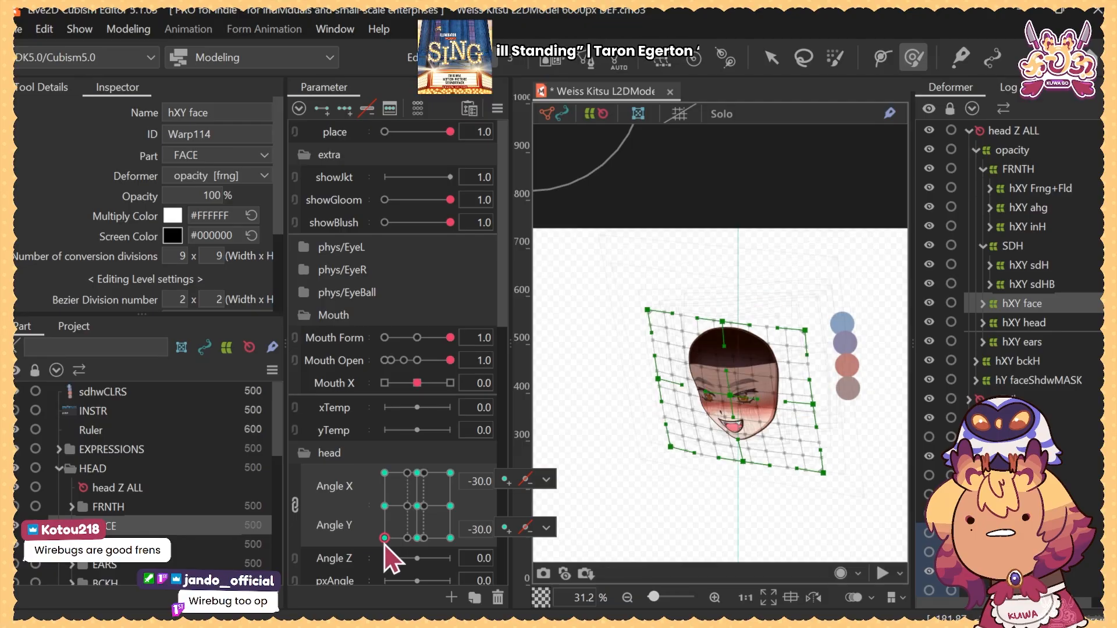
click(380, 517)
click(385, 507)
drag(382, 517, 383, 538)
click(387, 504)
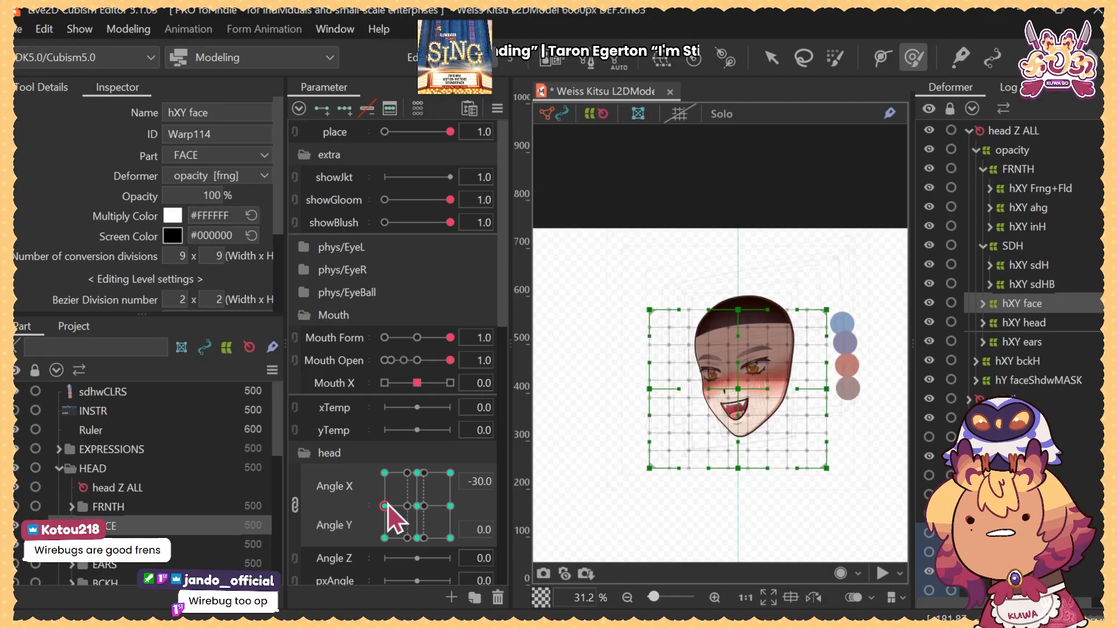
Expand hXY head and inspect its nested hY Head, hX Head, mO Face and neighbouring child deformers
click(997, 322)
click(983, 322)
click(1023, 342)
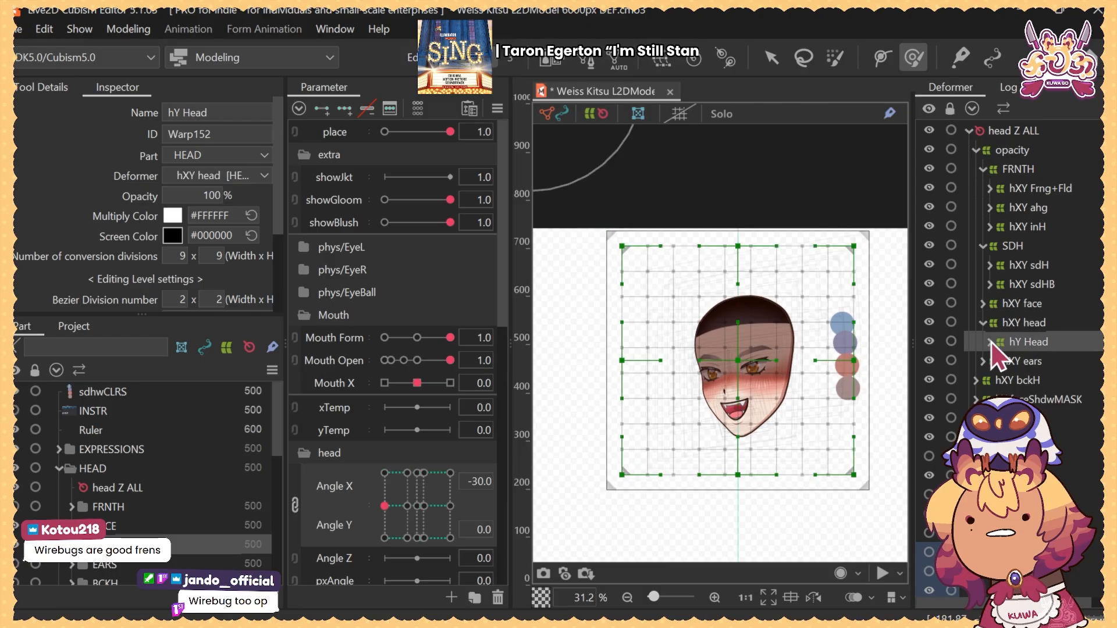
click(1032, 361)
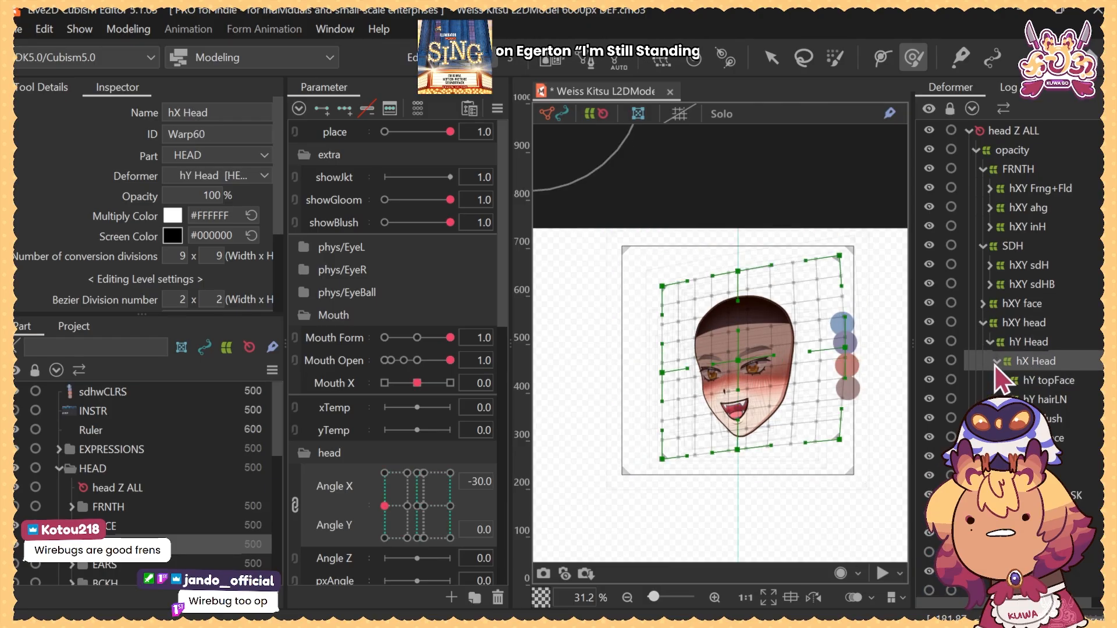
click(1067, 433)
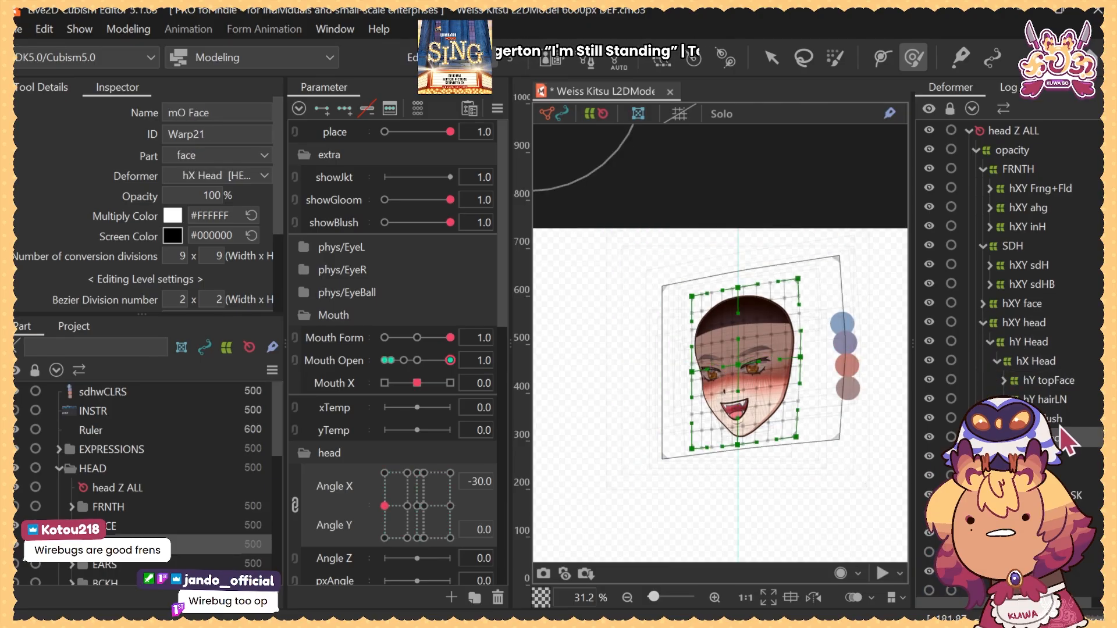
click(1058, 421)
click(1046, 402)
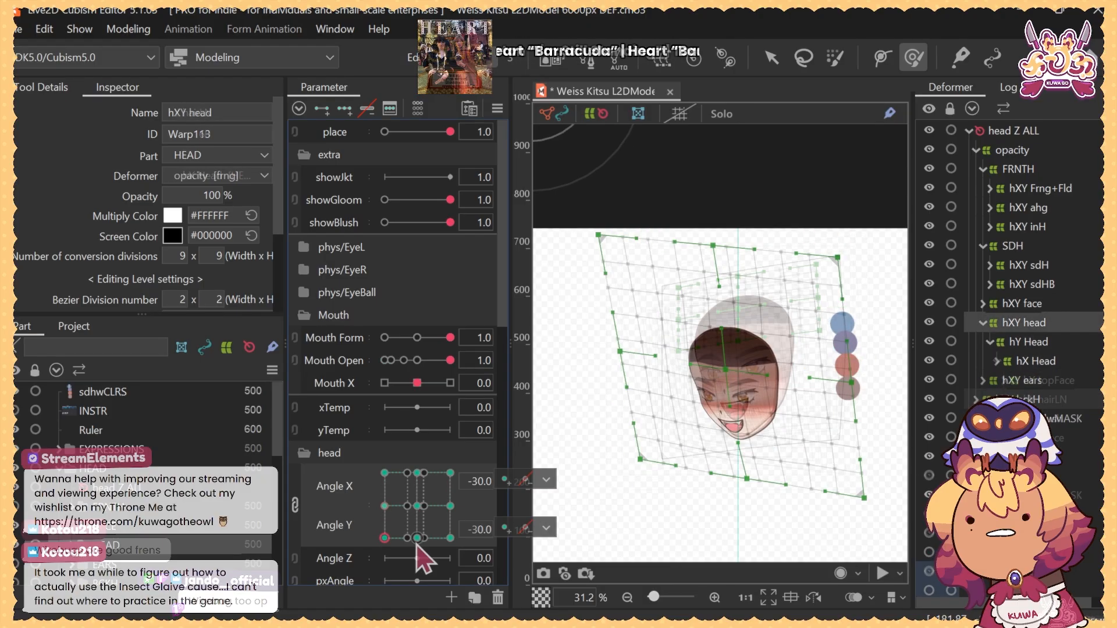
Nudge the hXY face deformer near the cheek with the deform brush at Angle X -30, Angle Y -30, after sweeping Angle X for comparison
drag(417, 544, 370, 552)
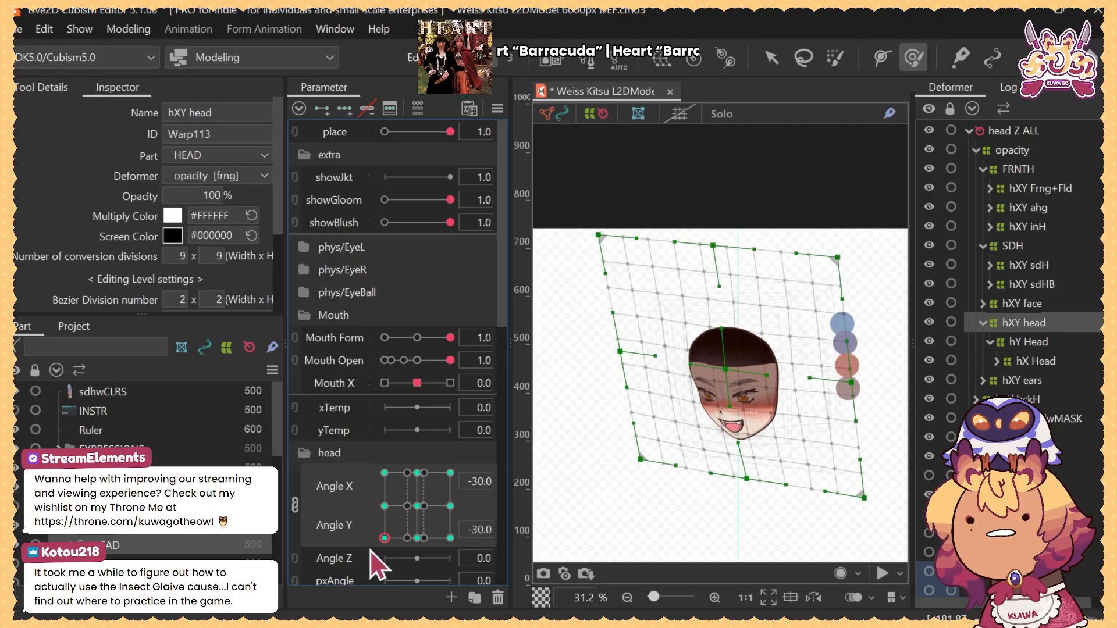
click(1022, 303)
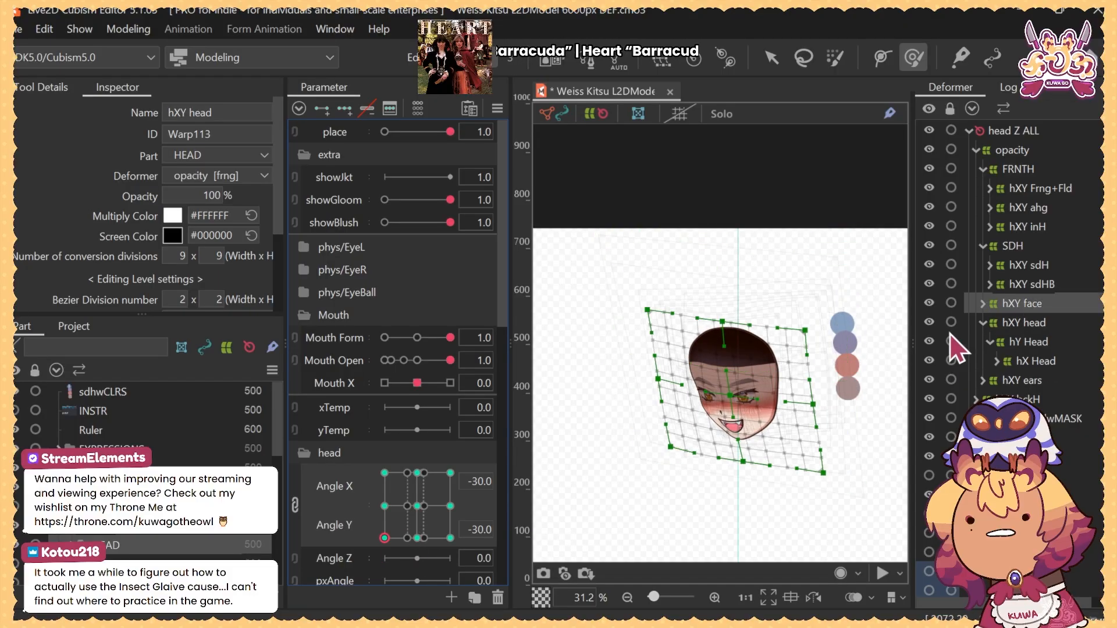
scroll(721, 401, up, 2)
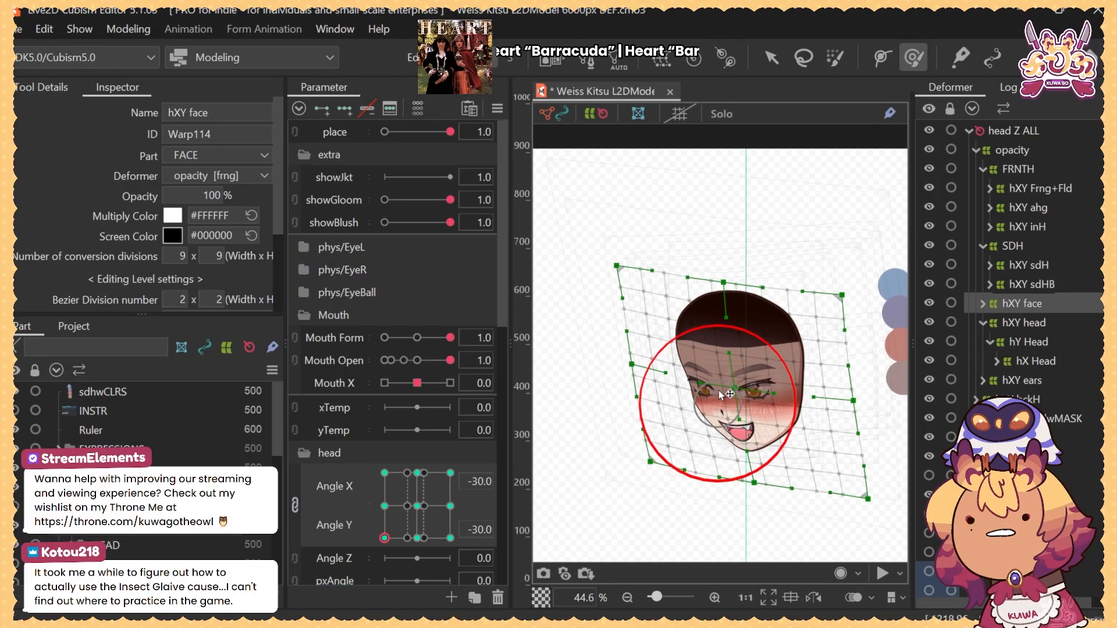
click(416, 538)
drag(417, 539, 384, 538)
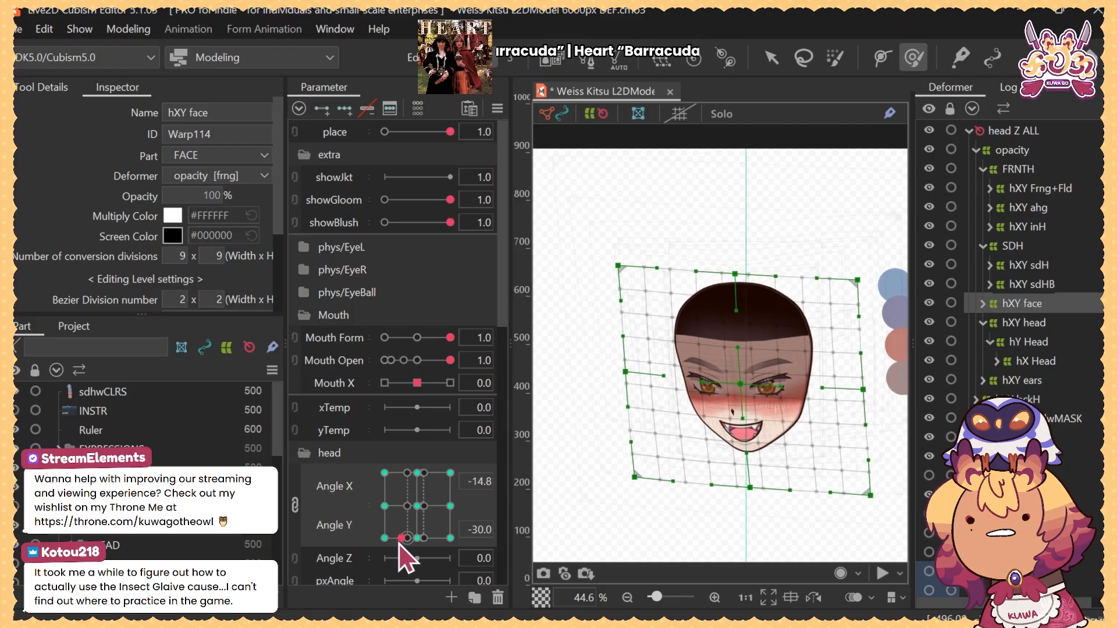
drag(686, 429, 683, 415)
scroll(628, 412, down, 3)
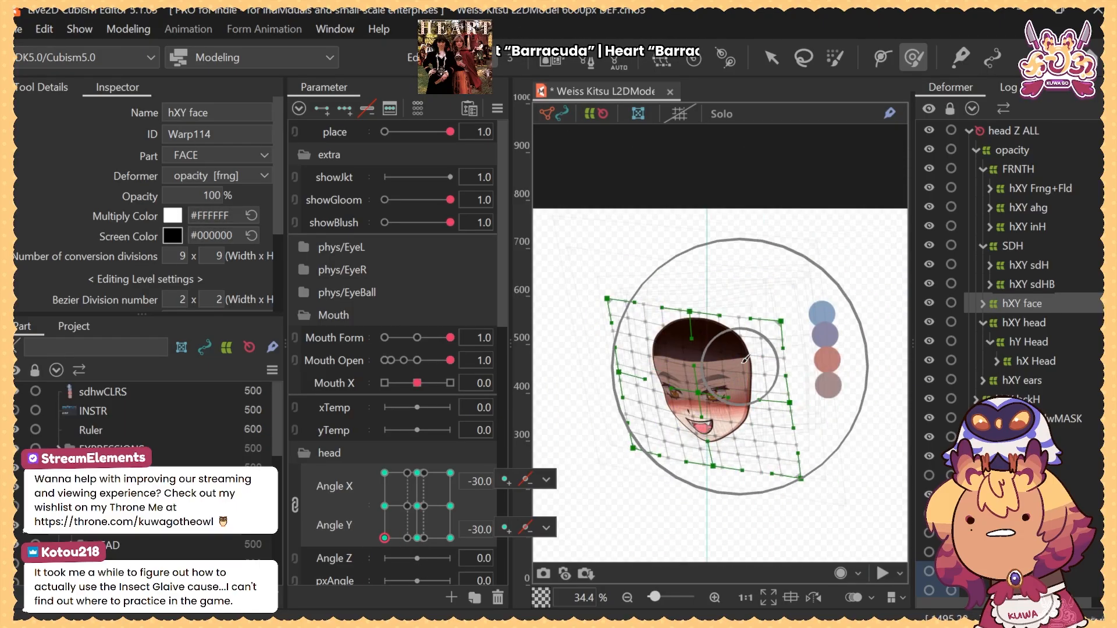
Select the hY hairLN deformer under hX Head, reset Angle X and Angle Y to 0, and open its name for editing
click(1002, 322)
click(996, 361)
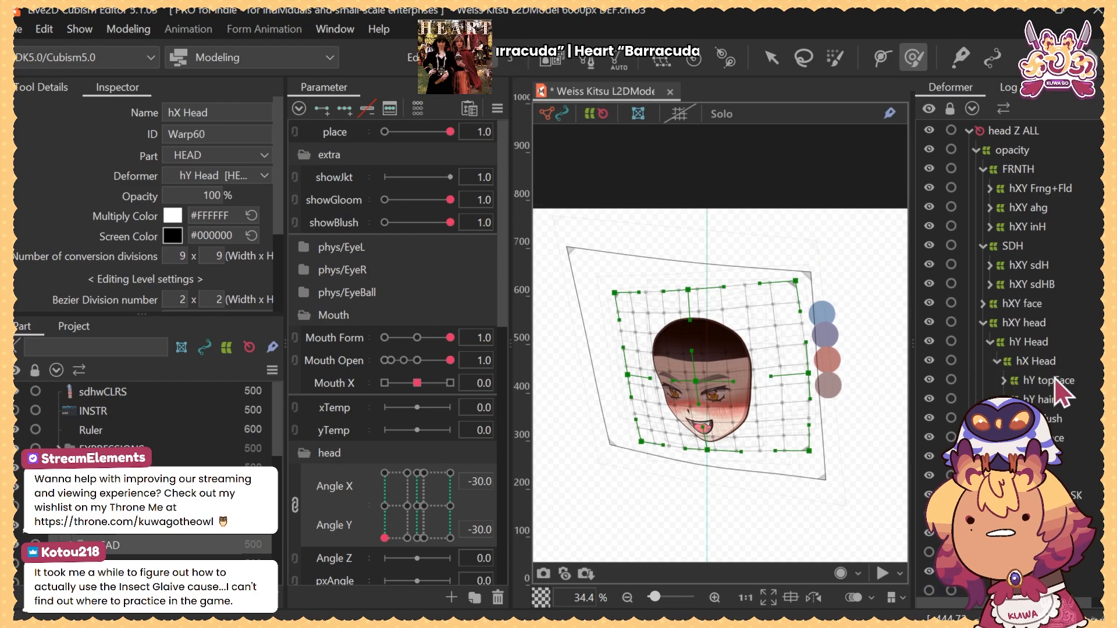
click(1044, 399)
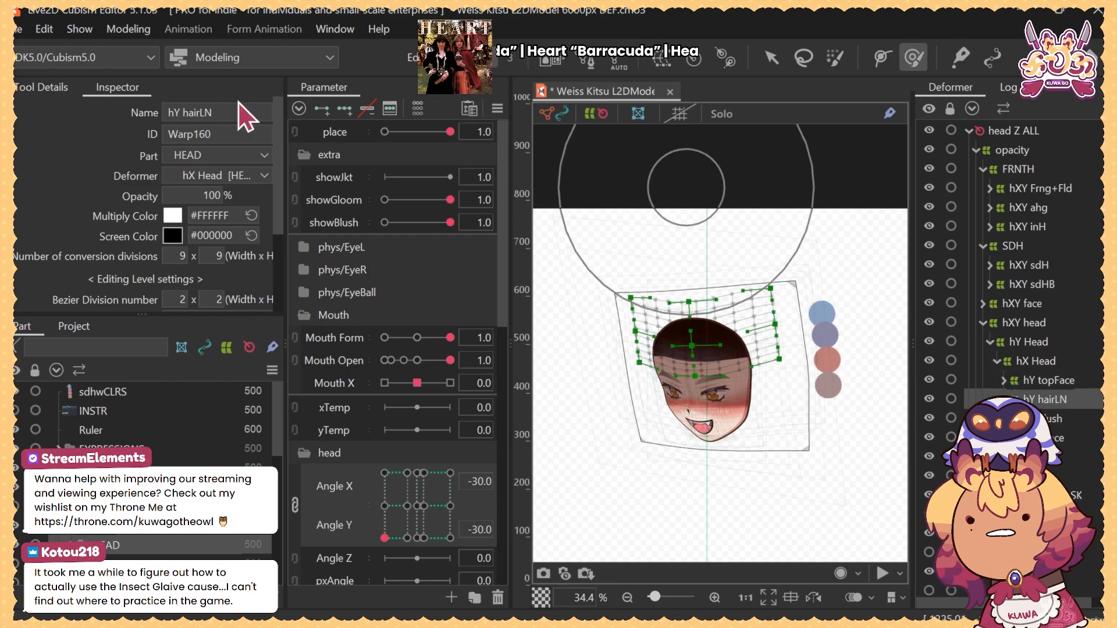
click(417, 505)
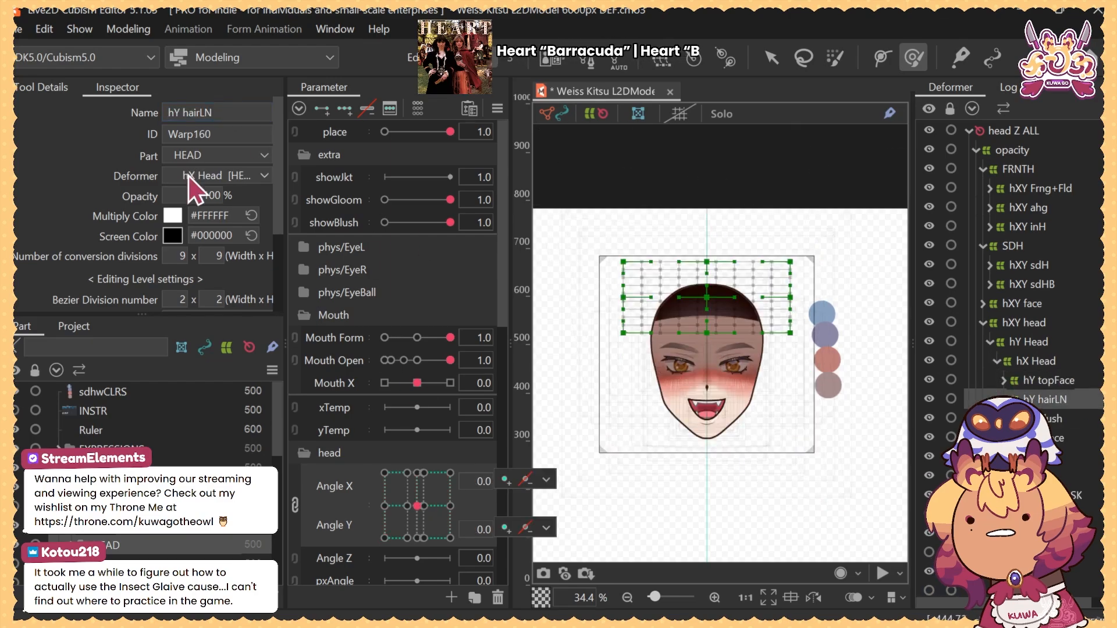
click(217, 109)
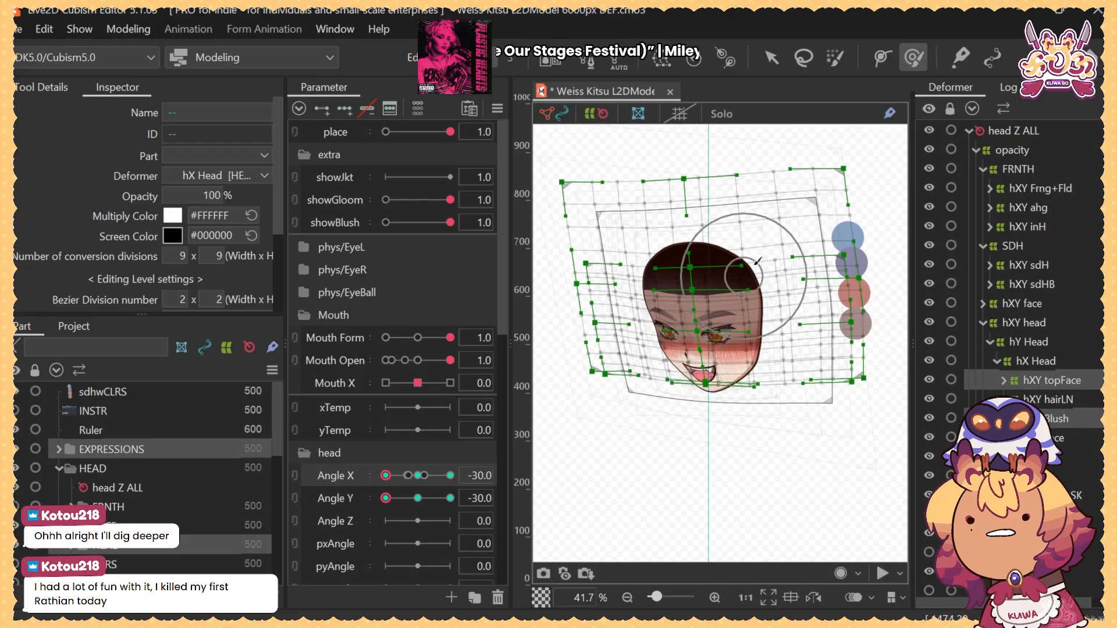
Refine the selected hXY topFace and blush warp deformers with the deform brush at Angle X -30, Angle Y -30, checking the Angle X transition
drag(746, 251, 752, 425)
scroll(686, 362, up, 1)
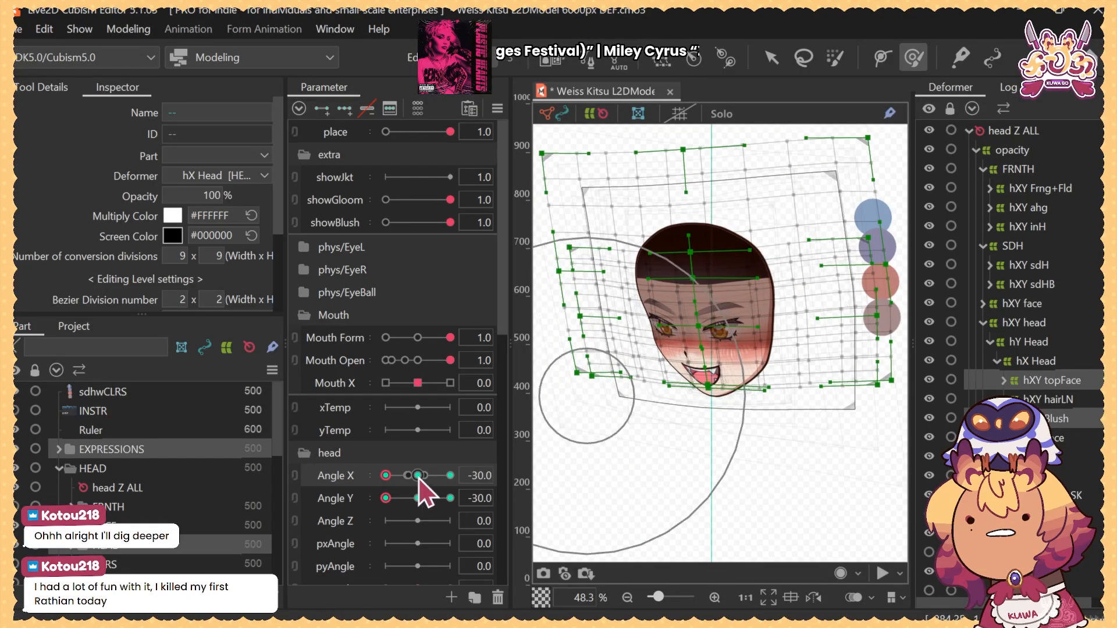
drag(419, 477, 355, 481)
drag(684, 297, 683, 322)
key(h)
drag(878, 359, 739, 345)
key(h)
drag(848, 262, 857, 362)
key(bracketleft)
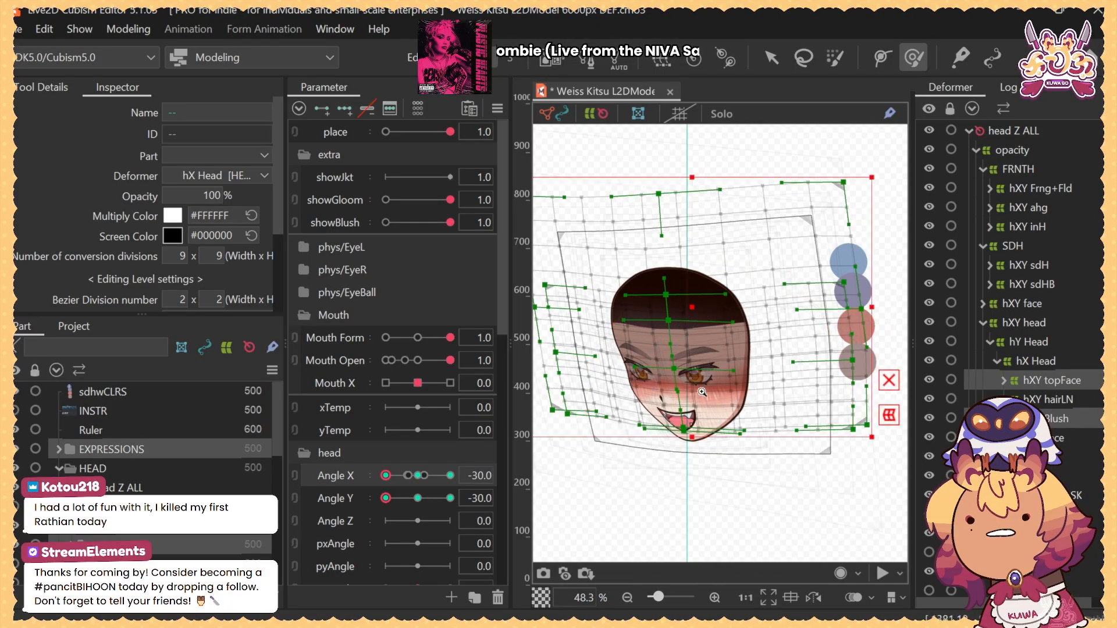
scroll(702, 392, up, 3)
drag(659, 489, 723, 435)
click(418, 498)
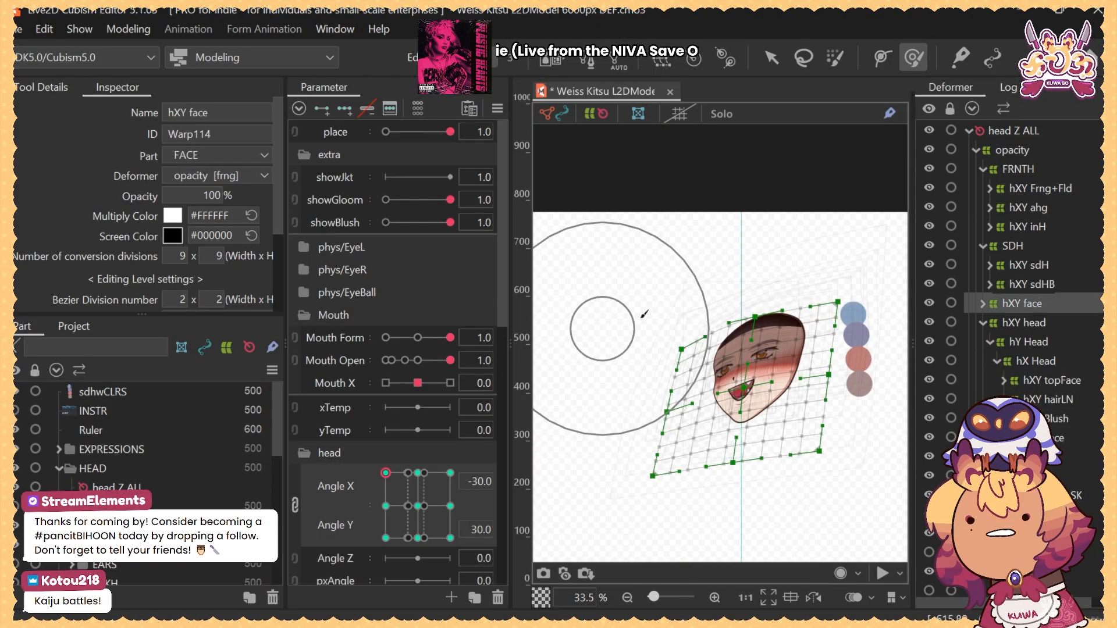
Check the hXY face deformer at Angle X -30 by repeatedly sweeping Angle Y between 0 and 30
mouse_move(680, 319)
mouse_down()
mouse_move(644, 325)
mouse_move(637, 310)
mouse_move(626, 325)
mouse_up()
drag(388, 498, 372, 465)
drag(384, 511, 373, 467)
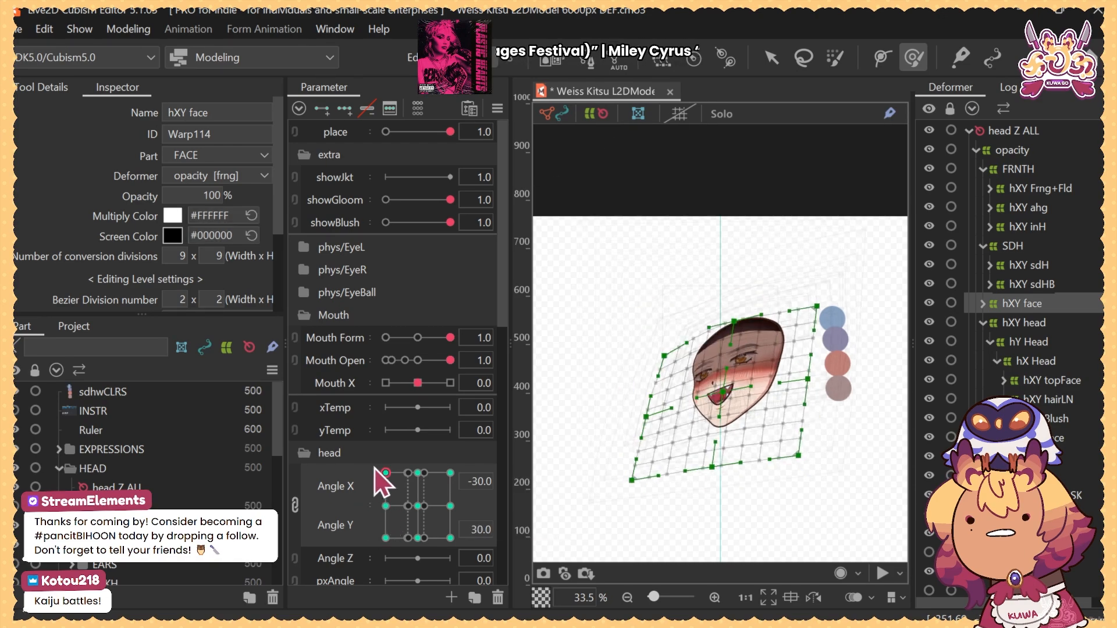
click(418, 473)
click(382, 505)
drag(384, 505, 375, 467)
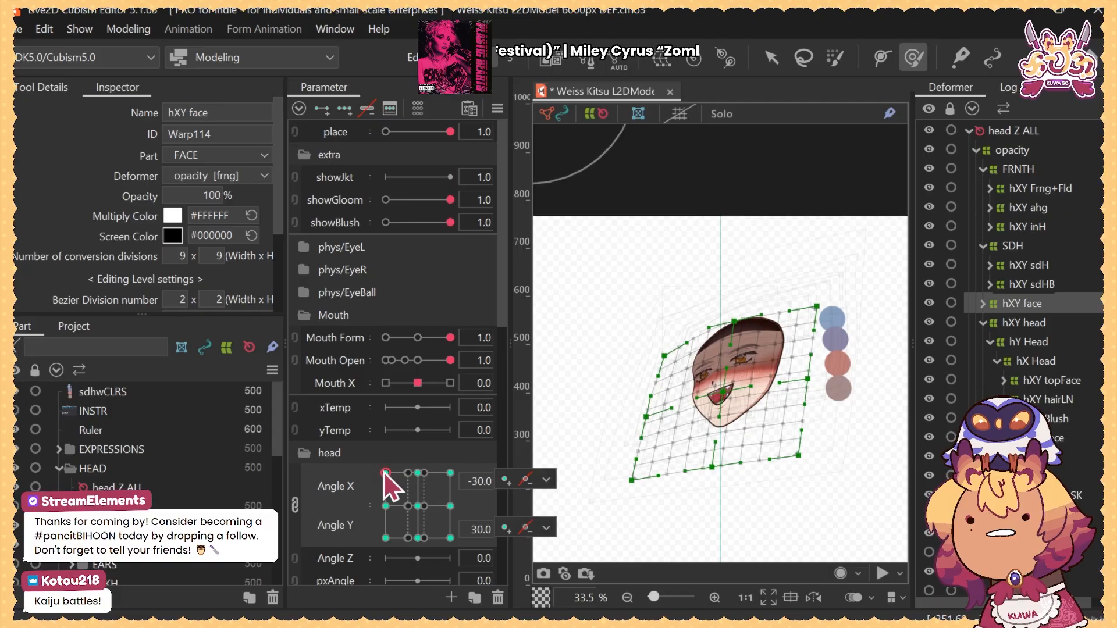
Select the hXY head deformer and push its side and upper grid slightly with the deform brush at Angle X -30, Angle Y 30
drag(827, 310, 805, 320)
click(1031, 323)
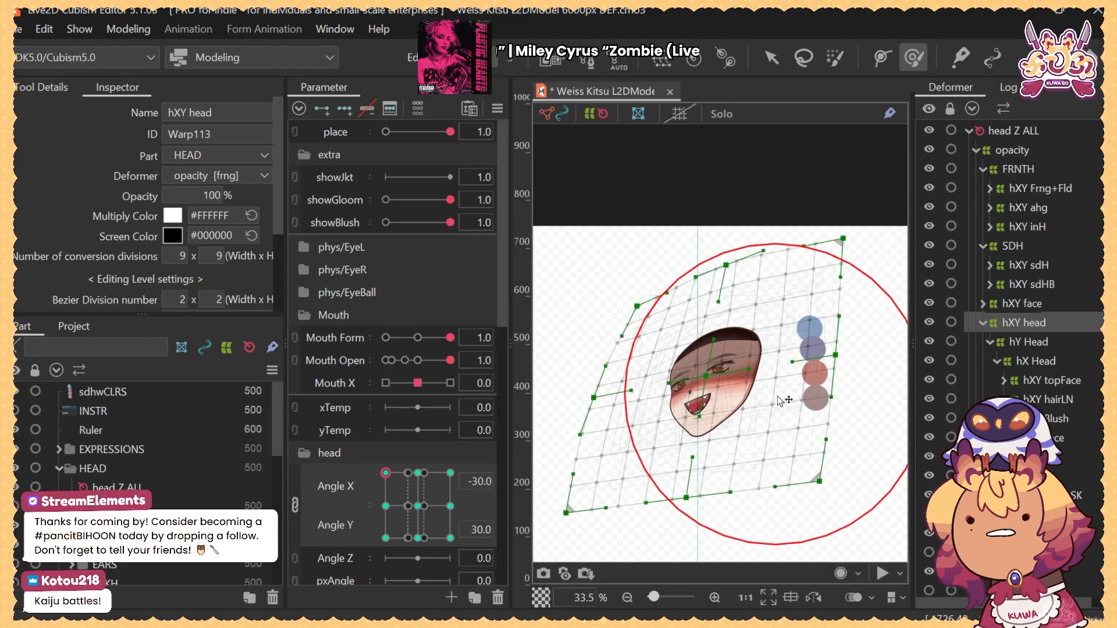
drag(796, 374, 799, 367)
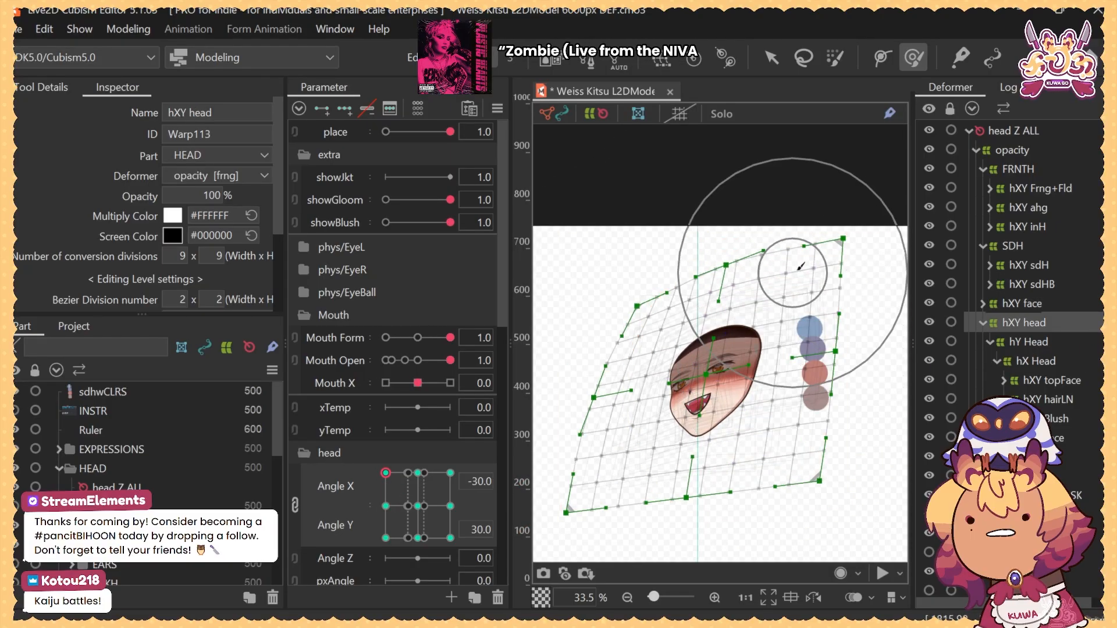
drag(758, 214, 747, 231)
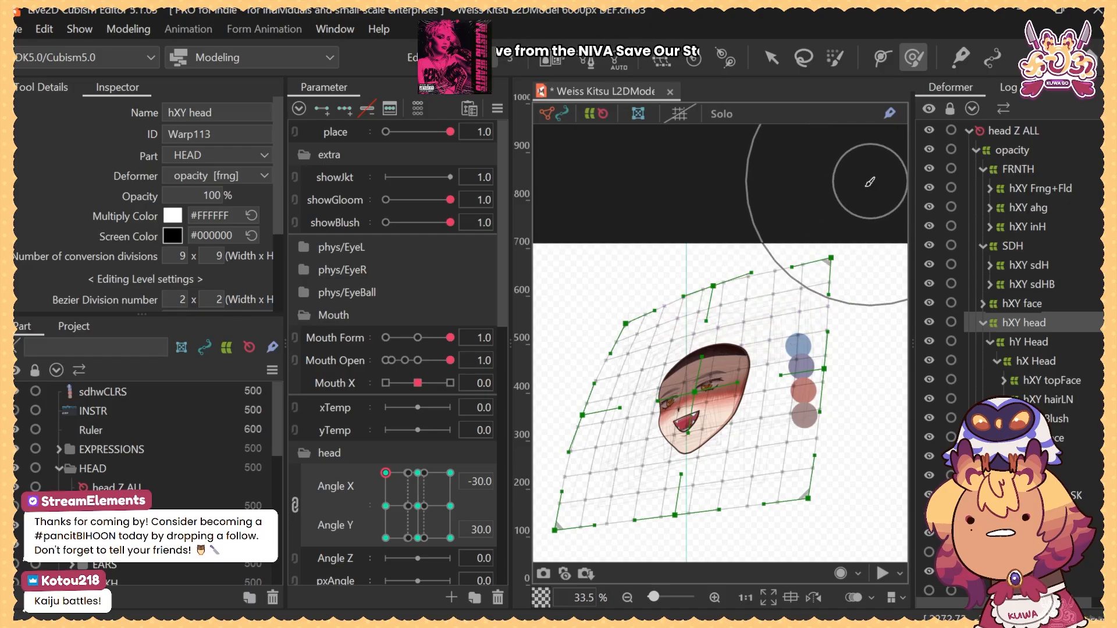
key(v)
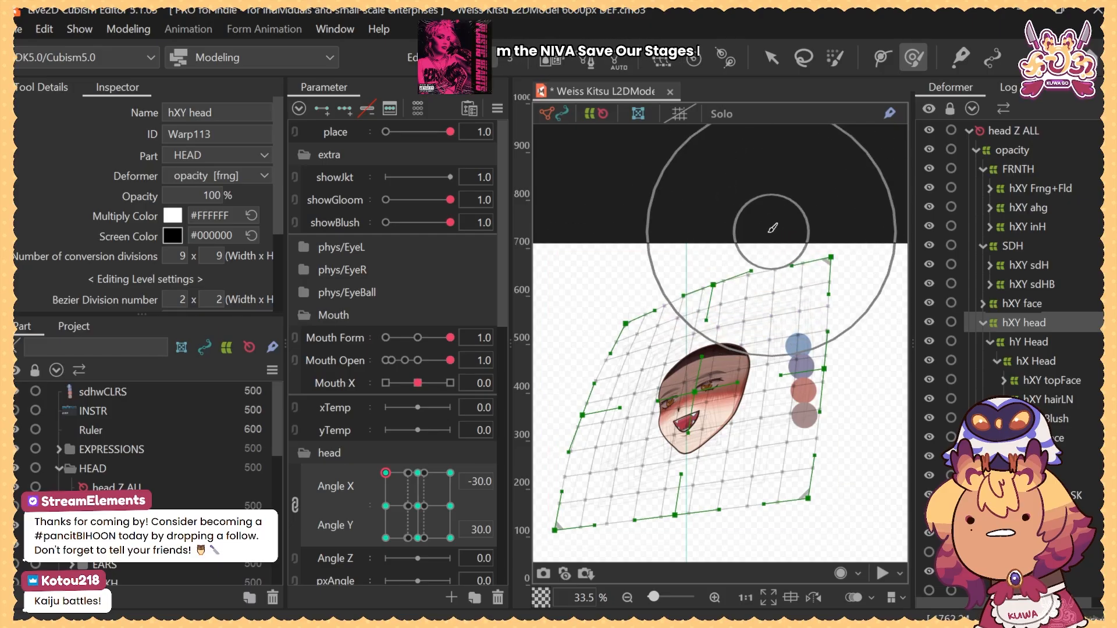
drag(755, 253, 757, 254)
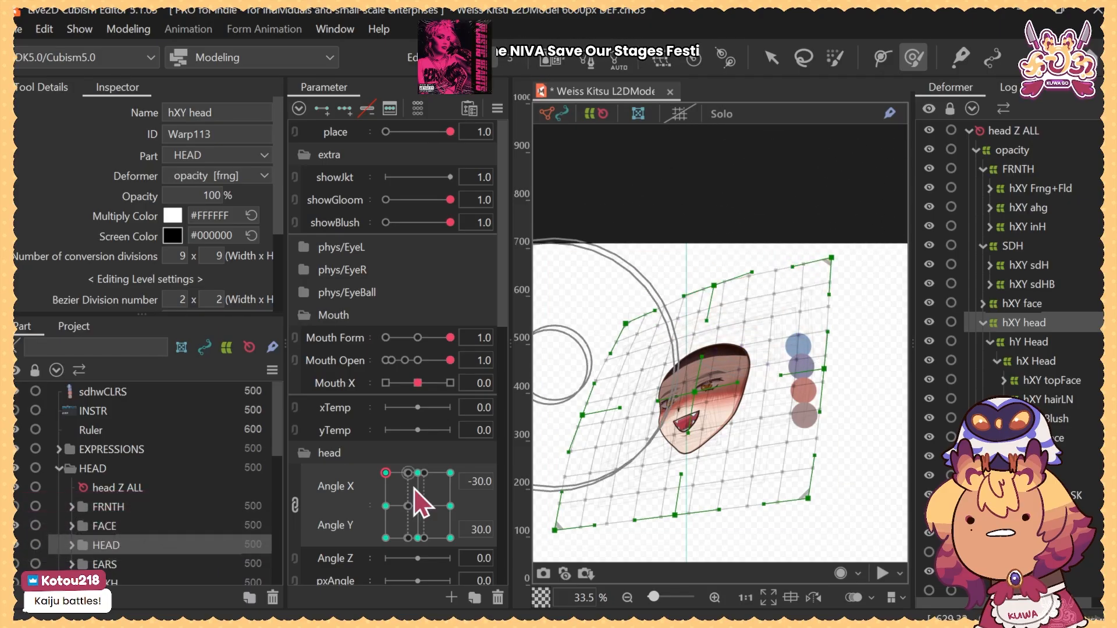
Check the adjusted hXY head deformer by sweeping Angle Y from 0 to 30 at Angle X -30
mouse_move(384, 507)
mouse_down()
mouse_move(385, 444)
mouse_move(424, 445)
mouse_move(383, 461)
mouse_move(374, 486)
mouse_move(379, 524)
mouse_move(386, 516)
mouse_move(345, 560)
mouse_move(378, 506)
mouse_move(377, 459)
mouse_up()
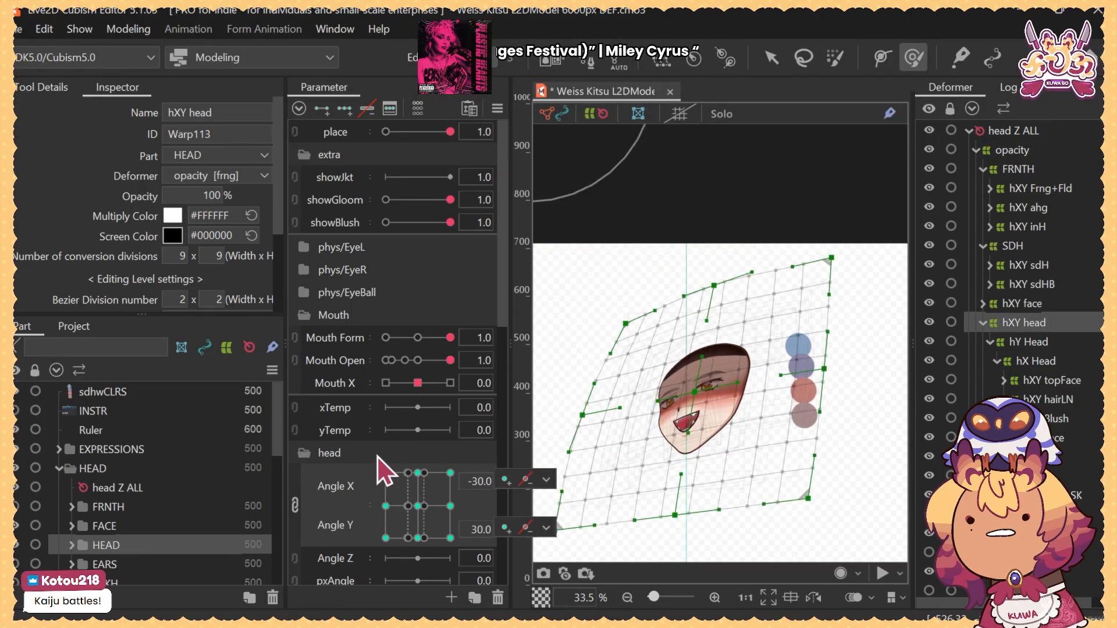
click(383, 506)
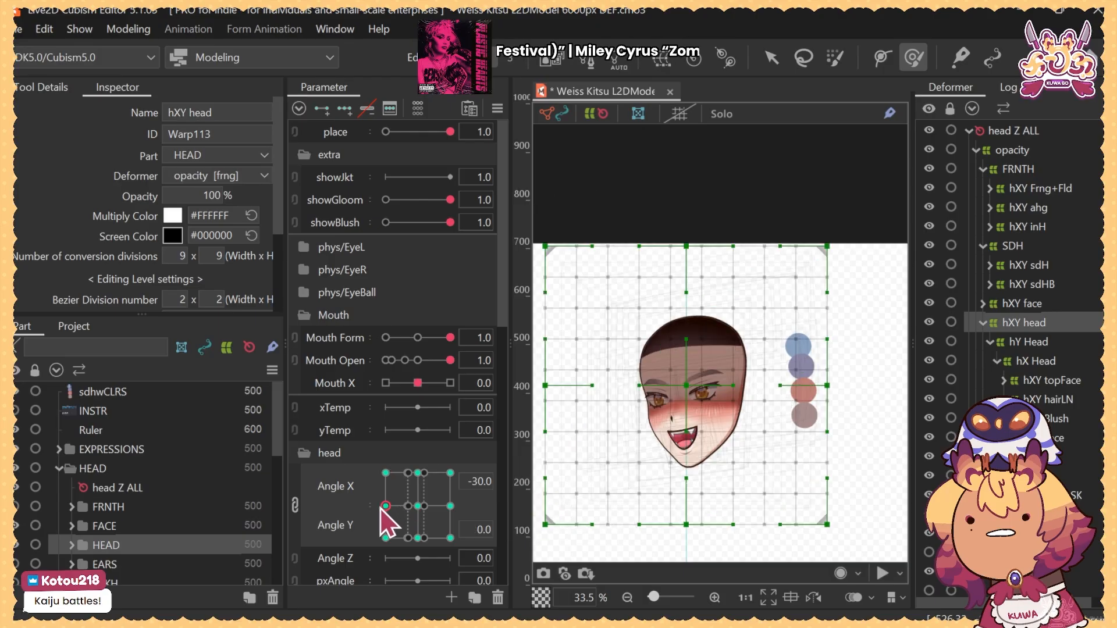
drag(381, 505, 371, 464)
drag(604, 316, 619, 318)
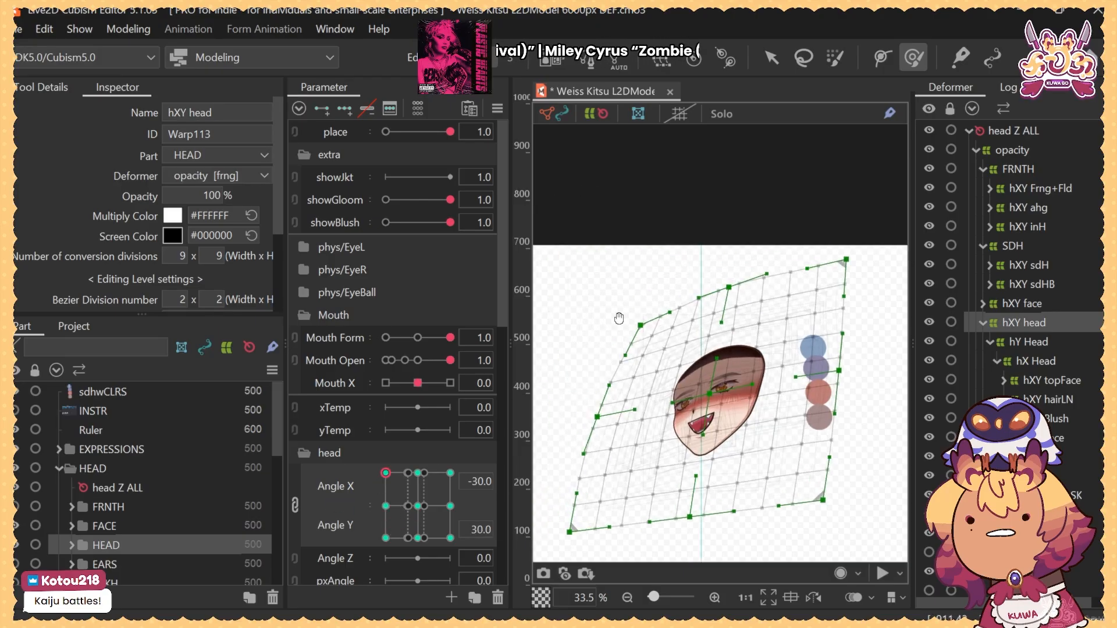
Select the hXY hairLN deformer, nudge its grid with the deform brush at Angle X -30, Angle Y 30, and check the Angle Y transition
click(713, 380)
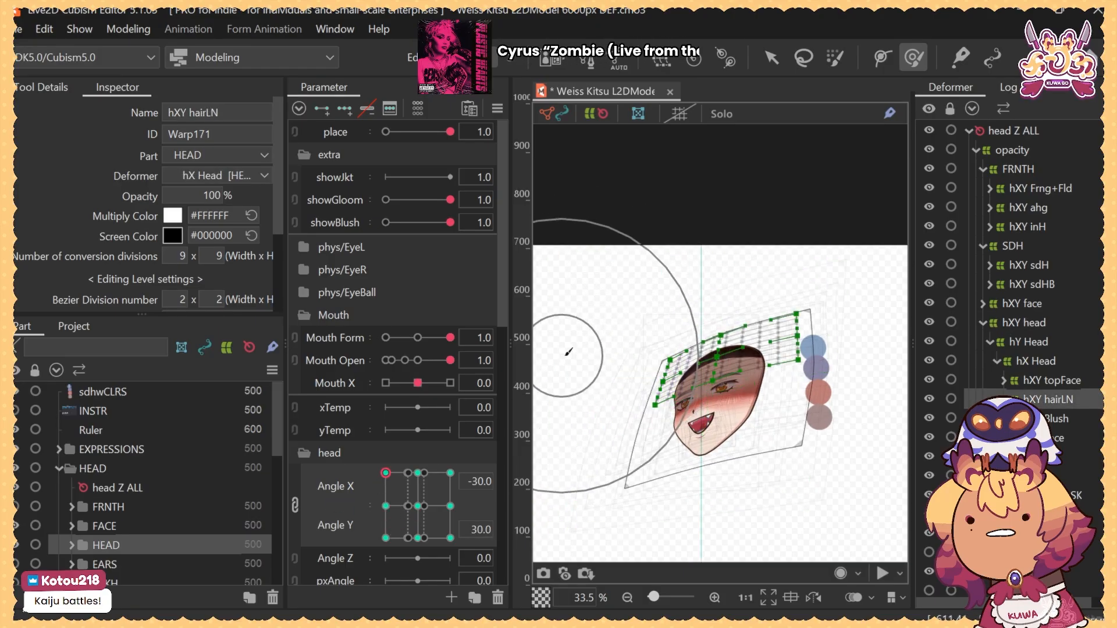
scroll(716, 373, up, 2)
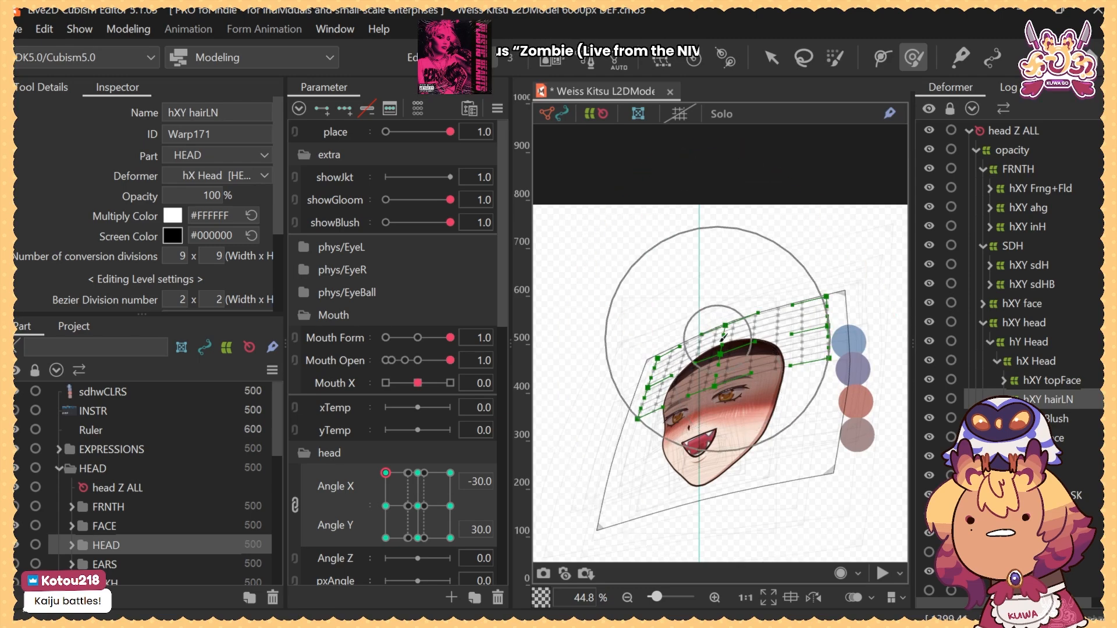
drag(723, 342, 716, 347)
drag(386, 506, 343, 465)
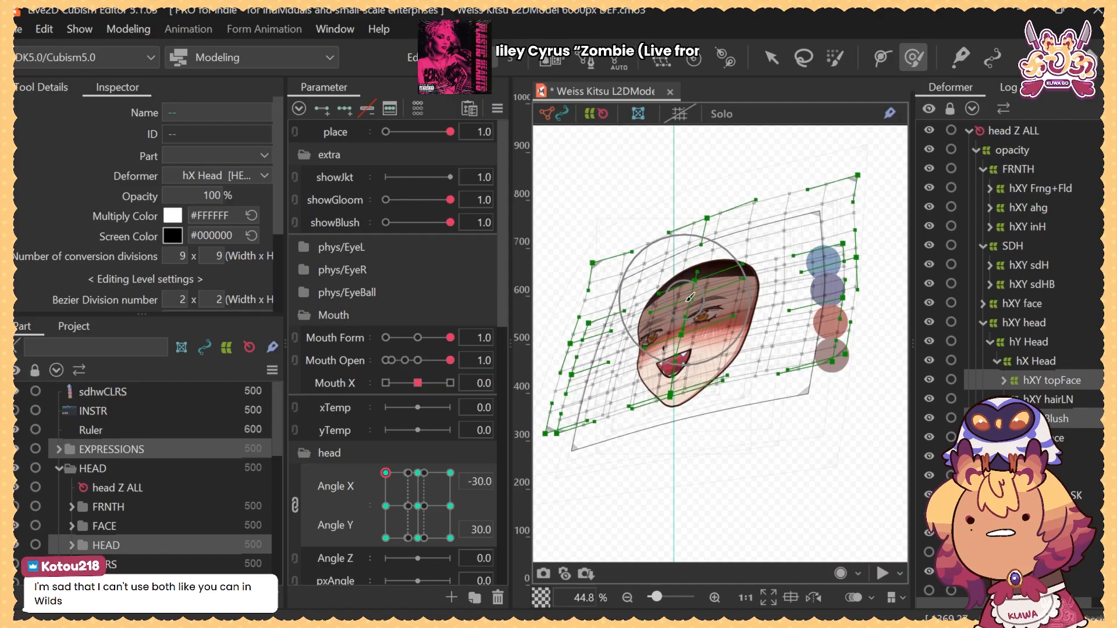
Refine the selected hXY topFace and hXY Blush deformers with the deform brush at Angle X -30, Angle Y 30, sweeping Angle Y to check them
scroll(690, 297, up, 3)
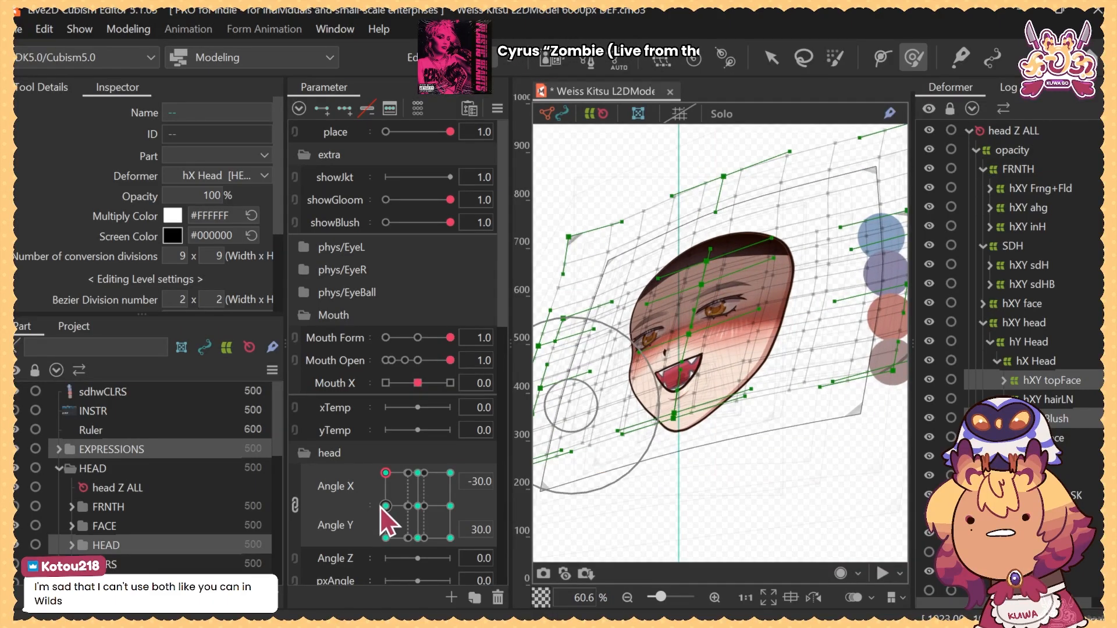
drag(381, 508, 372, 470)
drag(661, 333, 697, 353)
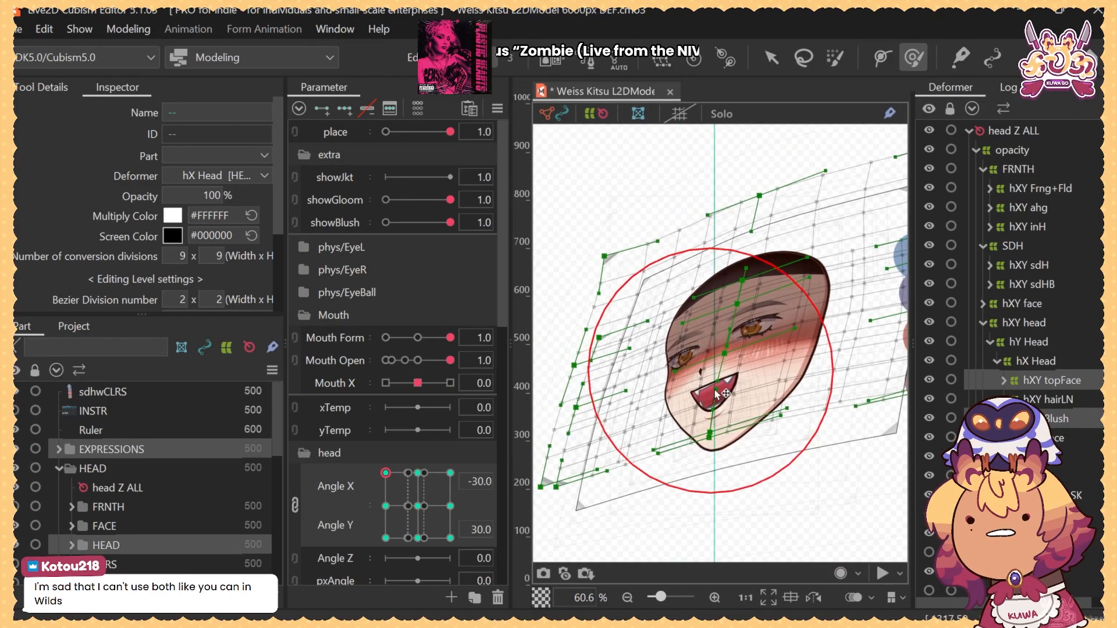
drag(381, 499, 378, 469)
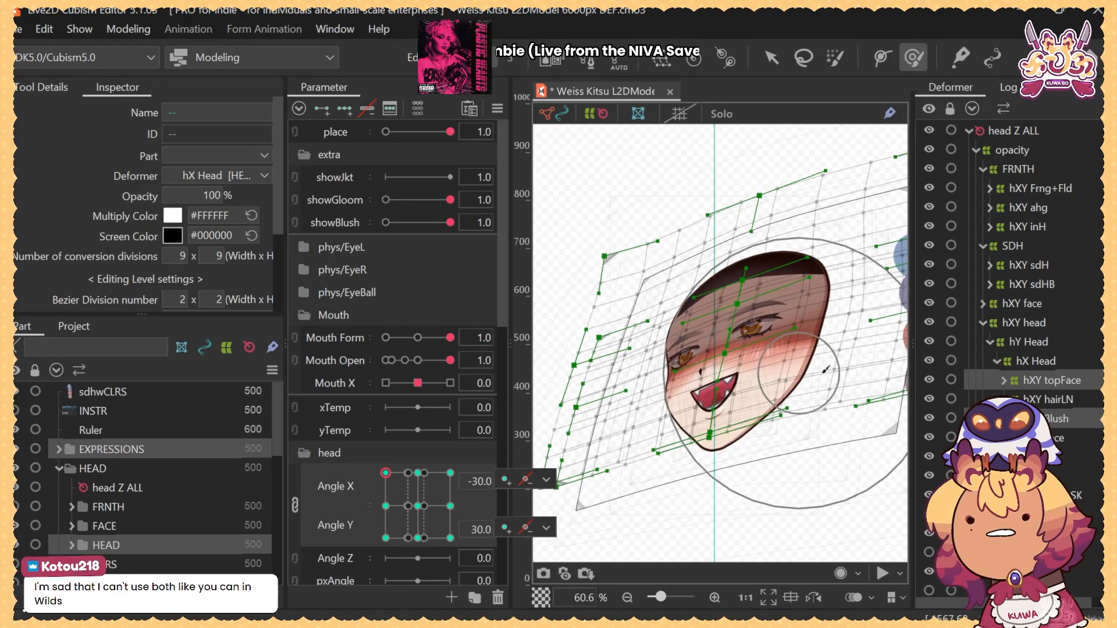
drag(823, 373, 798, 400)
drag(799, 391, 804, 369)
drag(713, 358, 741, 360)
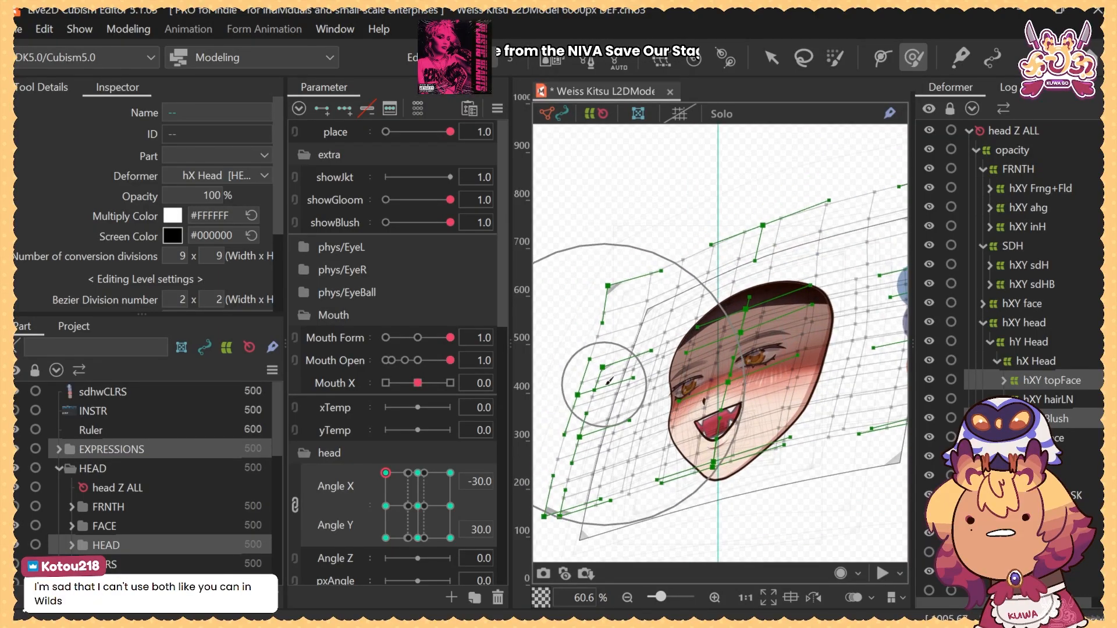
drag(604, 385, 604, 391)
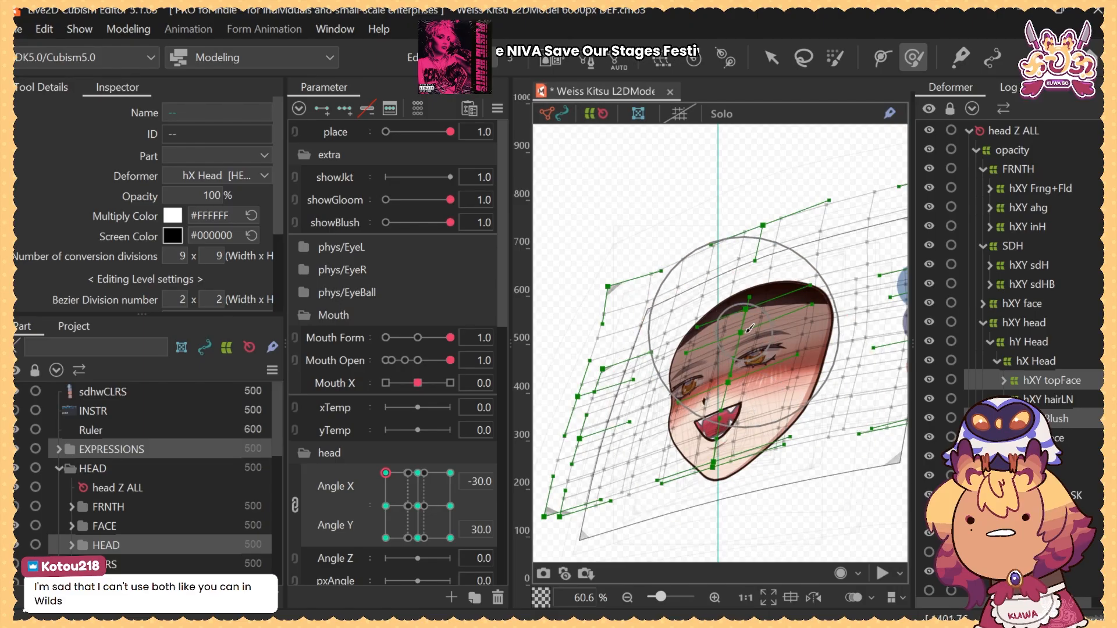
drag(742, 332, 758, 329)
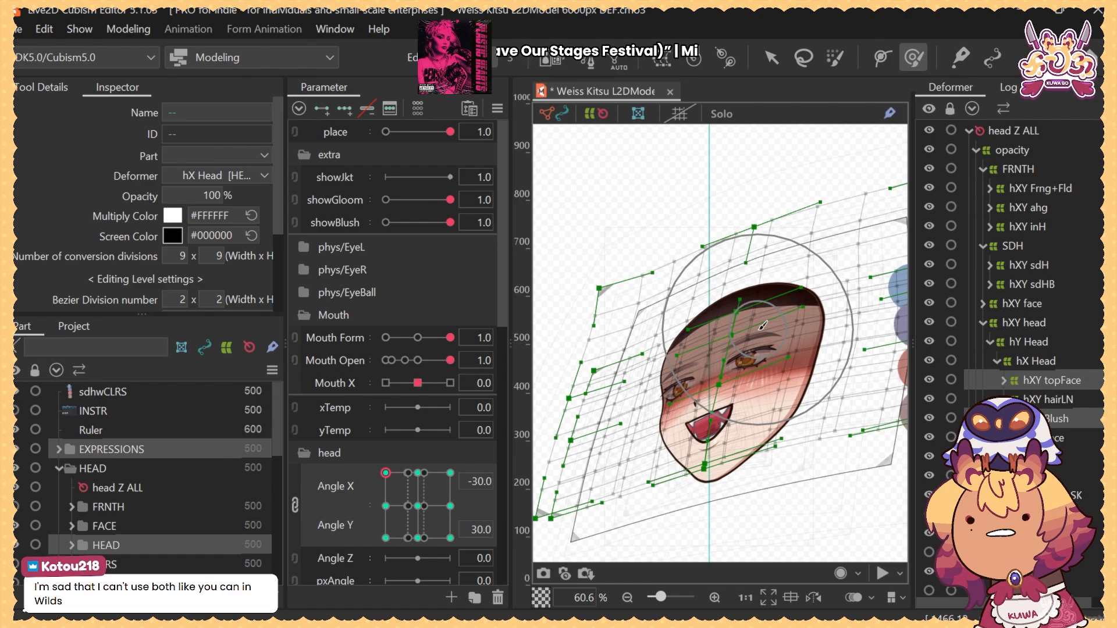
drag(386, 506, 381, 454)
Keep only hXY Blush selected and reshape its grid around the cheeks at Angle X -30, Angle Y 30, checking the Angle Y transition
ctrl+click(1076, 386)
click(386, 476)
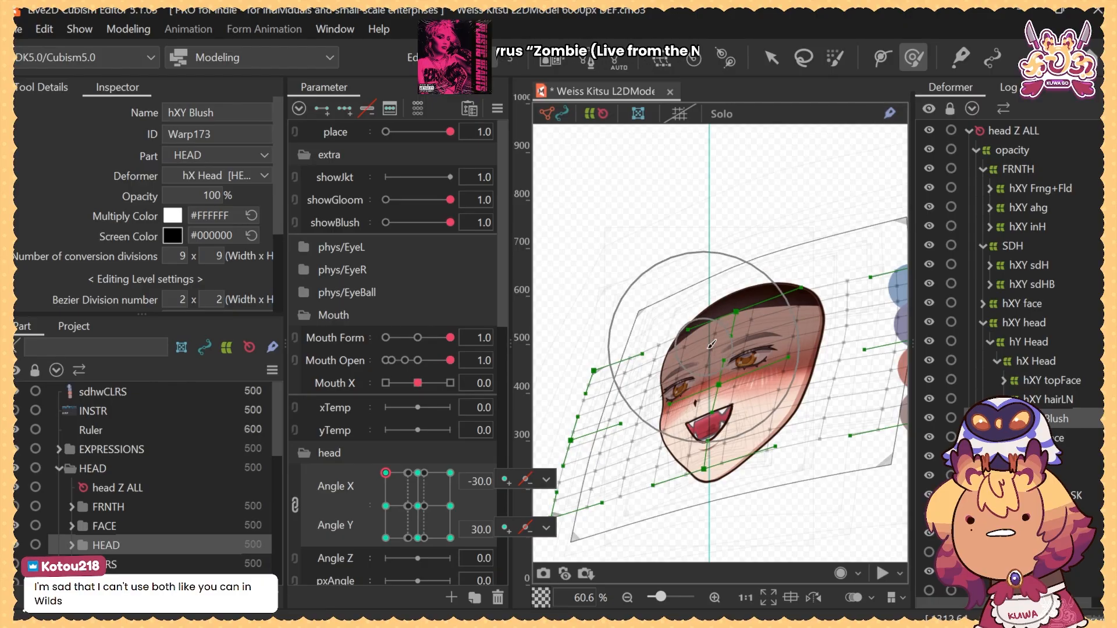
drag(739, 387, 724, 376)
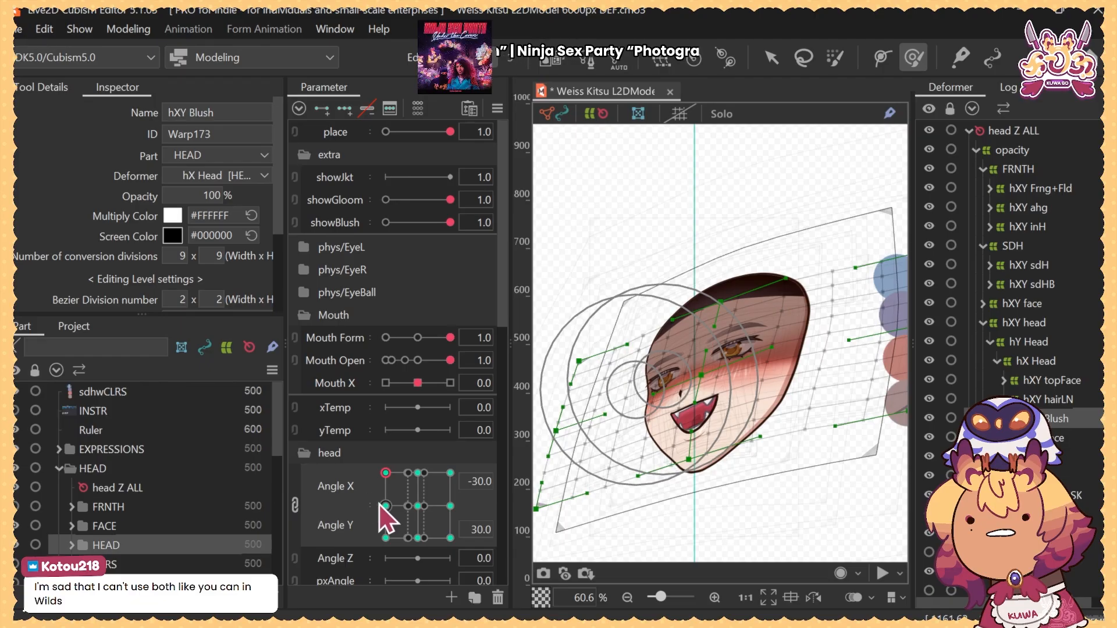
drag(379, 504, 381, 450)
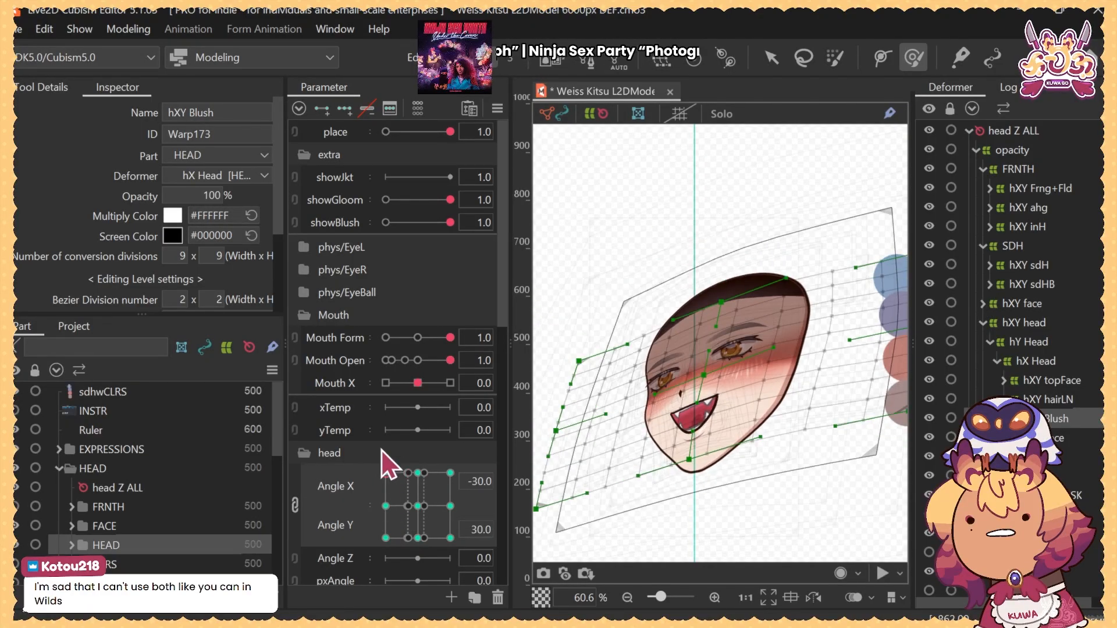
drag(747, 363, 740, 408)
Check the hXY face deformer against the hXY head deformer at Angle X -30, Angle Y 30
mouse_move(356, 515)
mouse_down()
mouse_move(352, 553)
mouse_move(348, 469)
mouse_move(424, 486)
mouse_move(374, 473)
mouse_move(354, 546)
mouse_move(382, 544)
mouse_move(385, 474)
mouse_up()
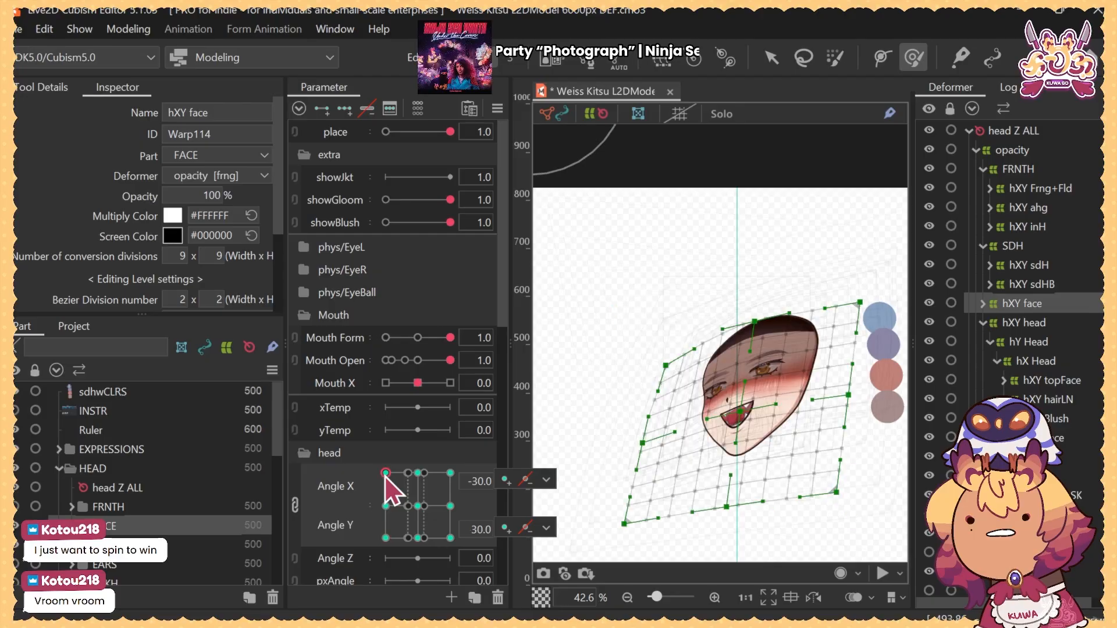
click(1032, 343)
click(1043, 380)
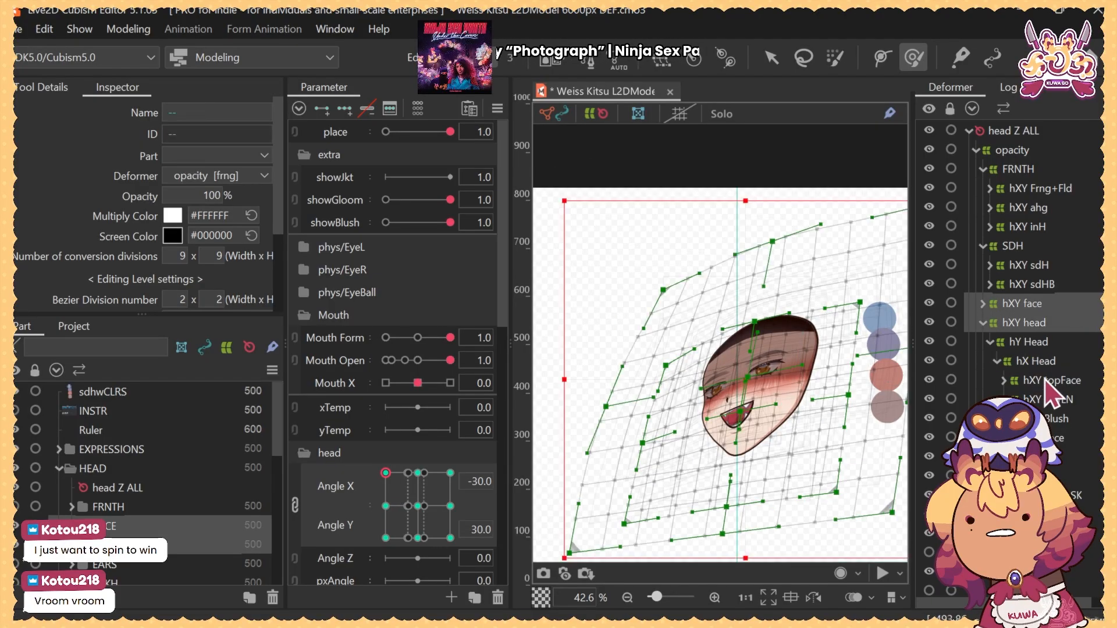
click(1026, 322)
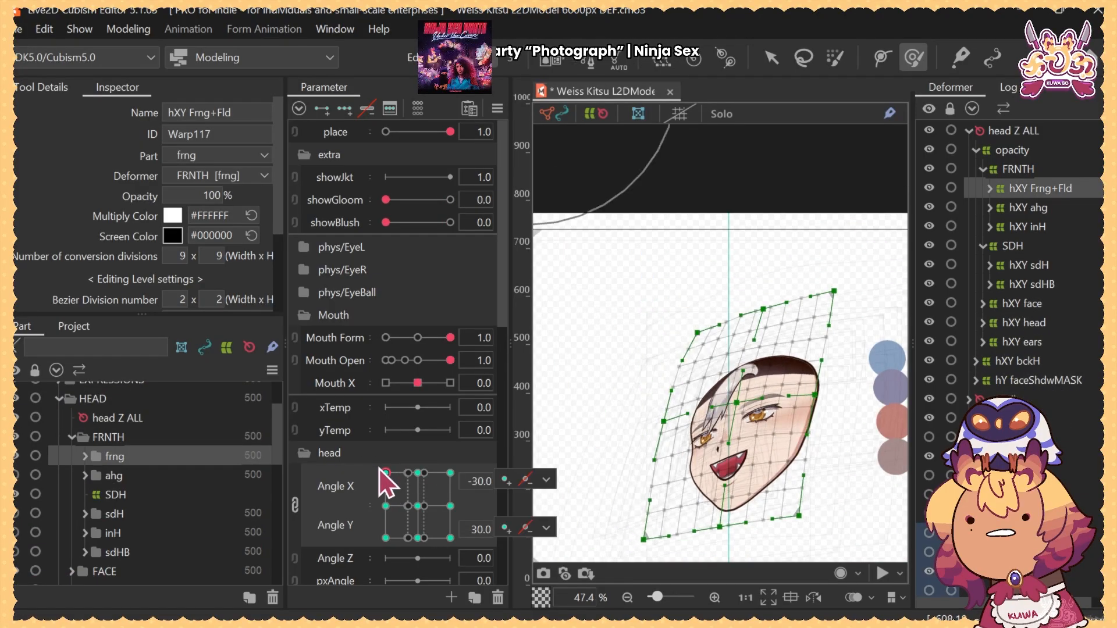
Unlink Angle X and Angle Y, reflect hXY Frng+Fld horizontally at Angle X 30, Angle Y 30, and return Angle X to -30
mouse_move(383, 474)
mouse_down()
mouse_move(386, 510)
mouse_move(386, 469)
mouse_up()
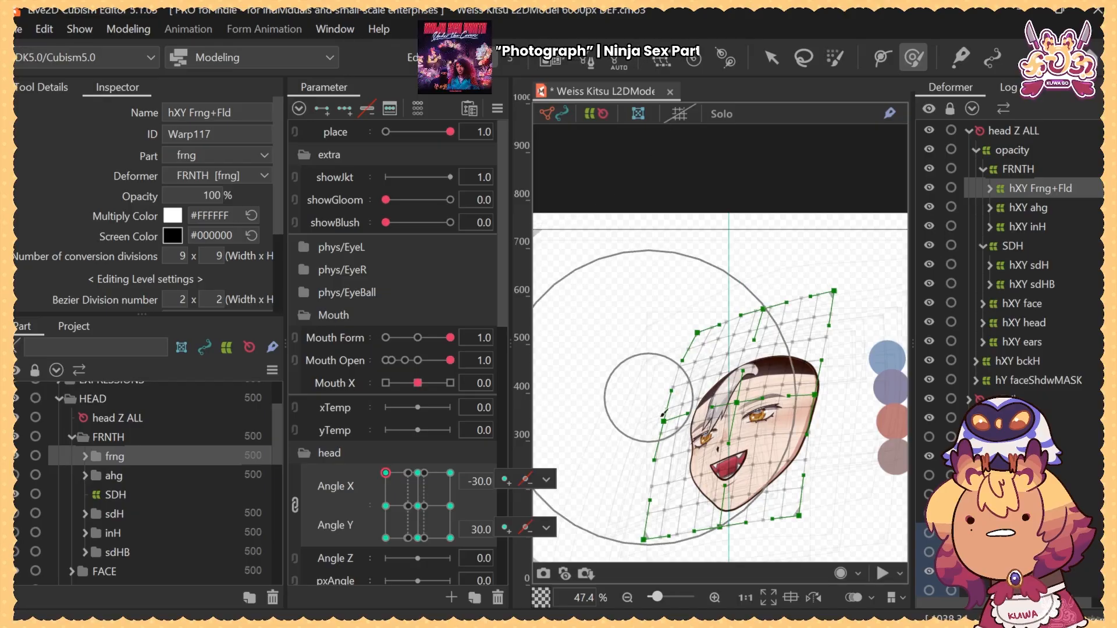
click(295, 504)
click(450, 475)
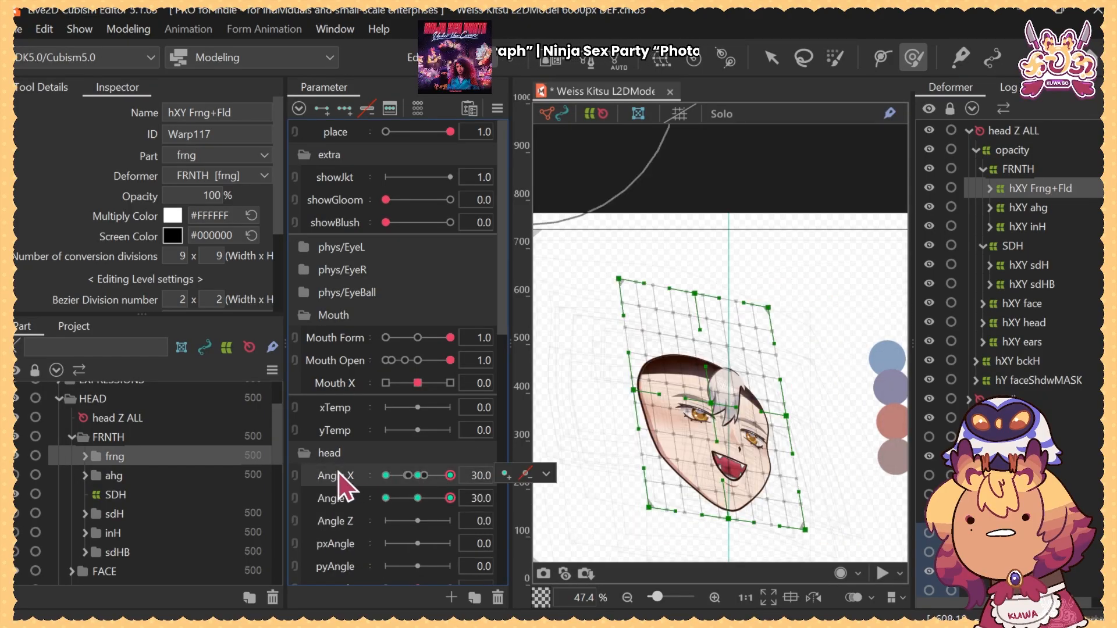
key(ctrl+r)
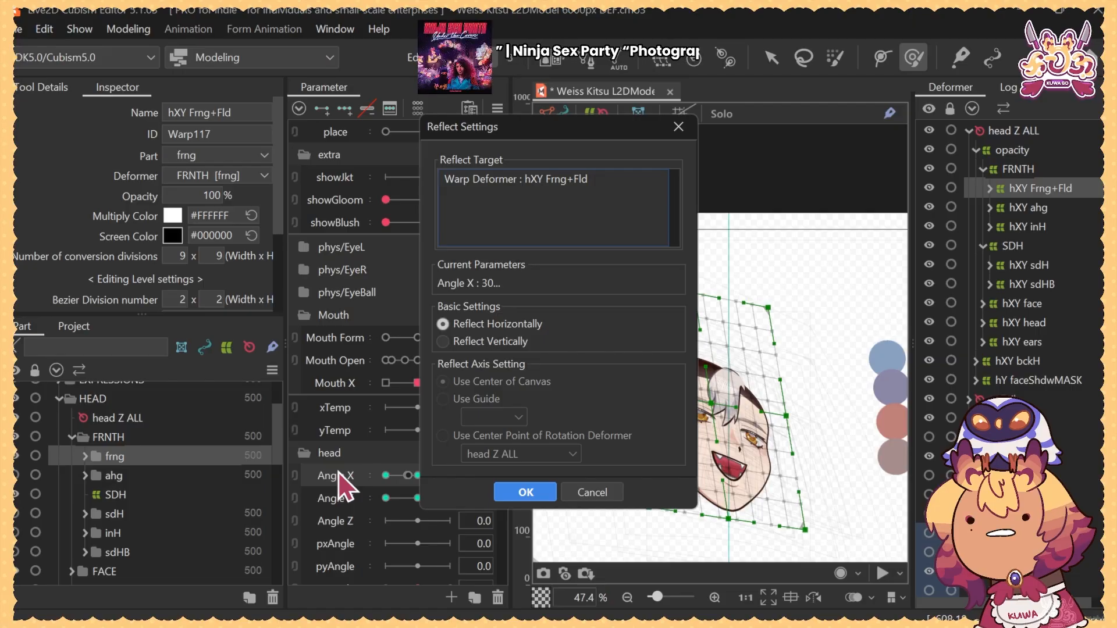
key(Return)
drag(448, 479, 337, 481)
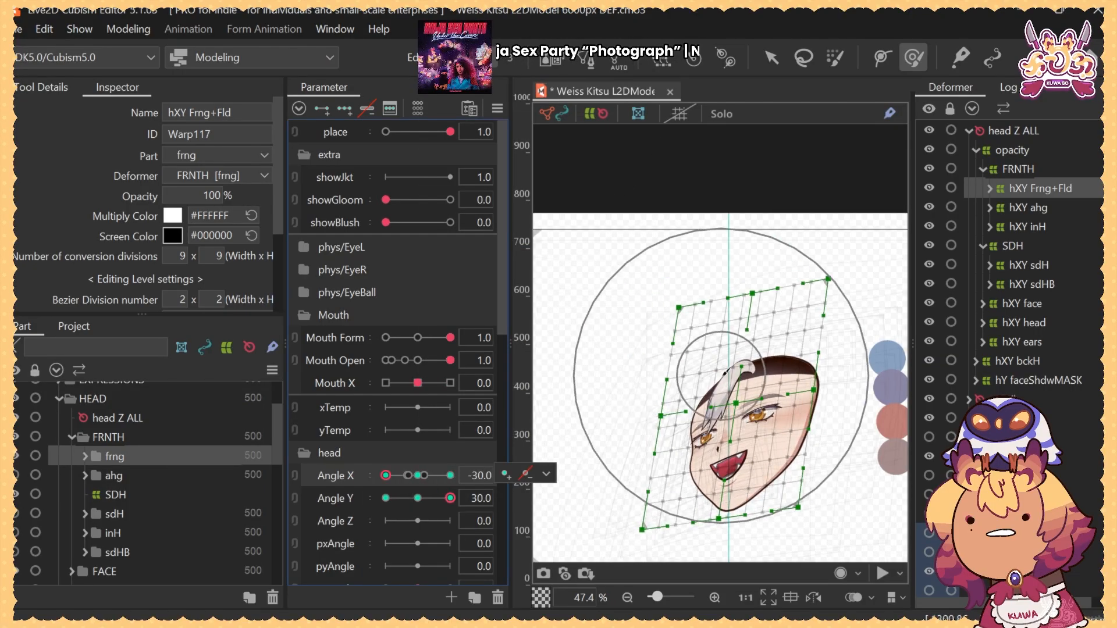
Shape the hXY inH warp deformer with the deform brush at Angle X -30, Angle Y -30, checking its Angle Y movement
scroll(720, 371, down, 3)
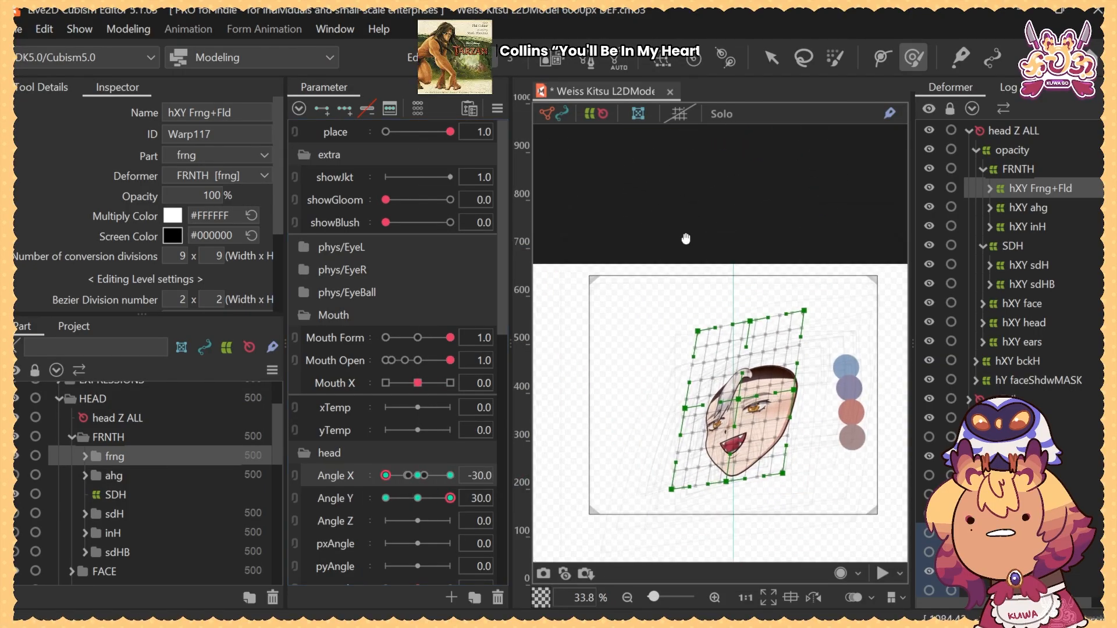
drag(685, 239, 643, 233)
mouse_move(686, 276)
mouse_down()
mouse_move(737, 267)
mouse_move(688, 276)
mouse_up()
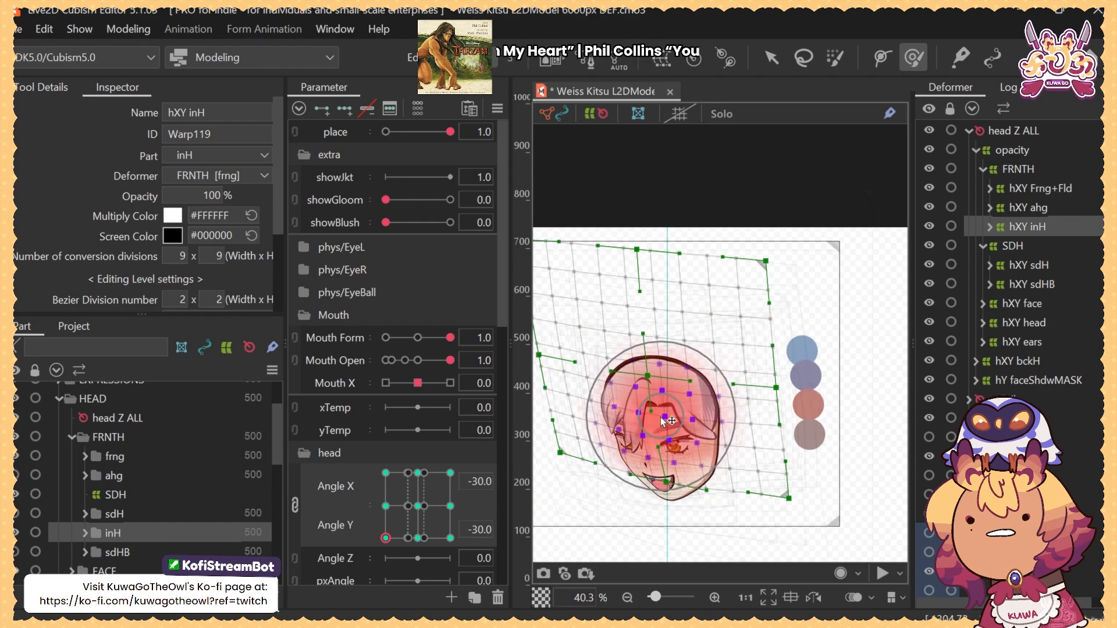
mouse_move(405, 534)
mouse_down()
mouse_move(417, 535)
mouse_move(380, 548)
mouse_move(390, 518)
mouse_move(386, 538)
mouse_up()
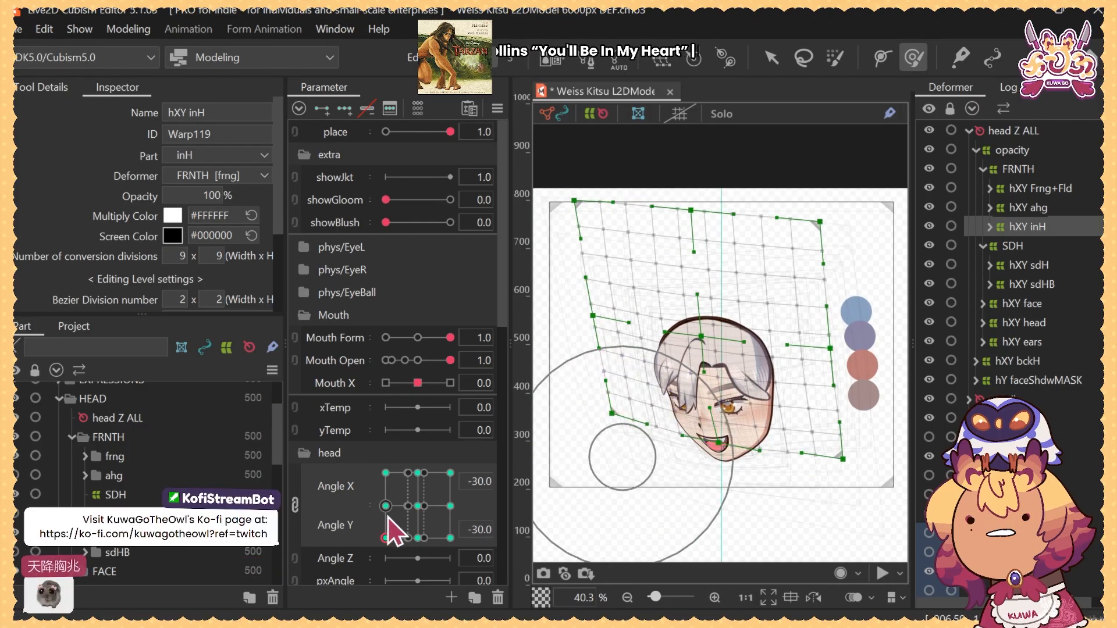
drag(386, 528, 369, 553)
mouse_move(700, 268)
mouse_down()
mouse_move(681, 319)
mouse_move(672, 278)
mouse_up()
drag(799, 313, 804, 313)
drag(804, 317, 799, 285)
mouse_move(386, 537)
mouse_down()
mouse_move(386, 514)
mouse_move(374, 548)
mouse_move(366, 533)
mouse_up()
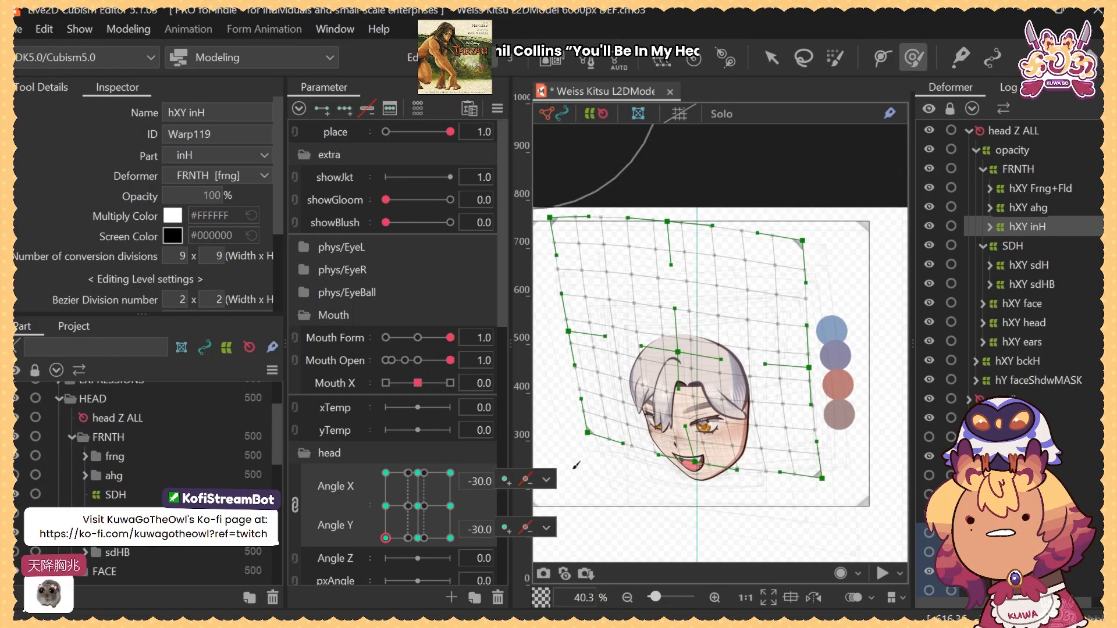
Check the hXY inH deformer at Angle X -30 by repeatedly switching Angle Y between -30 and 0
click(546, 479)
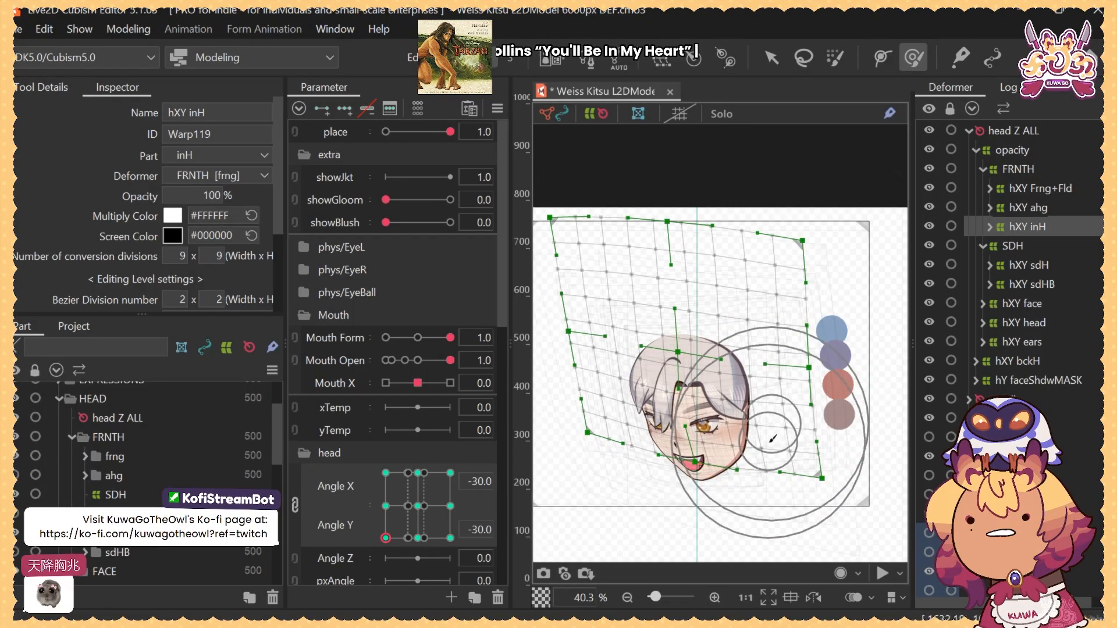
click(386, 507)
click(385, 537)
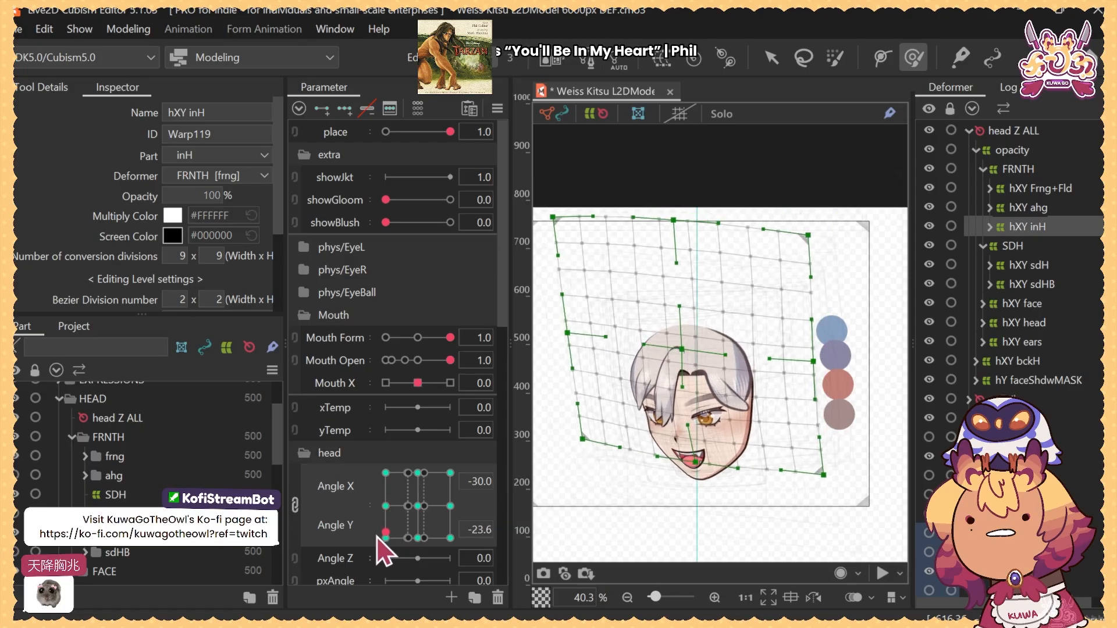
click(385, 506)
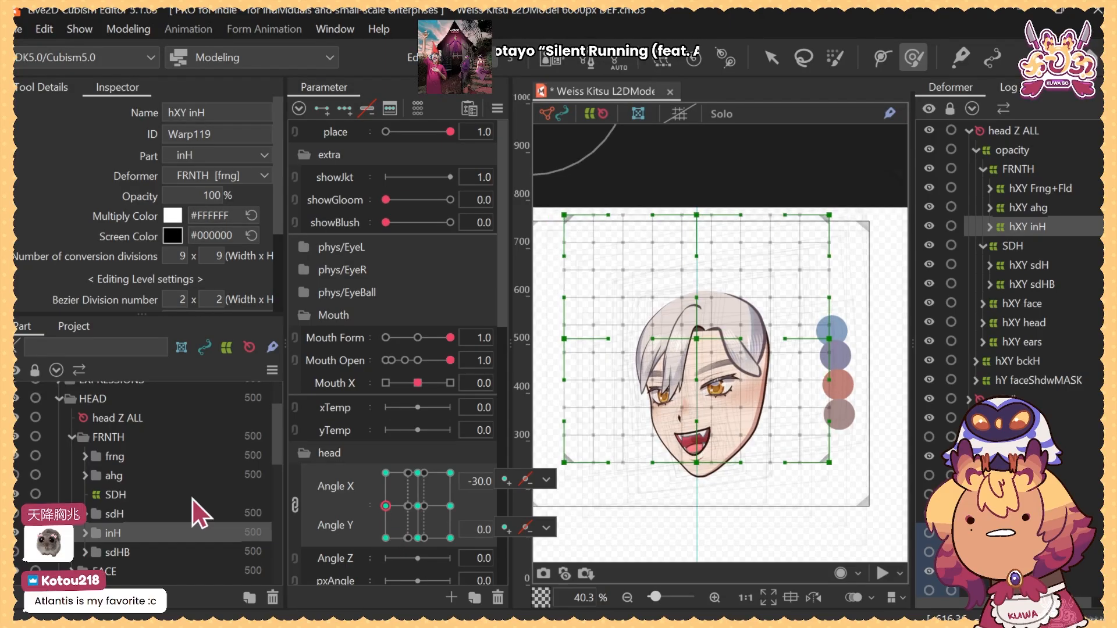
click(380, 538)
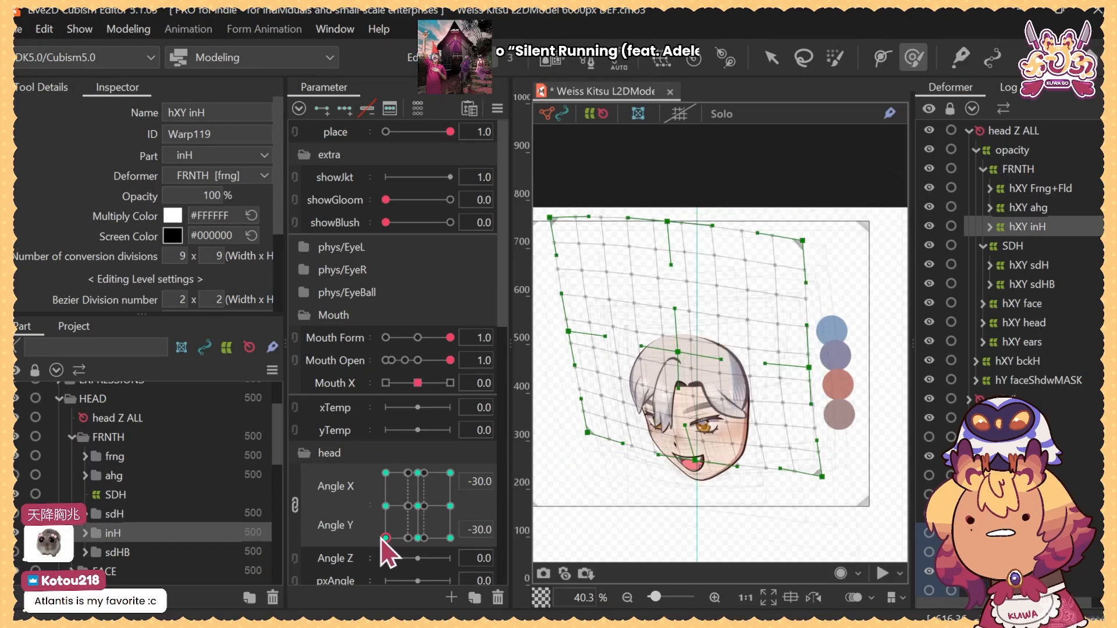
drag(370, 506, 377, 512)
click(383, 506)
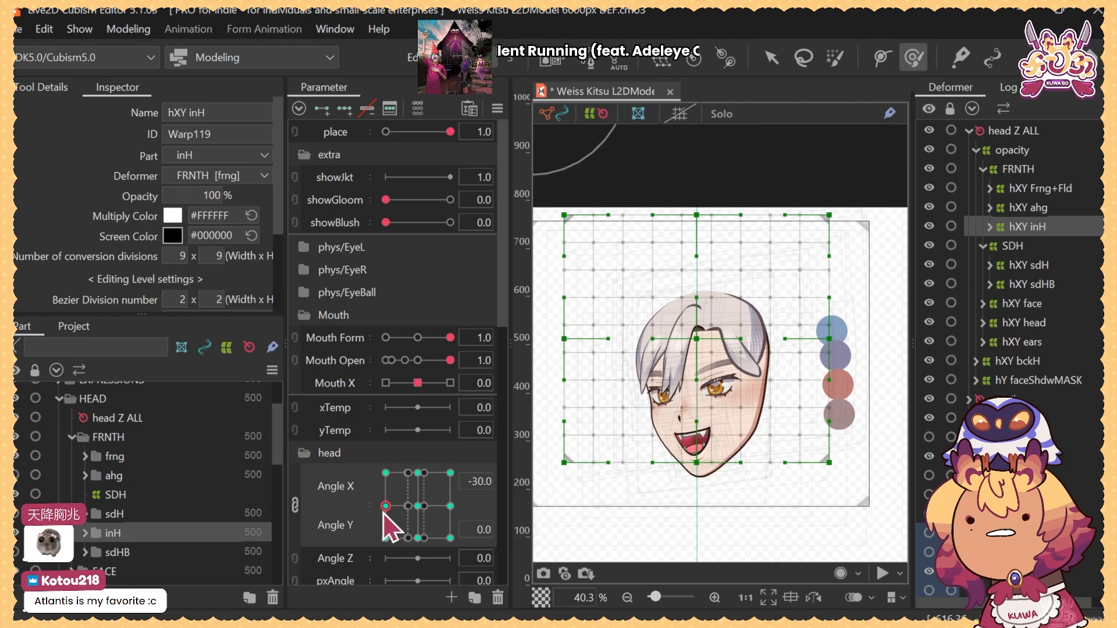
click(384, 537)
click(381, 507)
click(382, 538)
click(384, 506)
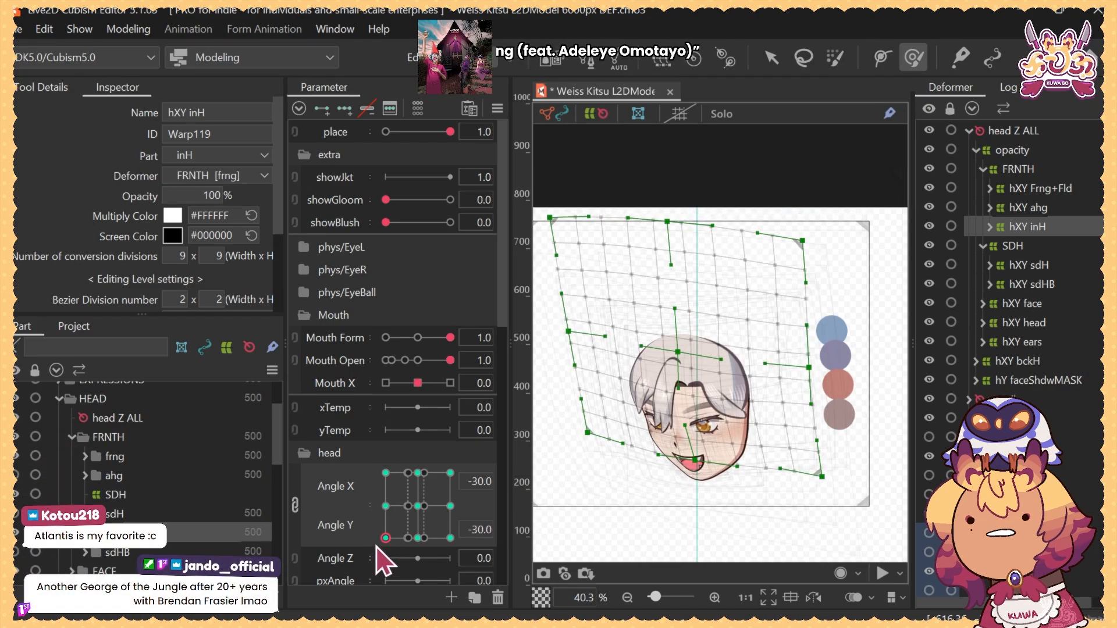
click(386, 506)
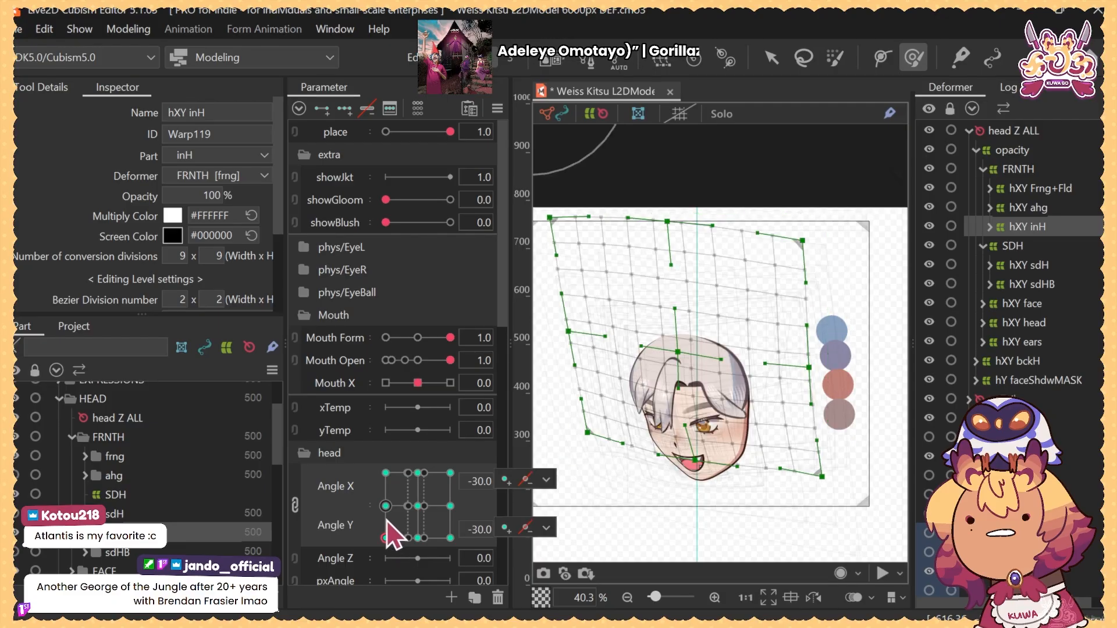
click(385, 506)
click(385, 537)
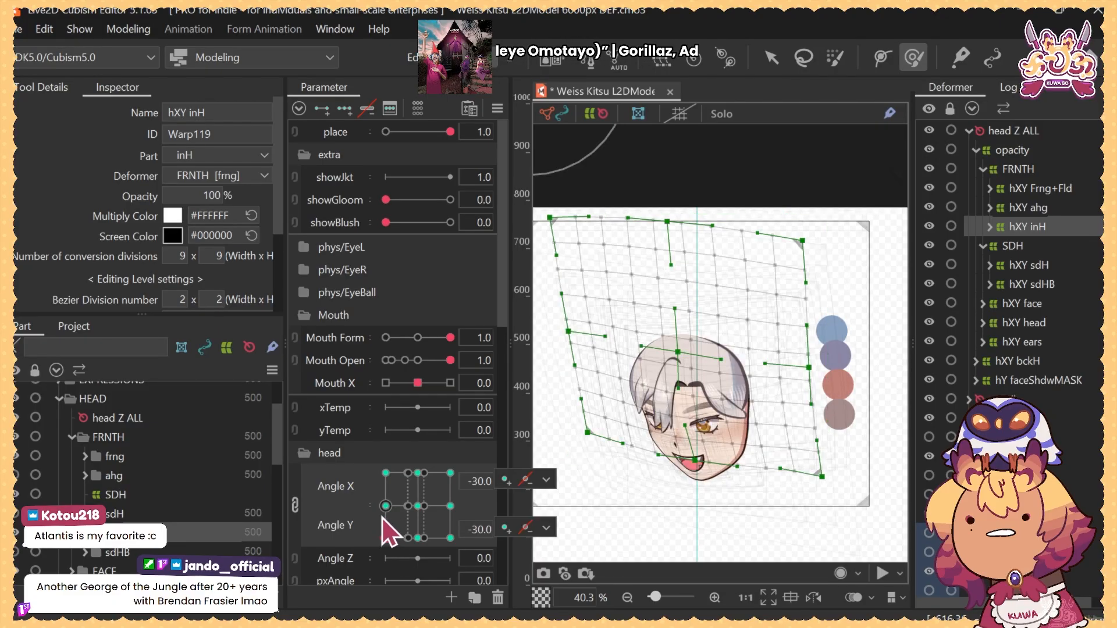
click(385, 507)
click(385, 537)
click(384, 512)
click(385, 506)
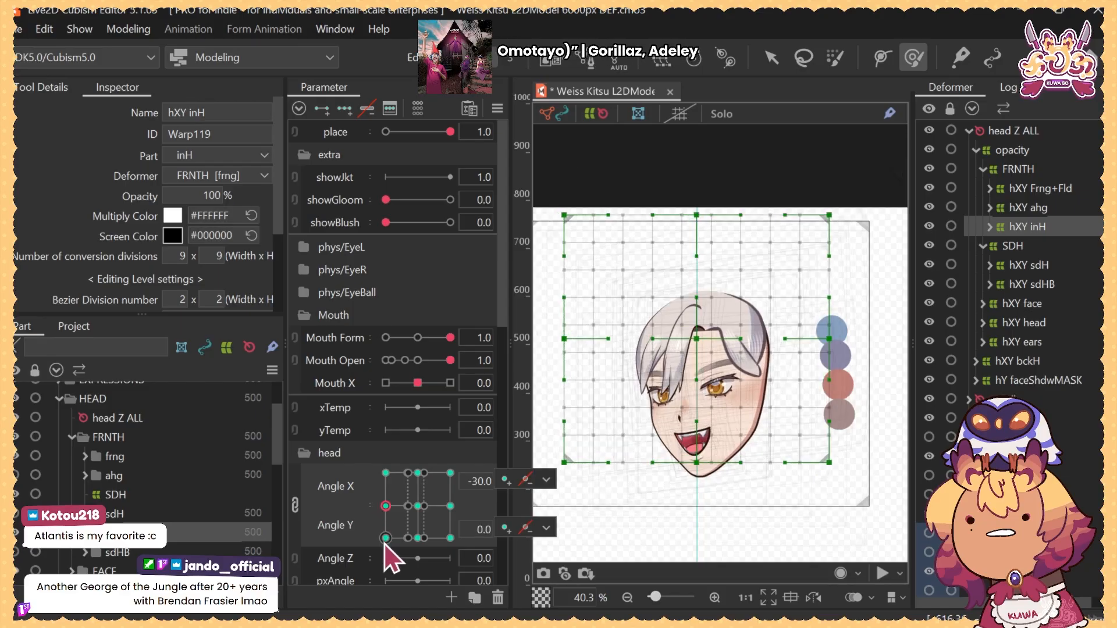
click(384, 538)
click(386, 506)
click(385, 537)
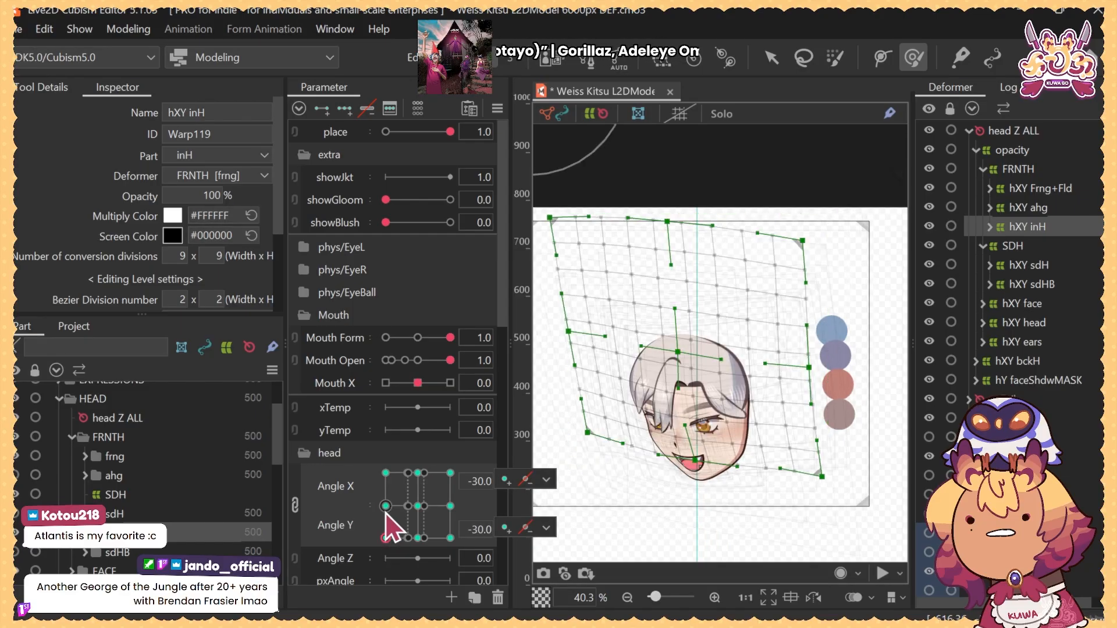
click(386, 505)
click(385, 537)
click(385, 506)
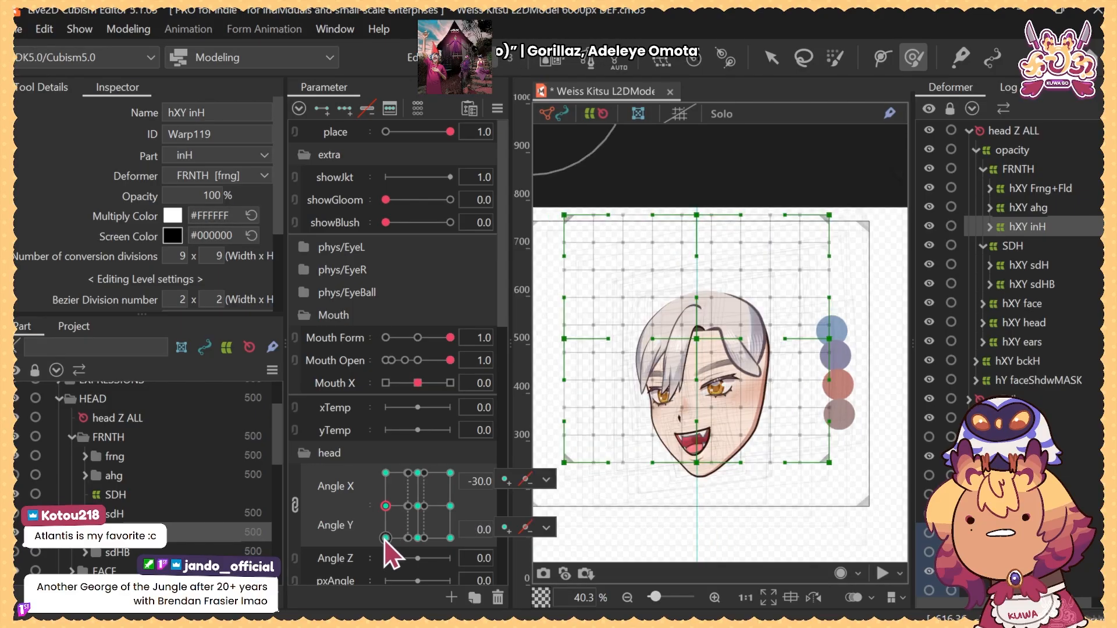
click(385, 538)
click(386, 505)
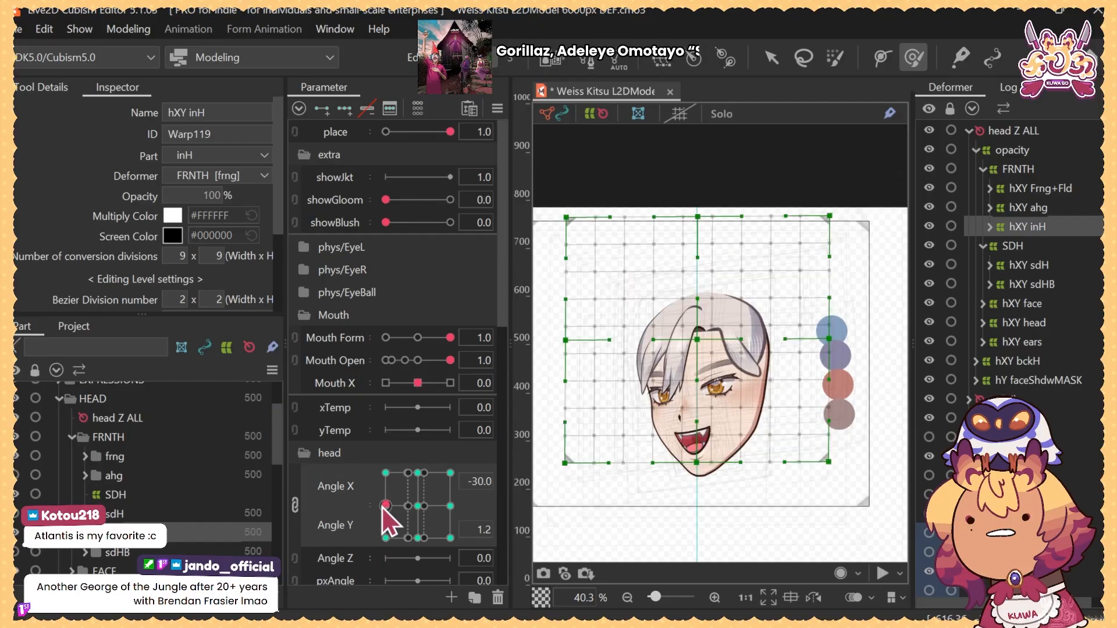
Shape the hXY inH warp deformer with the deform brush at Angle X -30, Angle Y 30, undoing the last stroke
click(385, 523)
click(384, 537)
drag(376, 512, 370, 540)
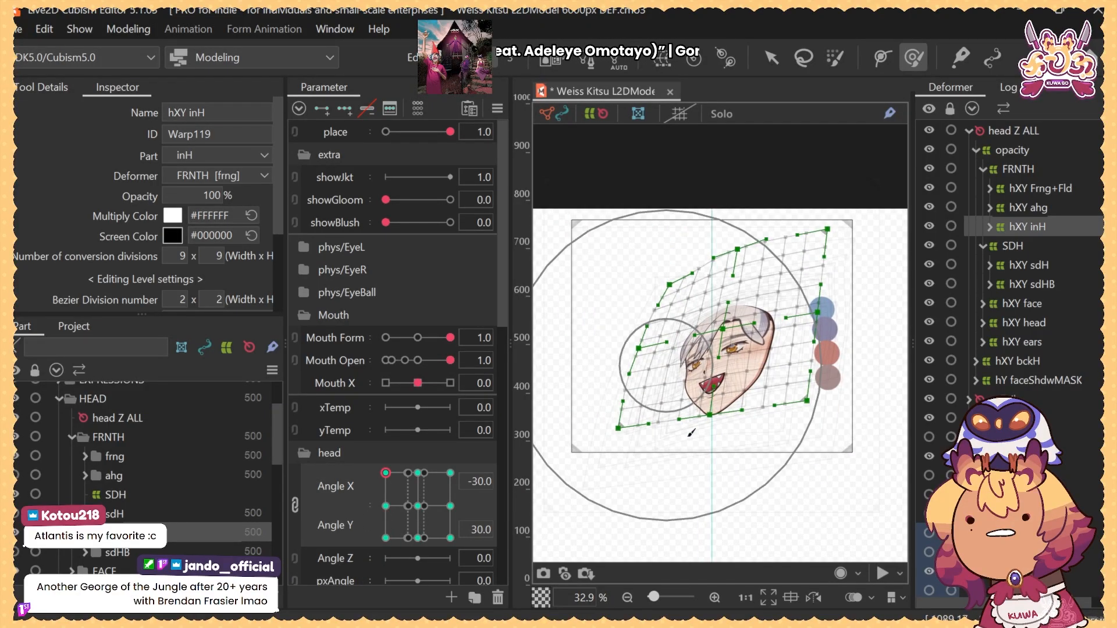
drag(723, 408, 691, 304)
scroll(712, 346, up, 2)
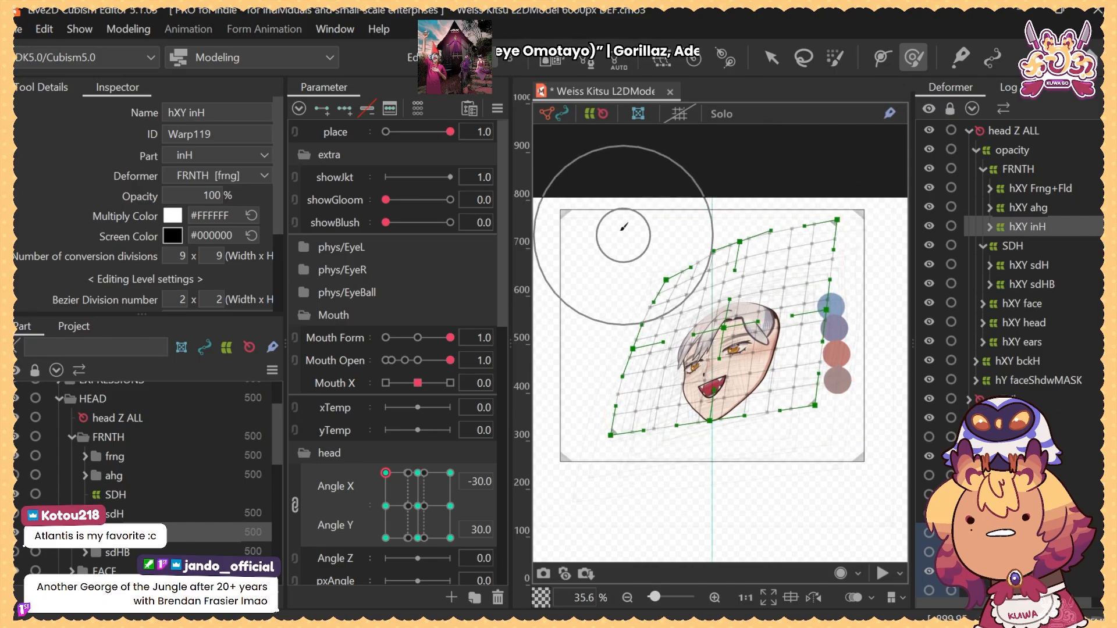
drag(638, 216, 646, 238)
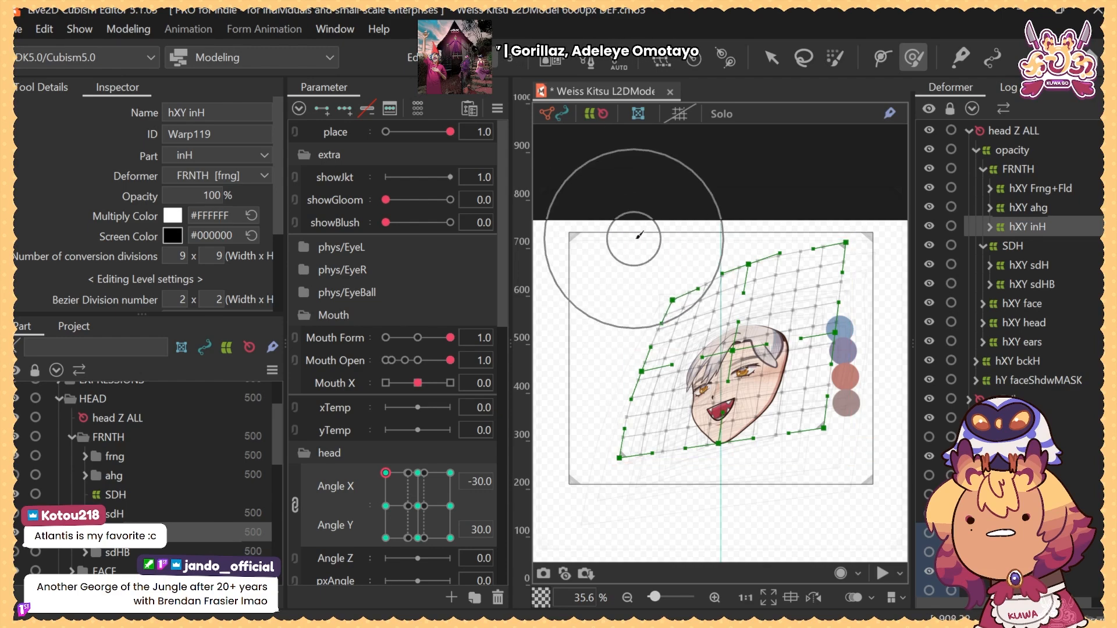
drag(620, 219, 640, 272)
drag(594, 240, 612, 257)
mouse_move(755, 362)
mouse_down()
mouse_move(738, 361)
mouse_move(729, 345)
mouse_up()
key(ctrl+z)
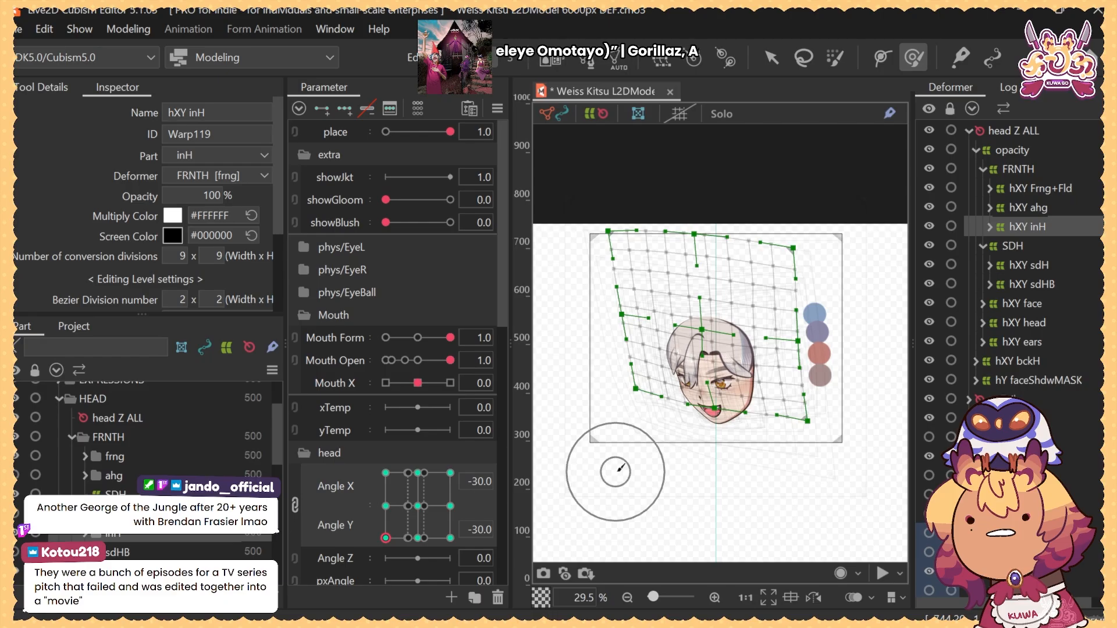
Show the sdH side hair part again and reselect the hXY inH deformer in the inH part
scroll(271, 448, down, 1)
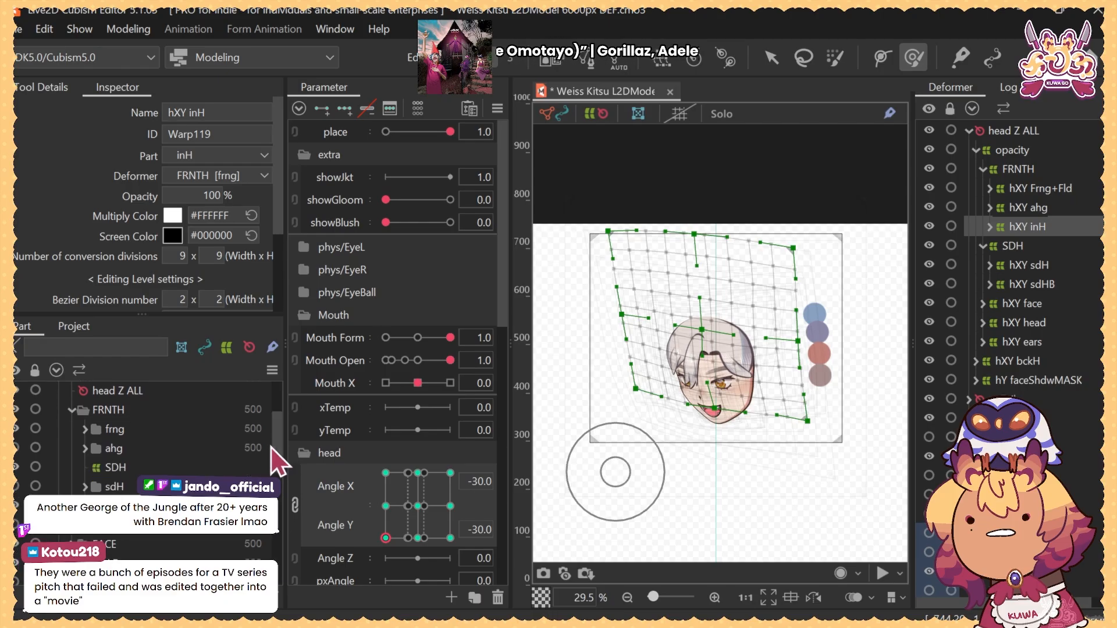
click(17, 487)
click(127, 487)
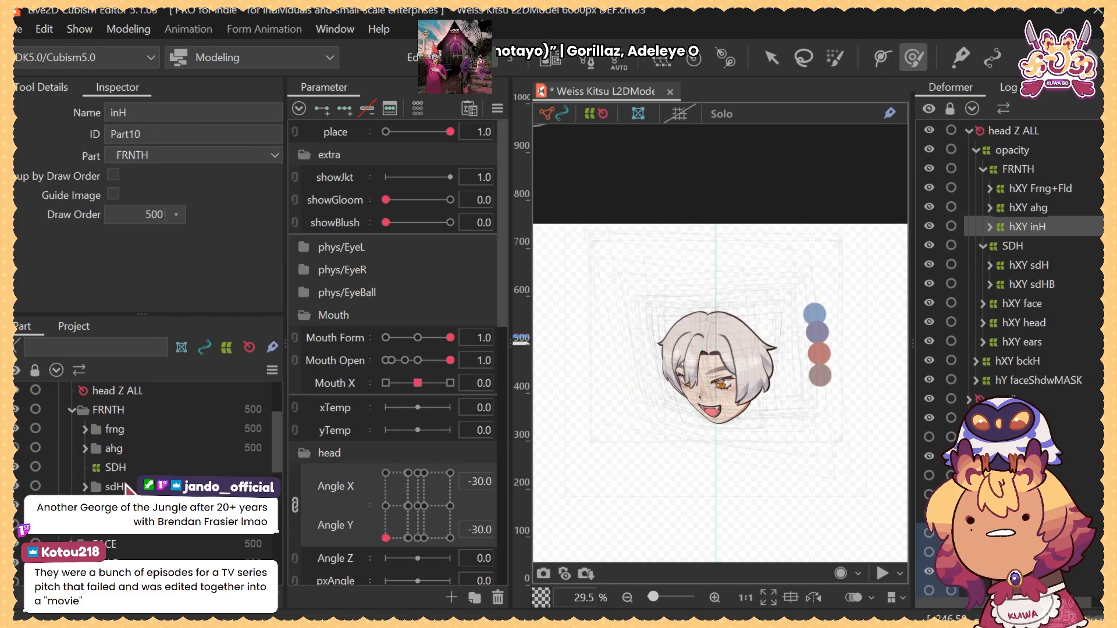
click(146, 521)
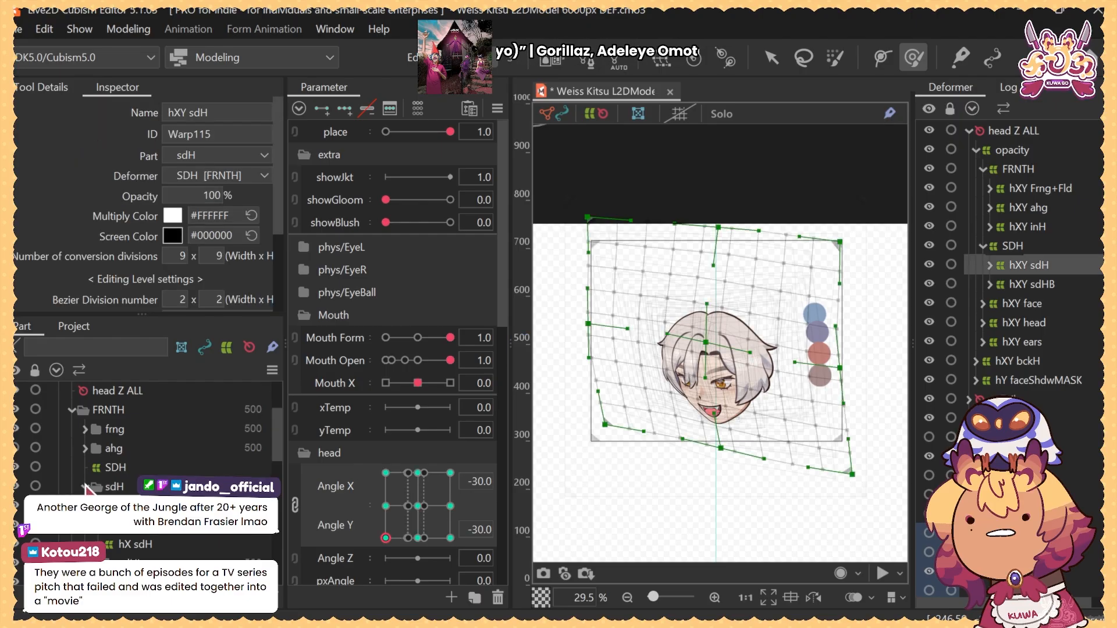
click(85, 505)
click(137, 525)
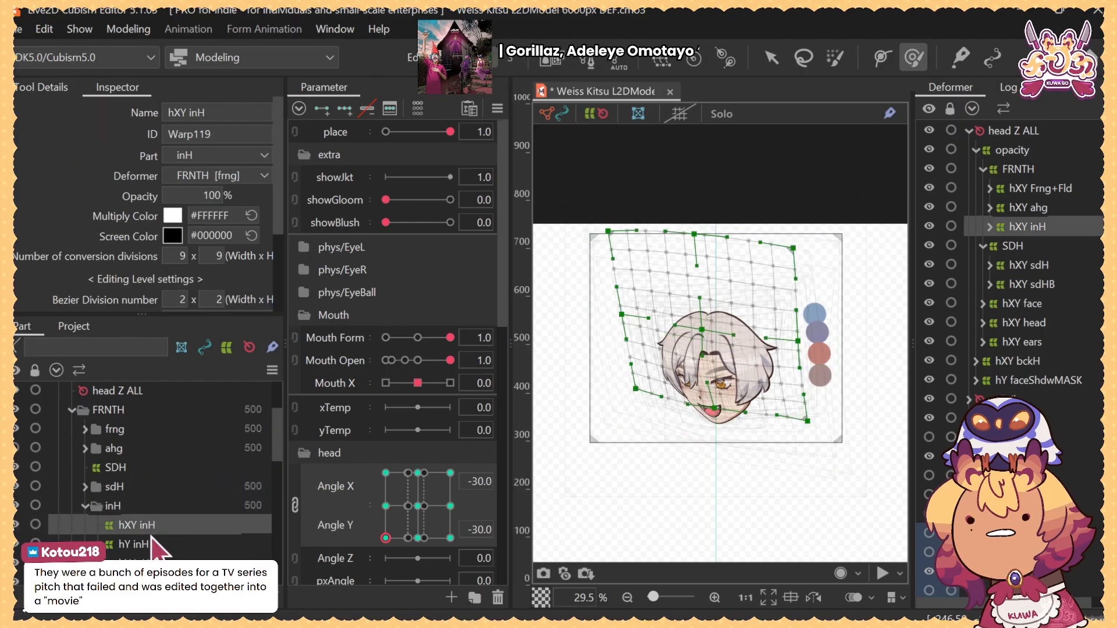
Unlink Angle X and Angle Y, reflect hXY inH to the opposite Angle X side at Angle Y -30, and return Angle X to -30
click(296, 506)
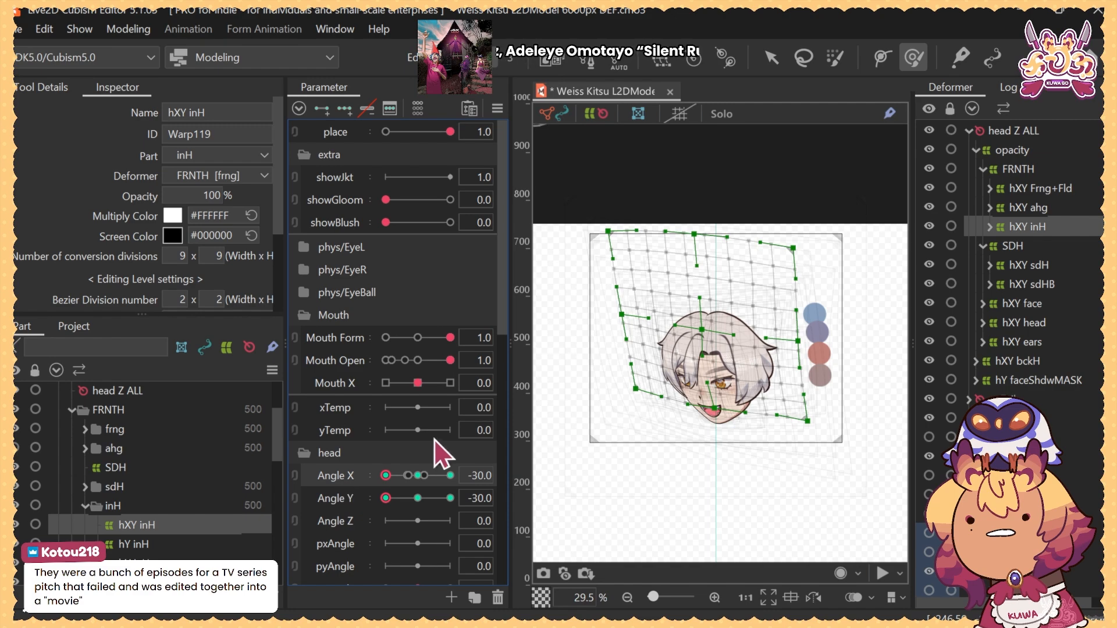
key(ctrl+f)
click(524, 494)
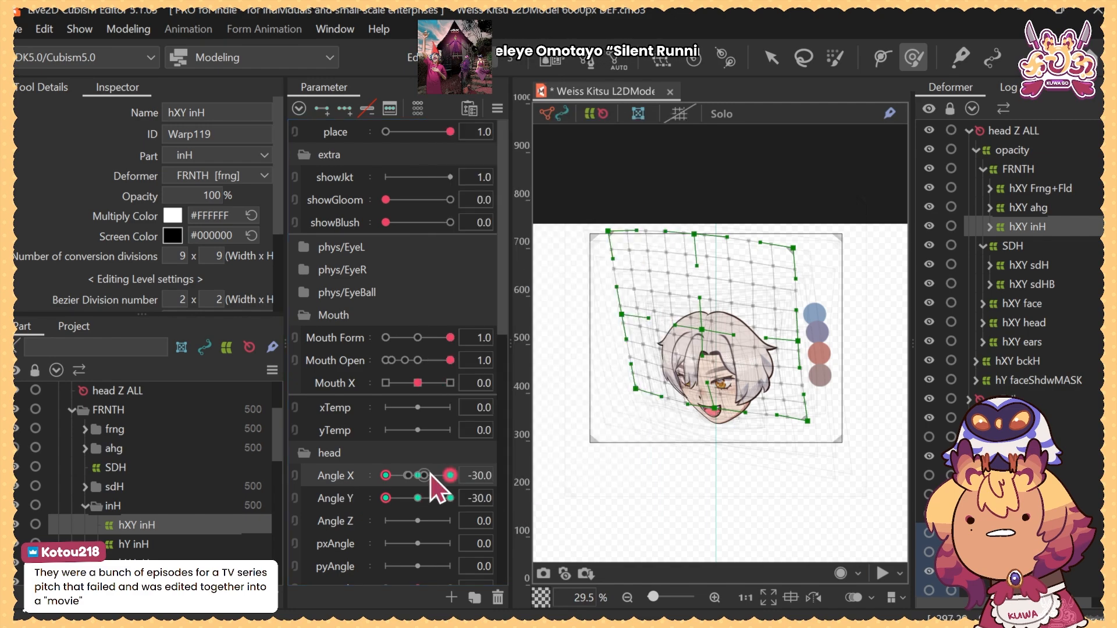
drag(451, 476, 384, 511)
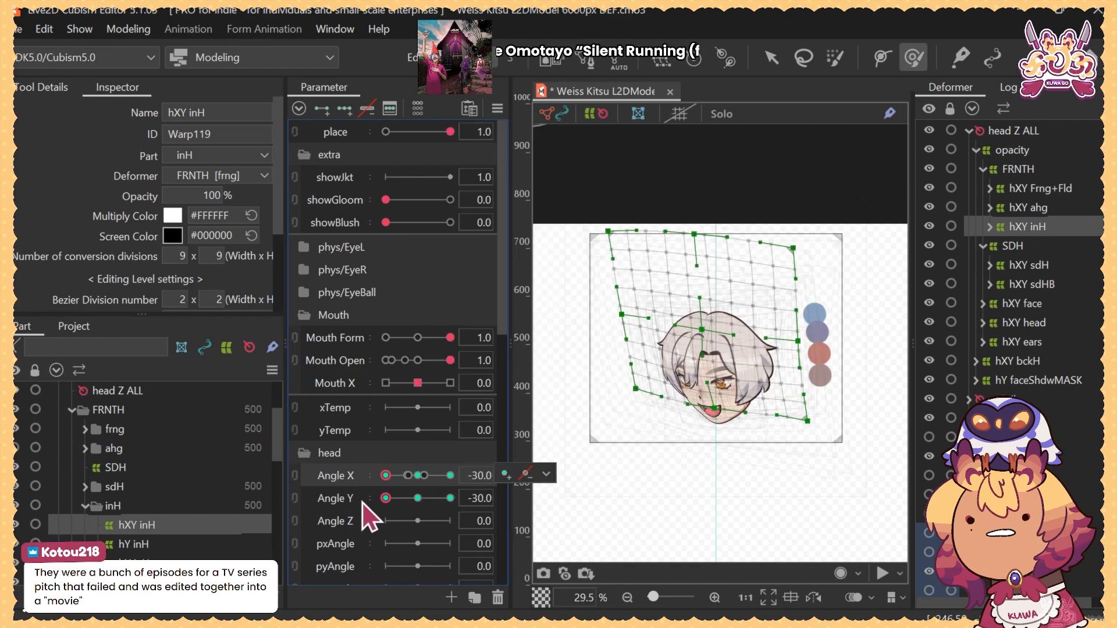
Reflect hXY inH to the opposite Angle X side at Angle Y 30 and return Angle X to -30
click(450, 498)
click(340, 475)
key(ctrl+m)
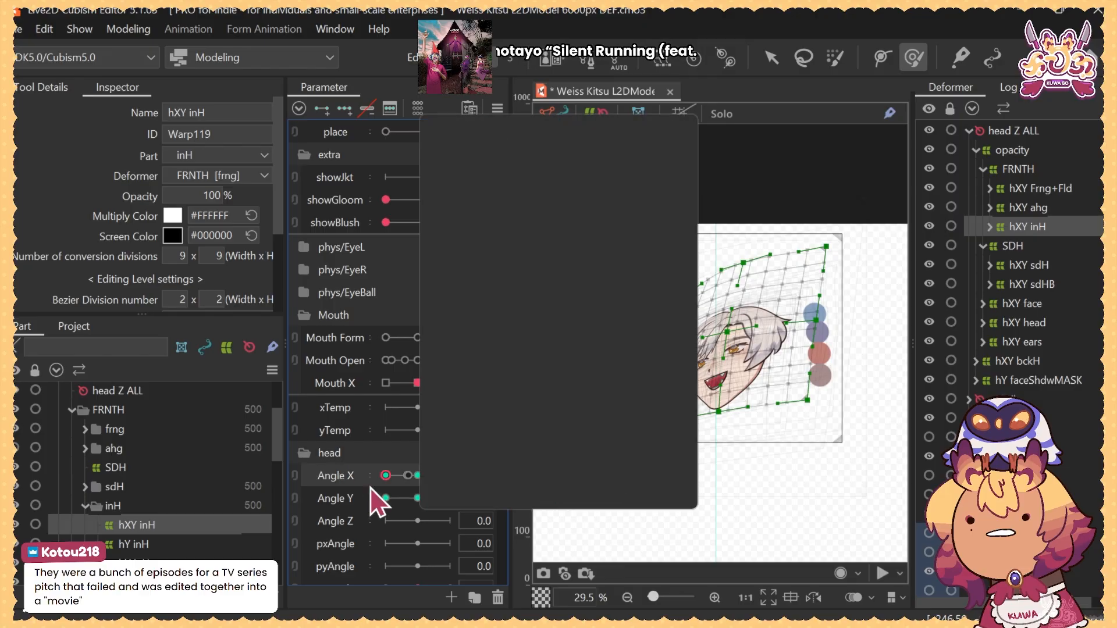
click(545, 489)
drag(451, 475, 264, 512)
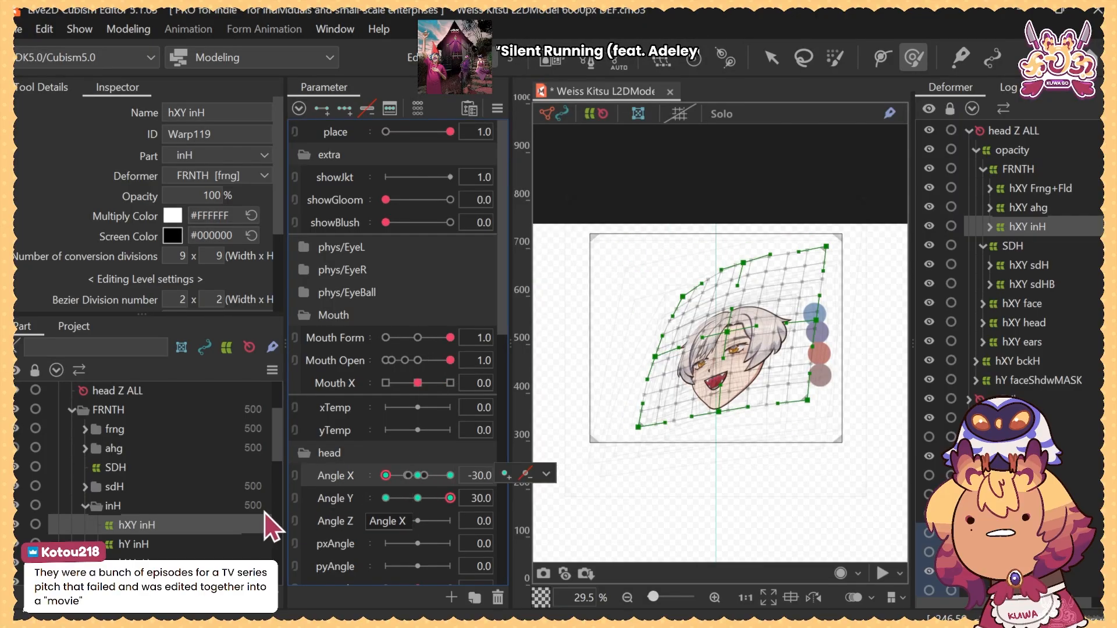
Open the sdH part group and adjust the hXY sdHB deformer with the deform brush at Angle X -30, Angle Y -30
scroll(140, 546, down, 1)
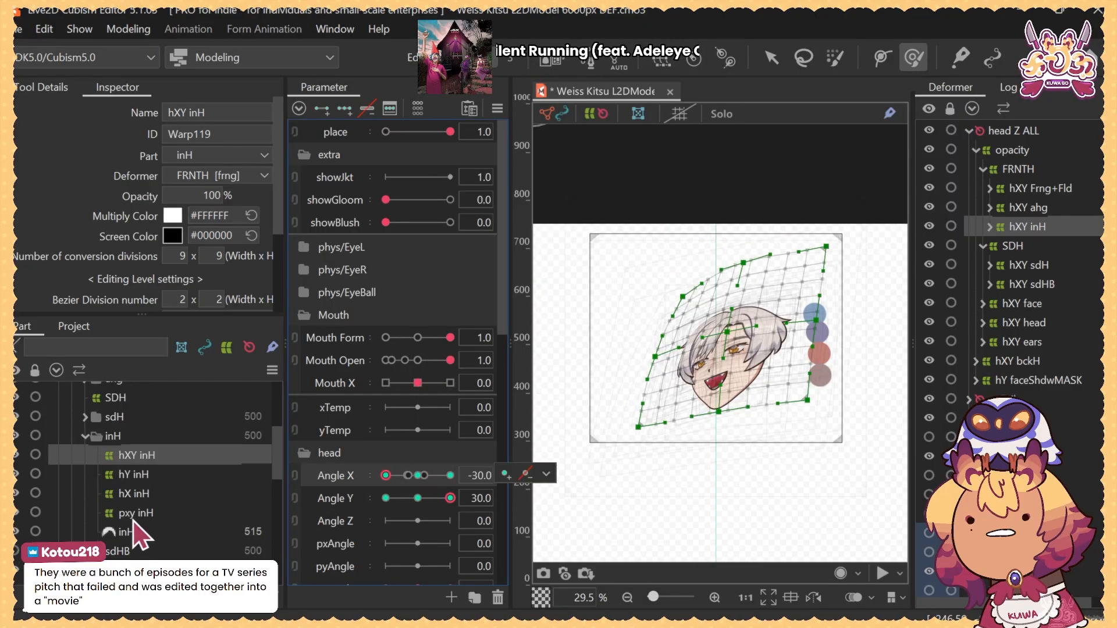
click(85, 436)
click(115, 416)
click(85, 416)
click(136, 435)
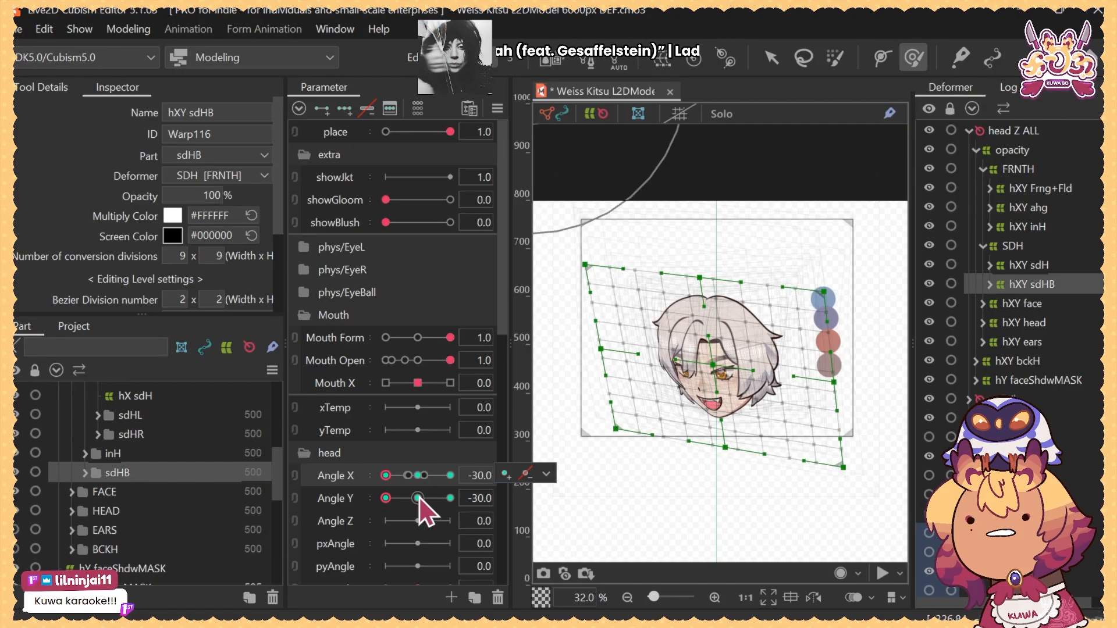
drag(418, 498, 344, 498)
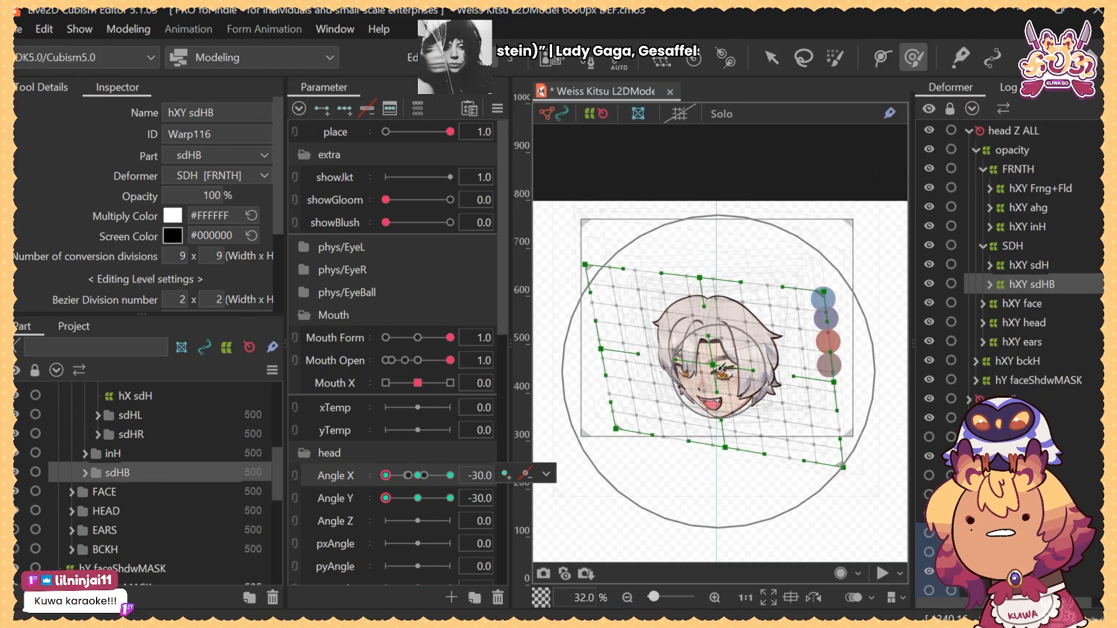
mouse_move(709, 371)
mouse_down()
mouse_move(743, 342)
mouse_move(722, 373)
mouse_up()
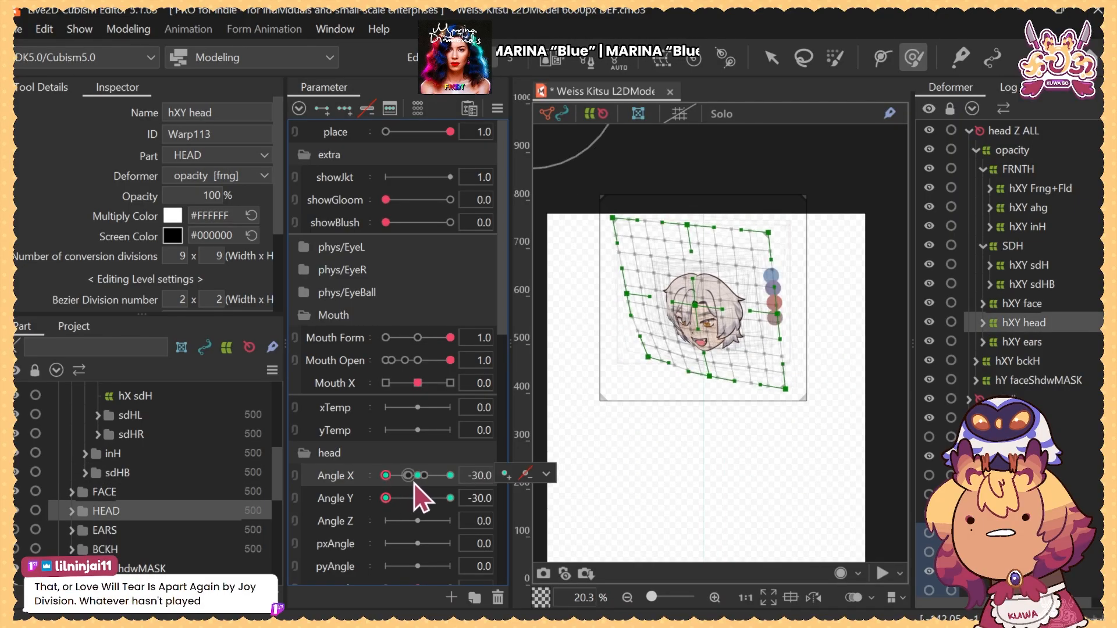
Check the hXY head deformer's movement across Angle X and at Angle Y -30, 0 and 30
drag(396, 488, 477, 481)
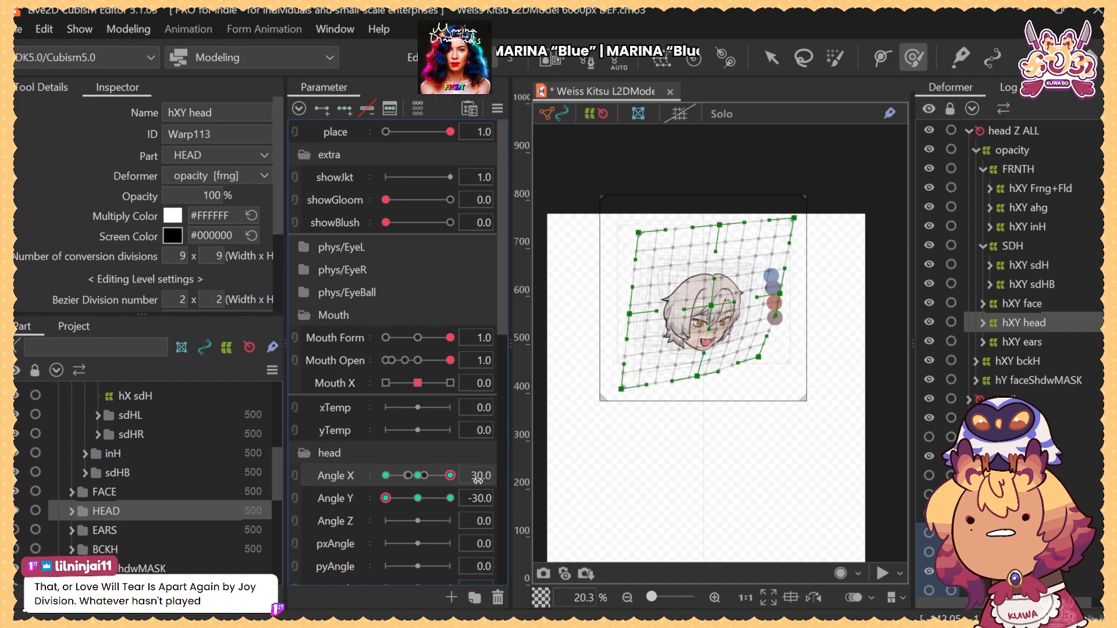
click(419, 499)
click(450, 499)
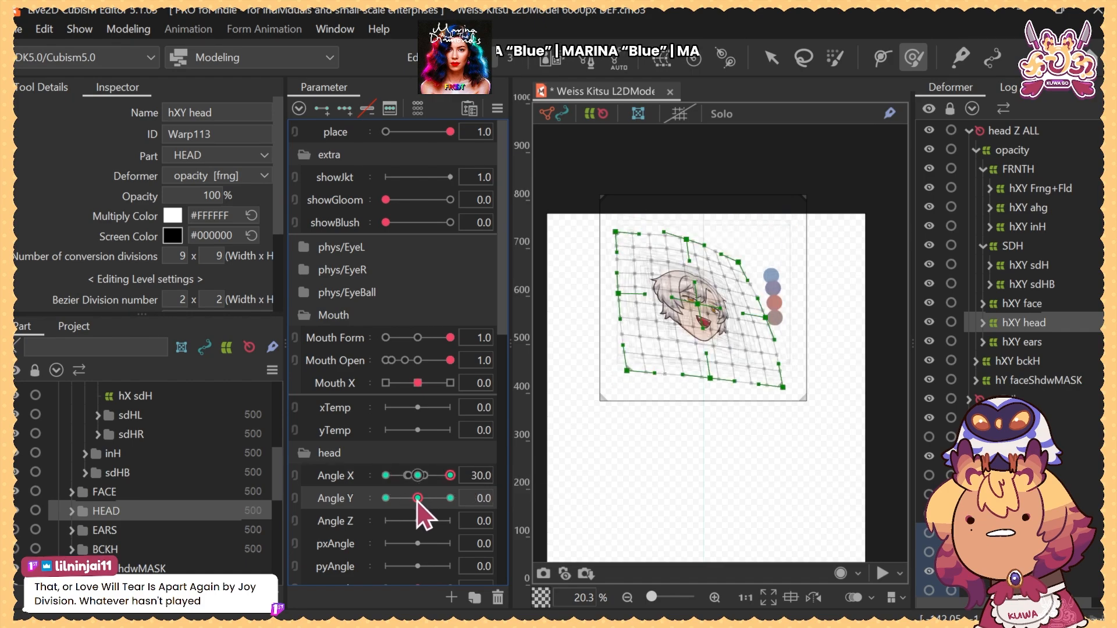
click(451, 499)
click(418, 475)
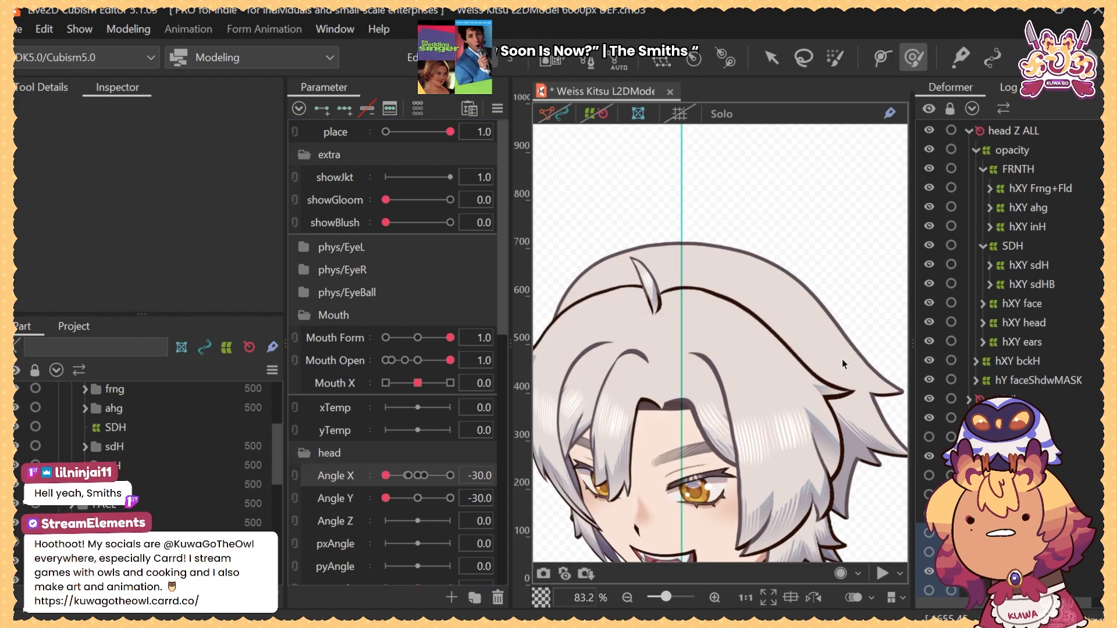
Examine the hair and head silhouette up close and from afar at Angle X -30, Angle Y -30
scroll(841, 363, down, 5)
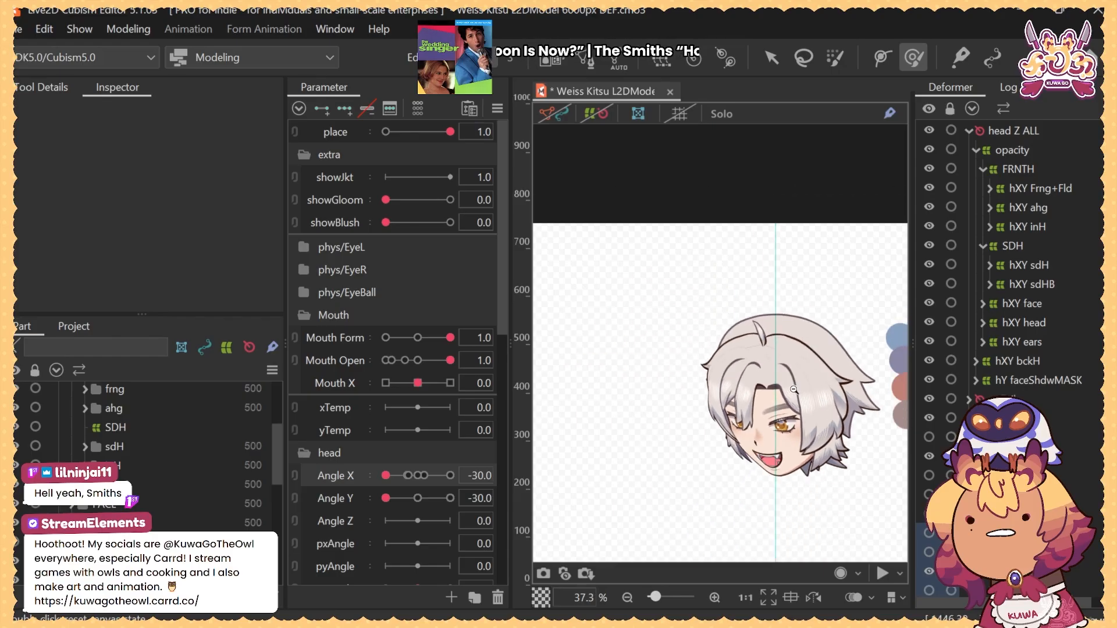
drag(830, 505, 765, 484)
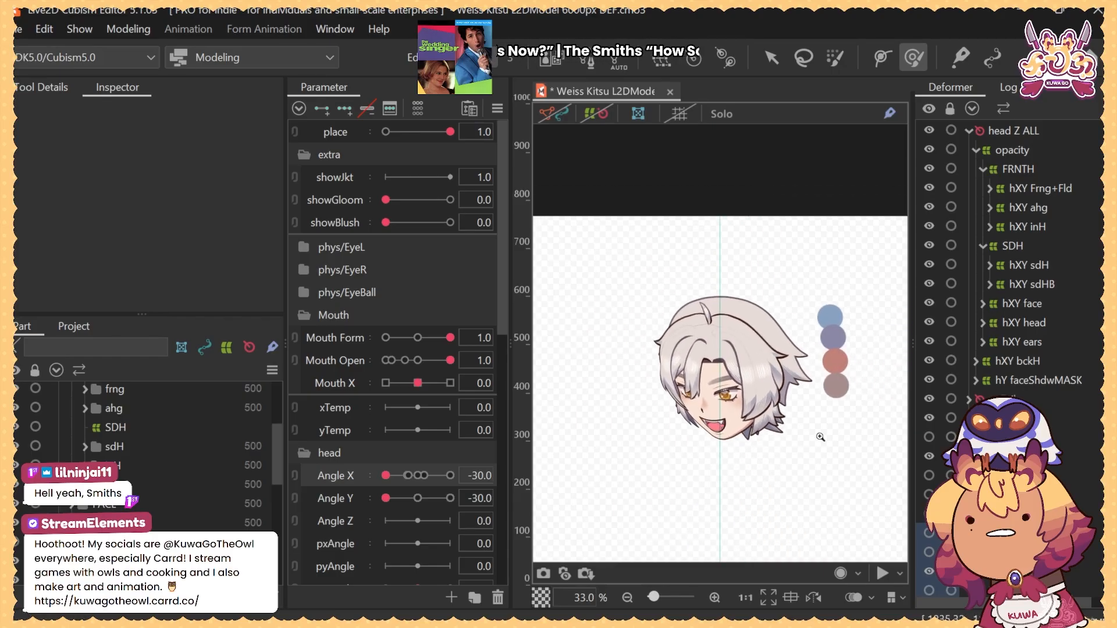
scroll(820, 437, down, 3)
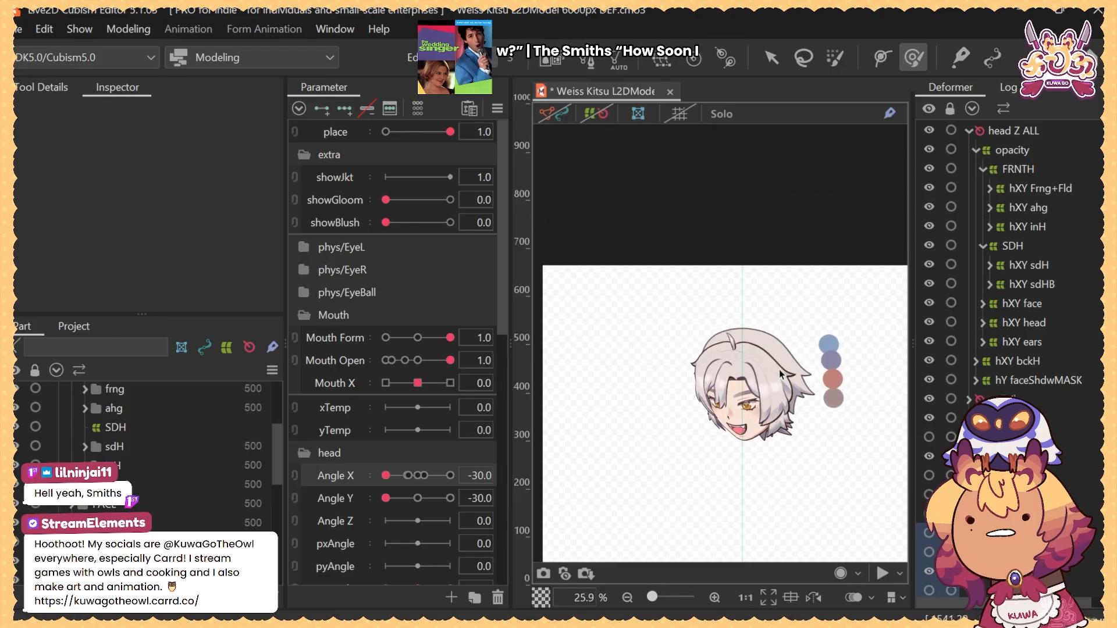
scroll(768, 373, up, 10)
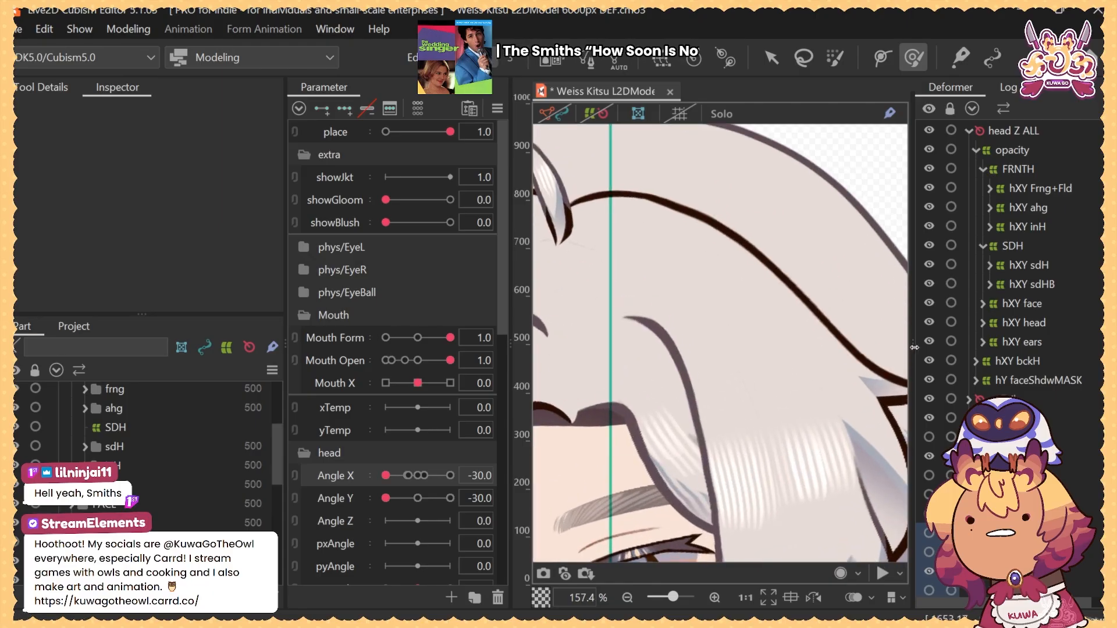
scroll(819, 385, up, 3)
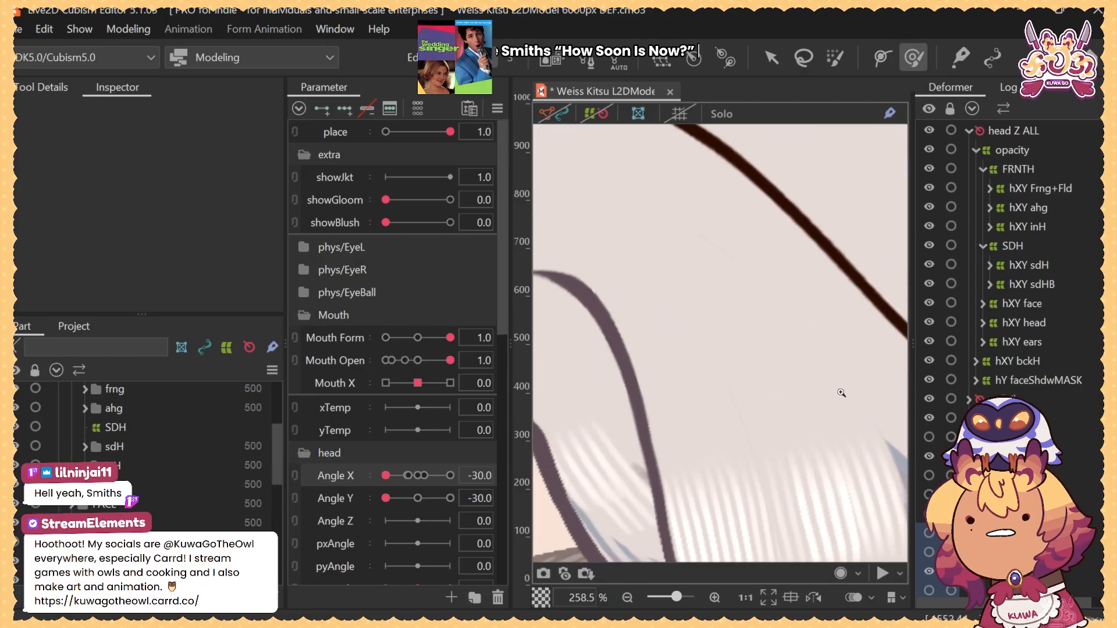
scroll(841, 393, down, 7)
drag(830, 419, 787, 359)
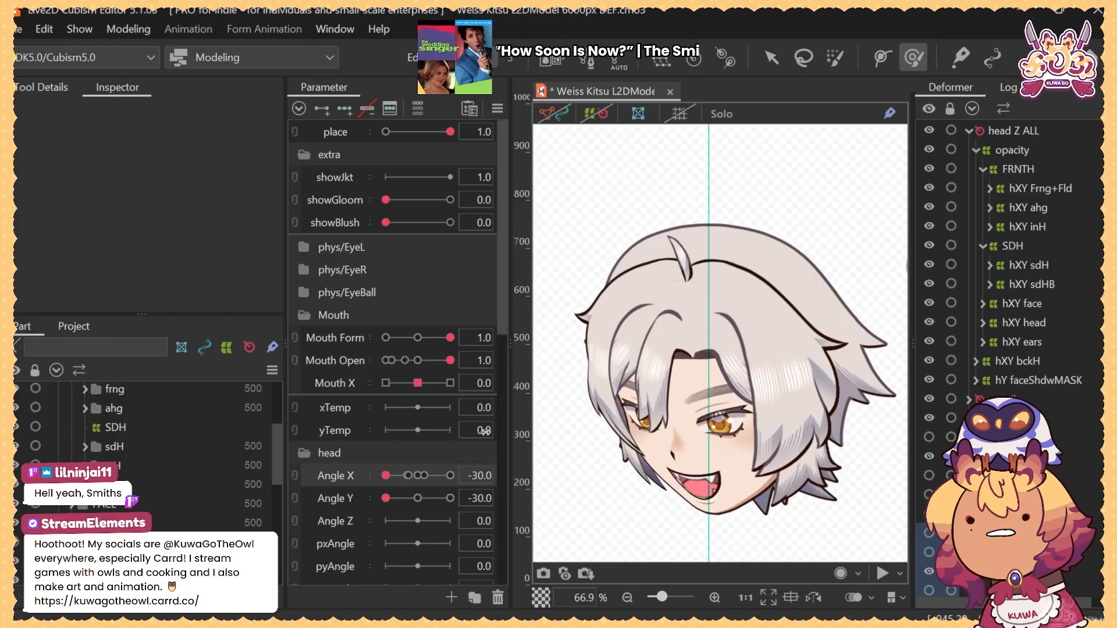
Shape the hXY bckH warp deformer's upper corners with the deform brush at Angle X -30, Angle Y -30
click(1045, 361)
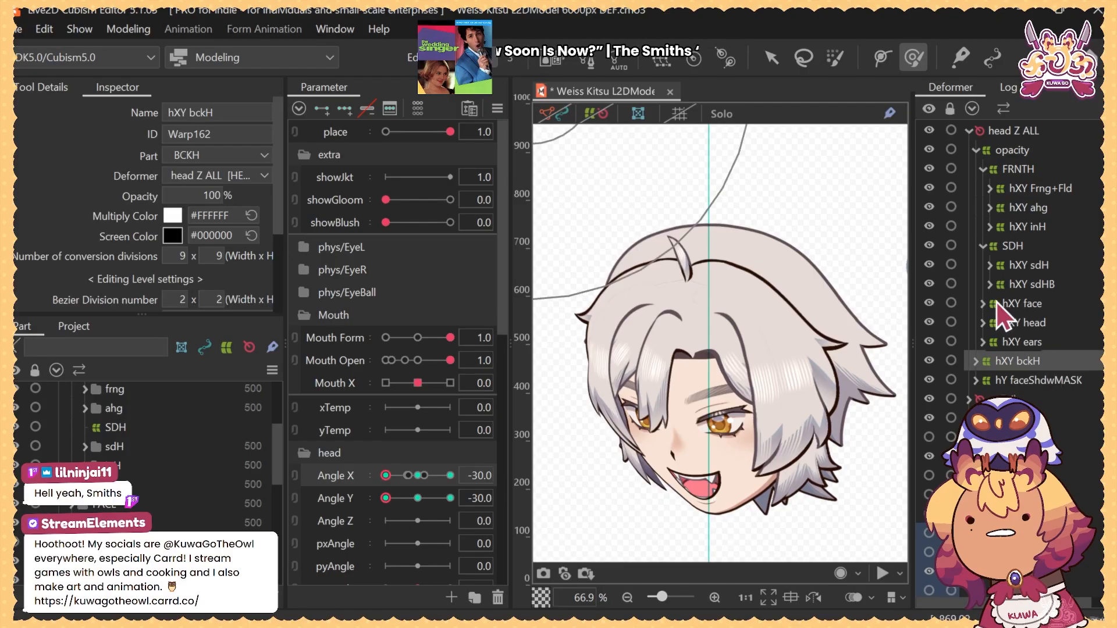
scroll(819, 246, down, 4)
drag(818, 246, 822, 298)
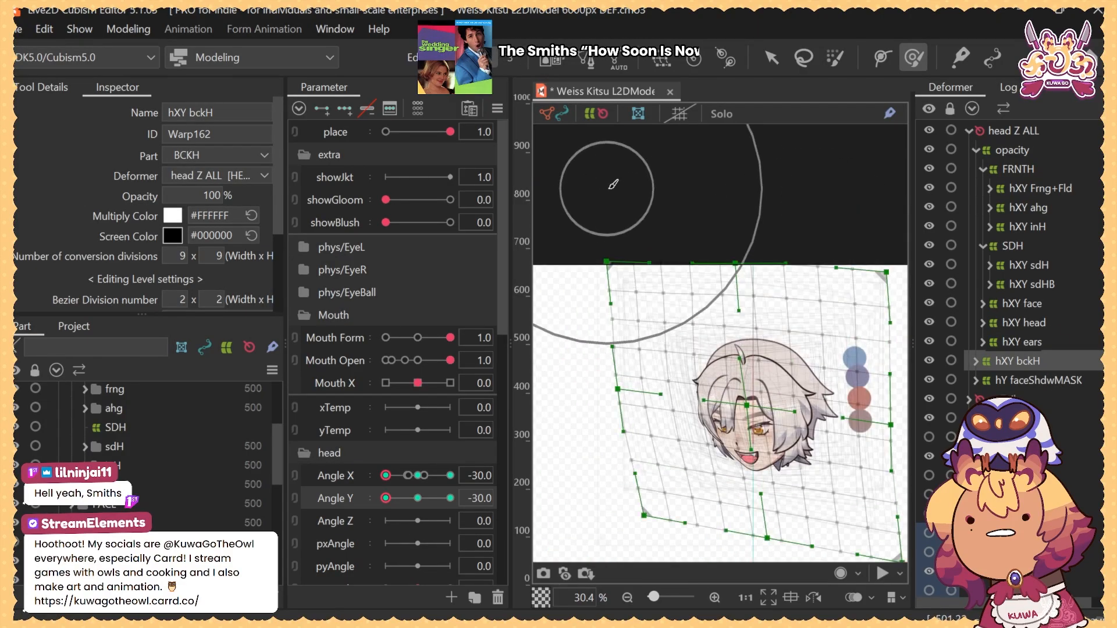
drag(610, 186, 627, 195)
scroll(657, 229, down, 2)
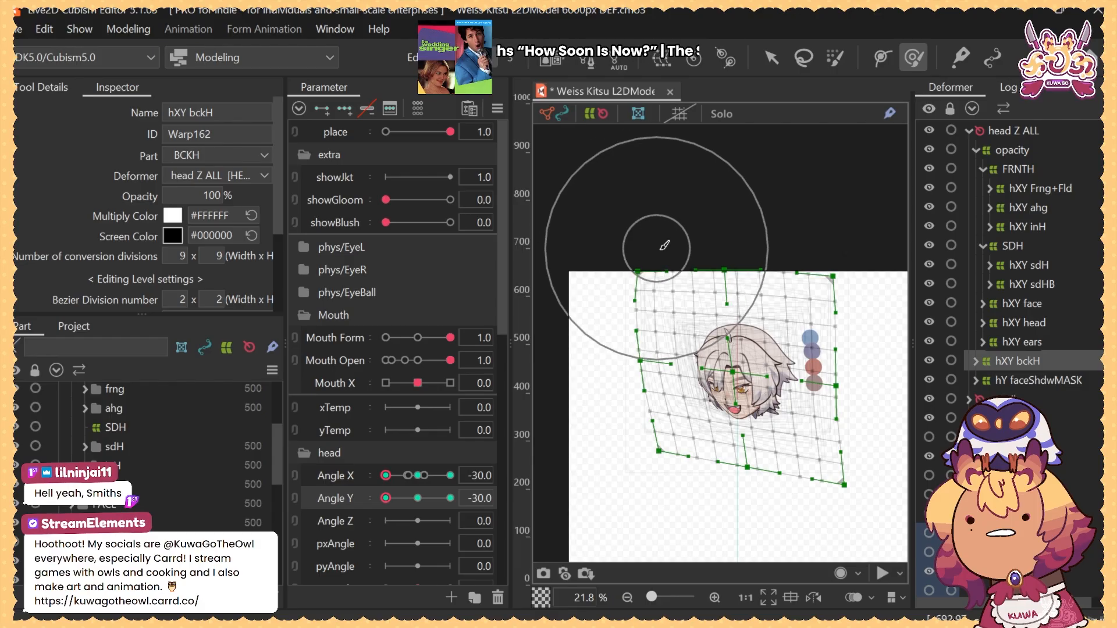
drag(815, 270, 800, 261)
Check the hXY bckH deformer's movement across Angle Y and Angle X with its grid shown
drag(417, 498, 454, 505)
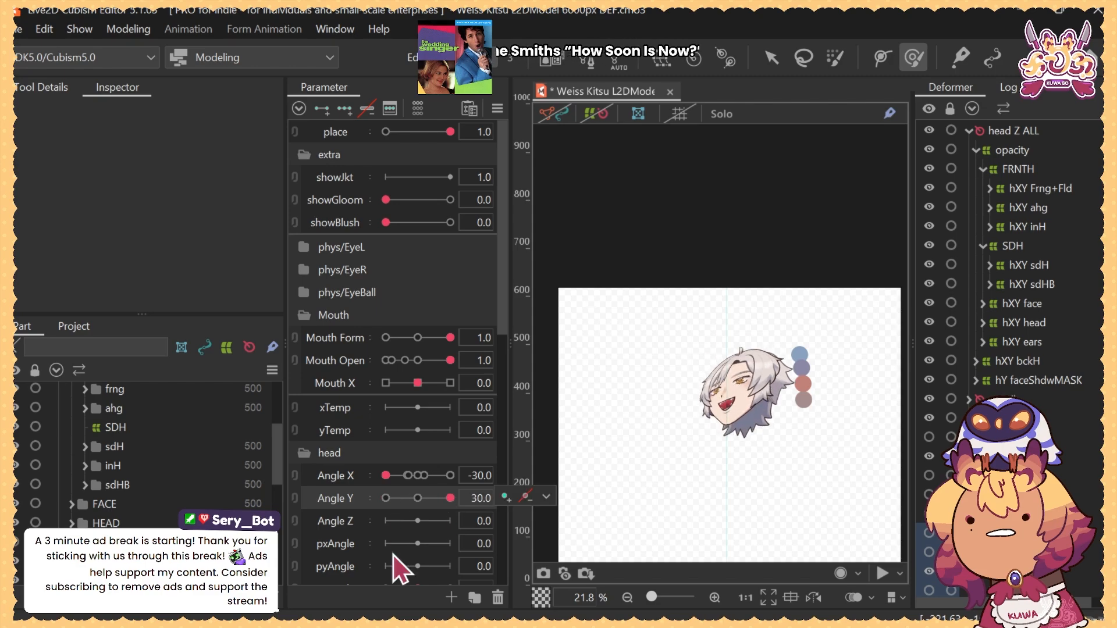
click(1025, 365)
click(605, 116)
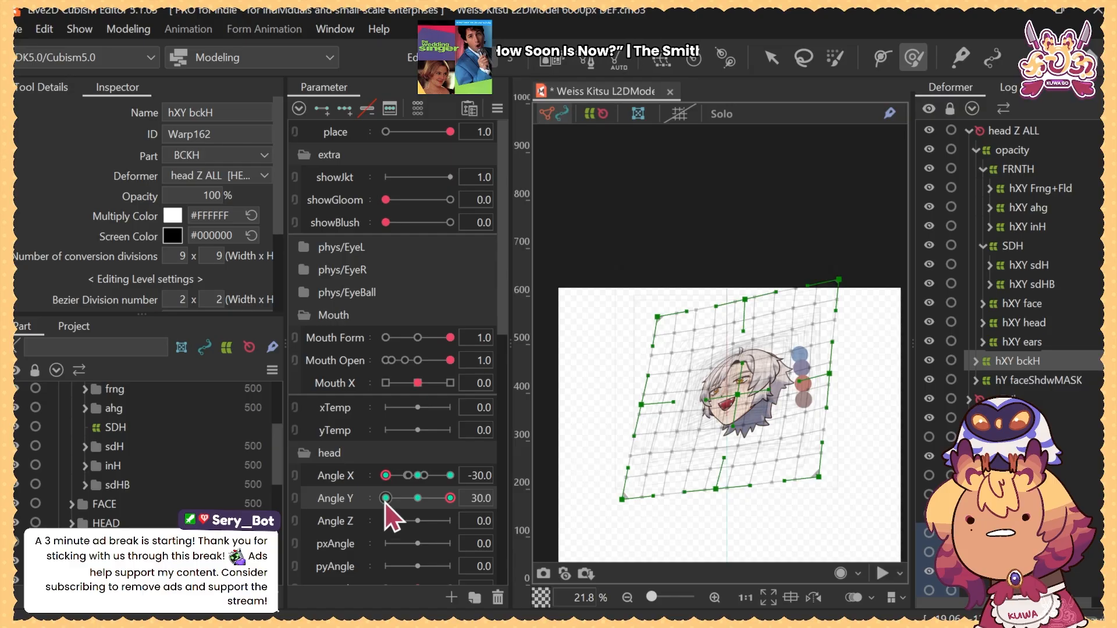
drag(385, 504, 456, 492)
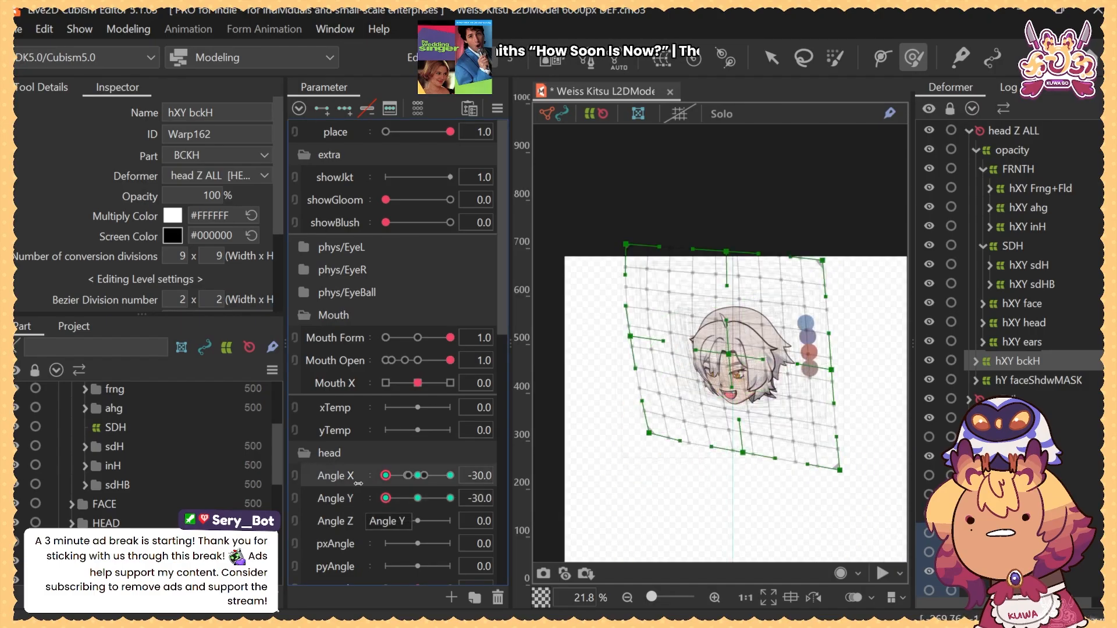
drag(386, 477, 457, 499)
Reflect the hXY ears warp deformer horizontally from Angle X -30 to the opposite side at Angle Y 30
click(417, 482)
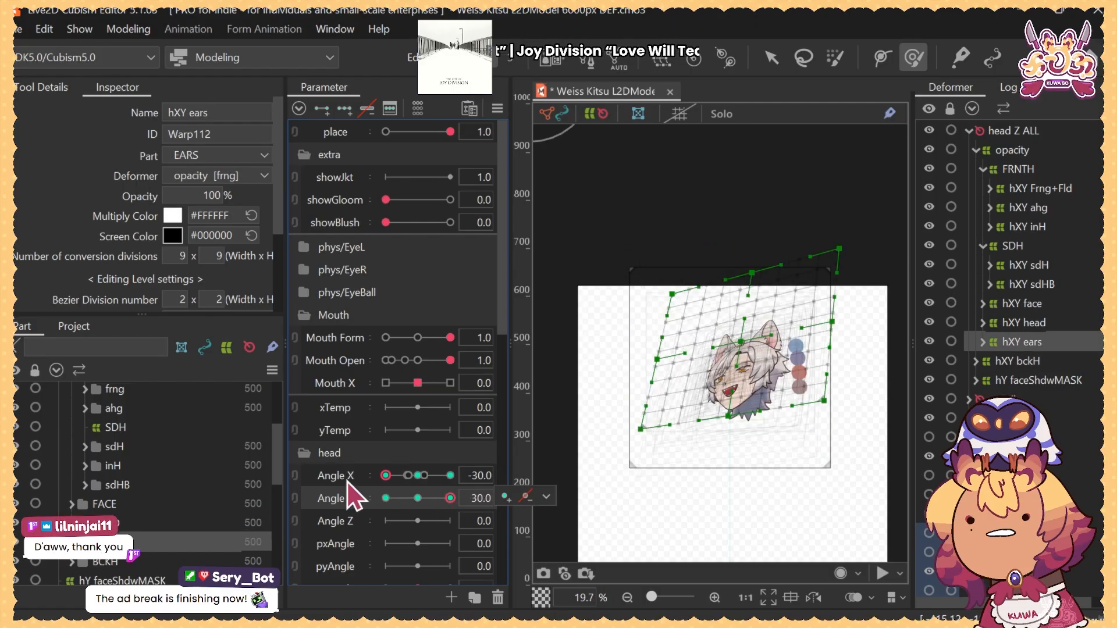
click(526, 496)
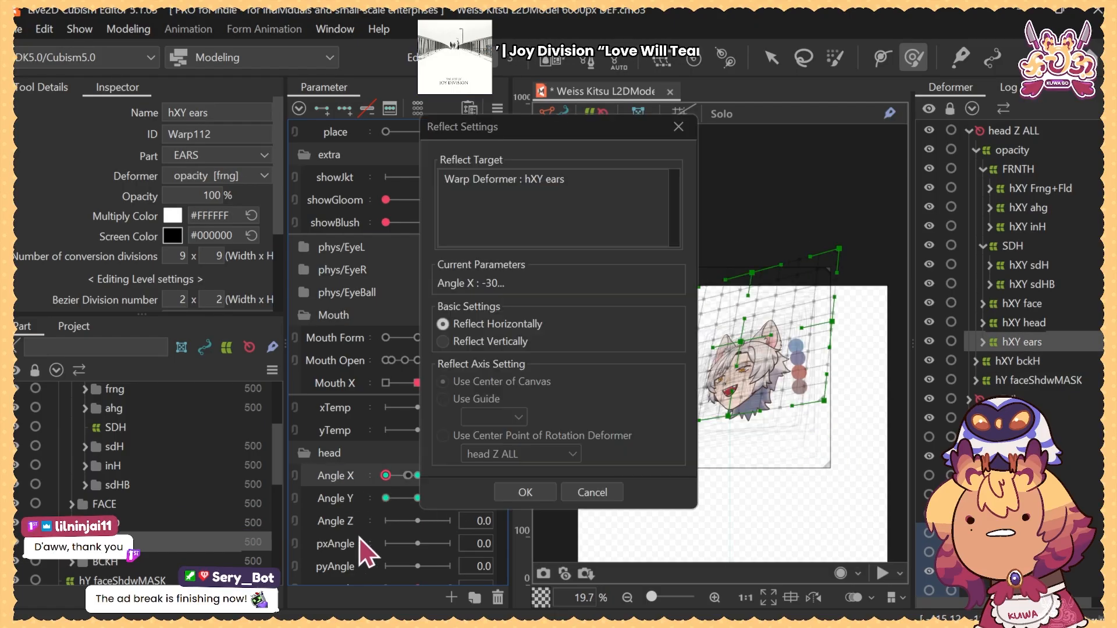
click(526, 491)
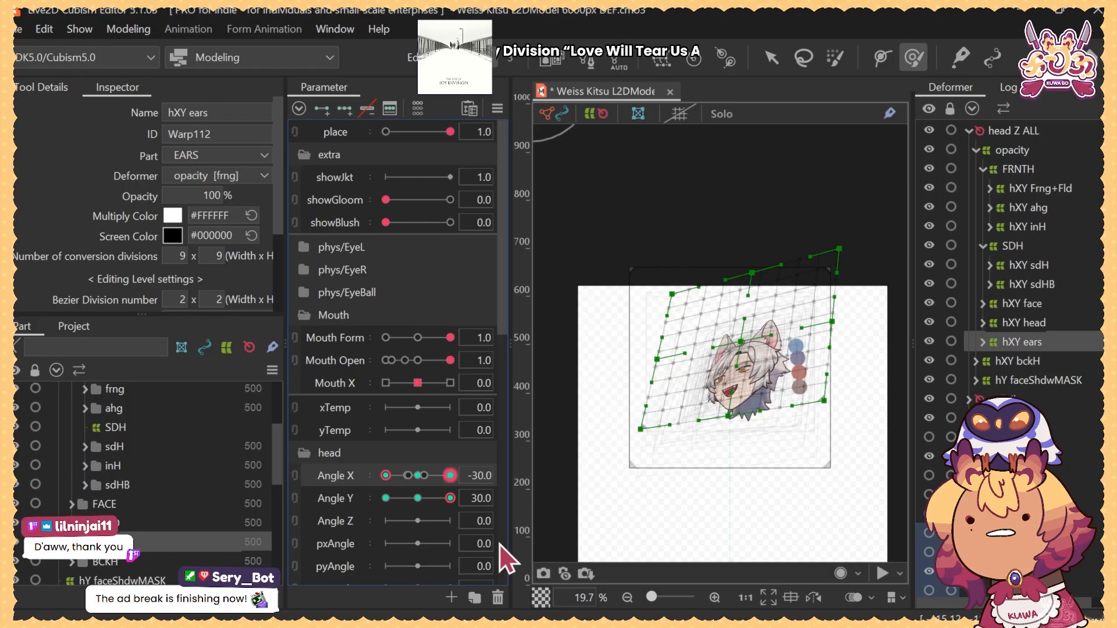
Preview the head's corner poses in the physics settings by varying Angle X and Angle Y
click(128, 29)
click(175, 416)
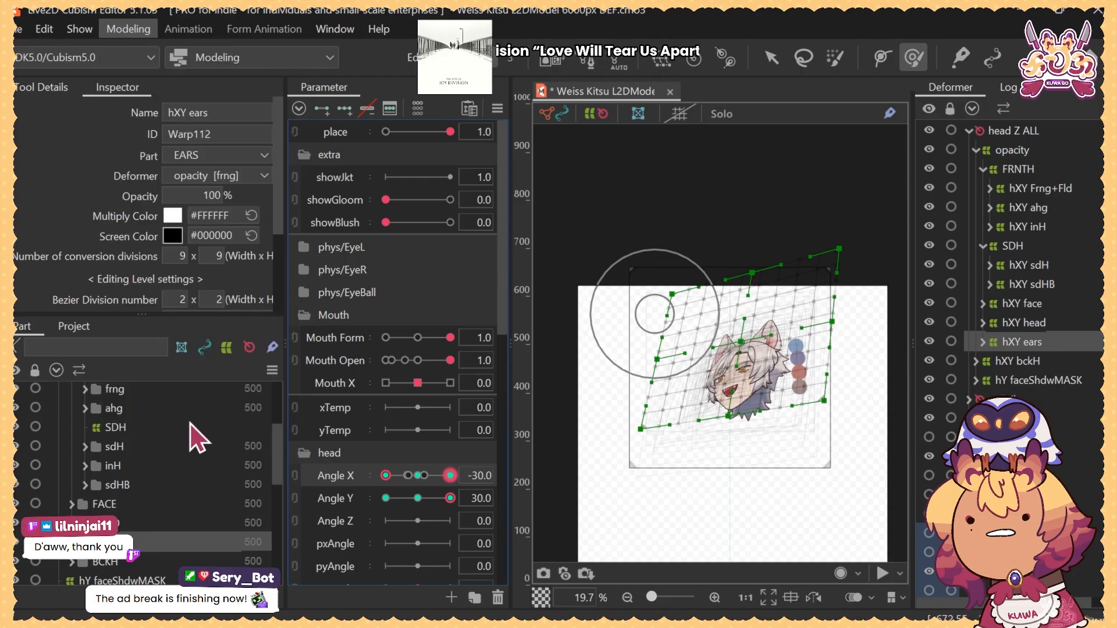
click(691, 452)
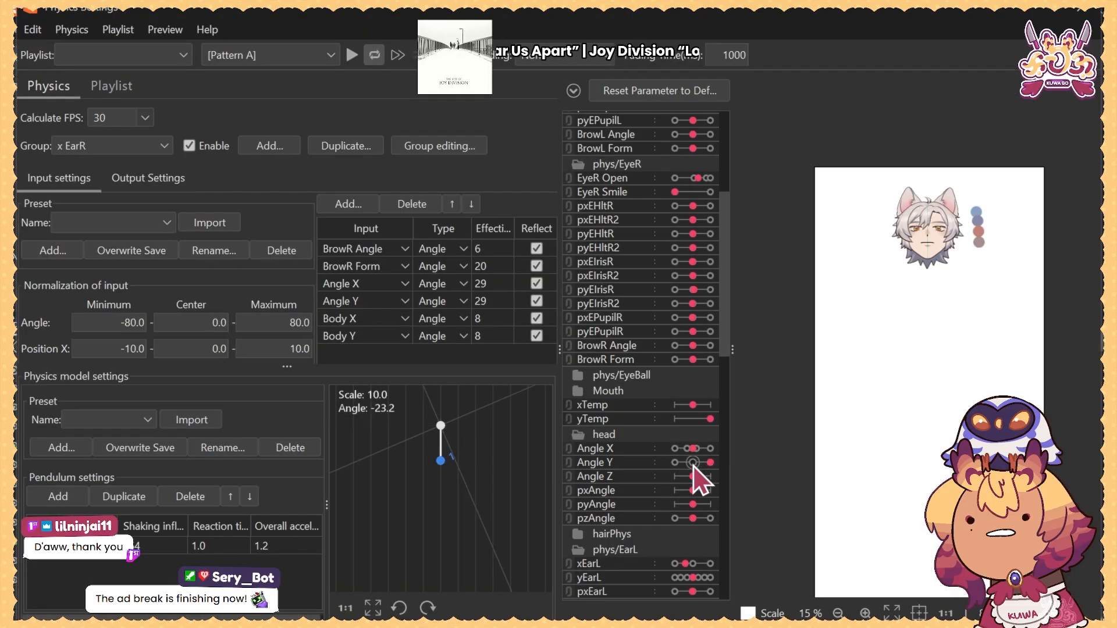
drag(693, 465, 727, 458)
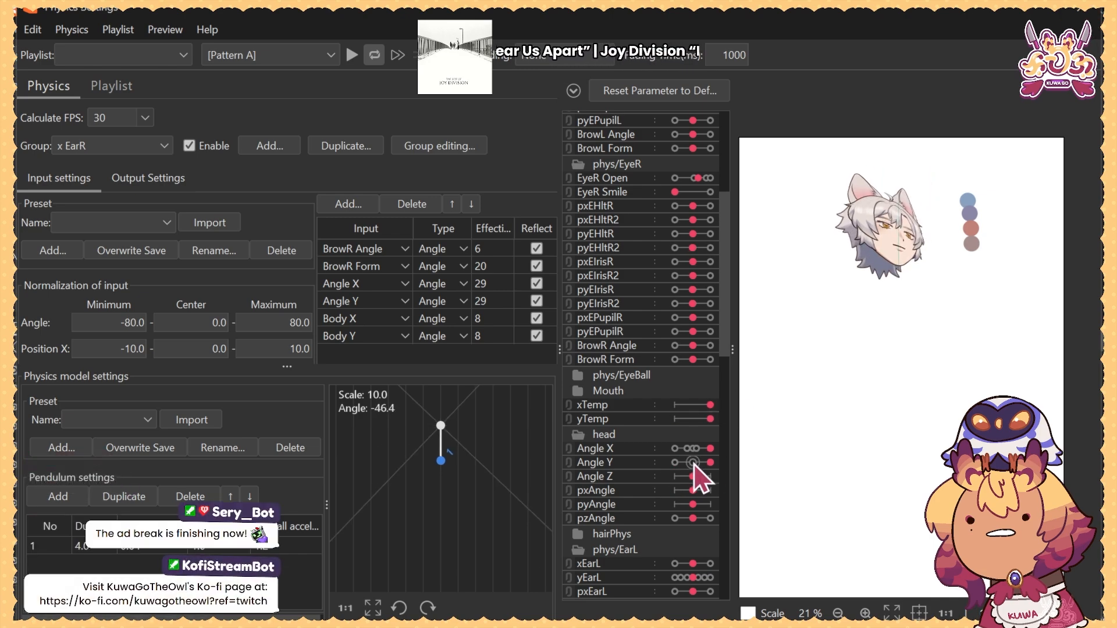
drag(711, 457, 674, 470)
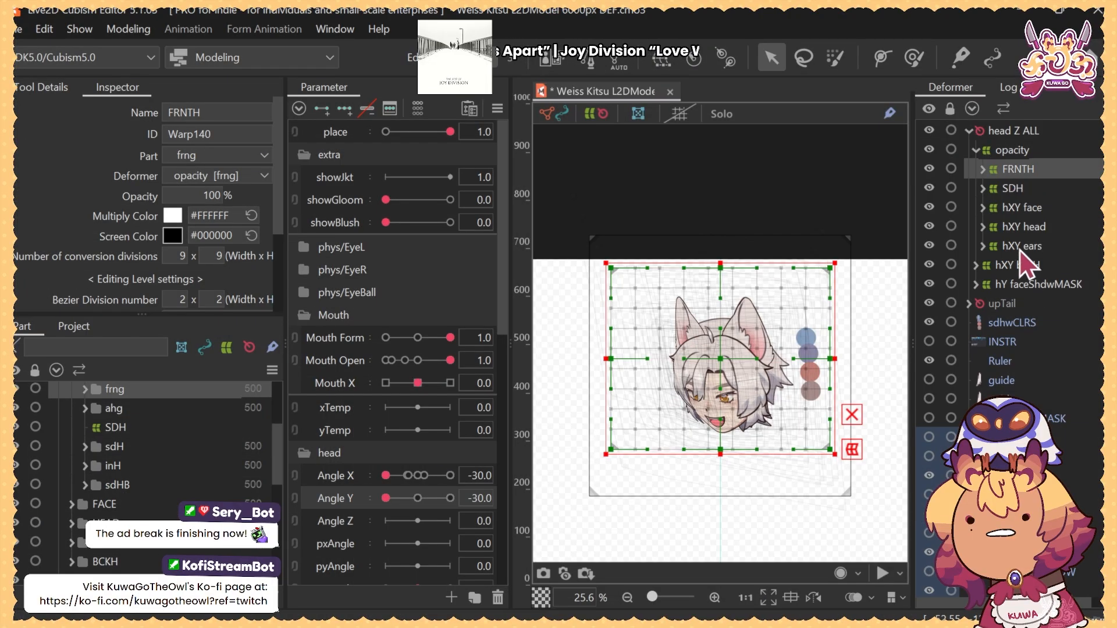
Select the hXY faceCLR deformer under mO Face and adjust its lower face area with the deform brush at Angle X -30, Angle Y 30
click(982, 227)
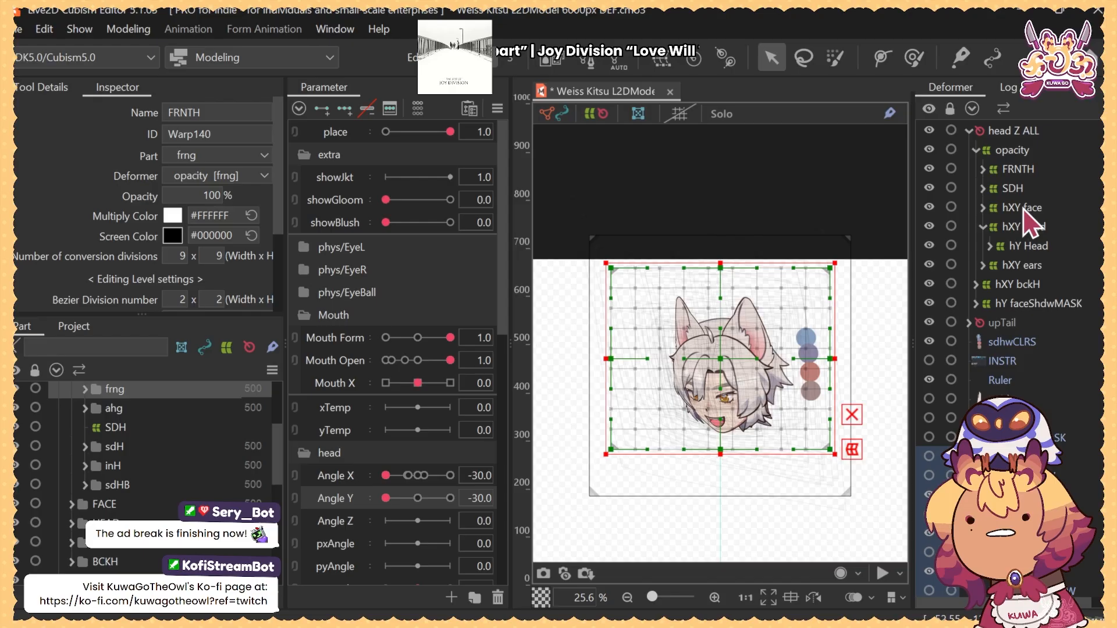
click(991, 246)
click(998, 267)
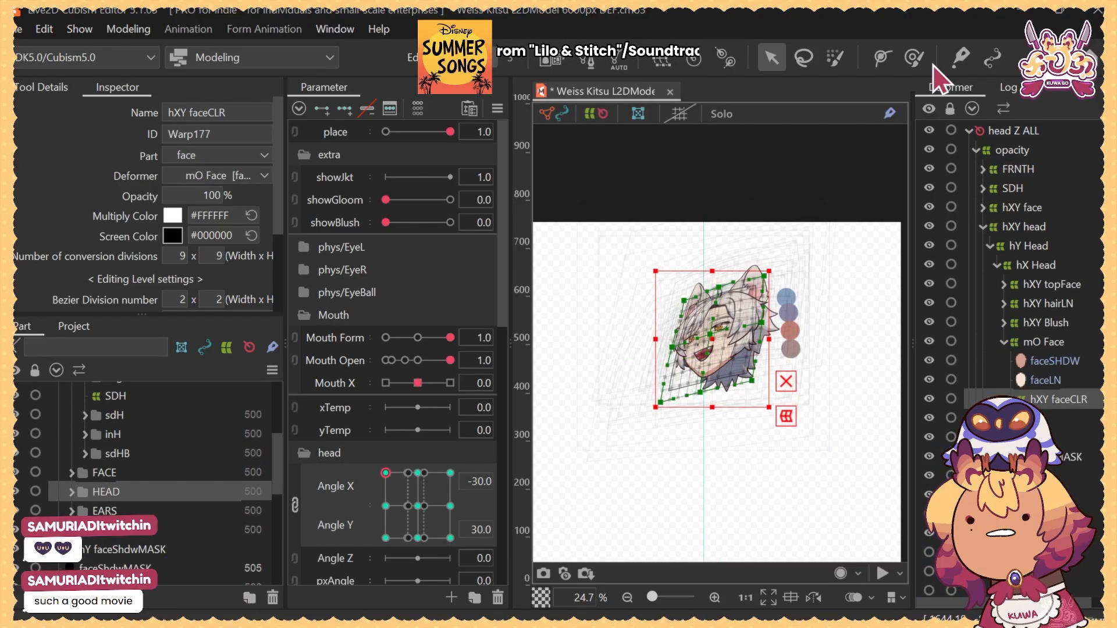
click(913, 57)
scroll(703, 365, up, 3)
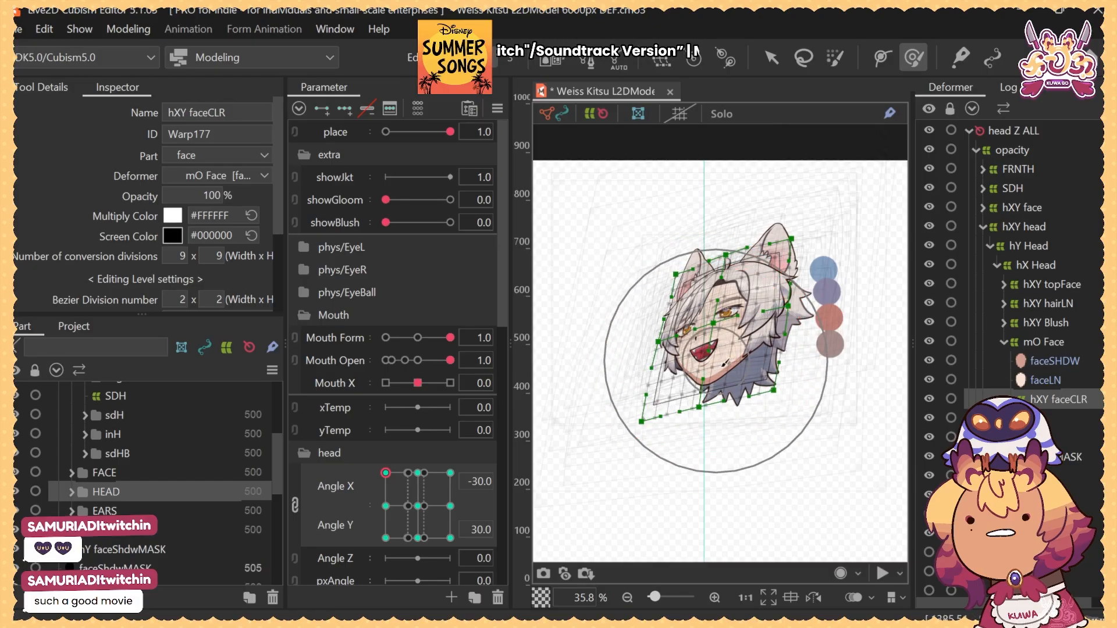
drag(733, 389, 710, 409)
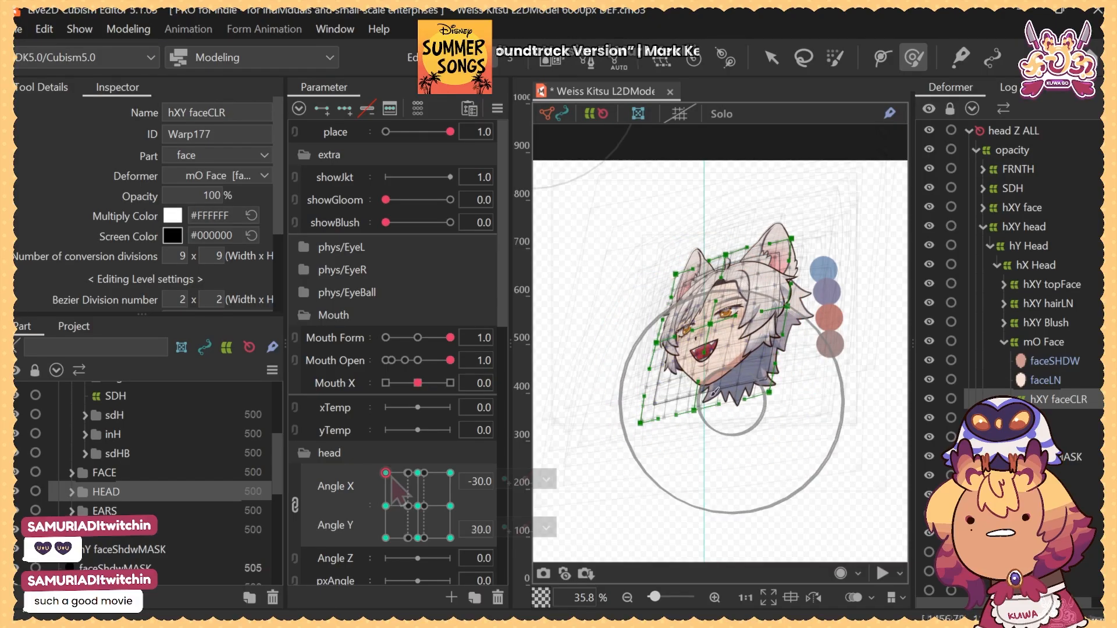
Mirror the canvas view and refine the outer cheek edge of hXY faceCLR with the deform brush at Angle X -30, Angle Y 30
mouse_move(386, 474)
mouse_down()
mouse_move(385, 505)
mouse_move(380, 465)
mouse_move(419, 488)
mouse_move(364, 490)
mouse_up()
key(h)
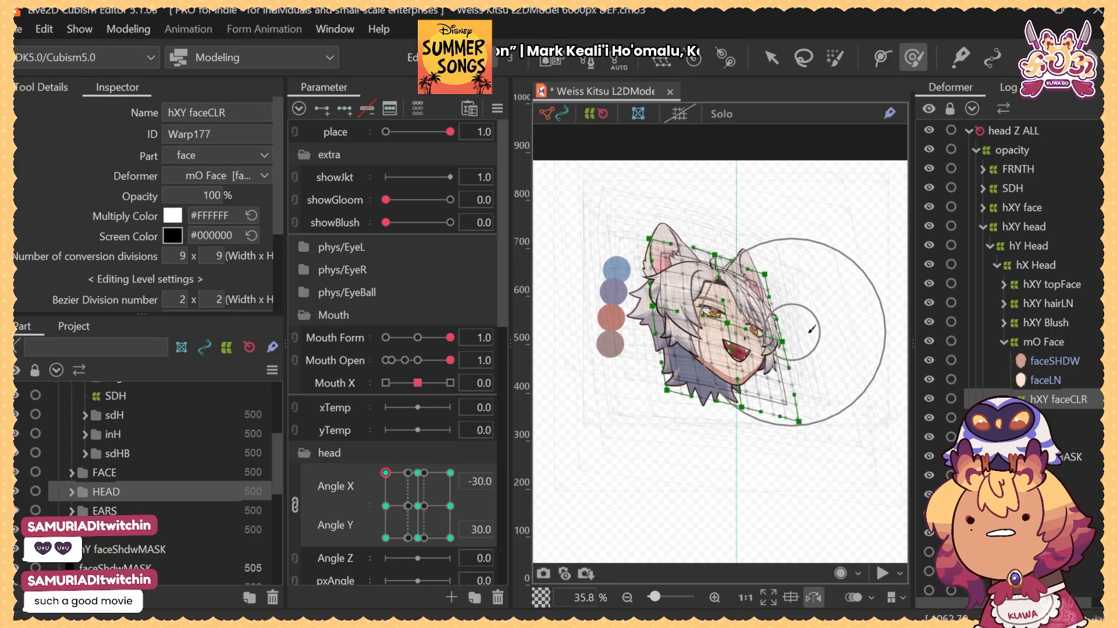
drag(813, 355, 825, 354)
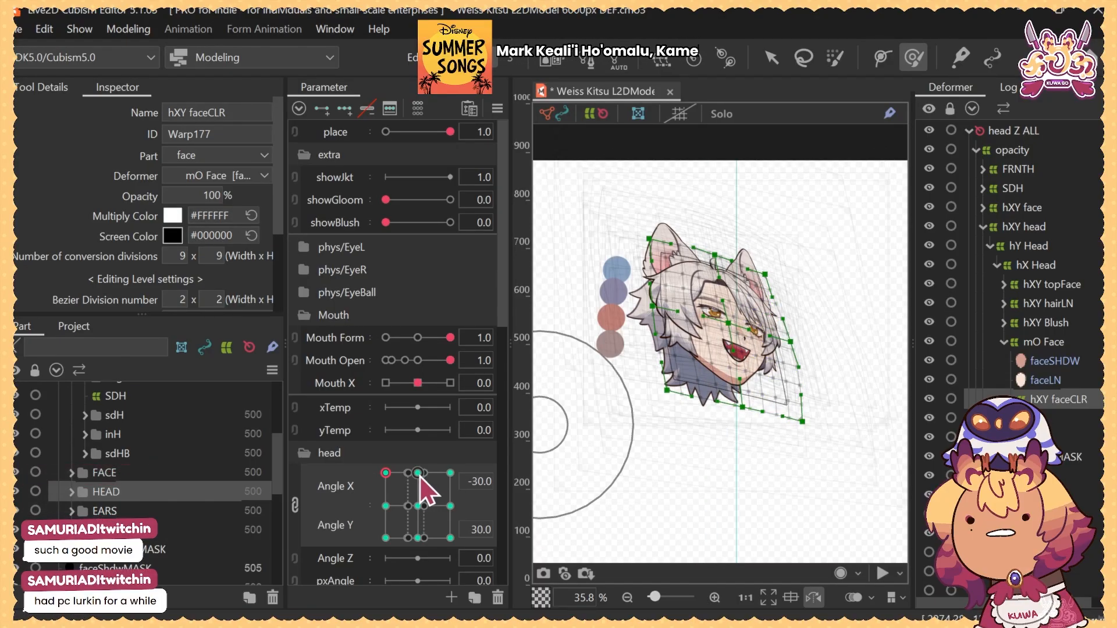
Check the face colour's movement between the upper, lower and middle Angle X/Angle Y keys
drag(419, 474, 387, 573)
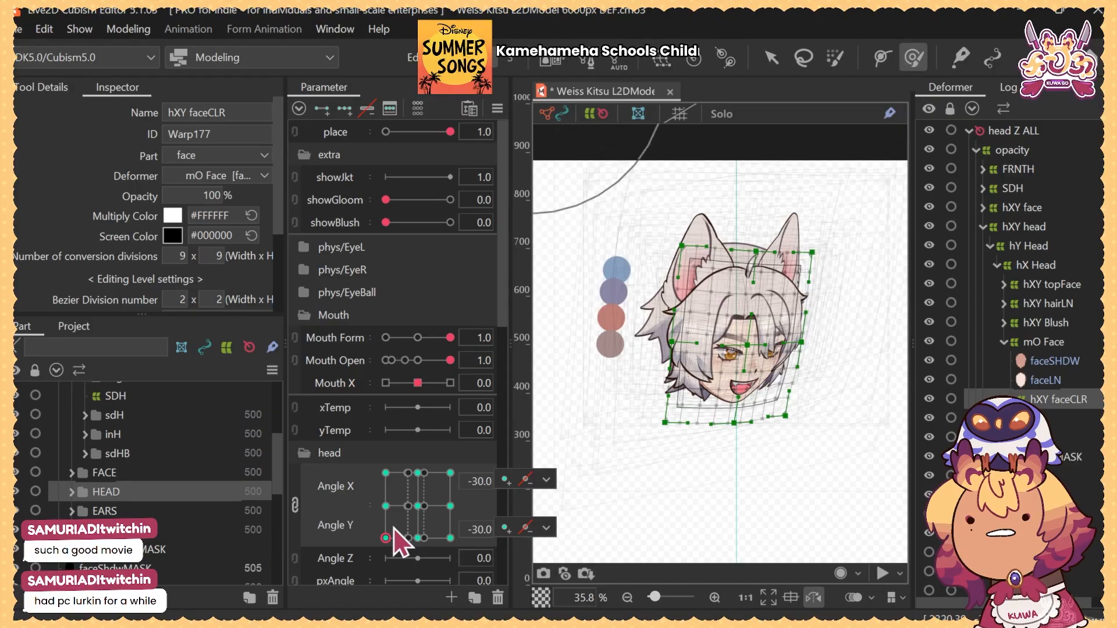
drag(394, 528, 367, 475)
click(387, 508)
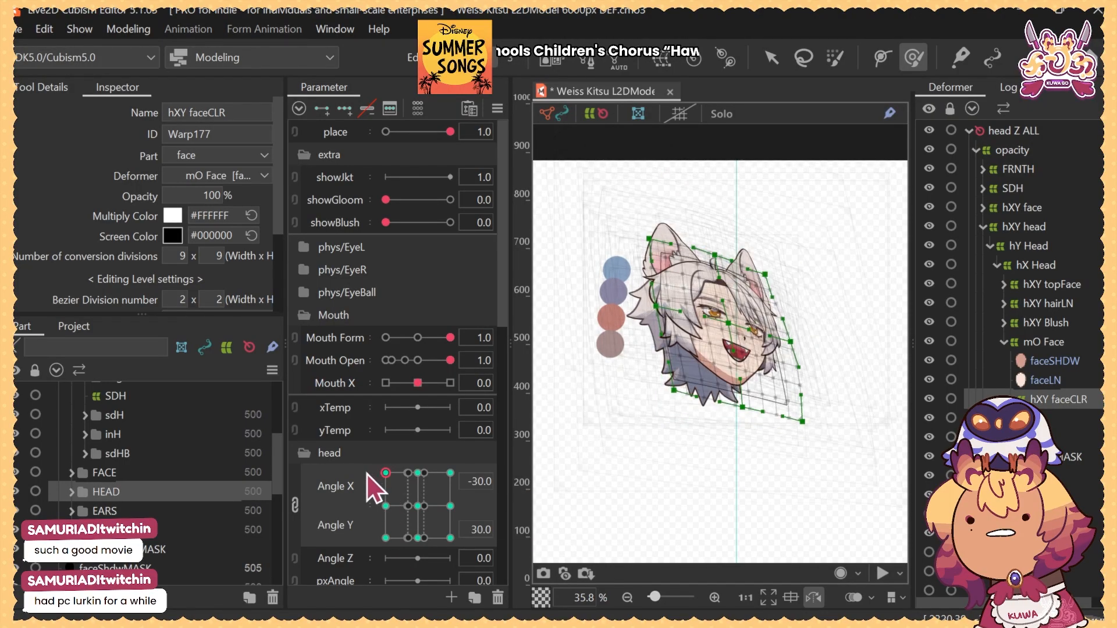
click(418, 473)
mouse_move(358, 479)
mouse_down()
mouse_move(381, 498)
mouse_move(419, 469)
mouse_move(368, 467)
mouse_up()
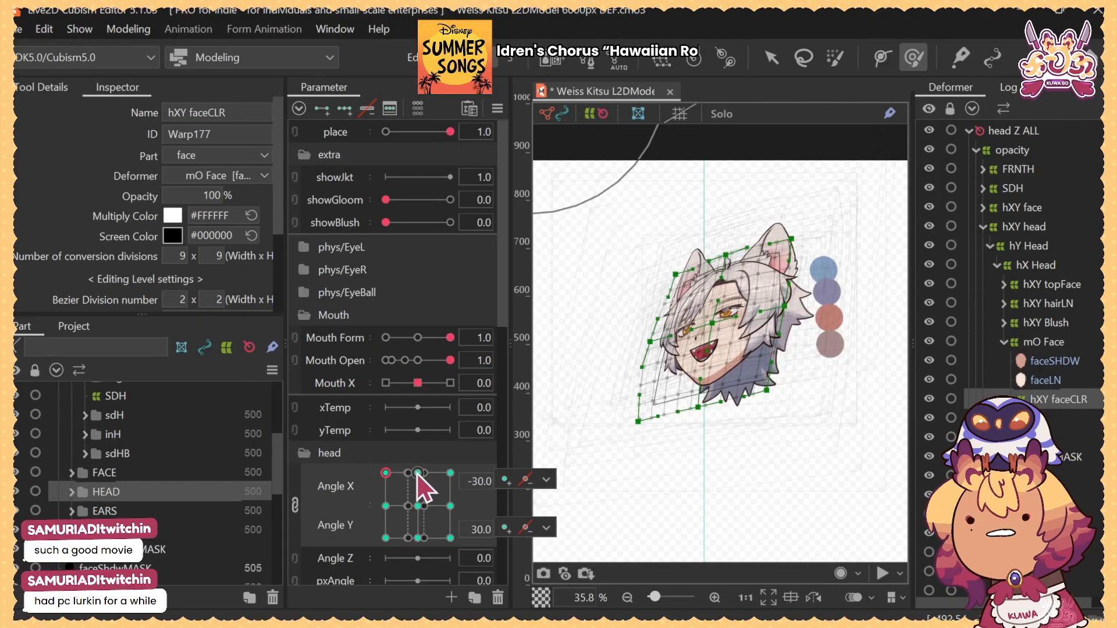
Unlink Angle X and Angle Y, reflect hXY faceCLR to the opposite Angle X side at Angle Y 30, and check the movement
click(295, 505)
key(ctrl+r)
click(531, 492)
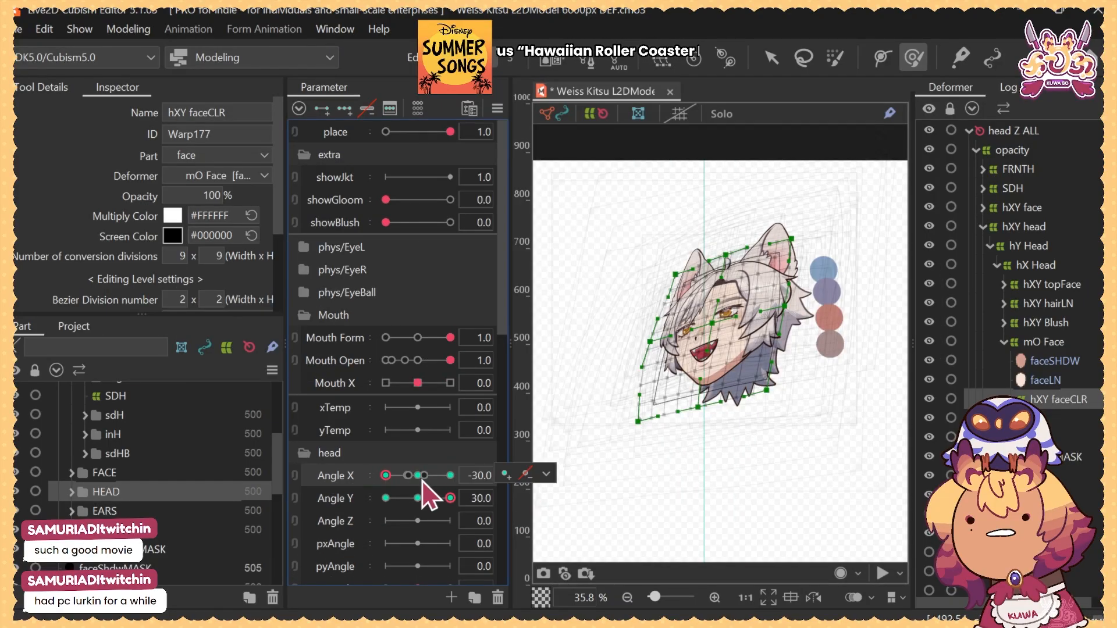
click(419, 476)
drag(418, 476, 354, 478)
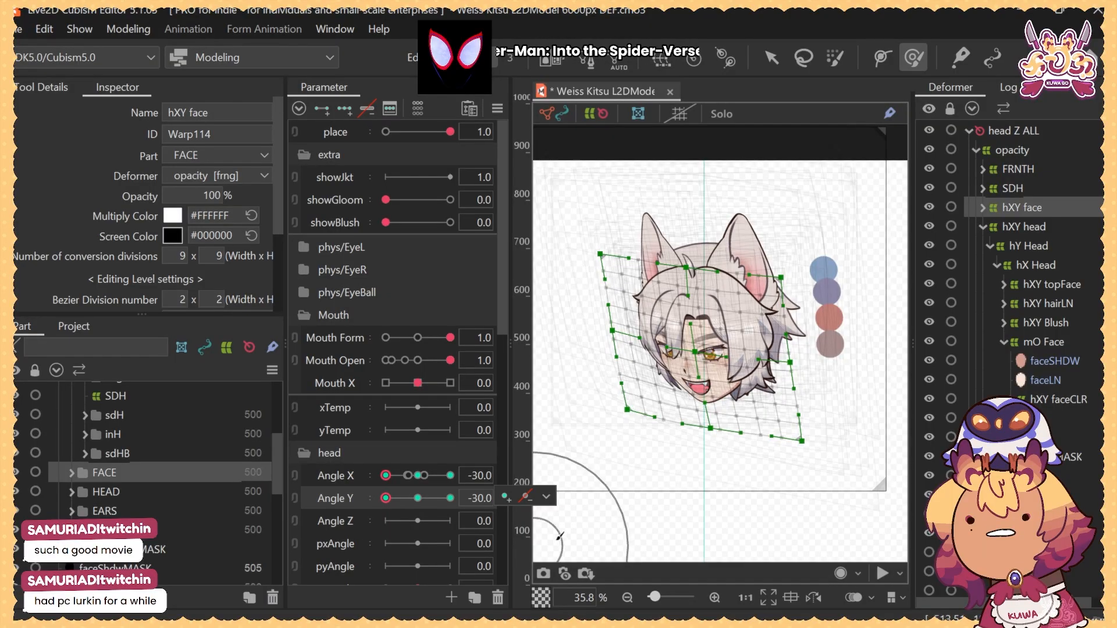
Reset Angle X and Angle Y to 0 and delete the opacity warp deformer under head Z ALL
key(v)
click(584, 540)
click(982, 152)
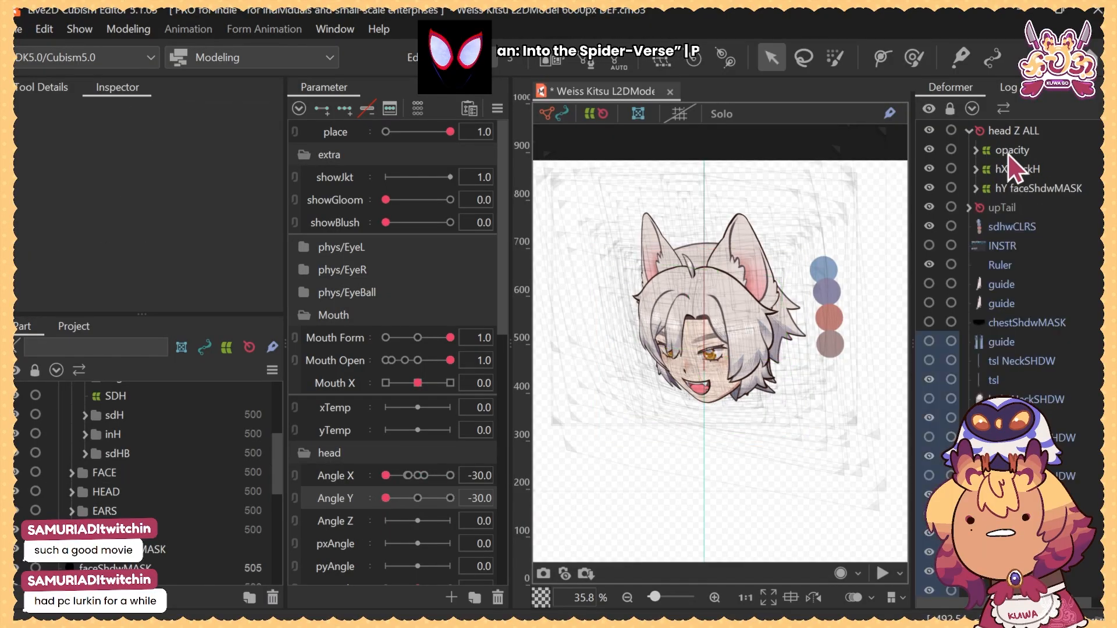
click(417, 498)
click(419, 475)
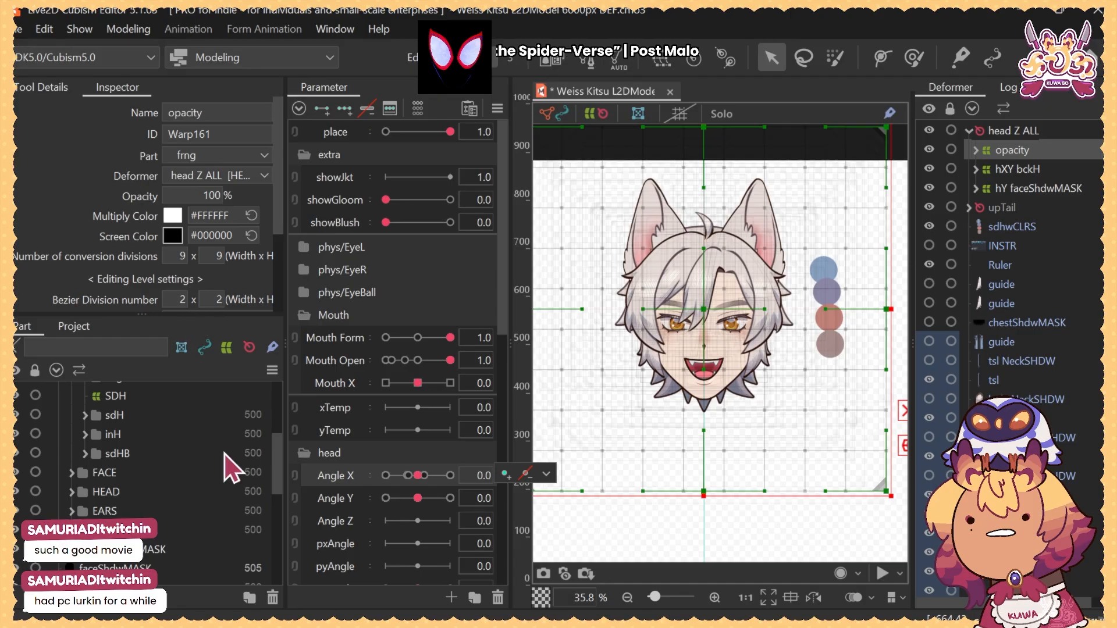
scroll(238, 466, up, 3)
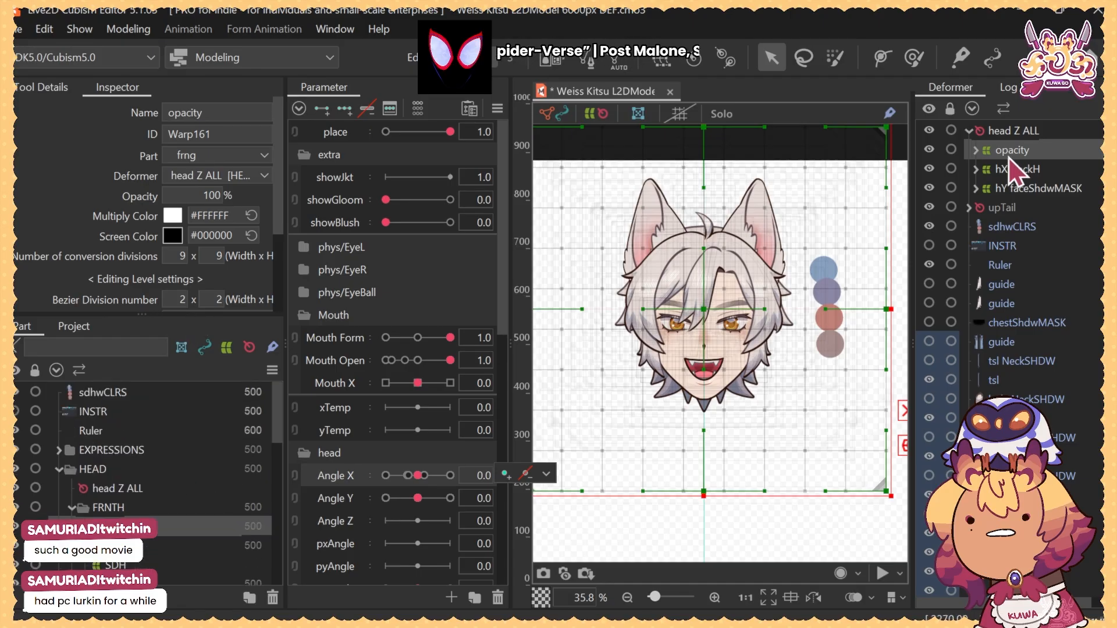
key(Delete)
Check the head Z ALL rotation deformer's tilt across pzAngle and return pzAngle to 0
click(1019, 134)
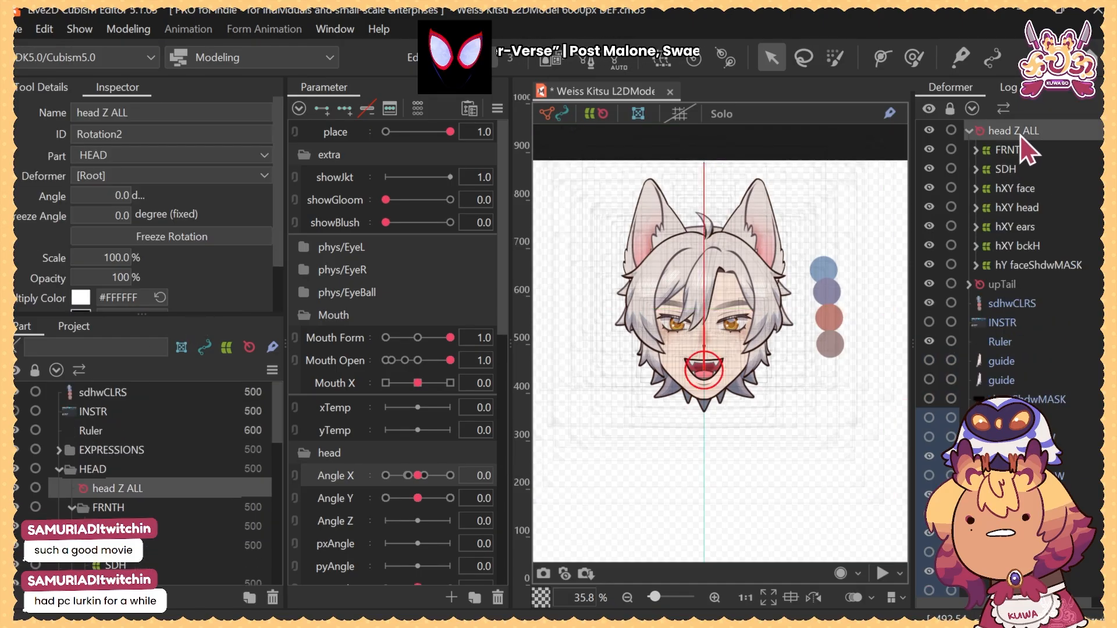
scroll(761, 226, down, 1)
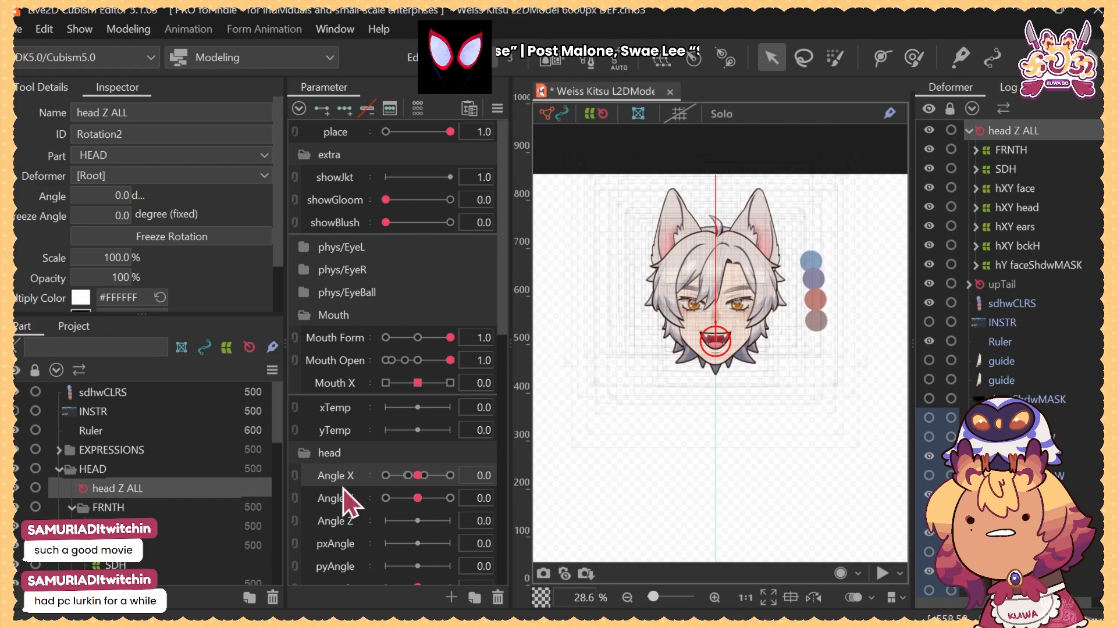
scroll(347, 501, down, 3)
mouse_move(418, 449)
mouse_down()
mouse_move(386, 449)
mouse_move(461, 456)
mouse_move(417, 451)
mouse_up()
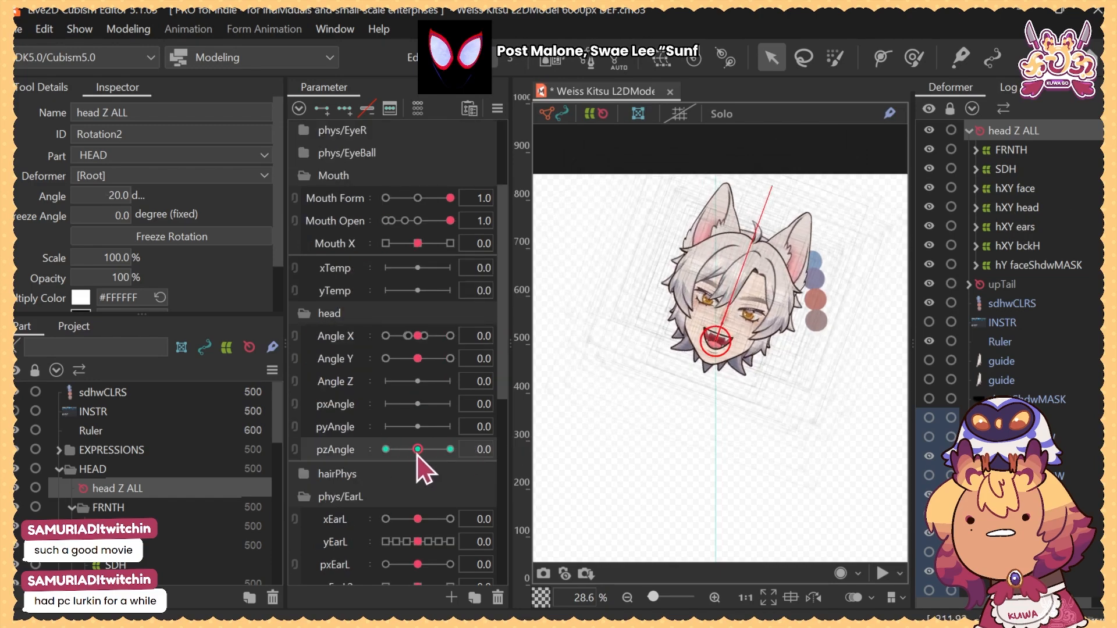
Select every object keyed to Angle X and change its keys to the pxAngle parameter
click(418, 337)
click(546, 335)
click(576, 339)
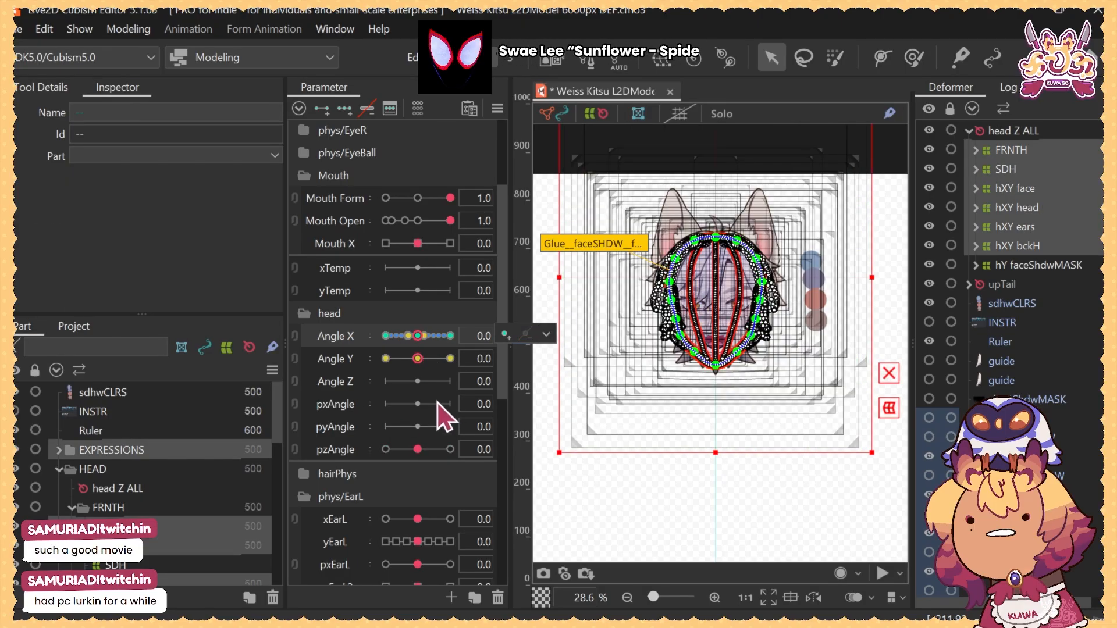
click(545, 335)
click(570, 376)
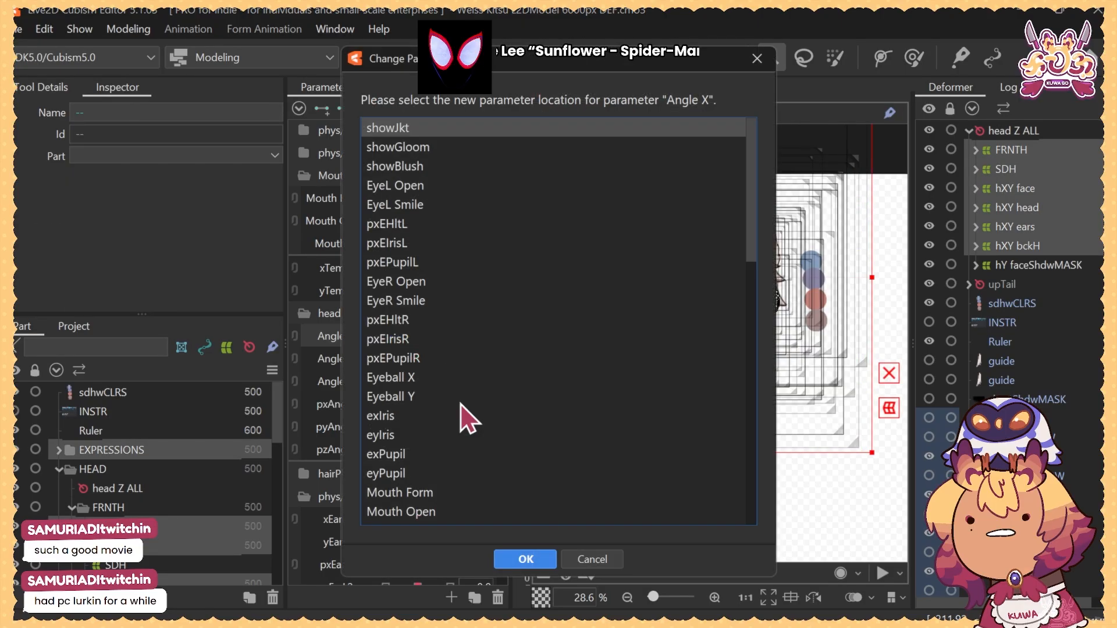
scroll(494, 367, down, 5)
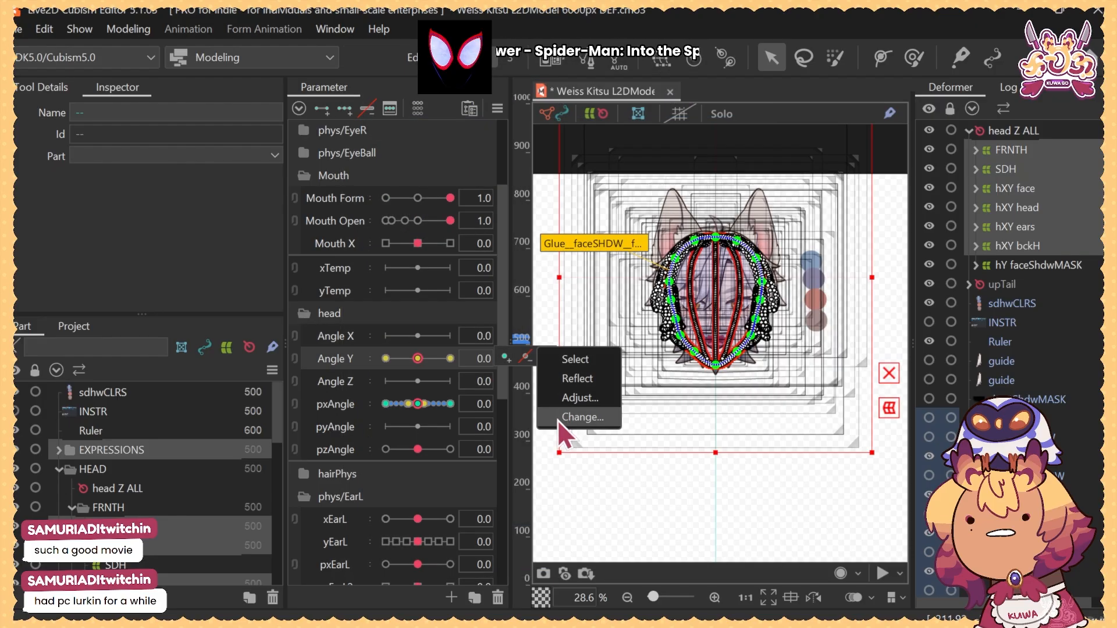
Select every object keyed to Angle Y and change its keys to the pyAngle parameter
click(546, 357)
click(565, 359)
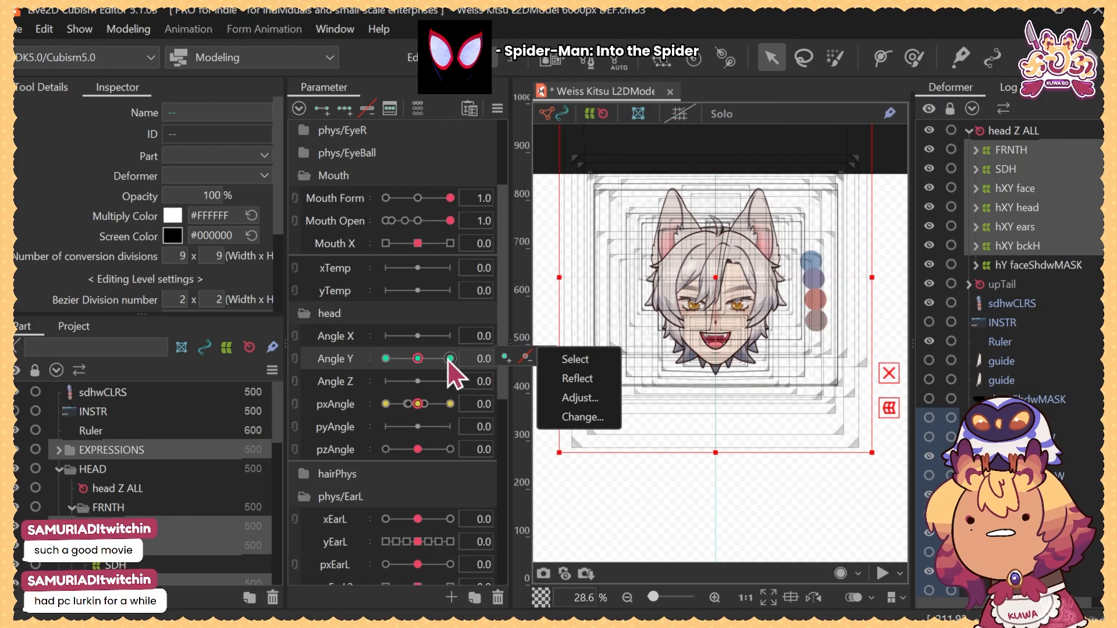
click(580, 416)
scroll(456, 400, down, 4)
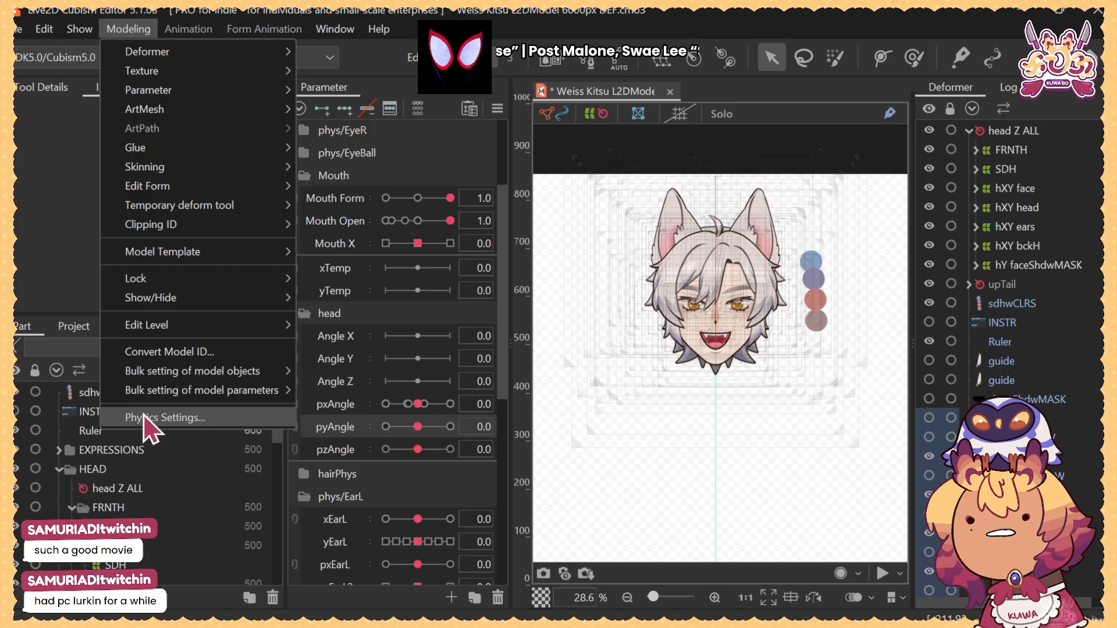
Open the physics settings and set the tempX group's output parameter to pxAngle
click(152, 422)
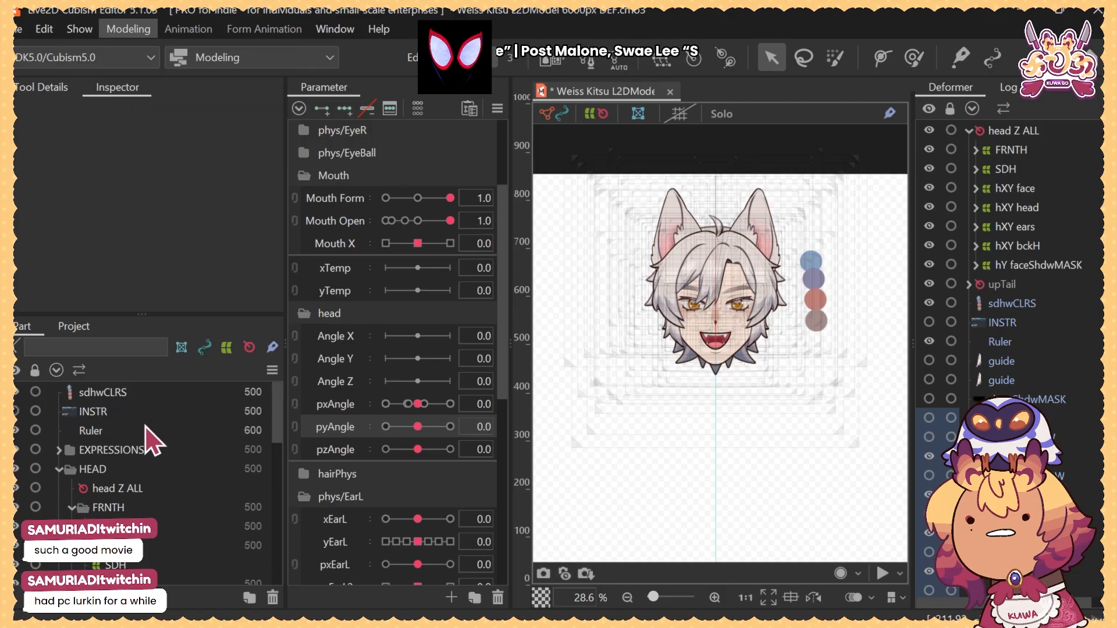
scroll(904, 96, up, 4)
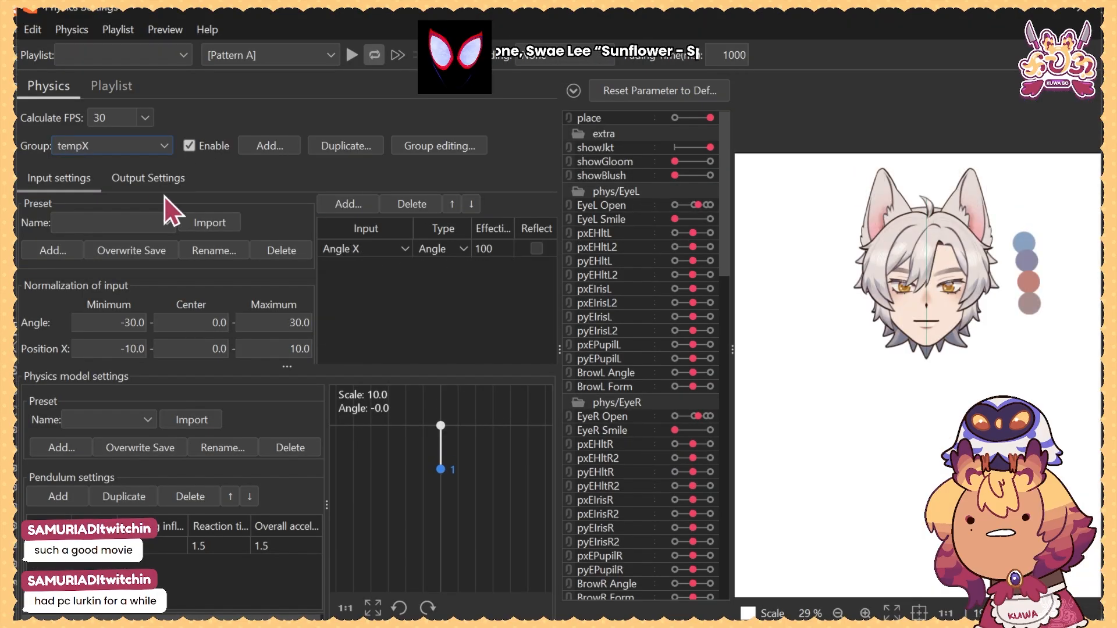
click(144, 184)
click(89, 254)
scroll(125, 399, down, 15)
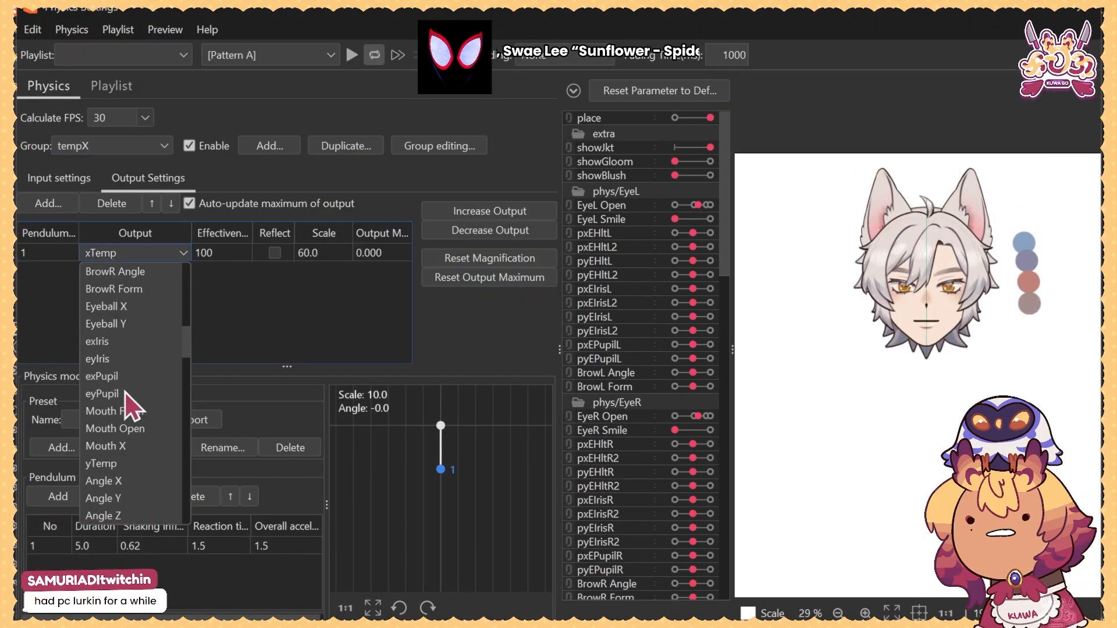
click(143, 330)
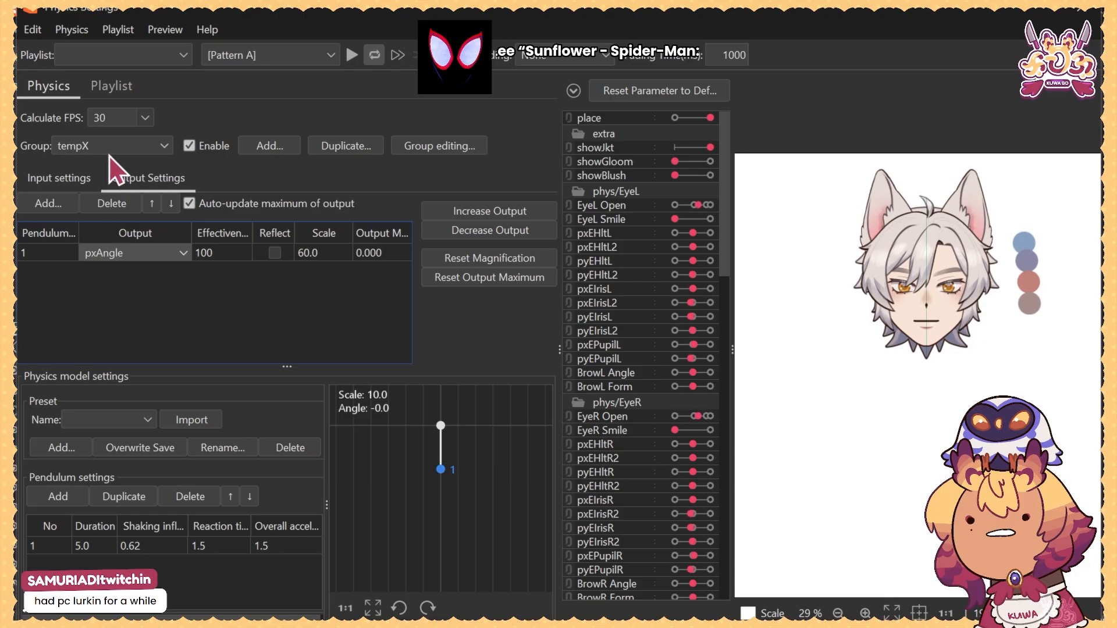
Set the tempY physics group's output parameter to pyAngle
scroll(108, 151, down, 1)
click(130, 255)
scroll(139, 299, down, 8)
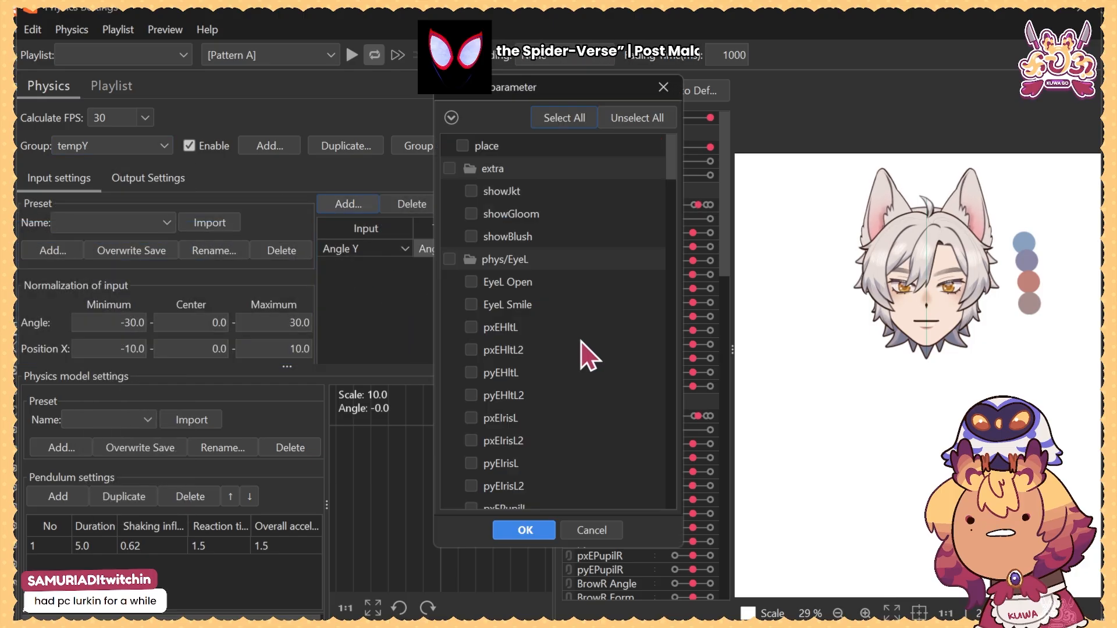
Add Breath as an input parameter of the tempY physics group
scroll(580, 341, down, 13)
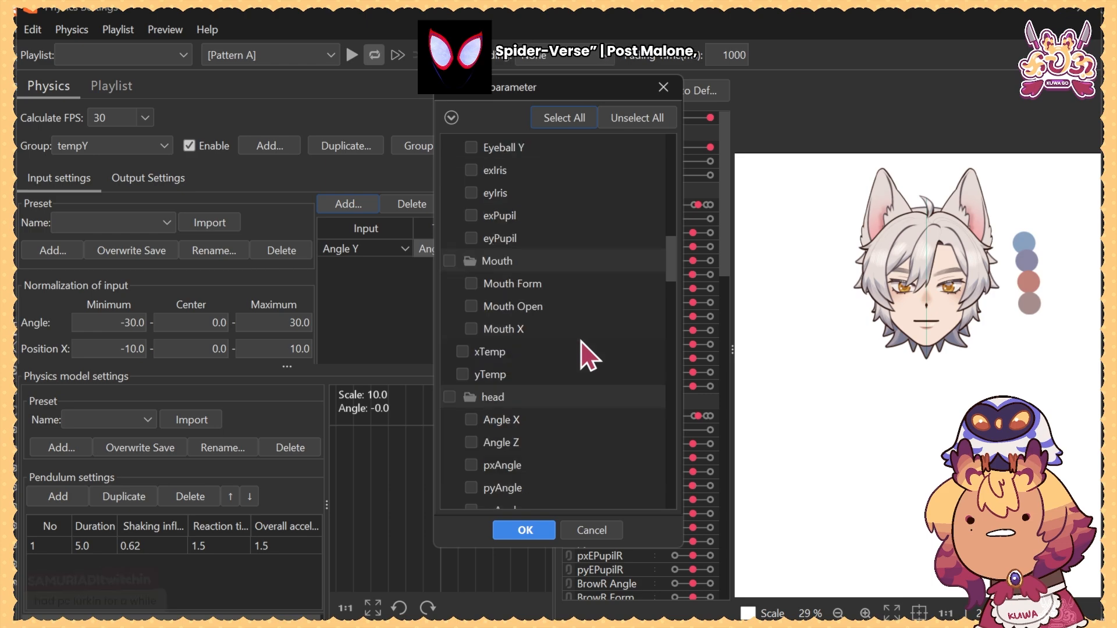
scroll(535, 349, down, 15)
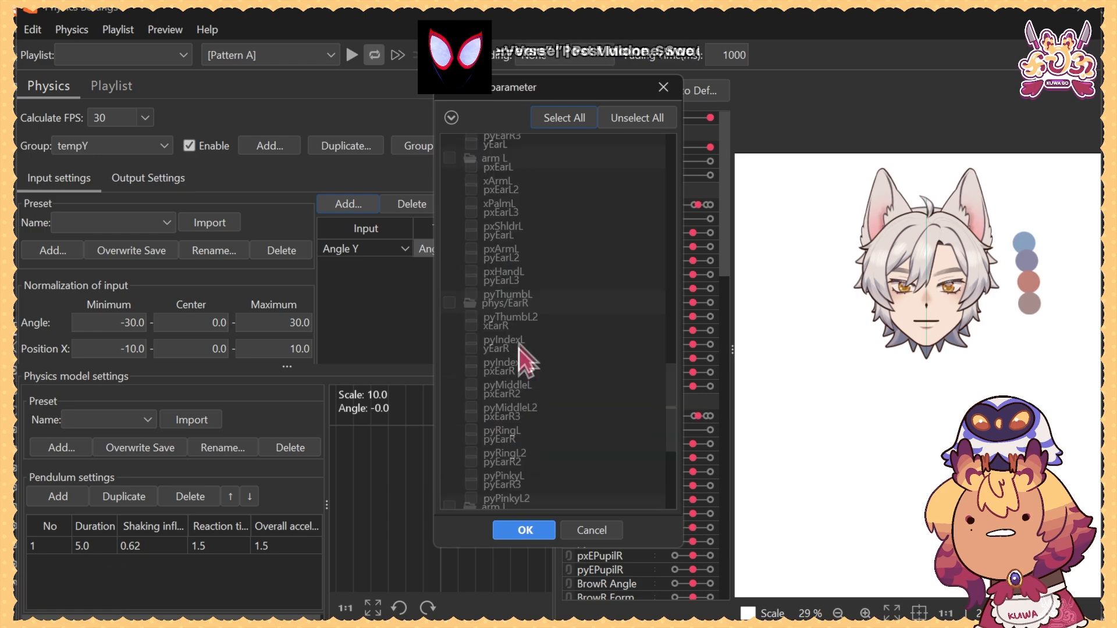
scroll(526, 360, down, 8)
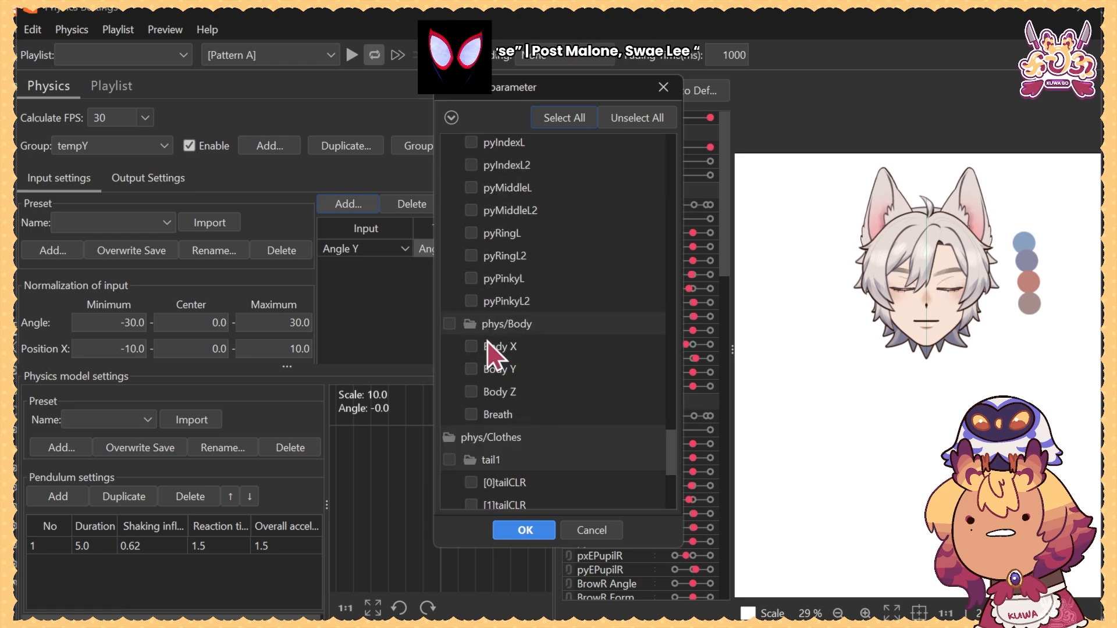
click(498, 414)
click(525, 530)
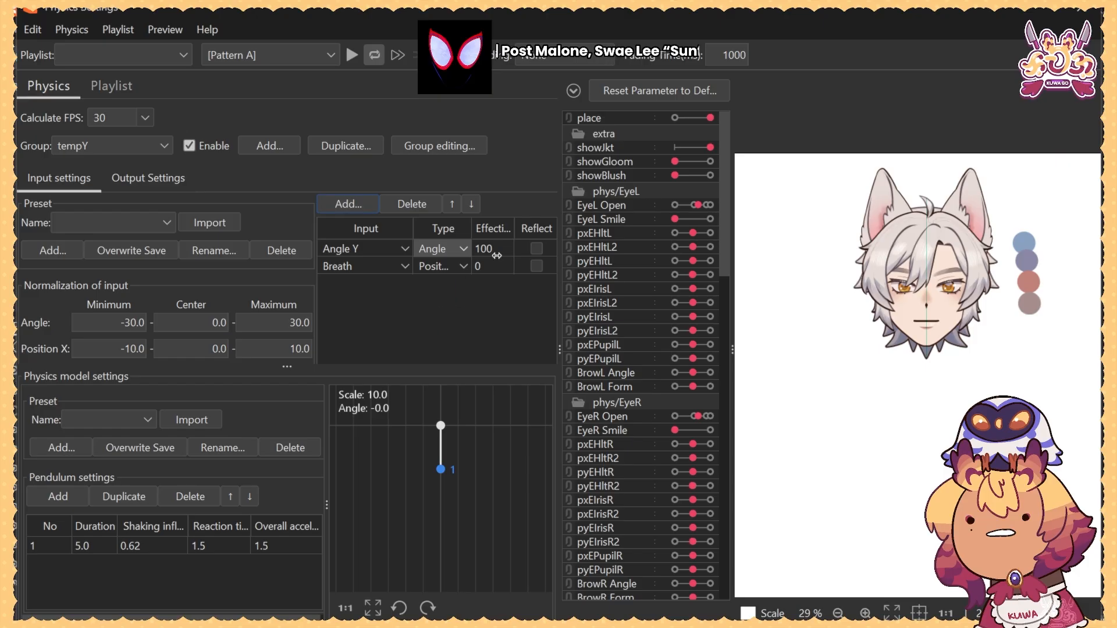
Set the effectiveness of the tempY group's Angle Y input to 90 and its Breath input to 10
key(Return)
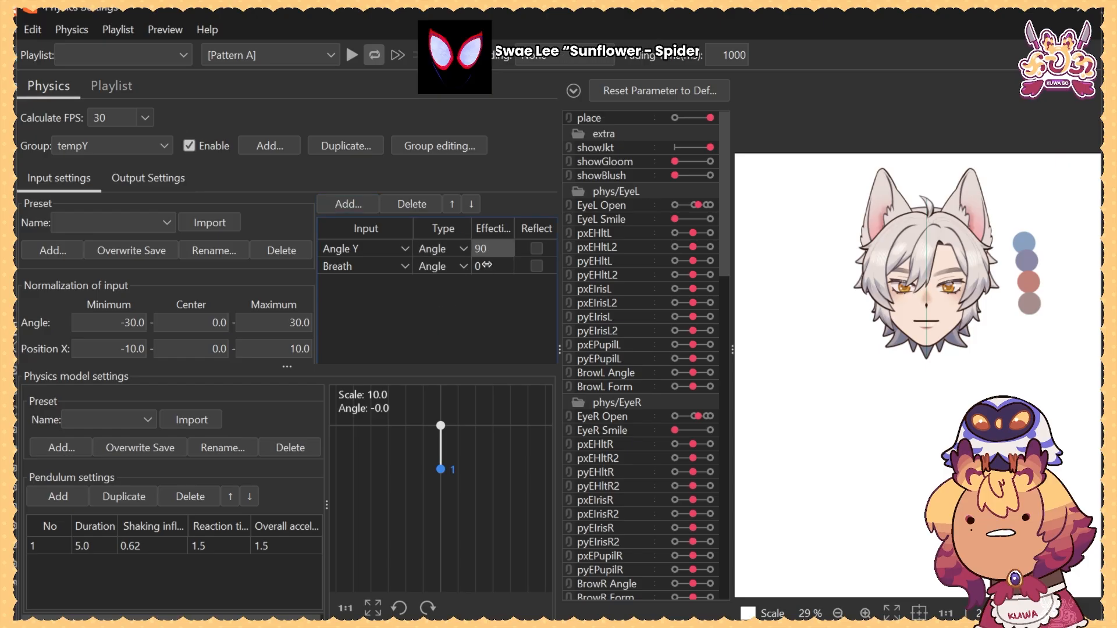
double_click(485, 266)
text(10)
key(Return)
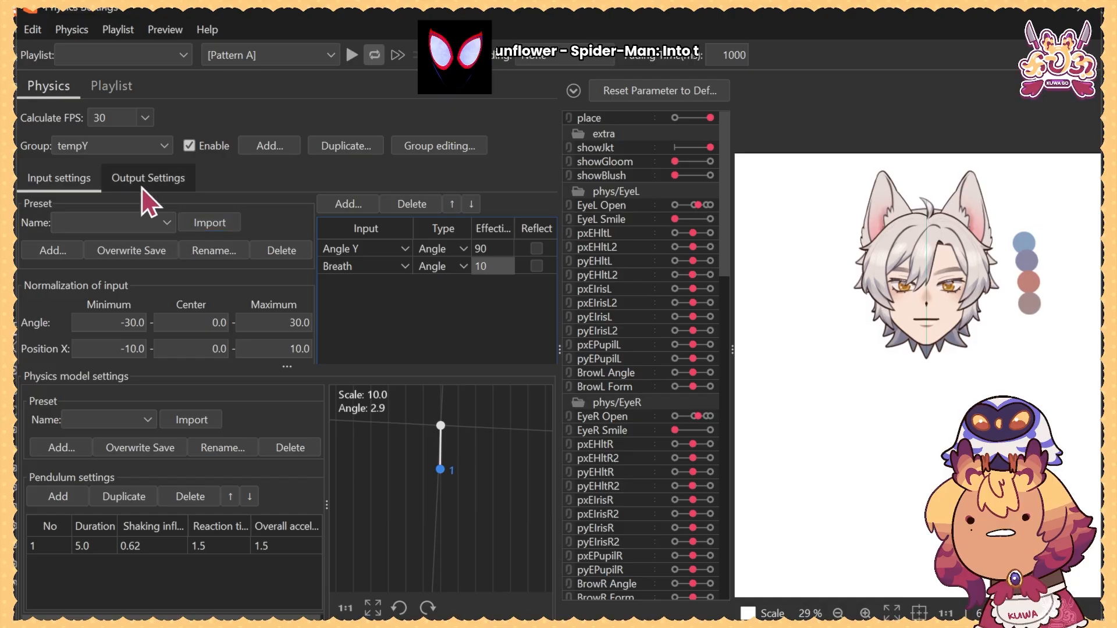
Add Mouth Open as an Angle-type input of the tempY group with effectiveness 10, and set Angle Y's effectiveness to 80
click(349, 204)
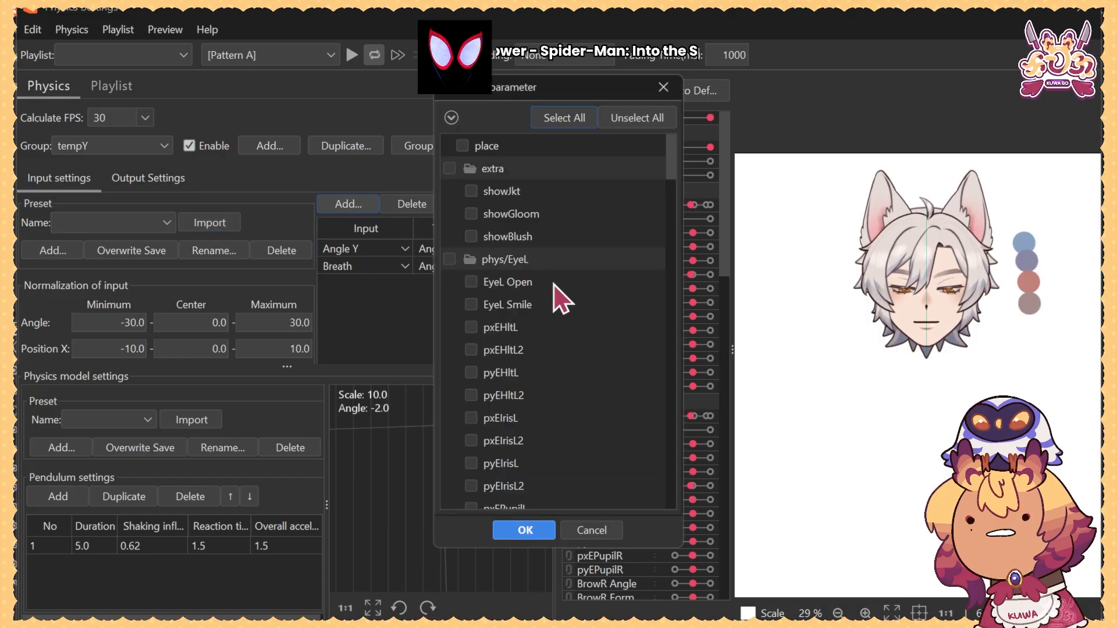
scroll(561, 300, down, 13)
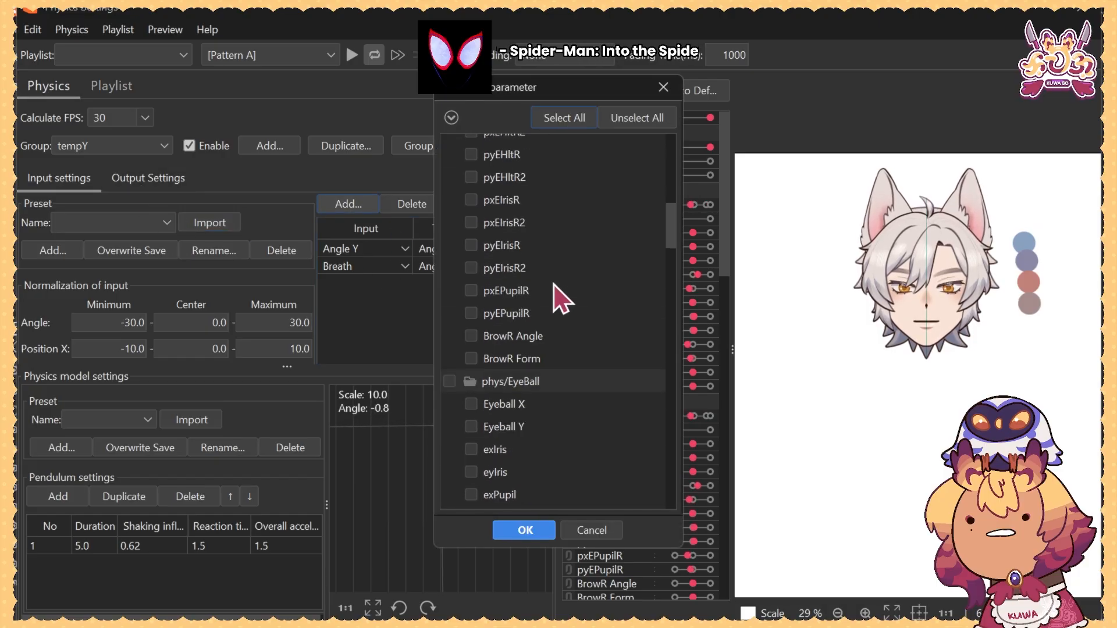
click(471, 307)
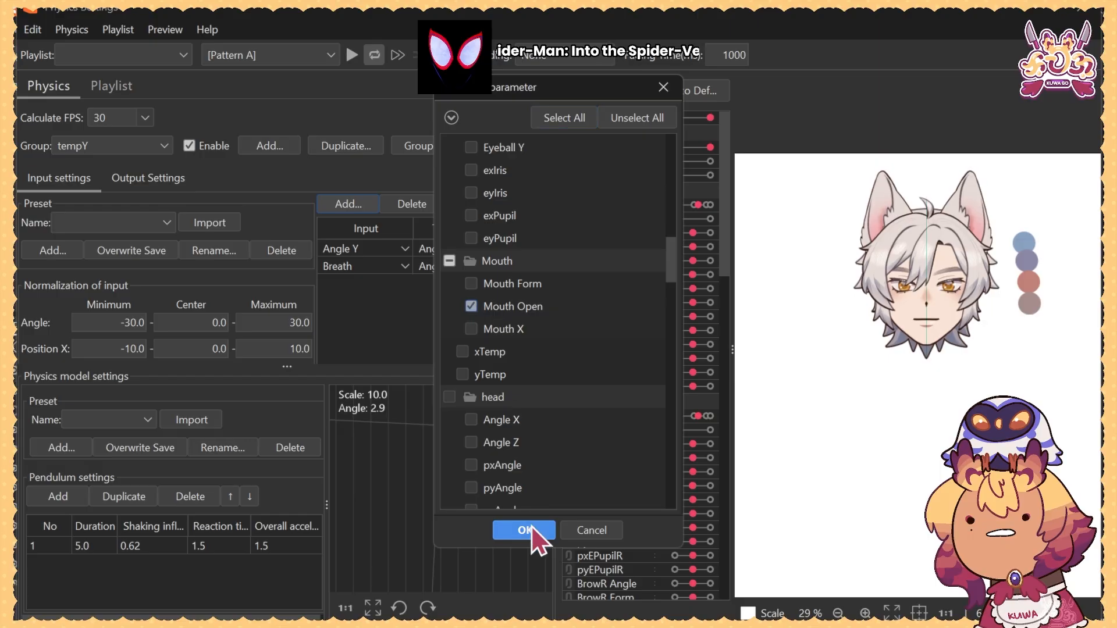
click(525, 530)
click(442, 283)
click(435, 320)
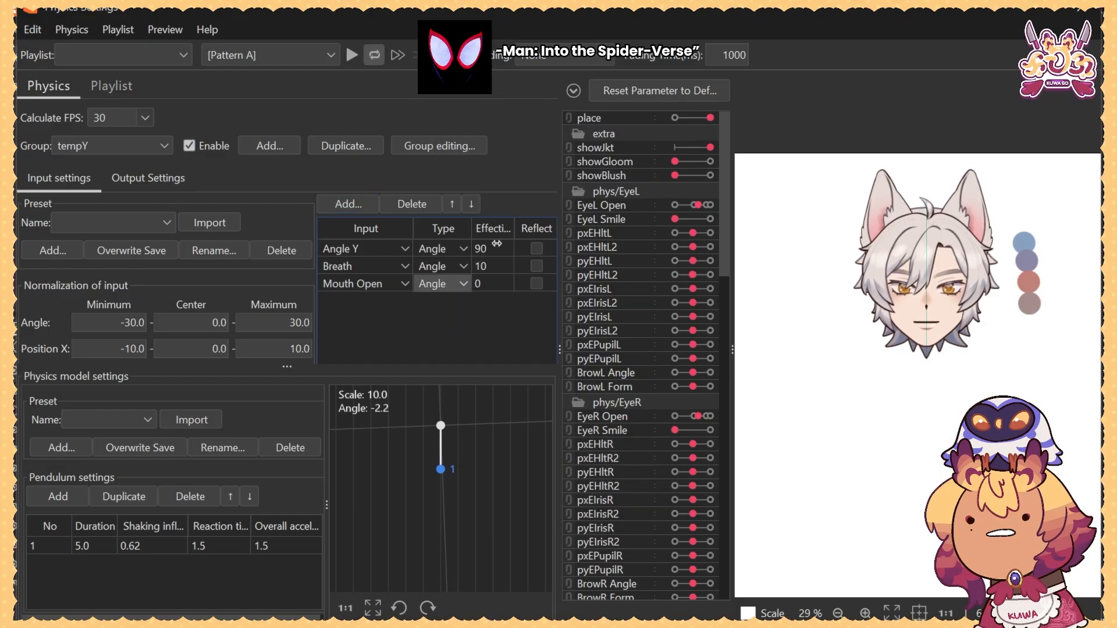
double_click(497, 248)
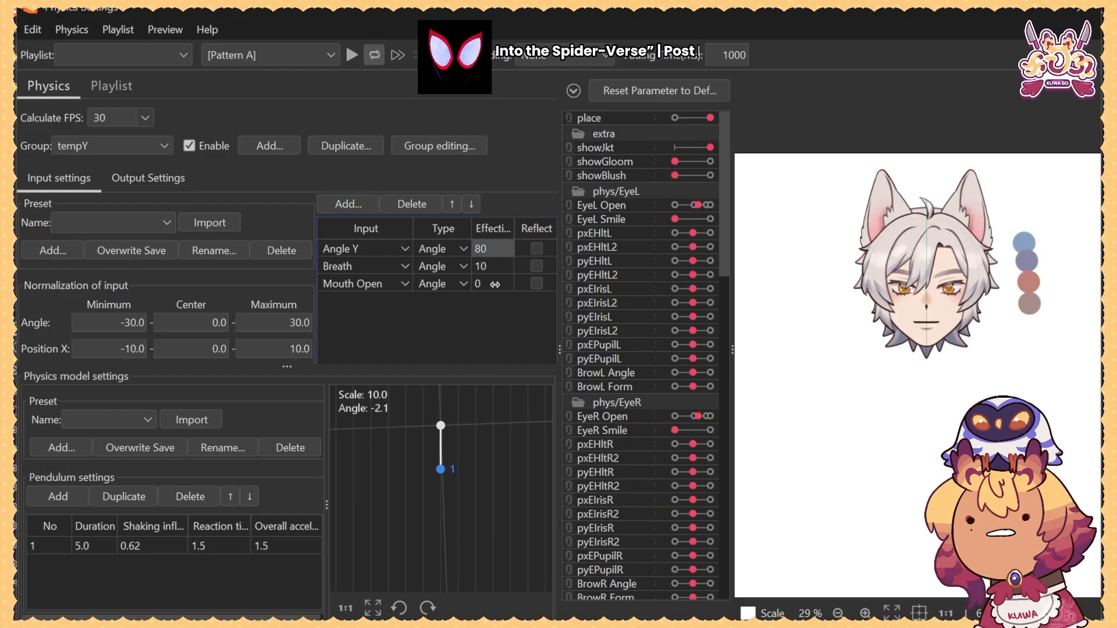
drag(495, 283, 507, 283)
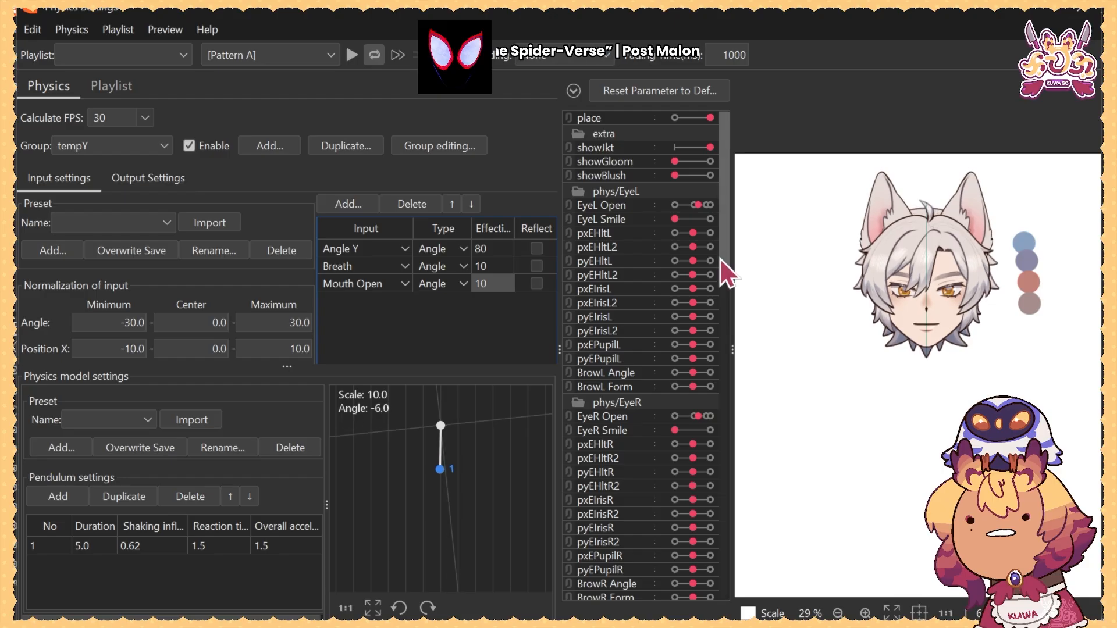
Test how the Angle Y and Mouth Open parameters drive the head in the physics preview, resetting the parameters between tests
drag(724, 274, 706, 372)
scroll(716, 309, down, 1)
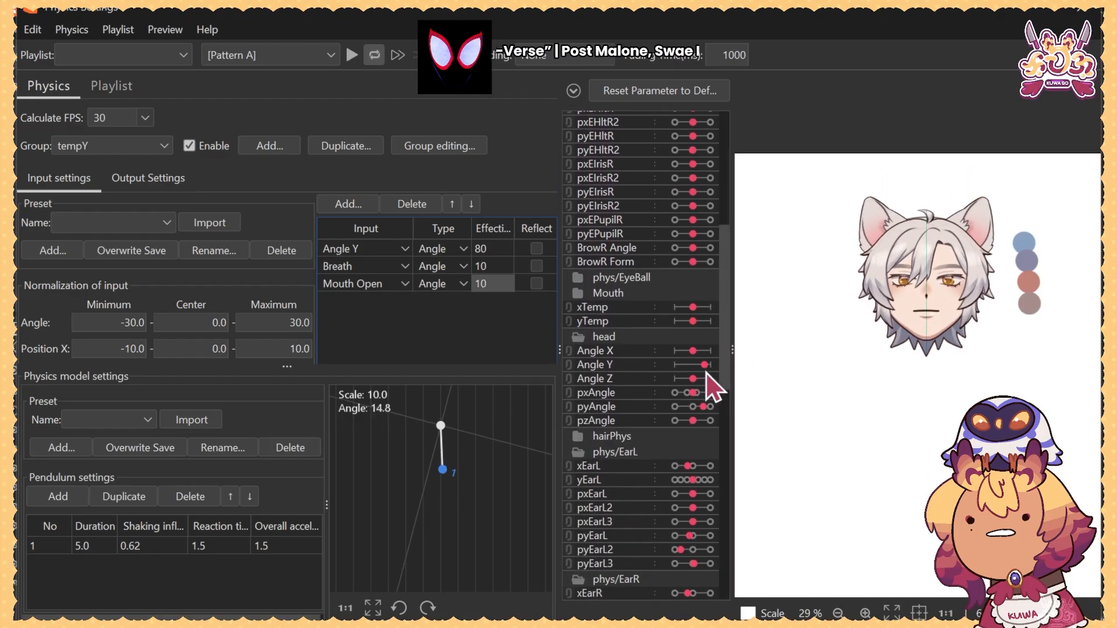
click(578, 293)
drag(684, 322, 721, 336)
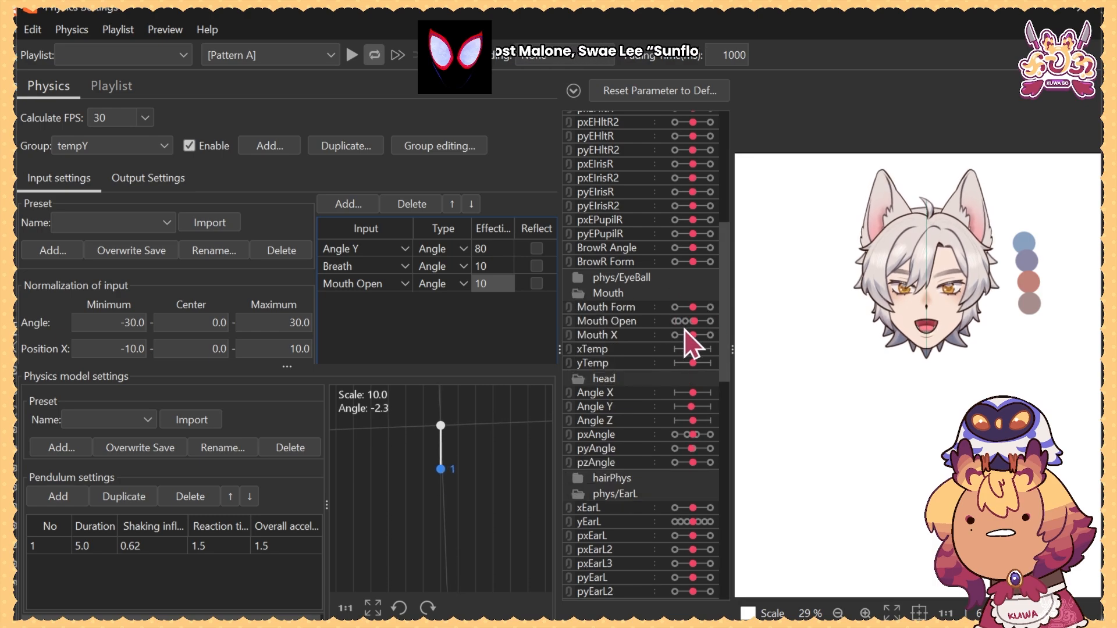
click(666, 97)
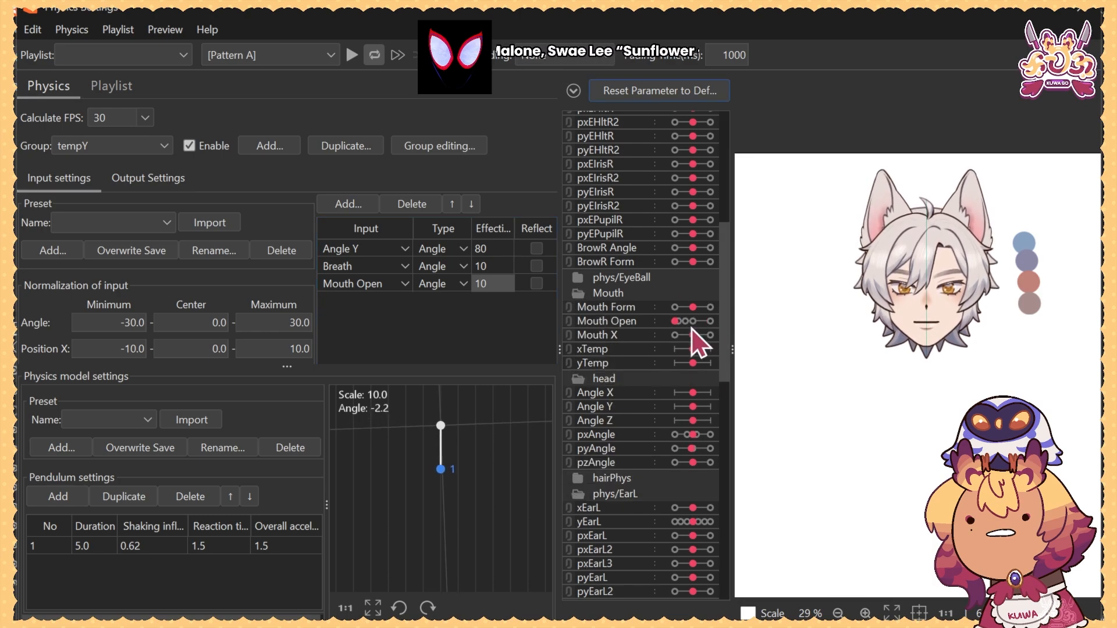
mouse_move(689, 330)
mouse_down()
mouse_move(729, 327)
mouse_move(722, 308)
mouse_move(728, 326)
mouse_move(668, 344)
mouse_move(696, 331)
mouse_up()
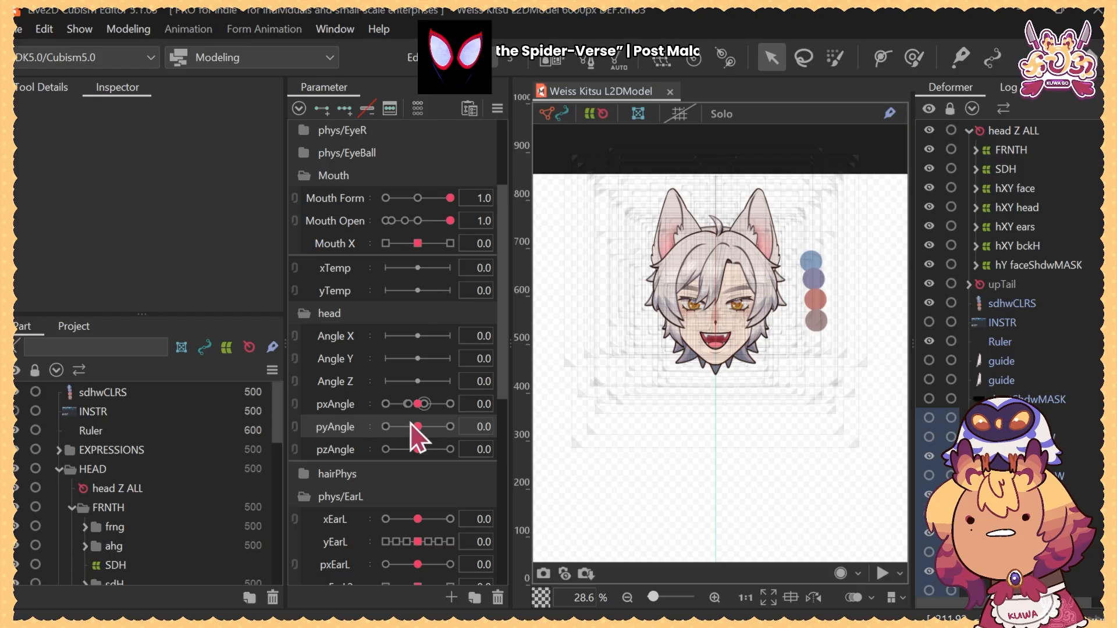
Link pxAngle and pyAngle into one combined grid and preview the head's diagonal poses with the deformers hidden
click(298, 411)
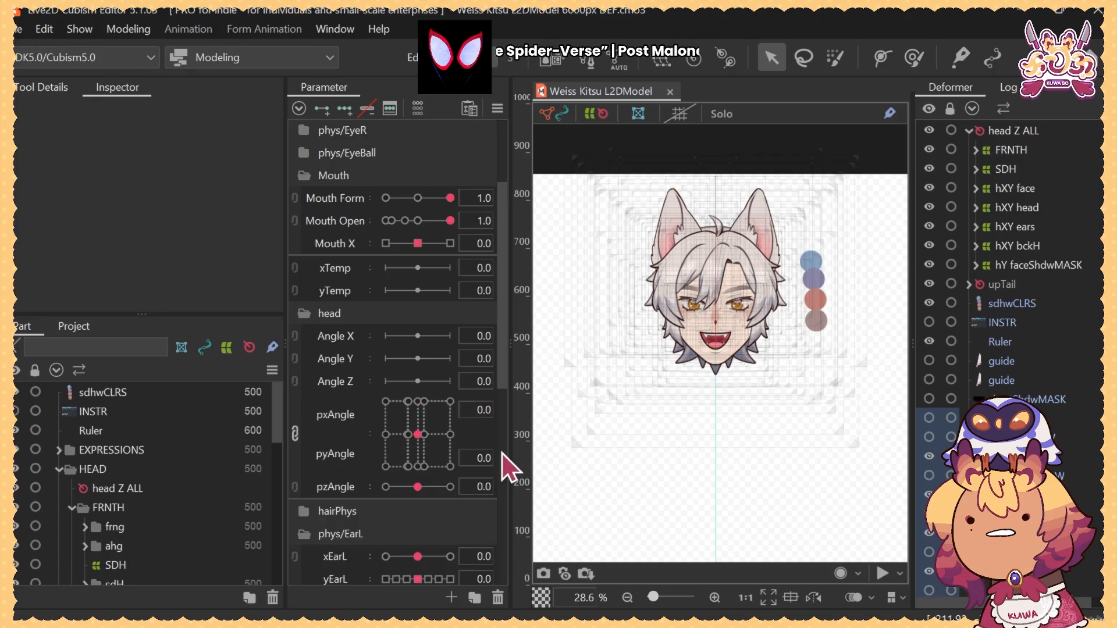
drag(420, 440, 445, 405)
drag(427, 444, 370, 402)
click(602, 119)
click(418, 434)
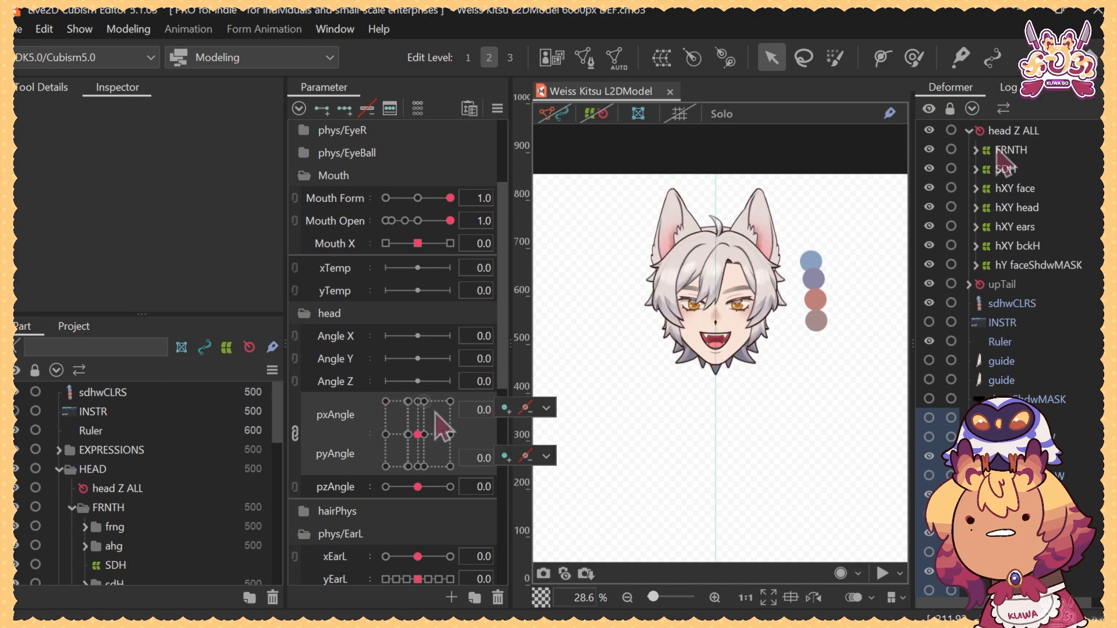
Show the neck part temporarily to check the turned head against it, return the angles to neutral and hide the neck
scroll(153, 527, down, 10)
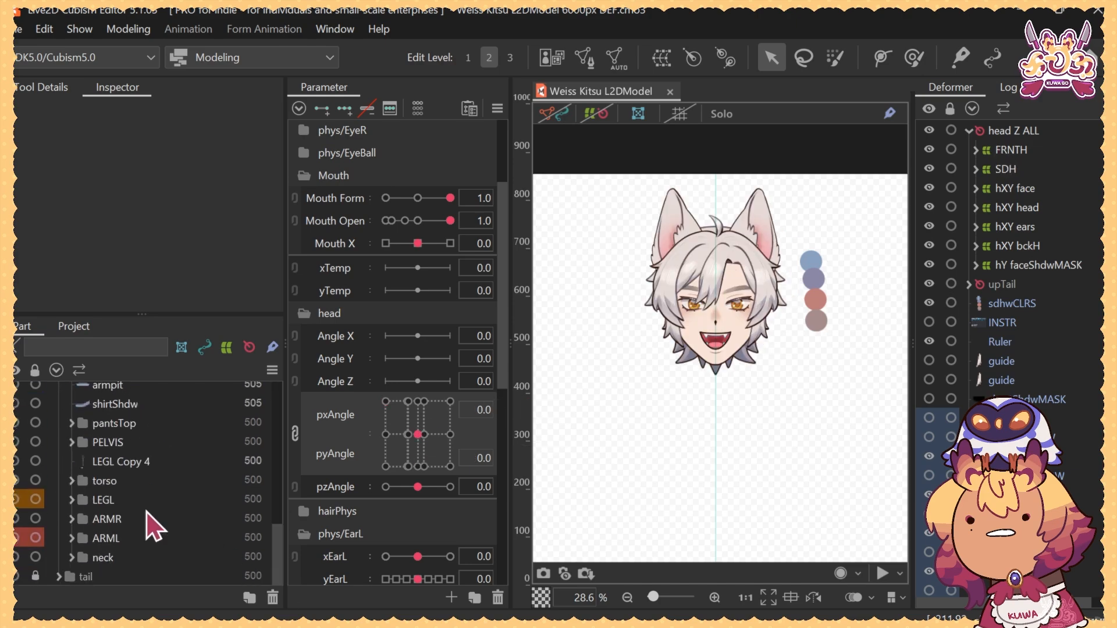
drag(418, 434, 386, 452)
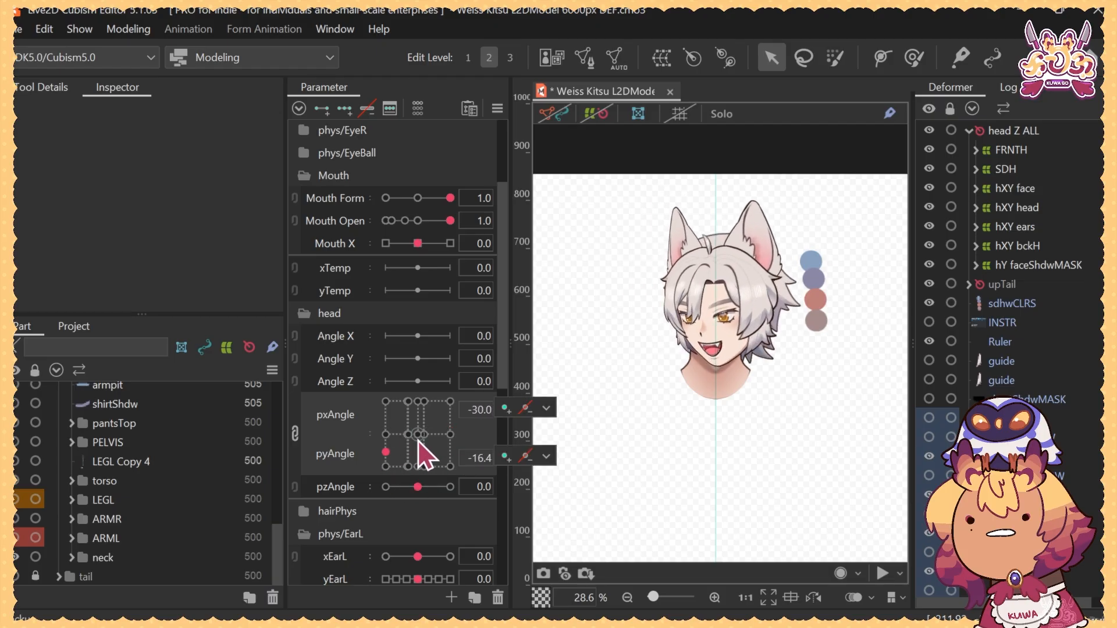
click(419, 437)
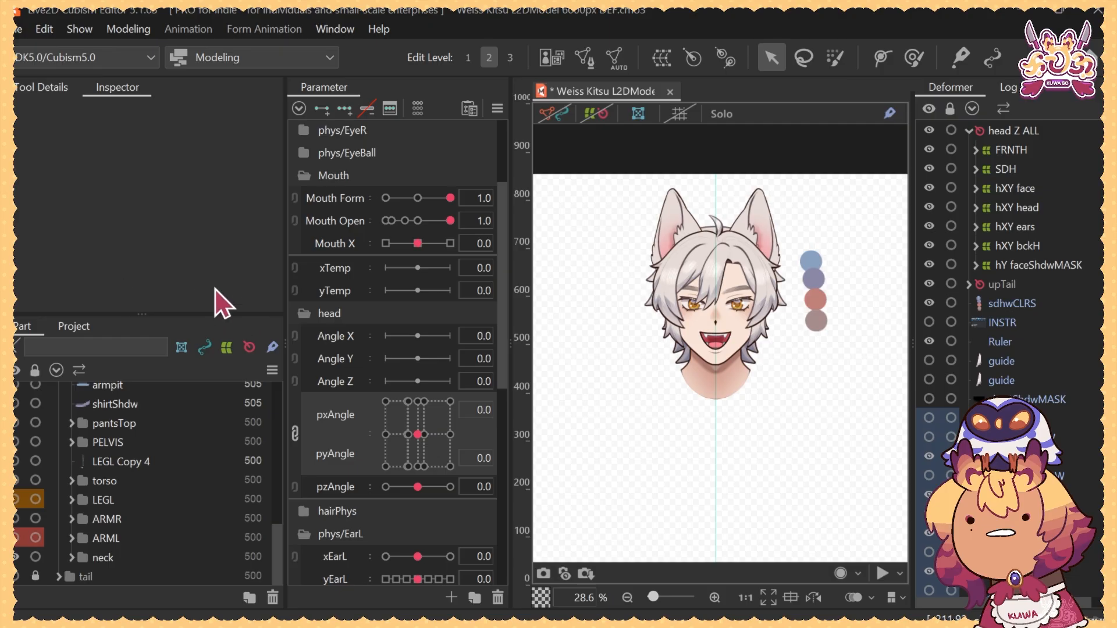
click(15, 560)
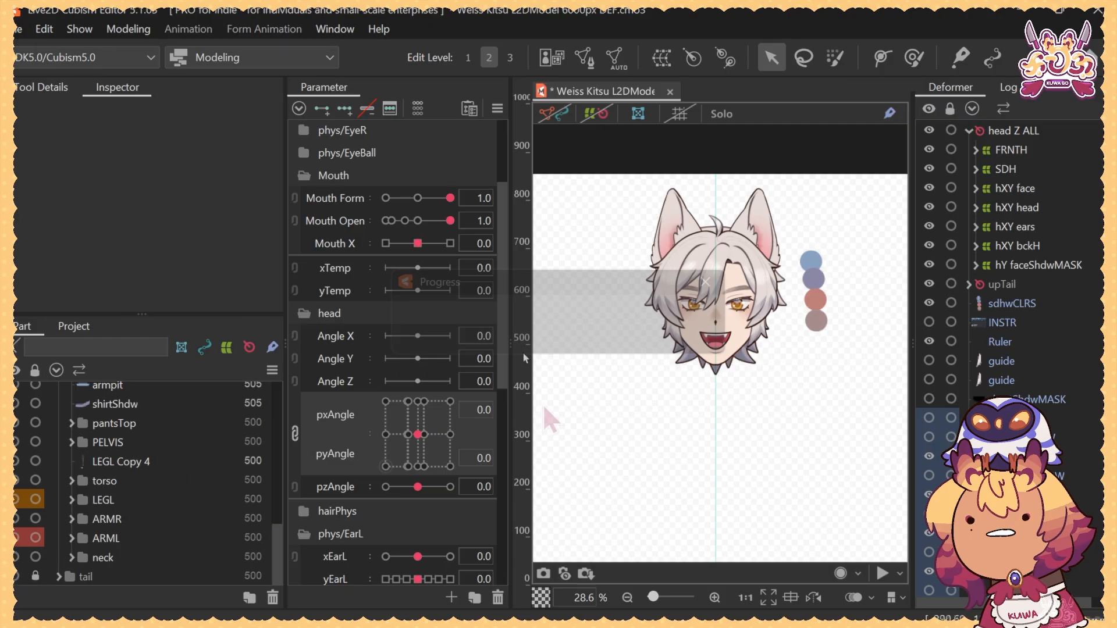